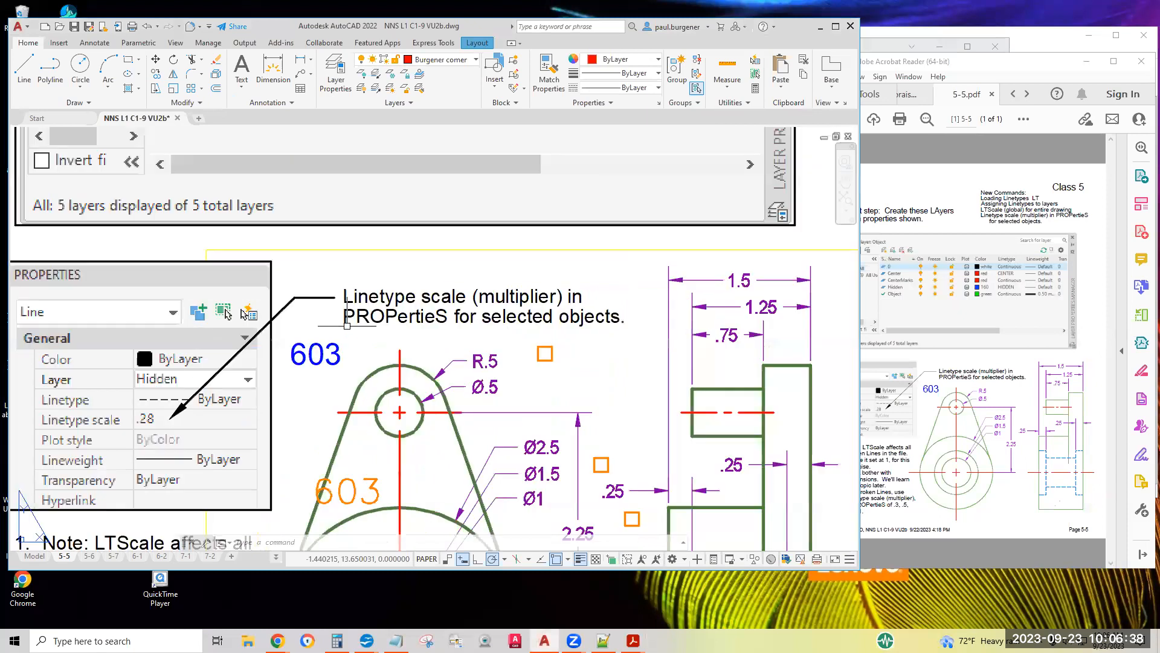
Examine the page 5-5 exercise sheet, including the required layer table, linetype notes and the dimensioned front and side views.
{"action": "scroll", "coordinate": [365, 394], "scroll_direction": "down", "scroll_amount": 1}
{"action": "middle_click_drag", "start_coordinate": [365, 393], "coordinate": [350, 222]}
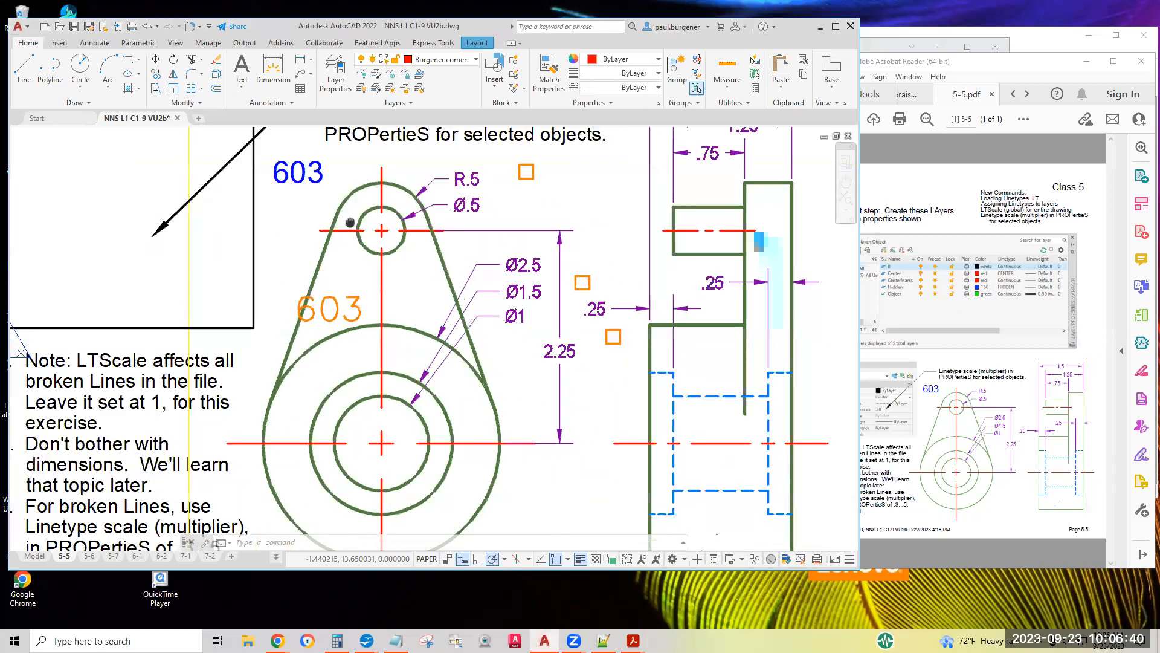
{"action": "mouse_move", "coordinate": [388, 310]}
{"action": "middle_mouse_down"}
{"action": "mouse_move", "coordinate": [359, 283]}
{"action": "mouse_move", "coordinate": [334, 295]}
{"action": "mouse_move", "coordinate": [338, 286]}
{"action": "mouse_move", "coordinate": [315, 281]}
{"action": "middle_mouse_up"}
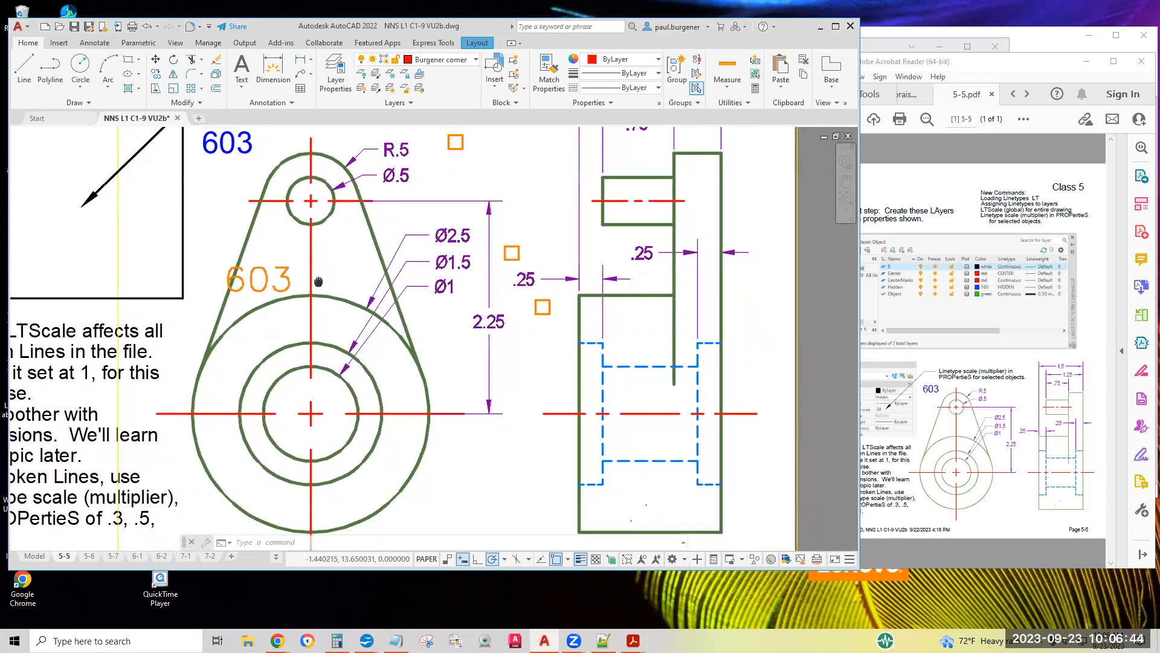
{"action": "scroll", "coordinate": [555, 498], "scroll_direction": "up", "scroll_amount": 2}
{"action": "scroll", "coordinate": [555, 497], "scroll_direction": "down", "scroll_amount": 4}
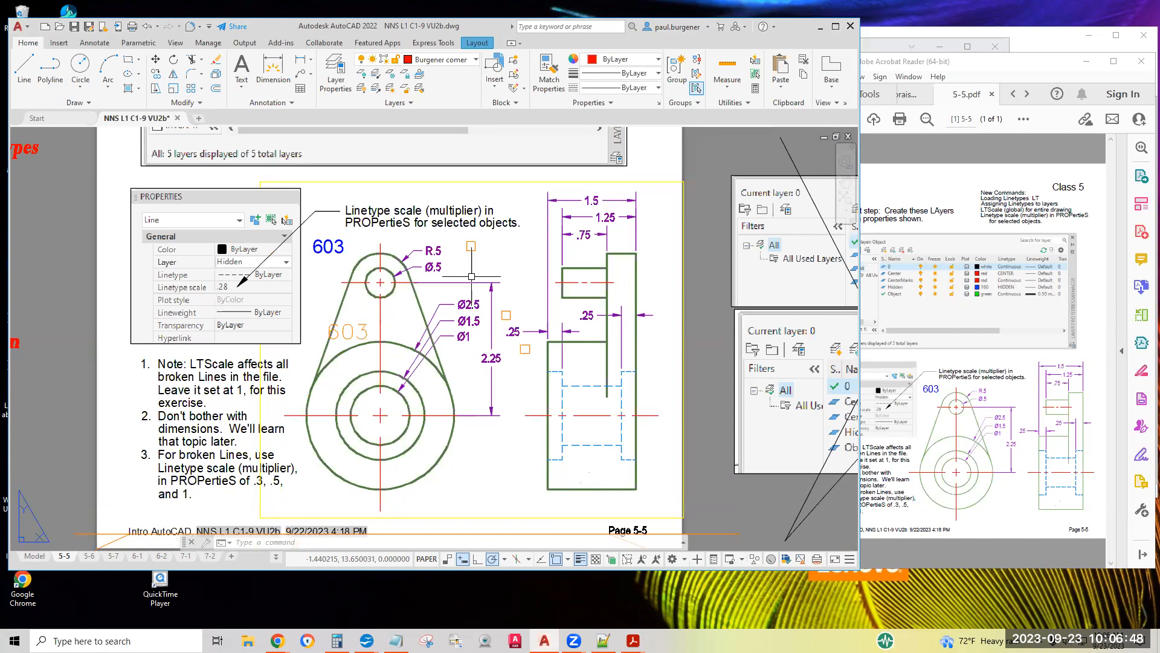
{"action": "middle_click_drag", "start_coordinate": [471, 276], "coordinate": [556, 540]}
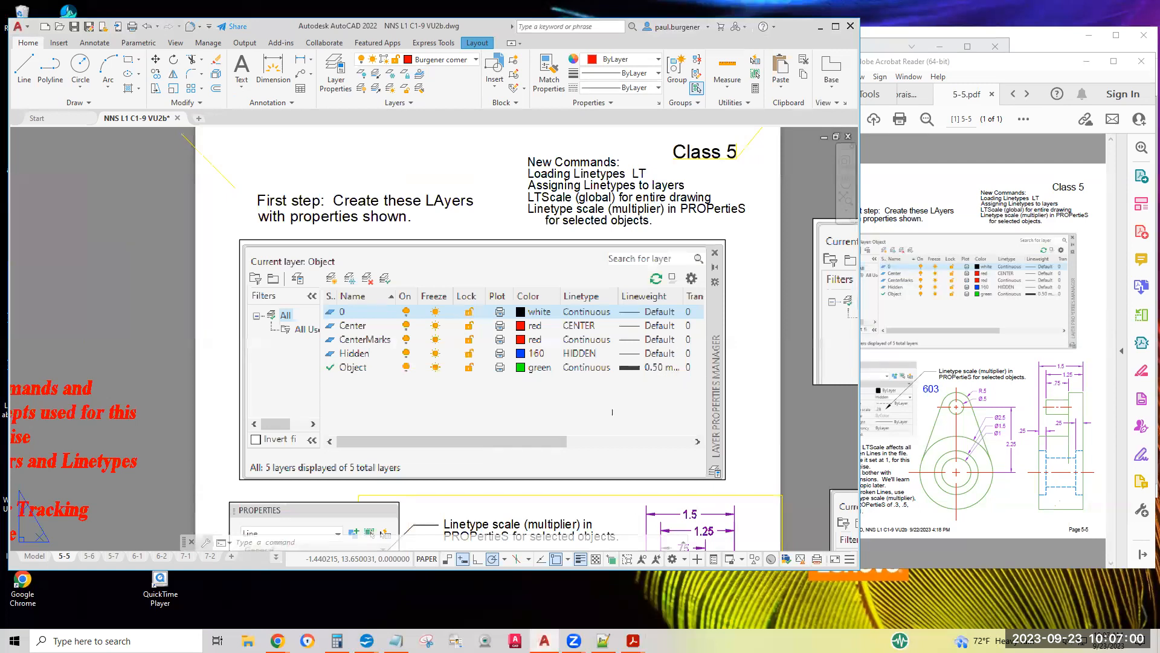
{"action": "mouse_move", "coordinate": [437, 504]}
{"action": "middle_mouse_down"}
{"action": "mouse_move", "coordinate": [447, 446]}
{"action": "mouse_move", "coordinate": [421, 255]}
{"action": "middle_mouse_up"}
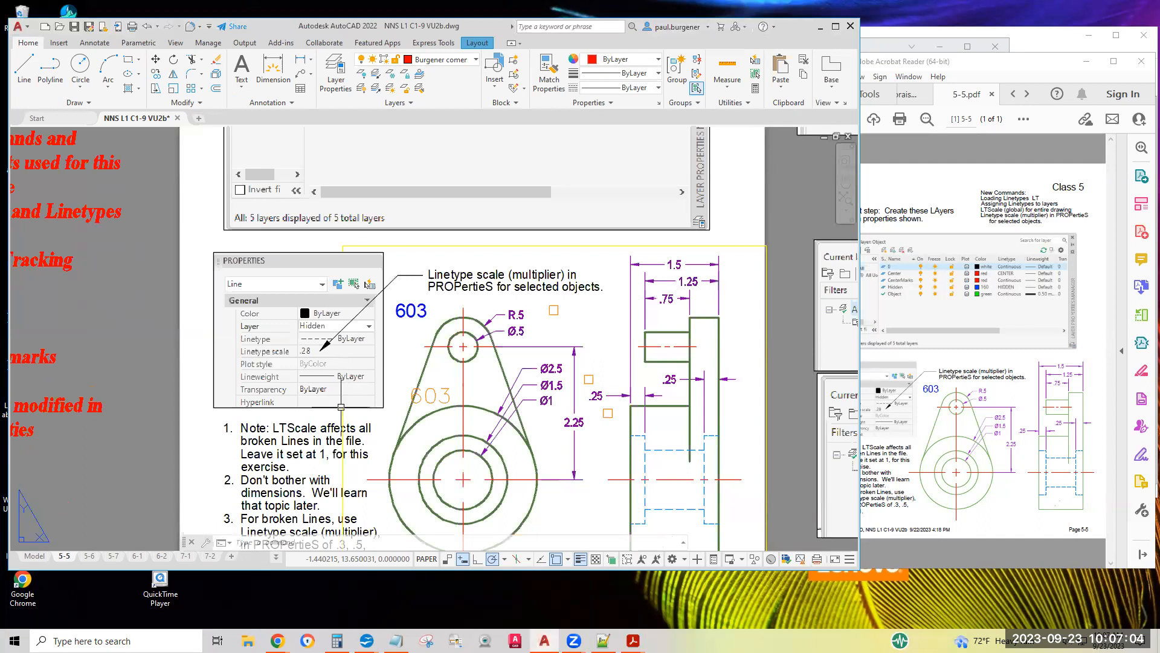
{"action": "middle_click_drag", "start_coordinate": [335, 441], "coordinate": [340, 349]}
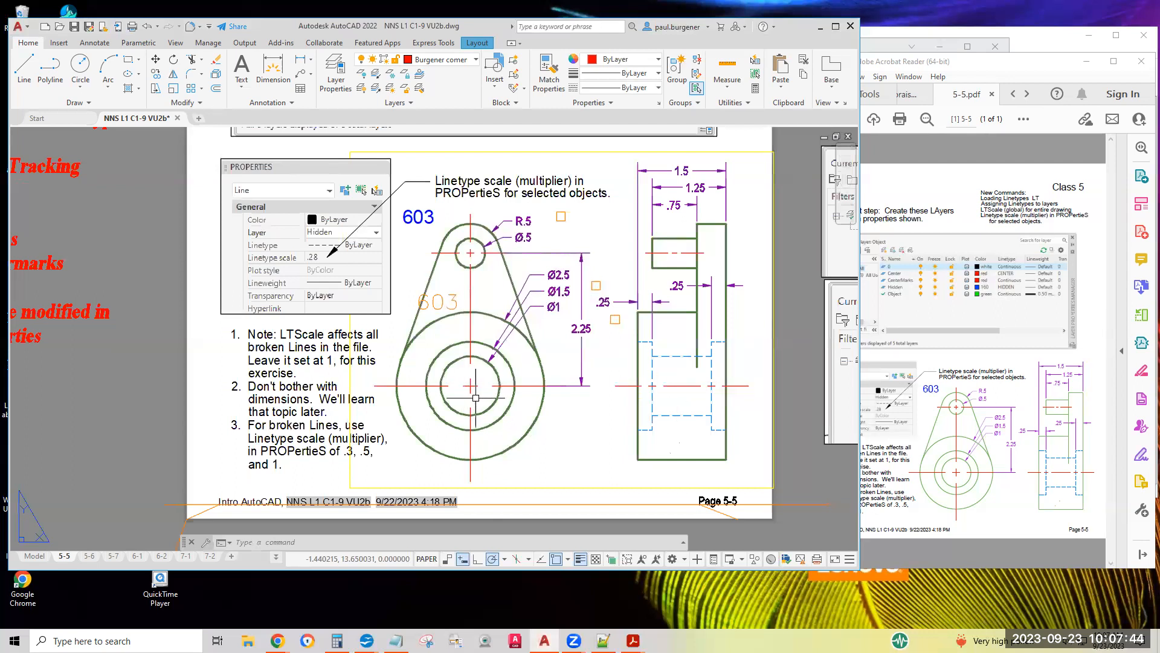
Activate the sheet's viewport and inspect the layers of the horizontal centerline and the large outer circle, leaving nothing selected.
{"action": "double_click", "coordinate": [508, 385]}
{"action": "left_click", "coordinate": [505, 377]}
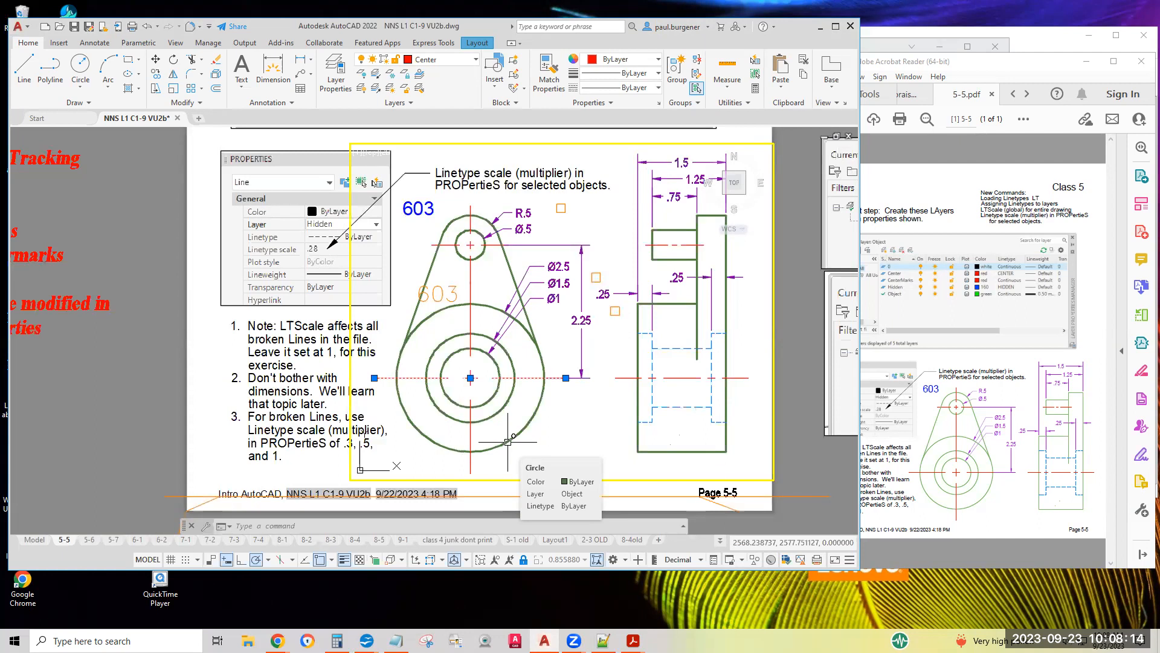
{"action": "left_click", "coordinate": [507, 441]}
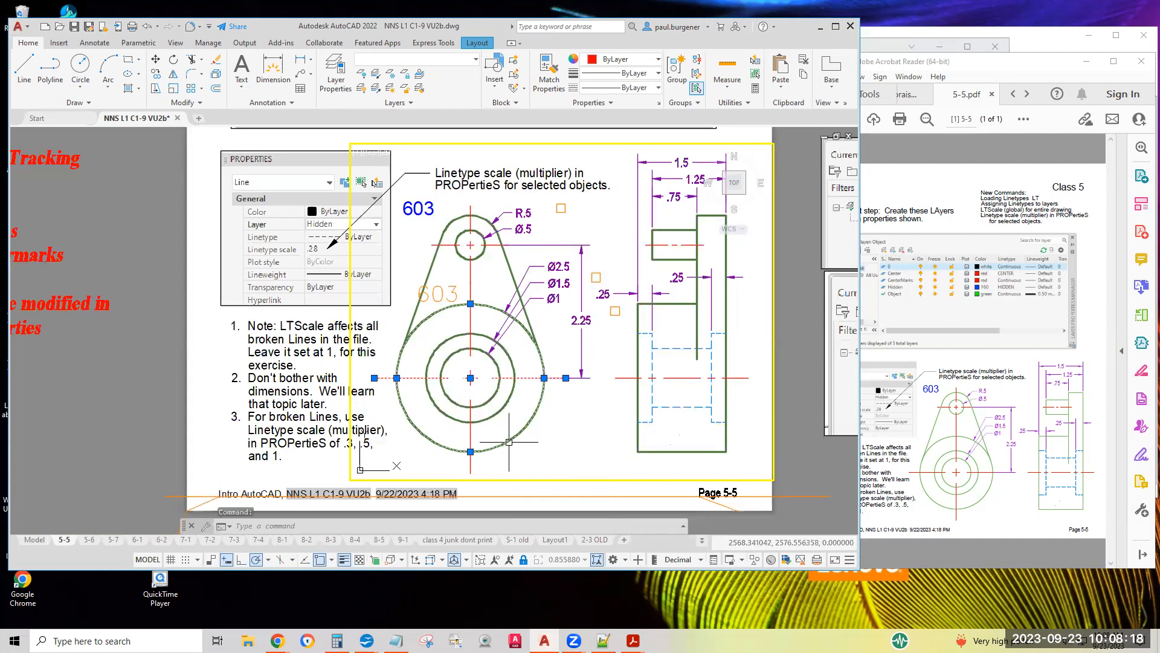
{"action": "left_click", "coordinate": [581, 443]}
{"action": "key", "text": "Escape"}
{"action": "key", "text": "Escape"}
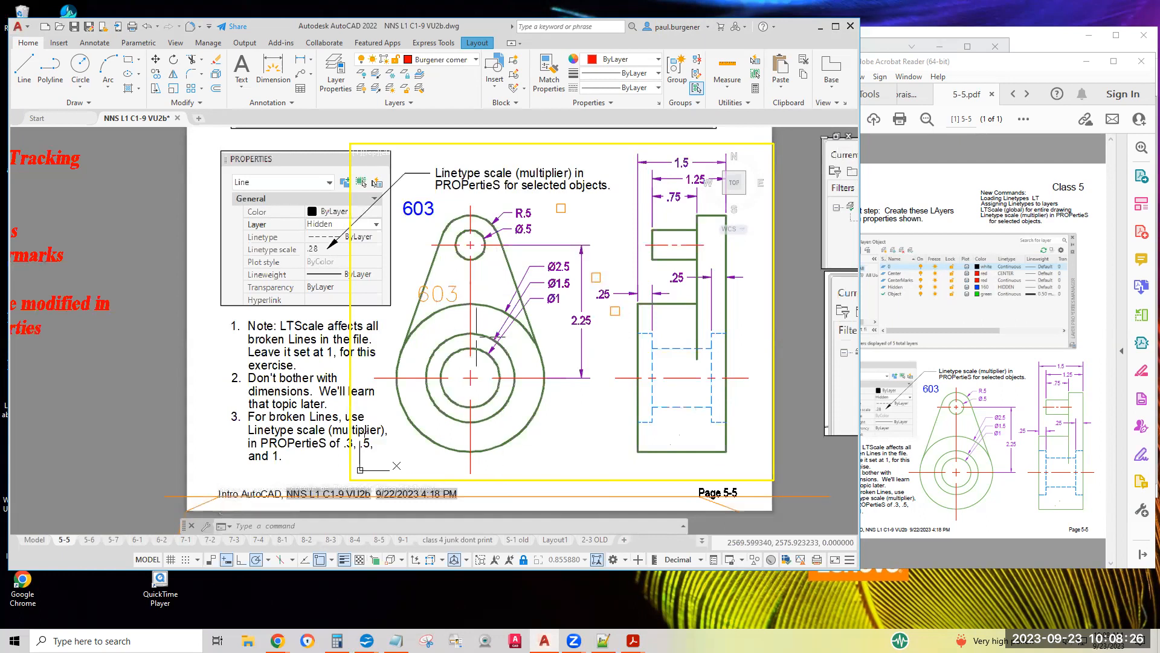
Start a new blank drawing and turn off its grid display.
{"action": "scroll", "coordinate": [478, 347], "scroll_direction": "down", "scroll_amount": 2}
{"action": "left_click", "coordinate": [951, 398]}
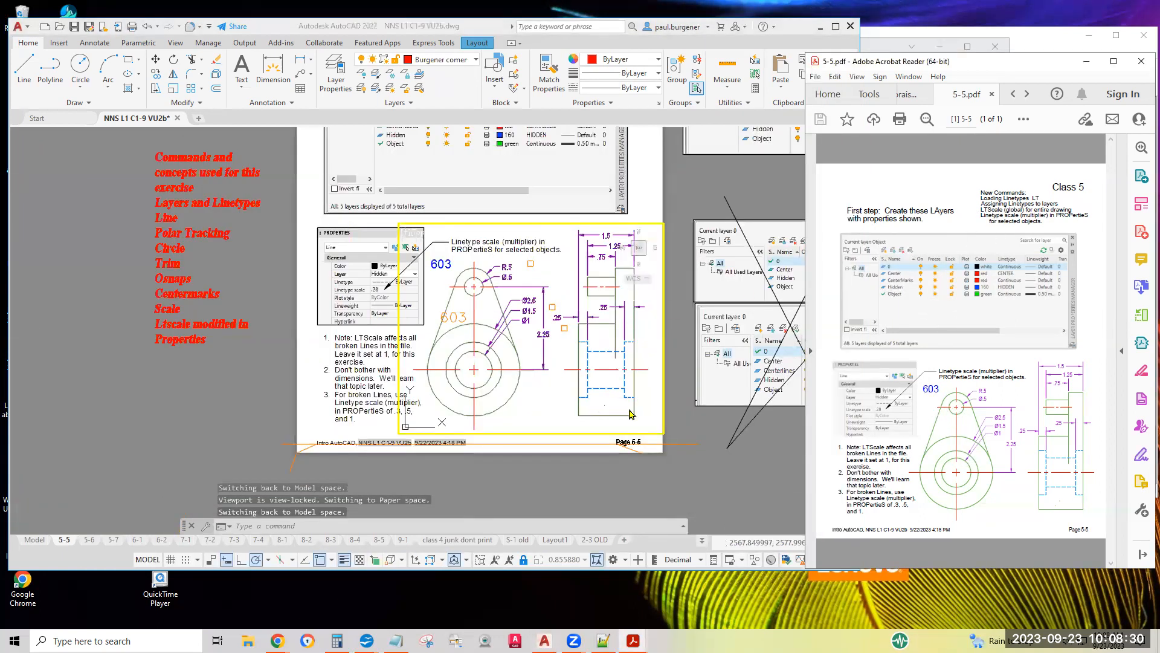
{"action": "left_click", "coordinate": [202, 122]}
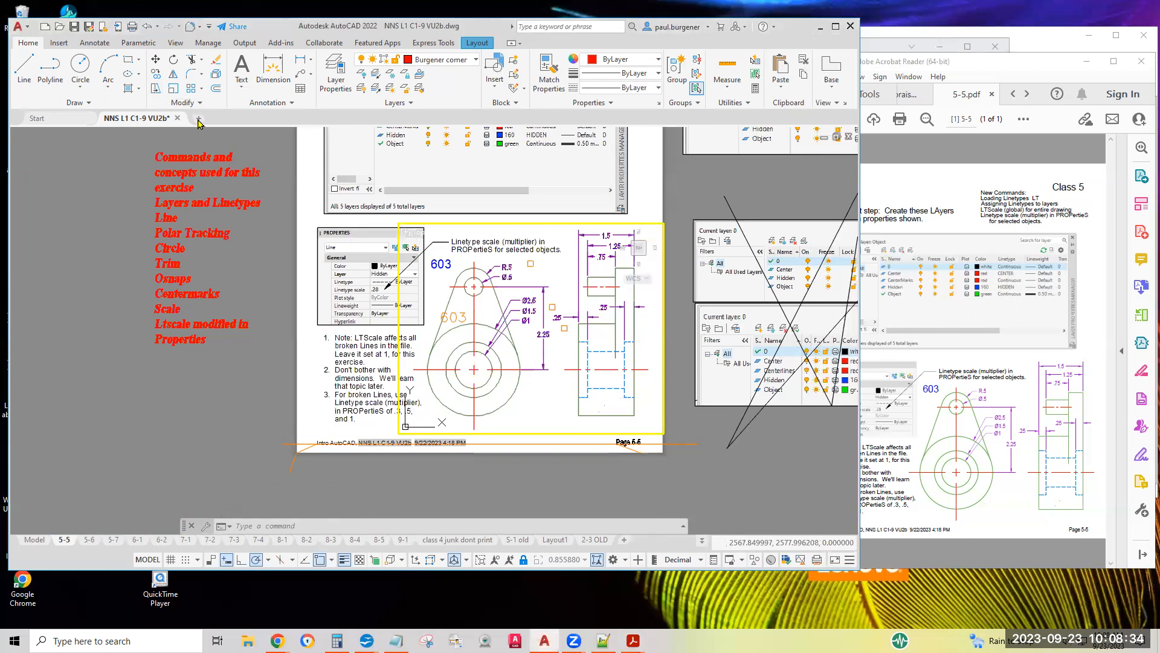
{"action": "left_click", "coordinate": [198, 121]}
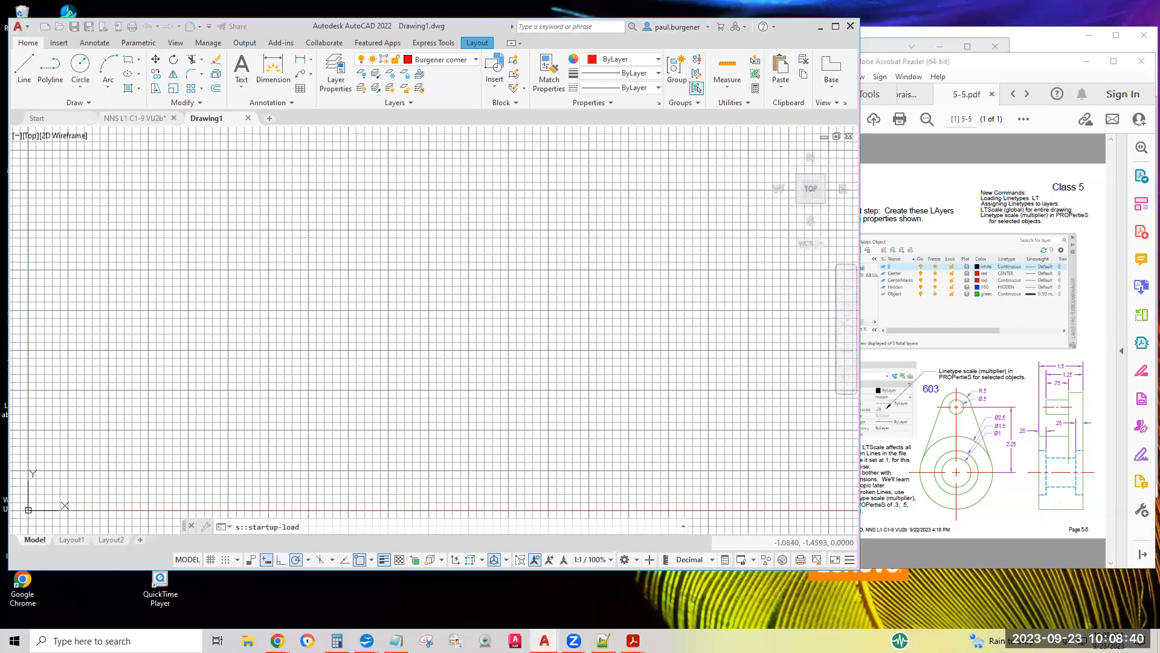
{"action": "left_click", "coordinate": [226, 560]}
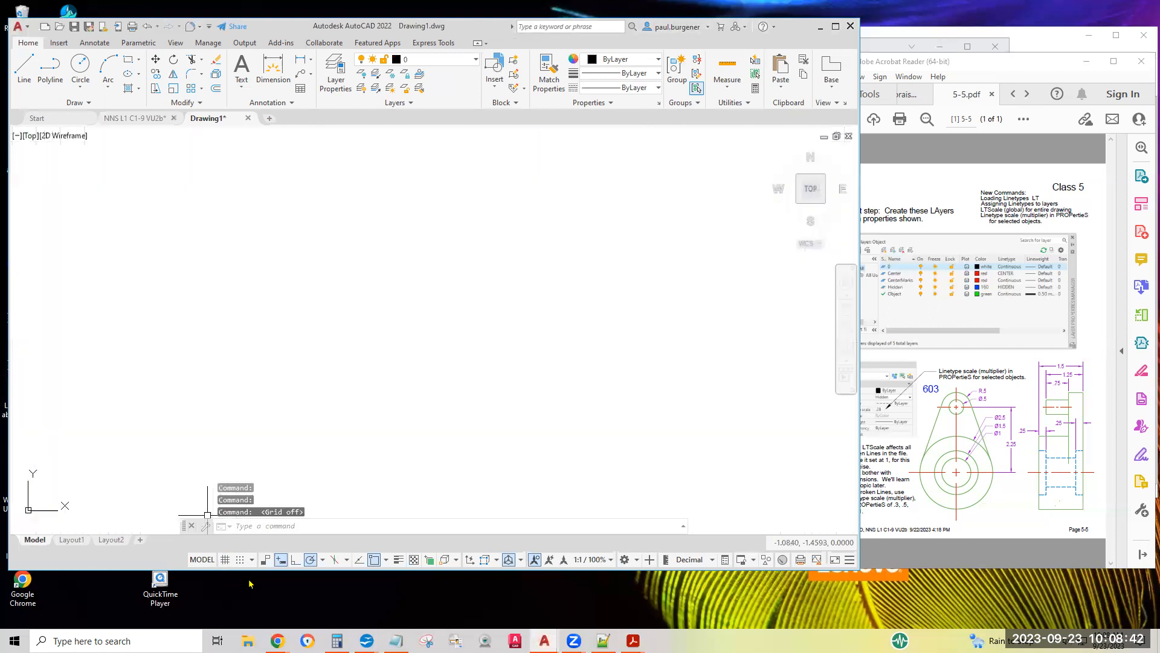
Set the polar tracking increment angle to 90 degrees in the drafting settings.
{"action": "left_click", "coordinate": [322, 559]}
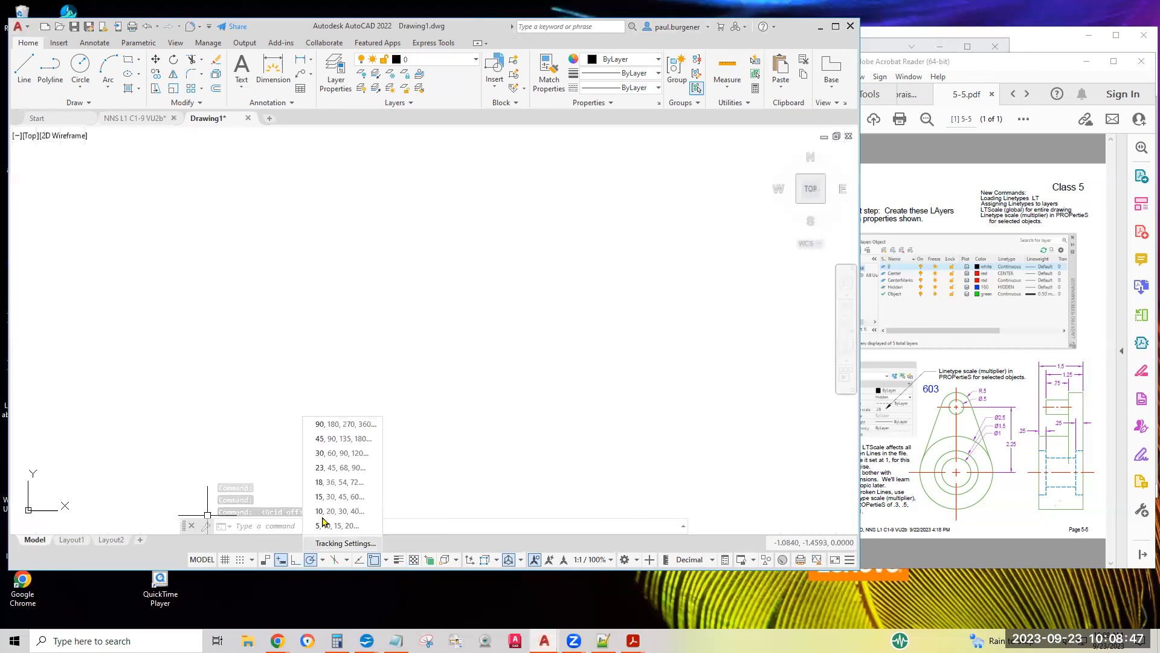
{"action": "left_click", "coordinate": [339, 544]}
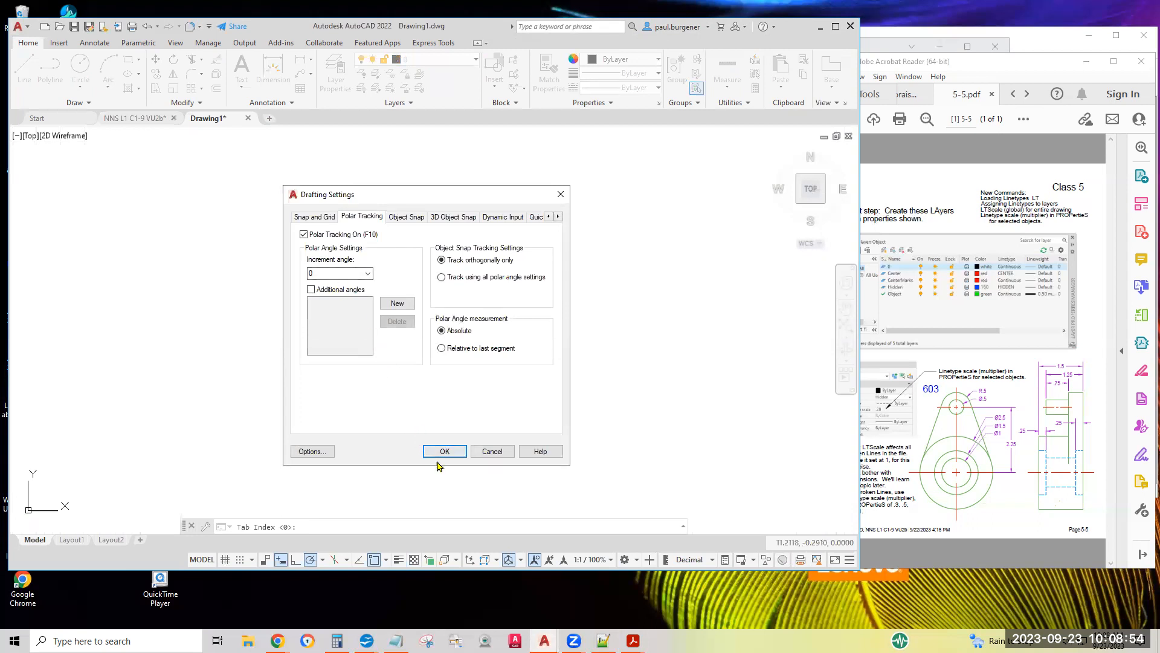
{"action": "left_click", "coordinate": [368, 273]}
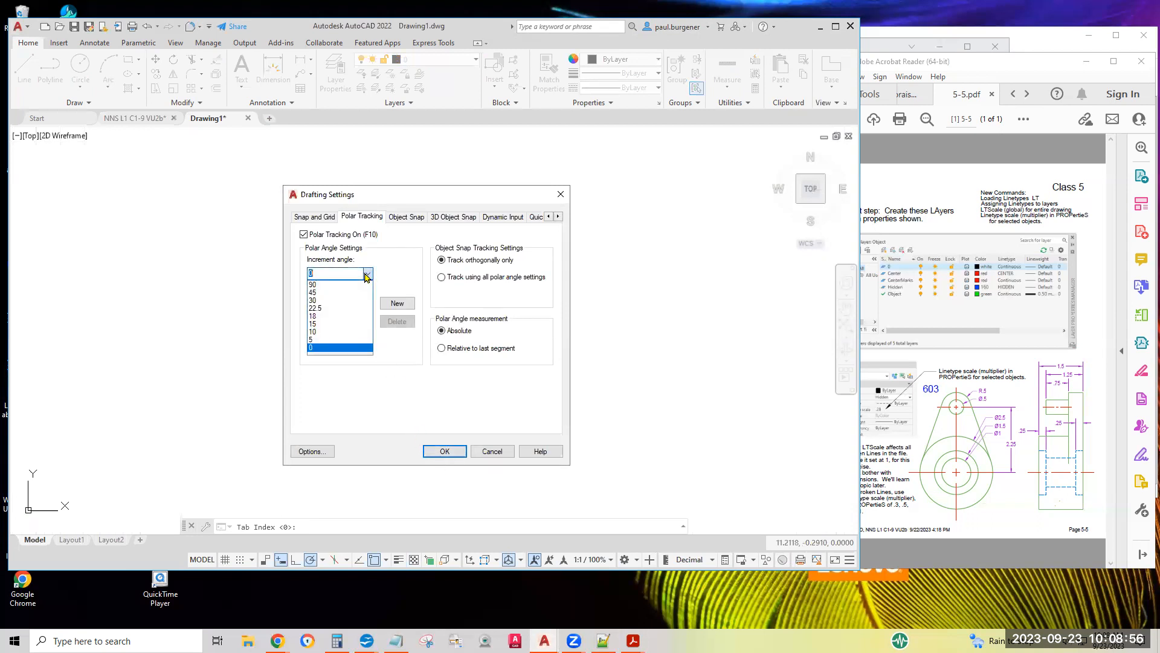
{"action": "left_click", "coordinate": [336, 285]}
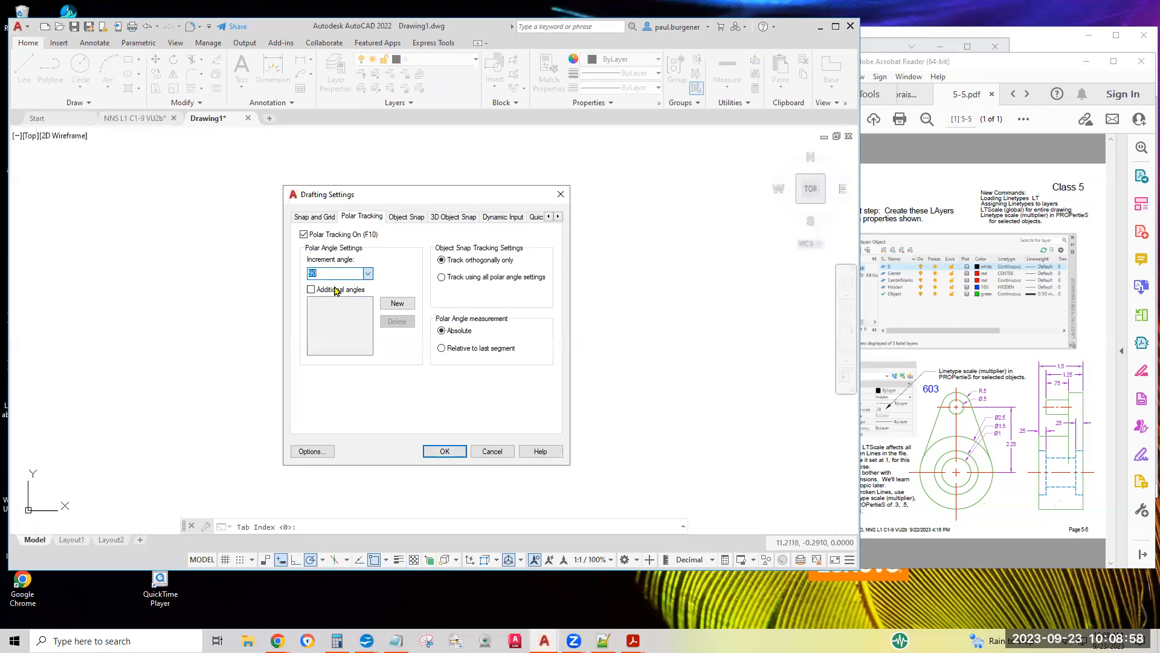
{"action": "left_click", "coordinate": [445, 451]}
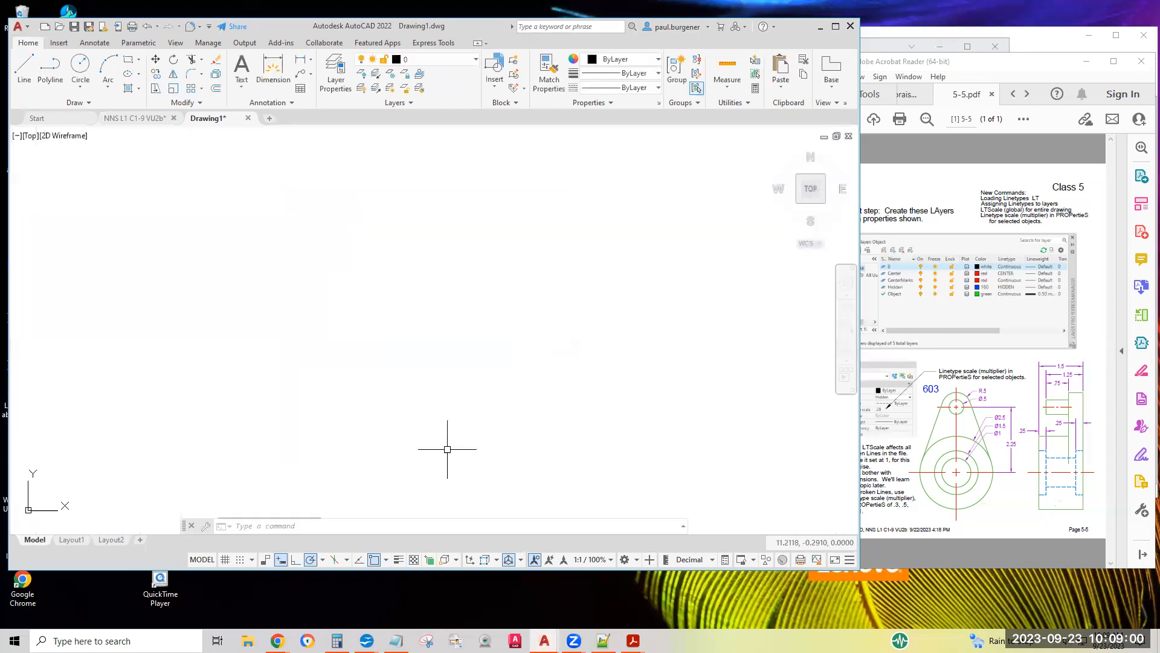
Review the running object snaps and status bar options, and turn off the gizmo and annotation visibility.
{"action": "left_click", "coordinate": [386, 560]}
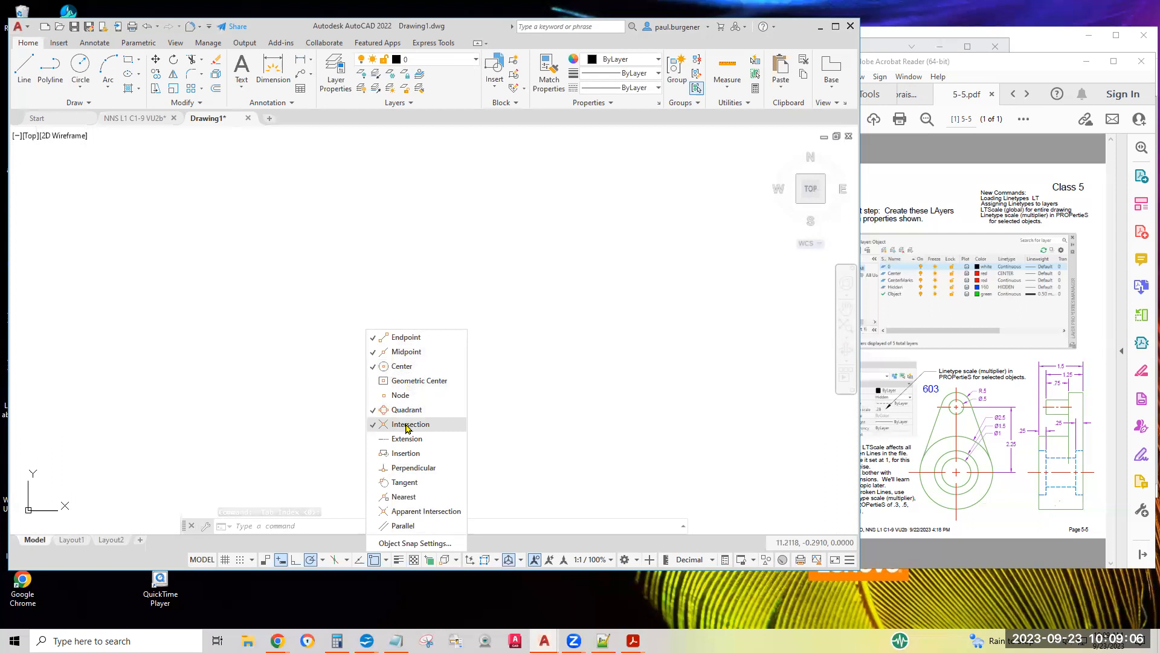
{"action": "left_click", "coordinate": [510, 566]}
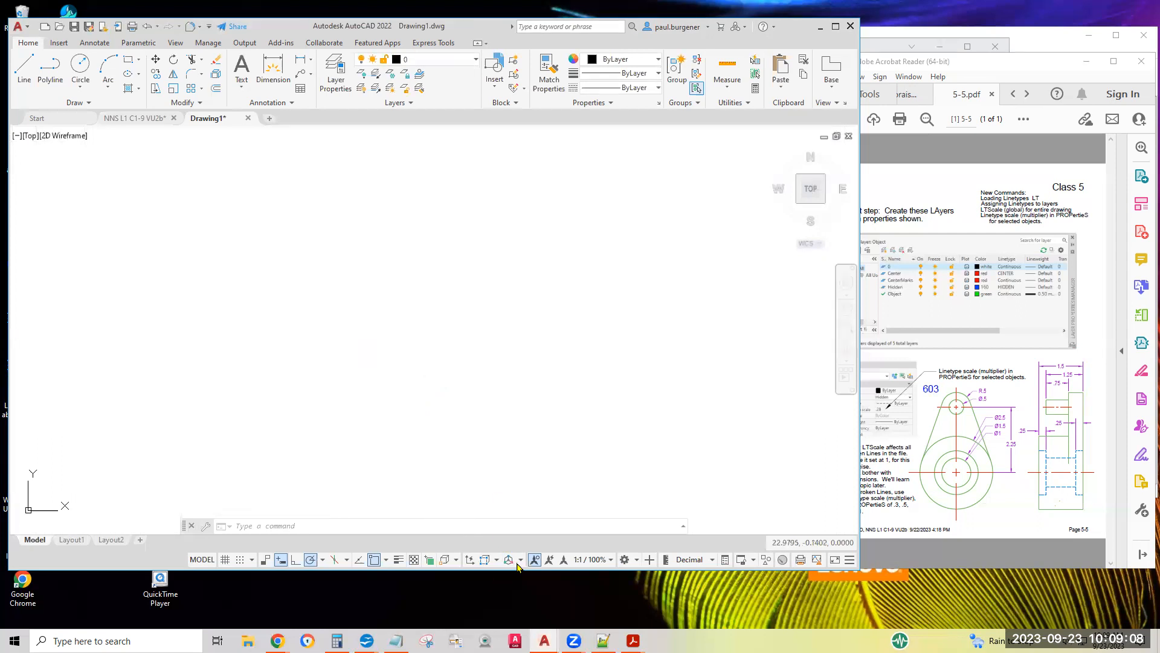
{"action": "left_click", "coordinate": [534, 560]}
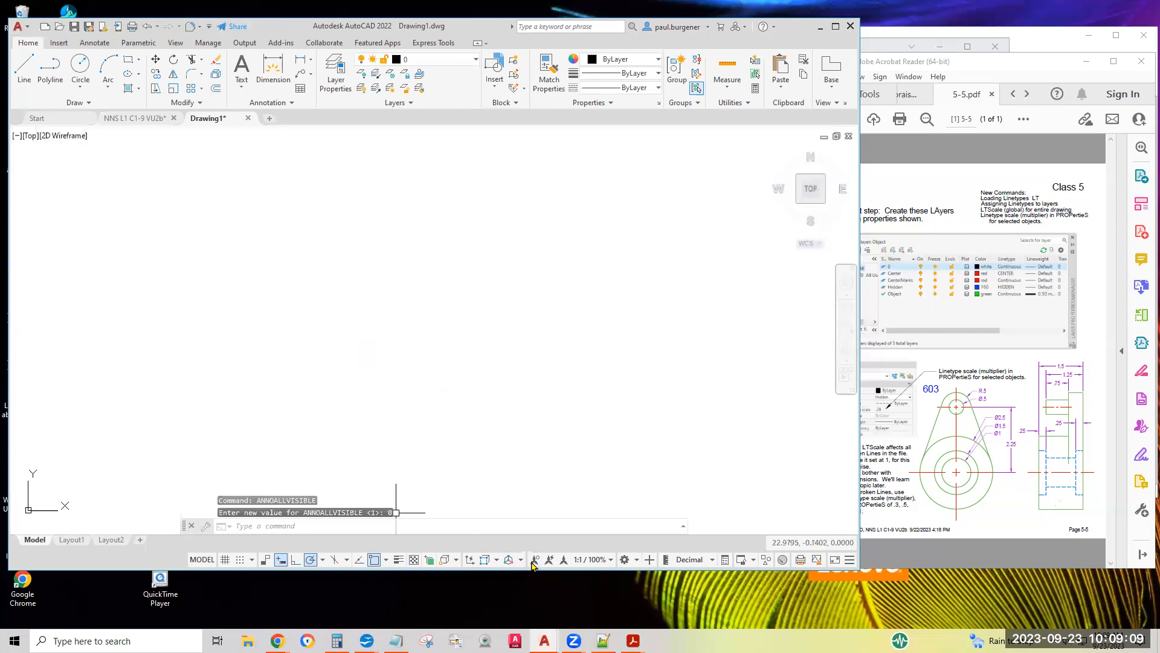
{"action": "left_click", "coordinate": [849, 560]}
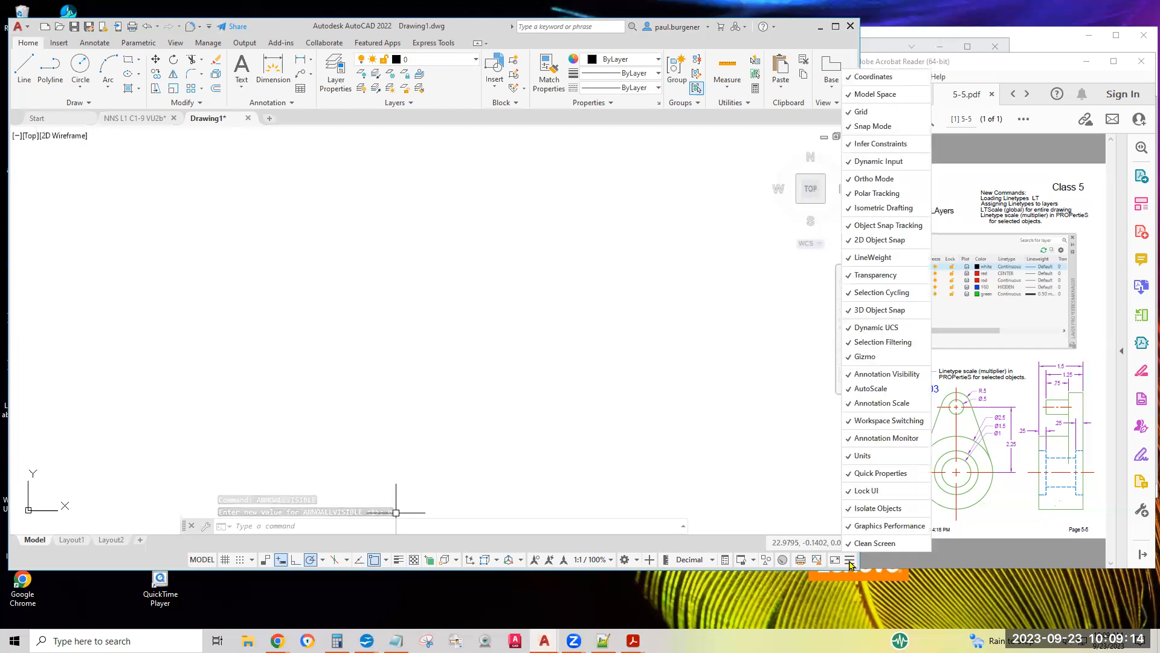
{"action": "left_click", "coordinate": [523, 450]}
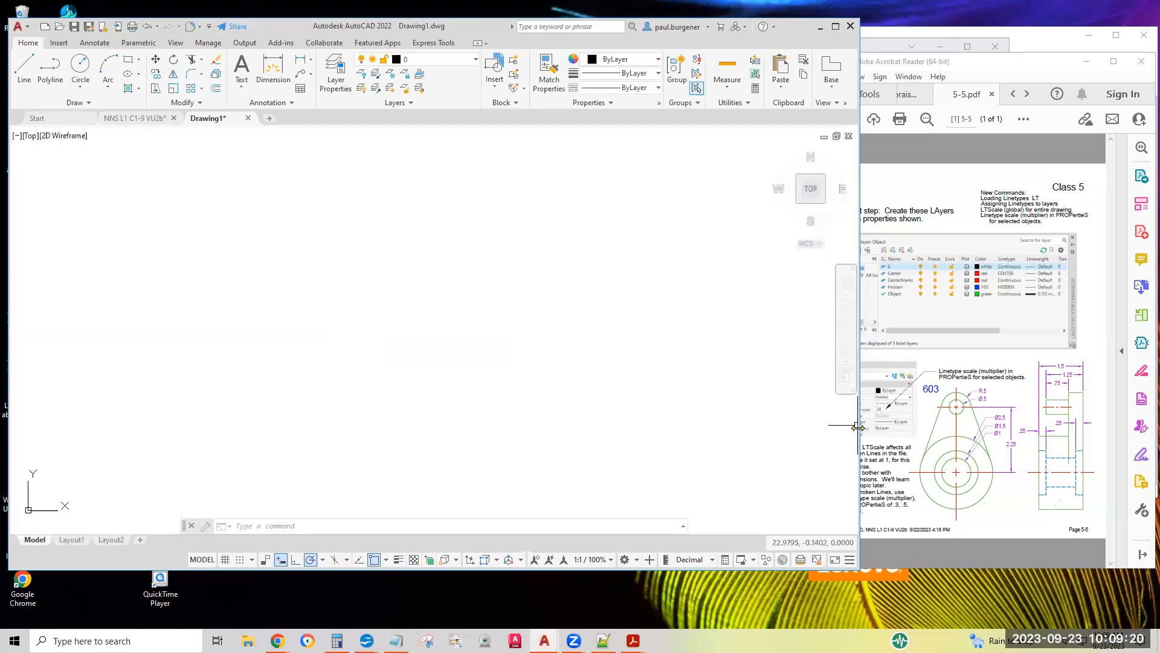
Narrow the drawing window to uncover the exercise PDF, and enlarge the PDF to read its layer table.
{"action": "left_click_drag", "start_coordinate": [858, 427], "coordinate": [802, 441]}
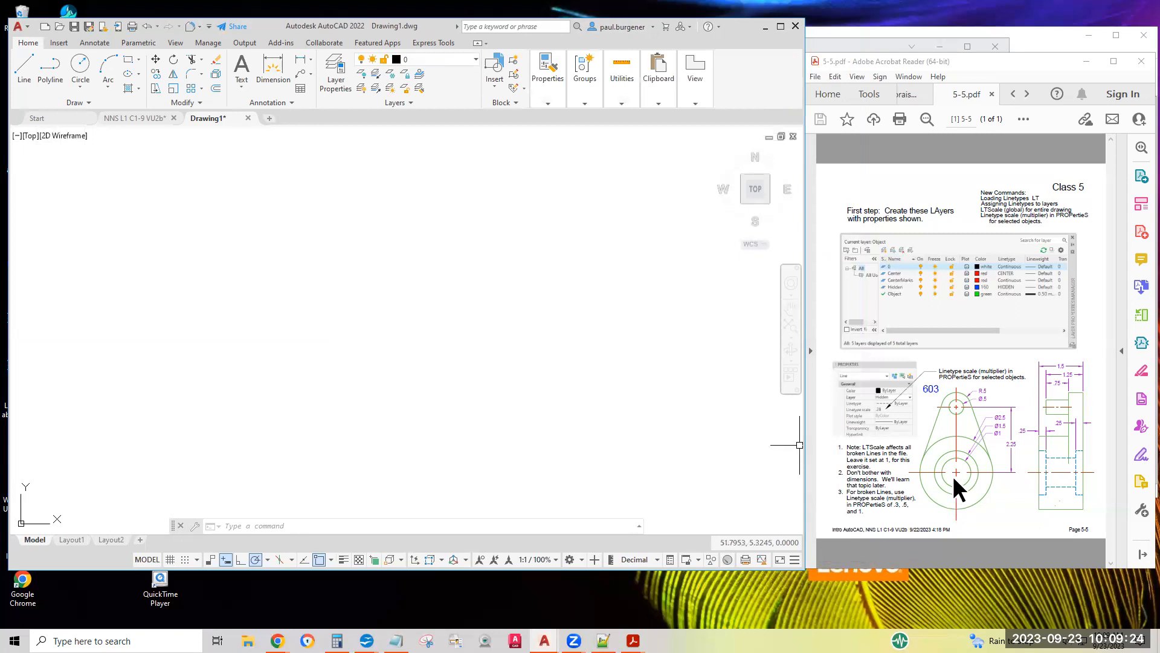
{"action": "left_click", "coordinate": [952, 473]}
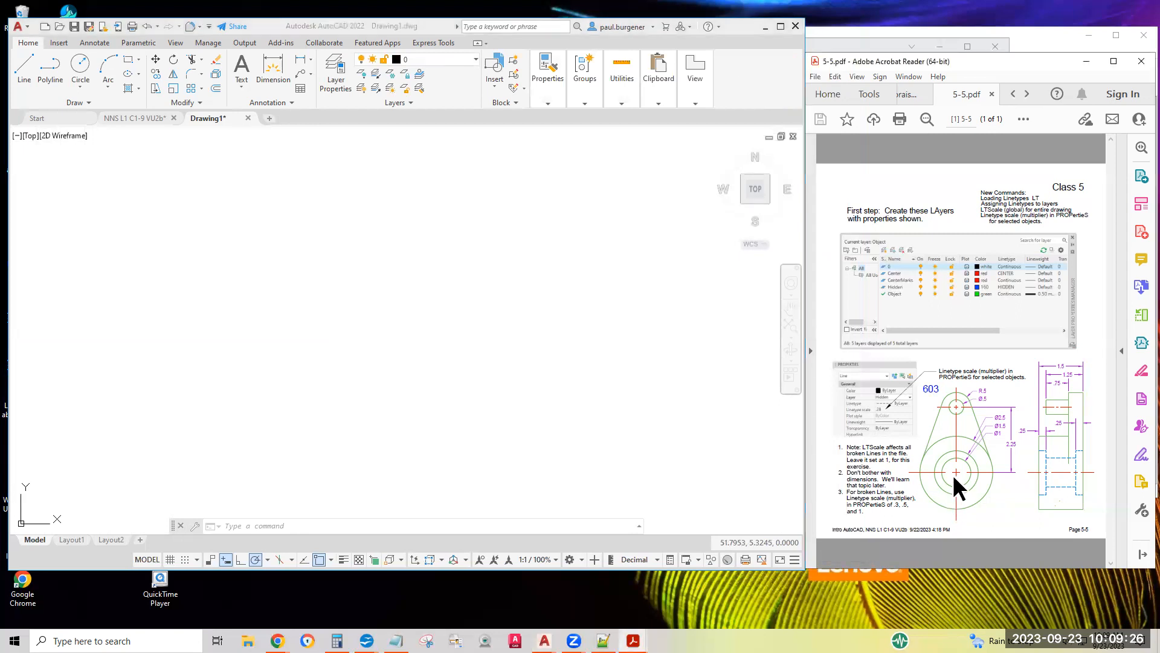
{"action": "scroll", "coordinate": [952, 473], "scroll_direction": "up", "scroll_amount": 3, "text": "ctrl"}
{"action": "mouse_move", "coordinate": [954, 476]}
{"action": "middle_mouse_down"}
{"action": "mouse_move", "coordinate": [955, 454]}
{"action": "mouse_move", "coordinate": [962, 466]}
{"action": "mouse_move", "coordinate": [935, 468]}
{"action": "middle_mouse_up"}
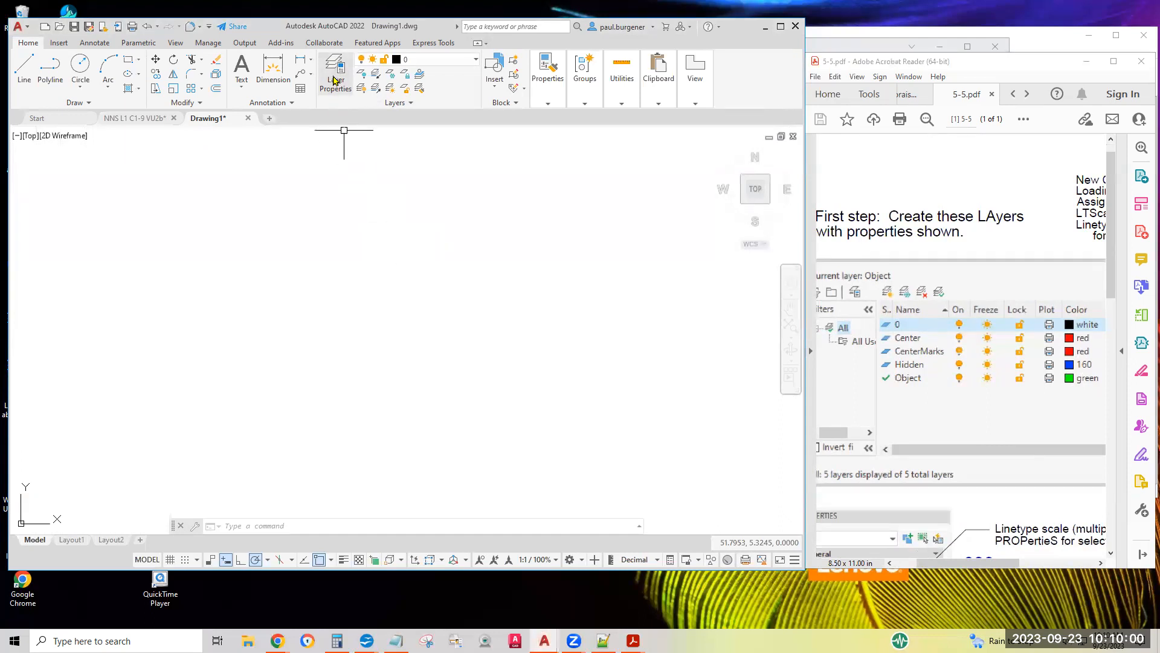
Open the Layer Properties Manager, move it over the drawing area and create a new layer named Center.
{"action": "left_click", "coordinate": [335, 73]}
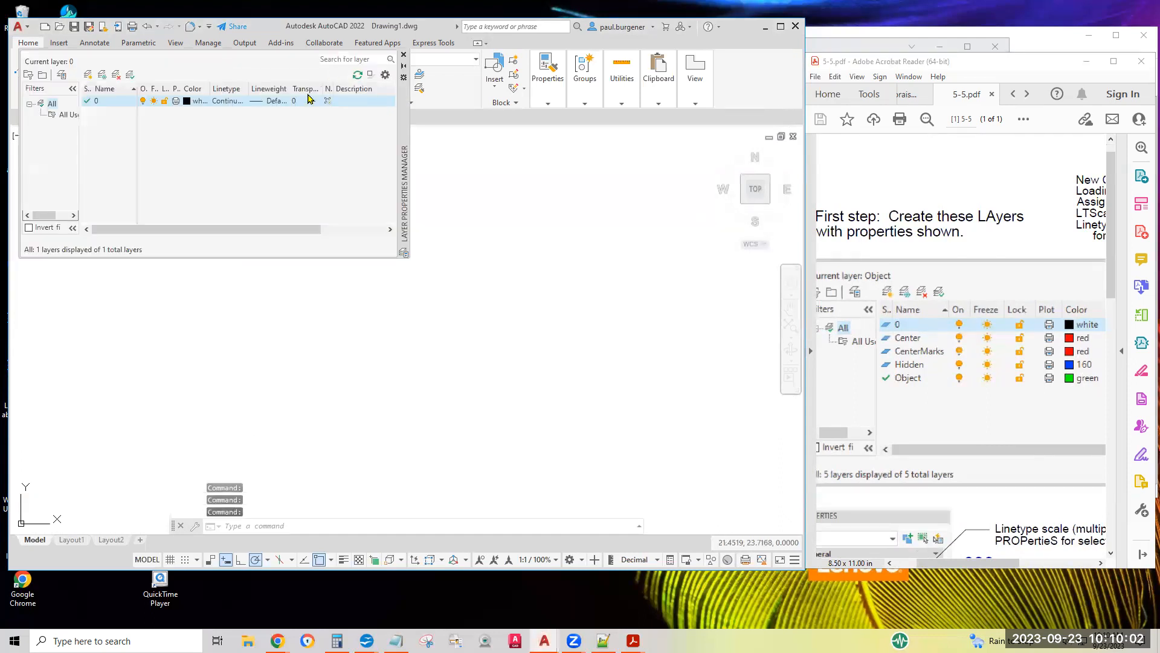
{"action": "mouse_move", "coordinate": [402, 133]}
{"action": "left_mouse_down"}
{"action": "mouse_move", "coordinate": [604, 295]}
{"action": "mouse_move", "coordinate": [694, 322]}
{"action": "left_mouse_up"}
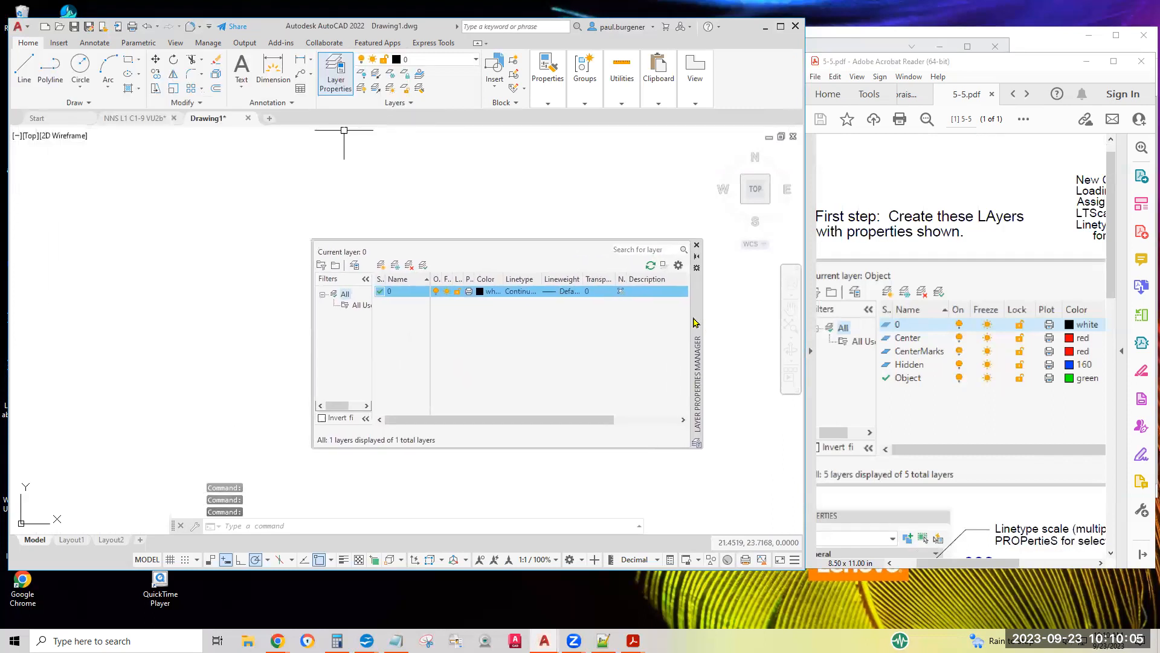
{"action": "left_click", "coordinate": [390, 267]}
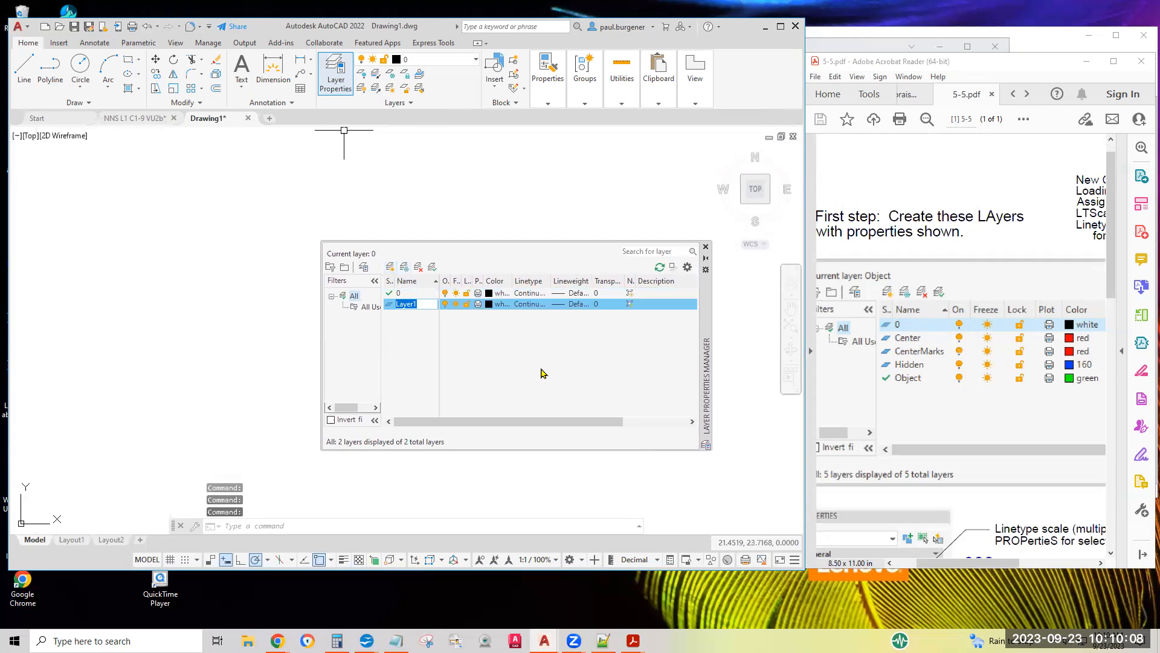
{"action": "type", "text": "Cwntwe"}
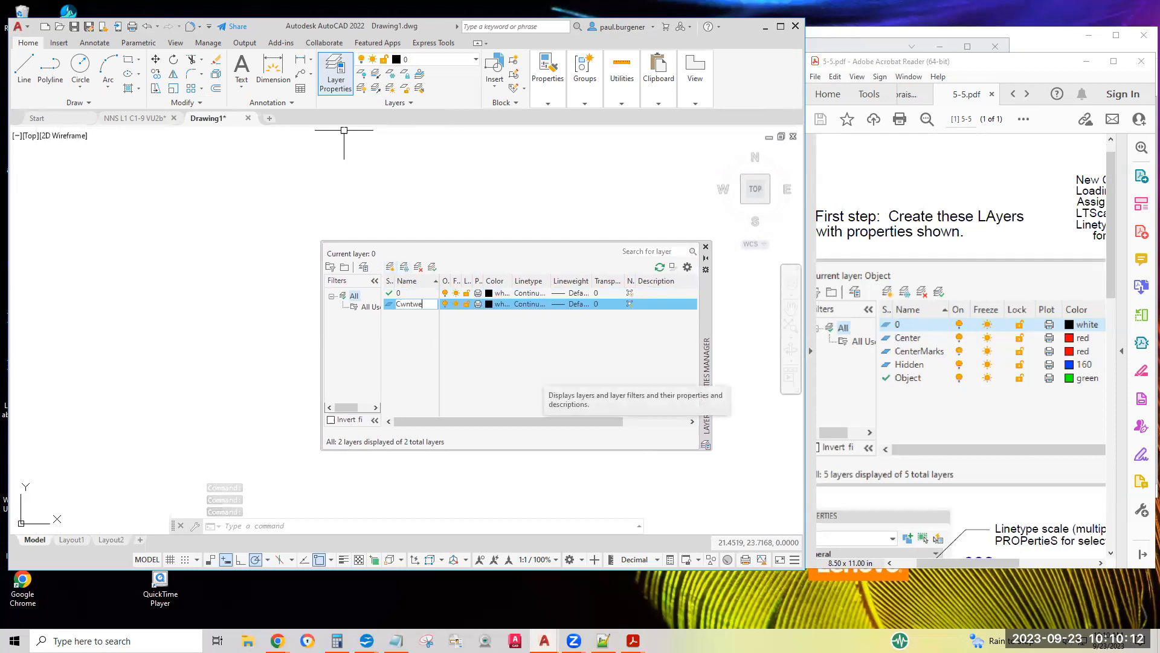
{"action": "key", "text": "BackSpace"}
{"action": "key", "text": "BackSpace"}
{"action": "type", "text": "e"}
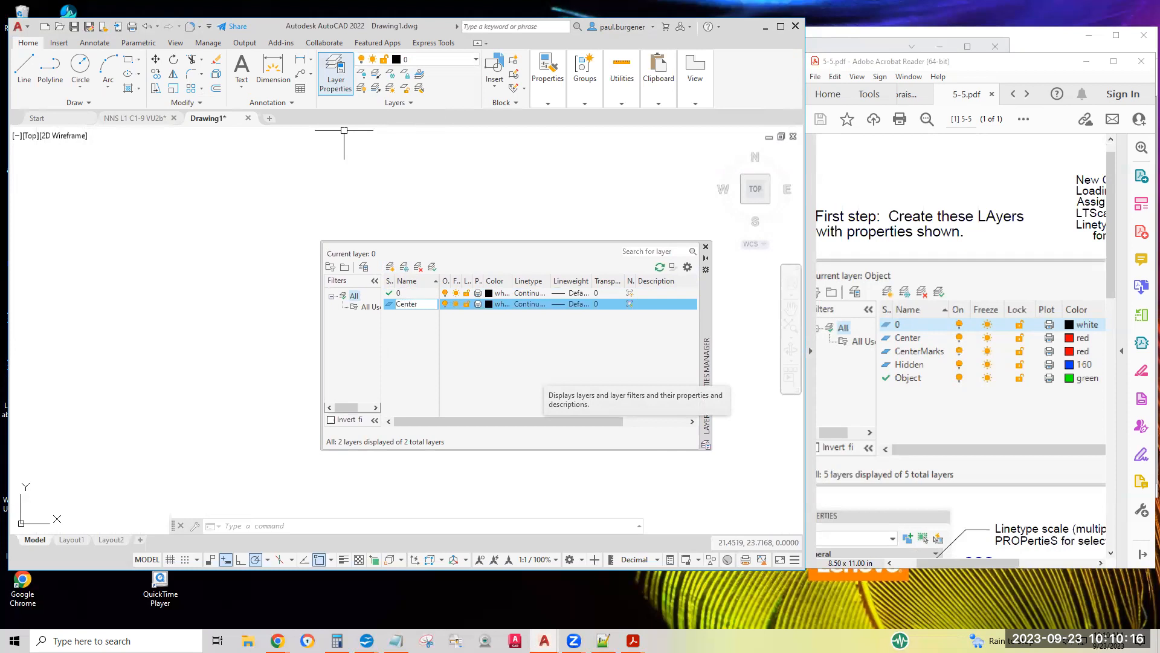
Add a second new layer to the drawing and name it Centermarks.
{"action": "left_click", "coordinate": [391, 267]}
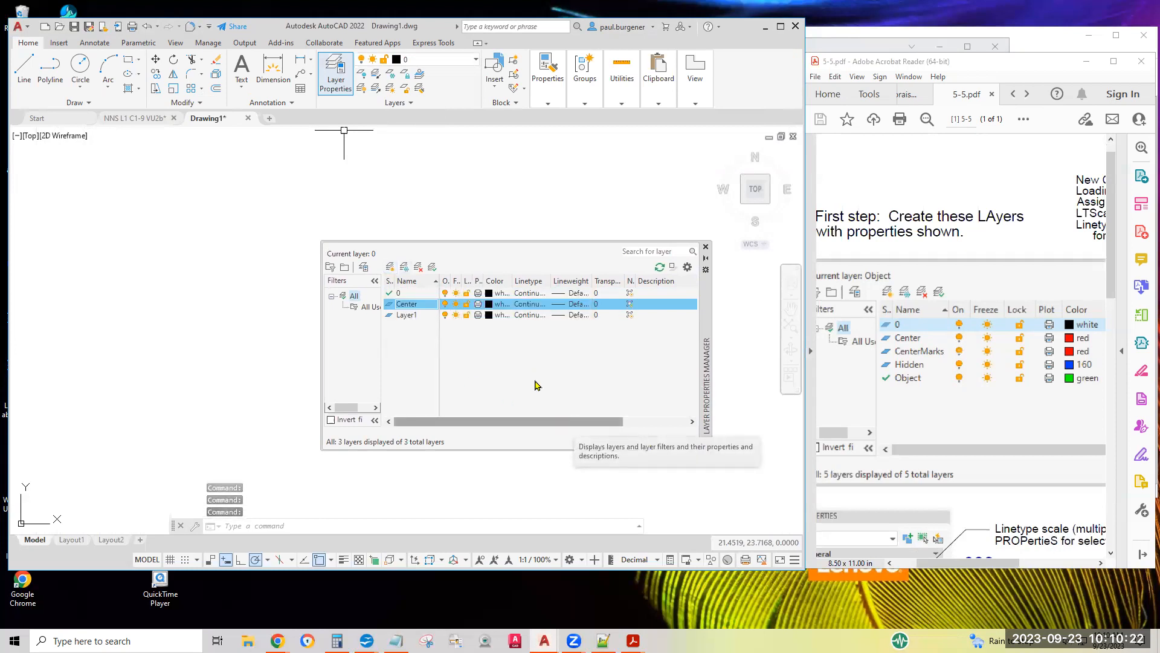
{"action": "left_click", "coordinate": [404, 315]}
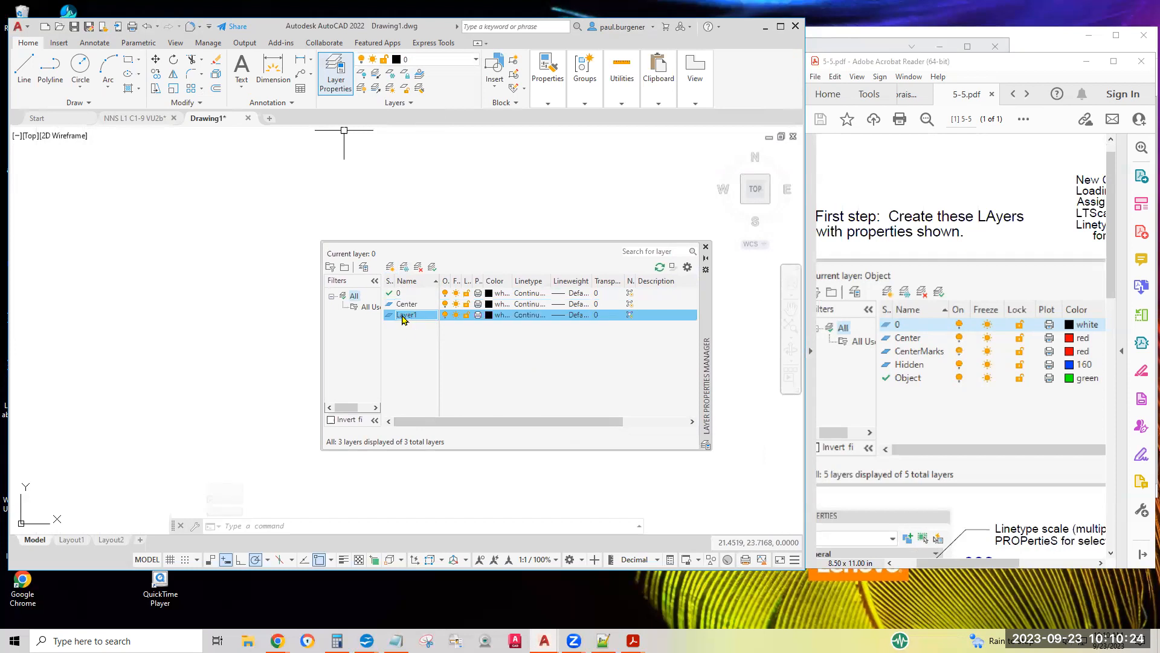
{"action": "right_click", "coordinate": [402, 315]}
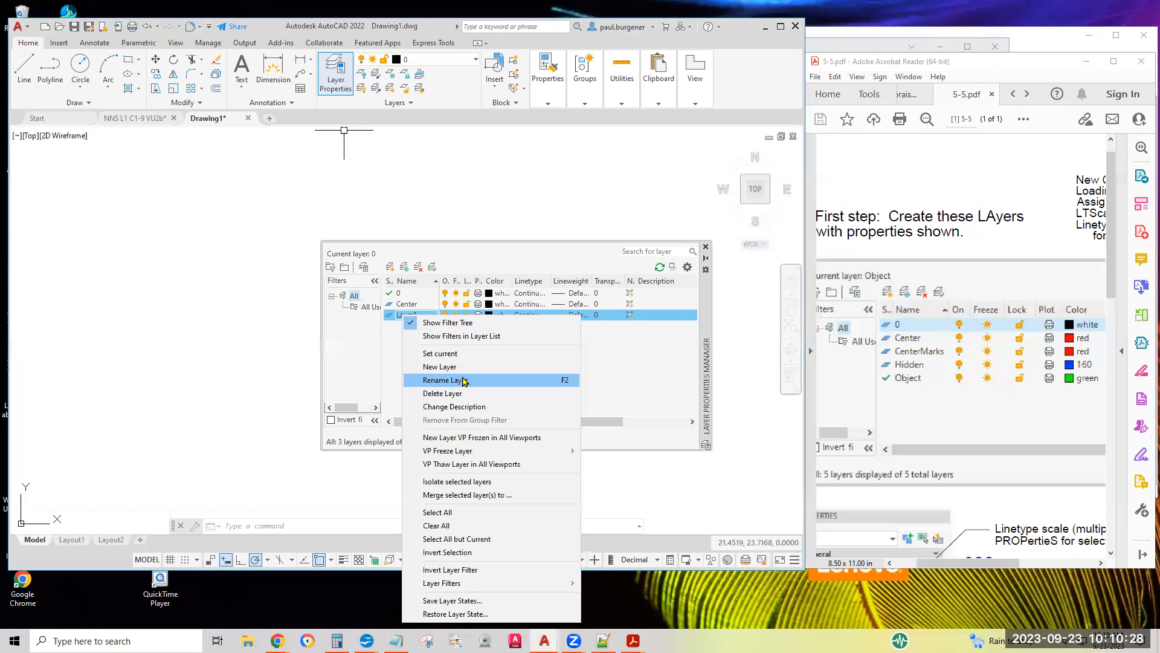
{"action": "left_click", "coordinate": [445, 382]}
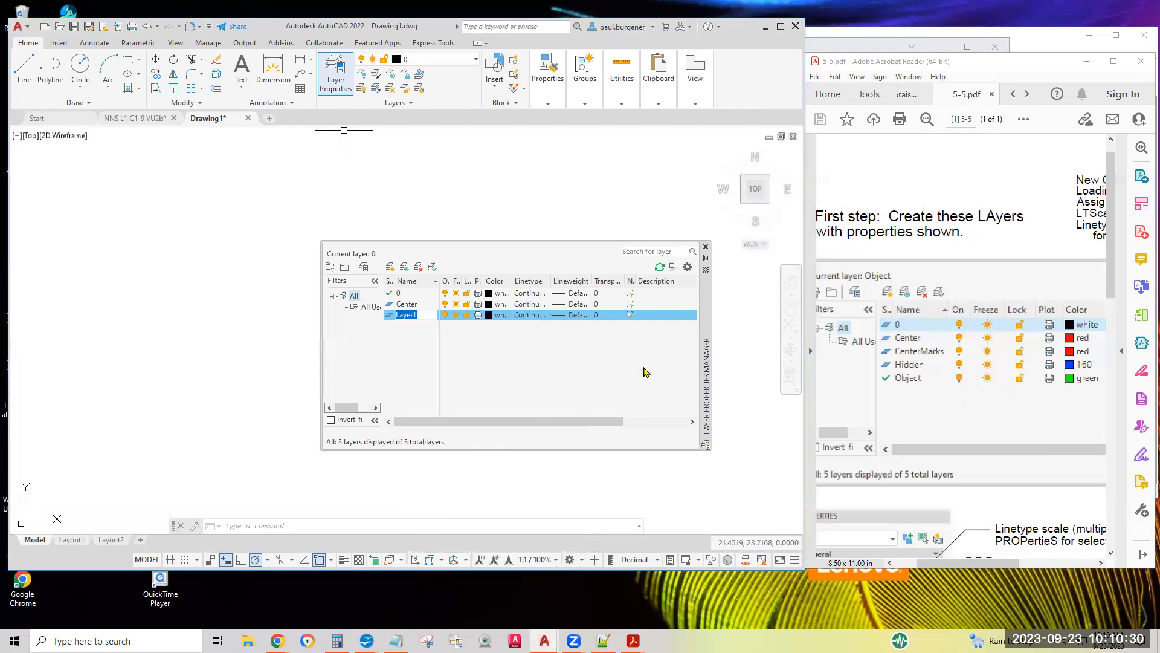
{"action": "type", "text": "Center"}
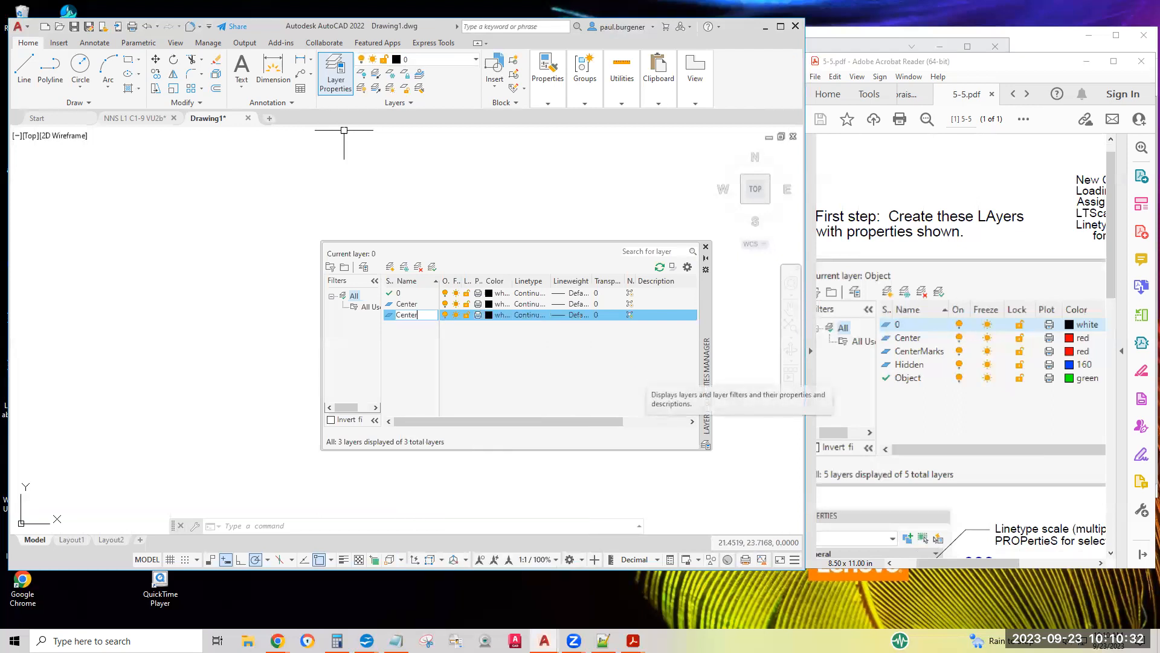
{"action": "type", "text": "marks"}
{"action": "key", "text": "Return"}
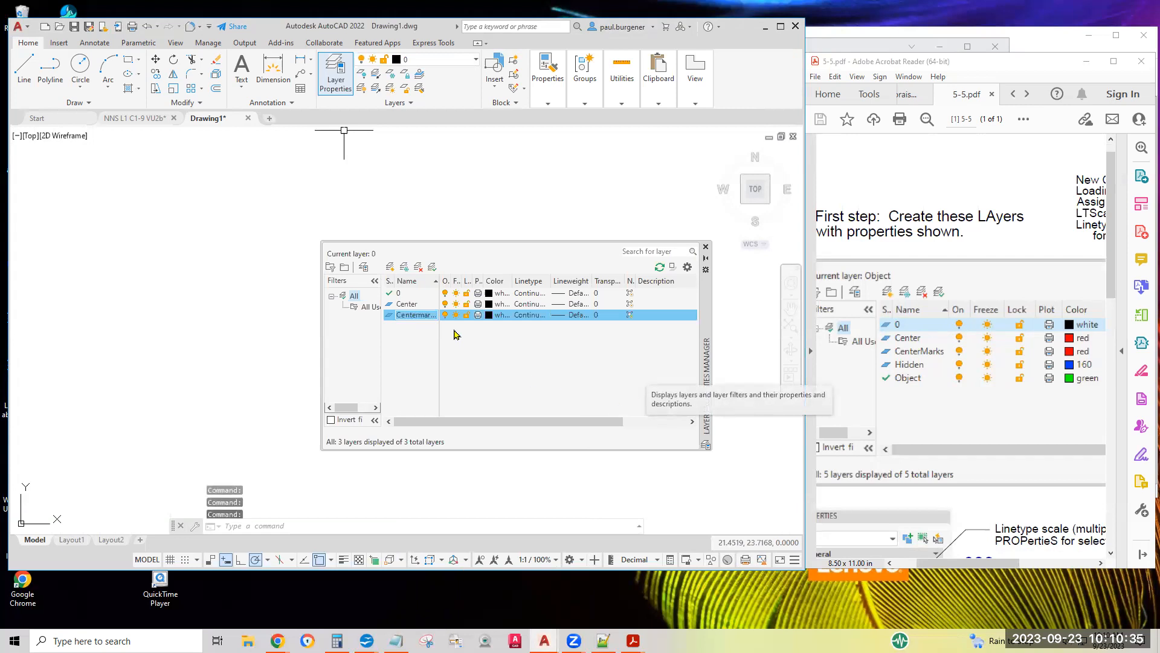
Create two more layers named Hidden and Object.
{"action": "left_click", "coordinate": [391, 267]}
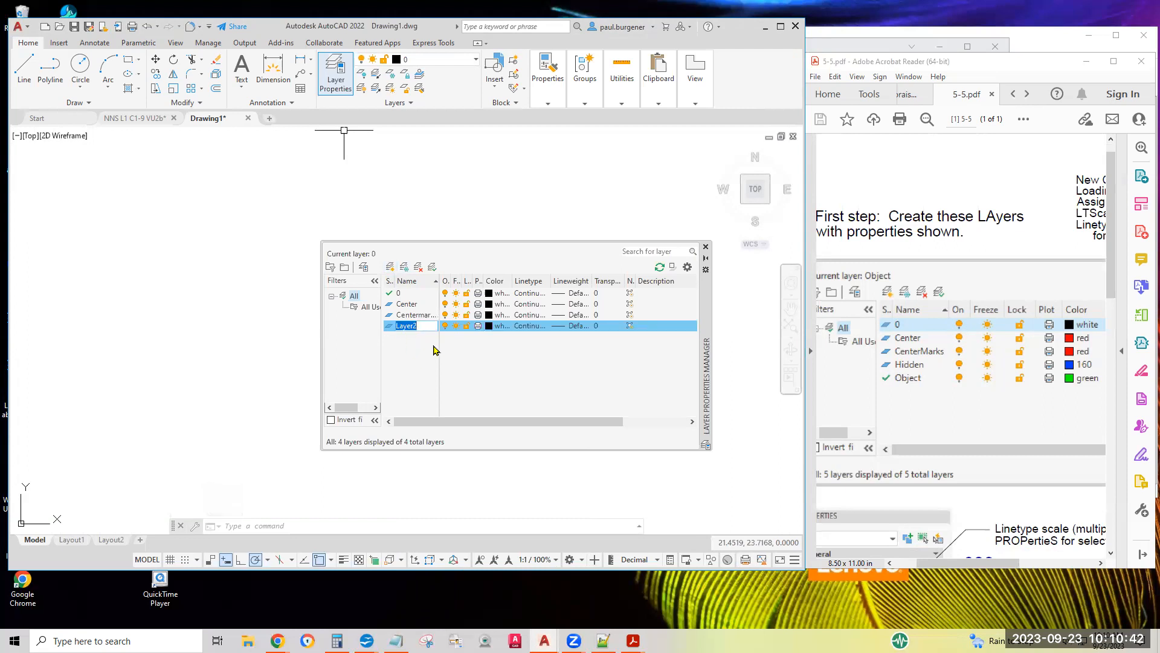
{"action": "type", "text": "H"}
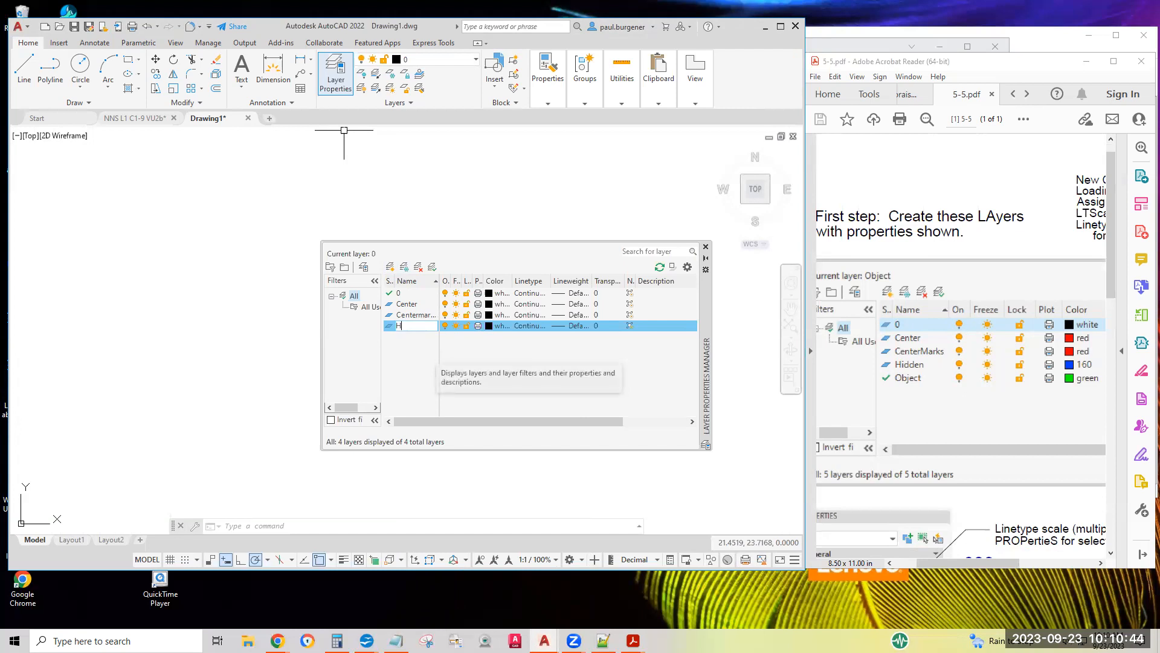
{"action": "type", "text": "idden"}
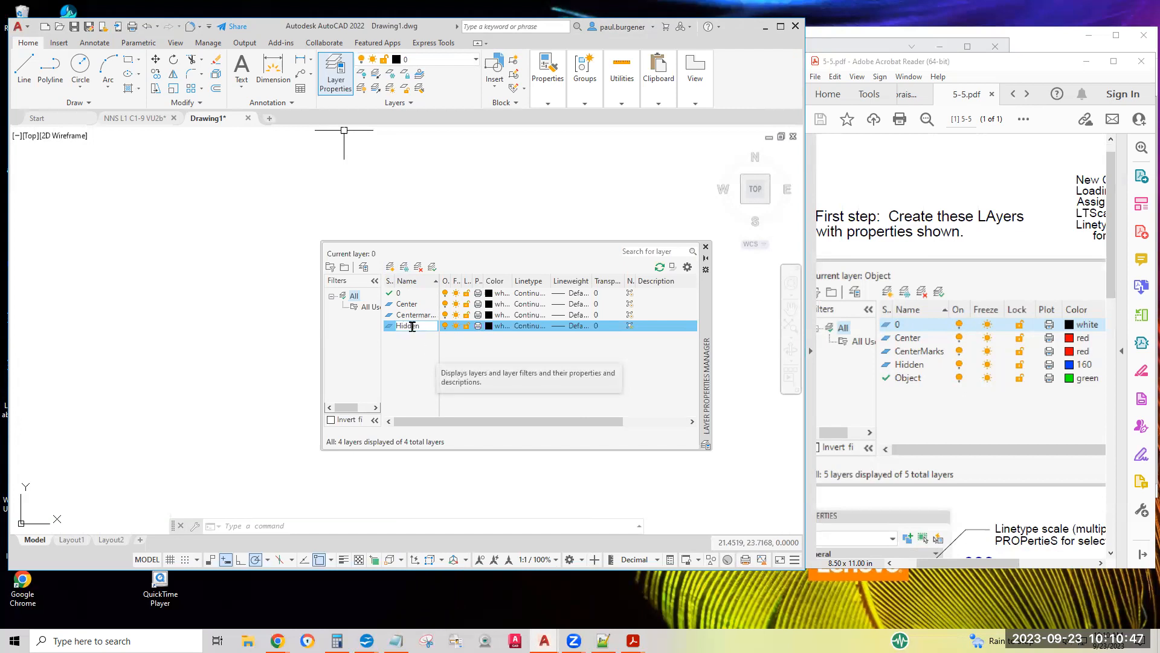
{"action": "left_click", "coordinate": [391, 267]}
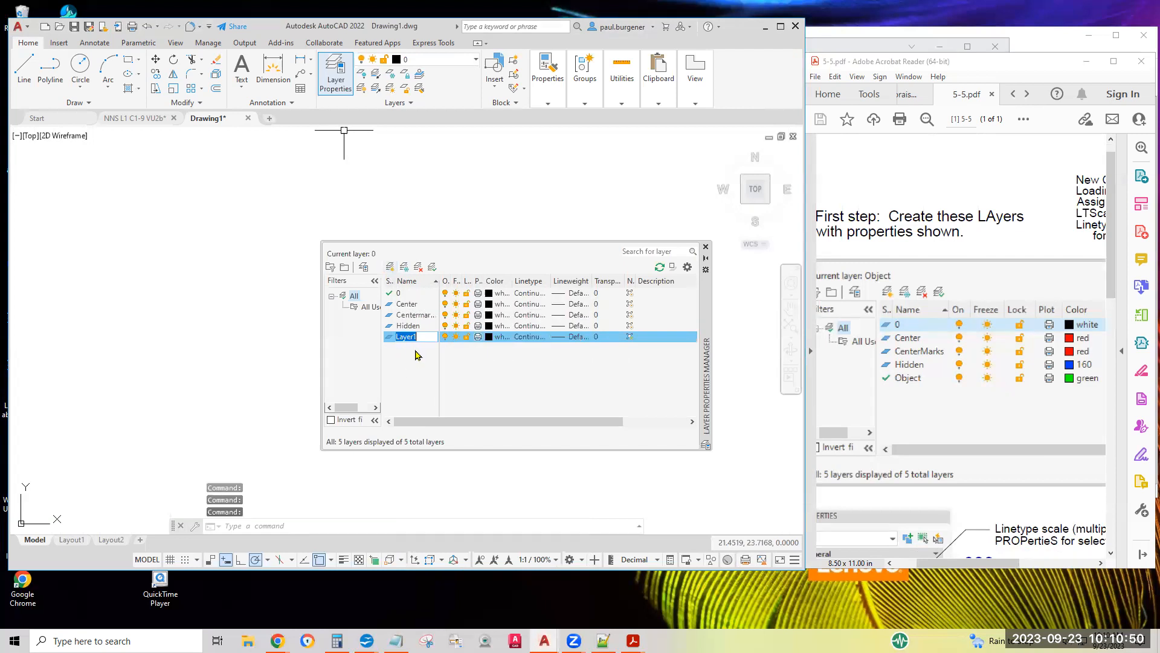
{"action": "type", "text": "Object"}
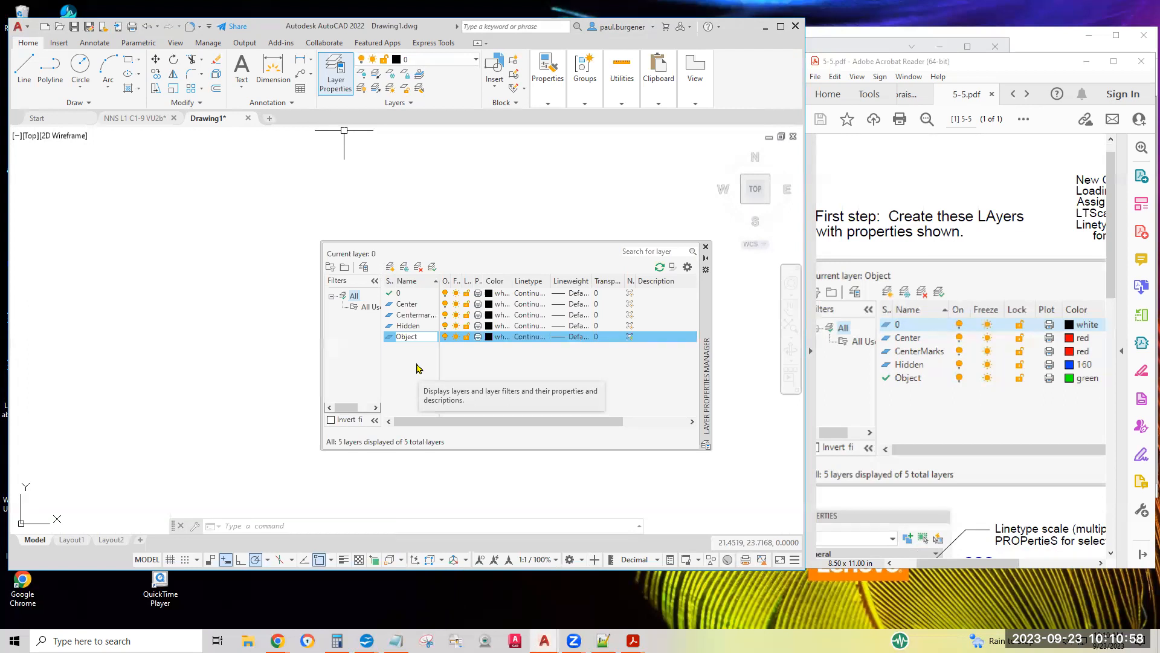
Set the Center layer's color to red, following the layer table in the exercise PDF.
{"action": "left_click_drag", "start_coordinate": [941, 566], "coordinate": [961, 566]}
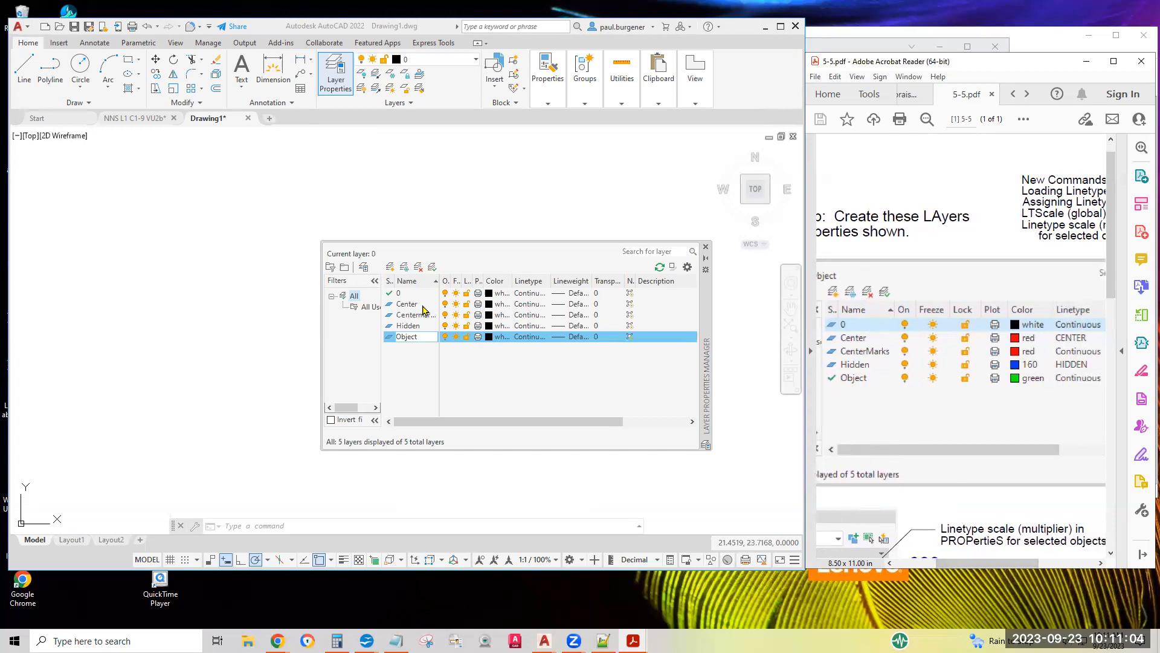
{"action": "left_click", "coordinate": [423, 305]}
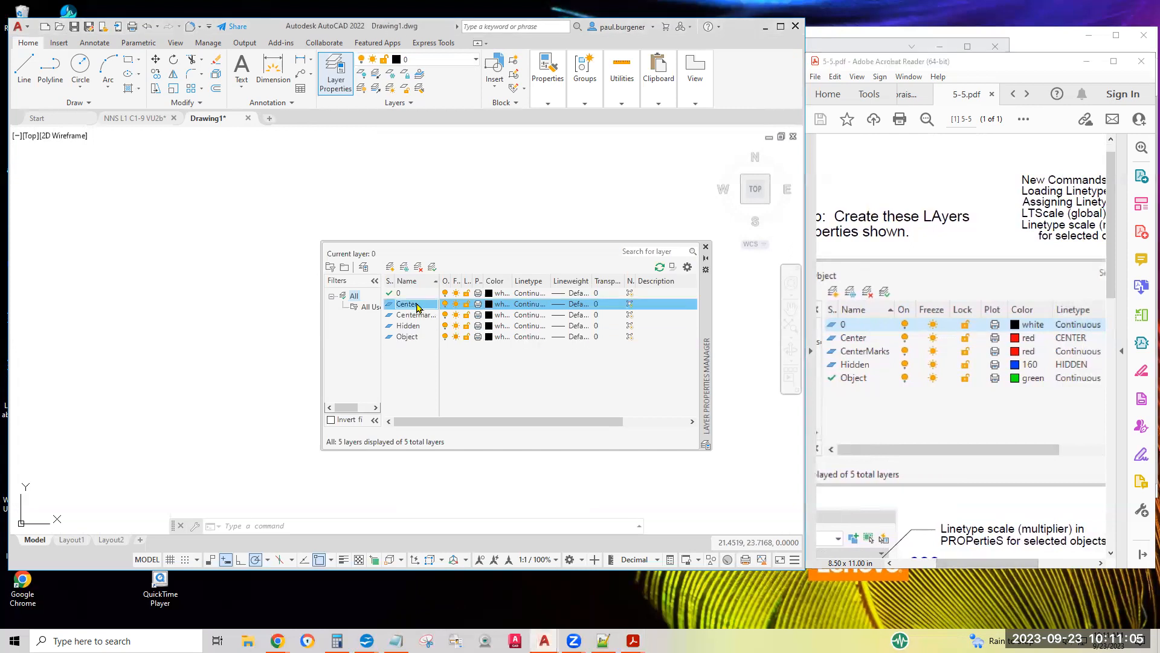
{"action": "left_click", "coordinate": [499, 308]}
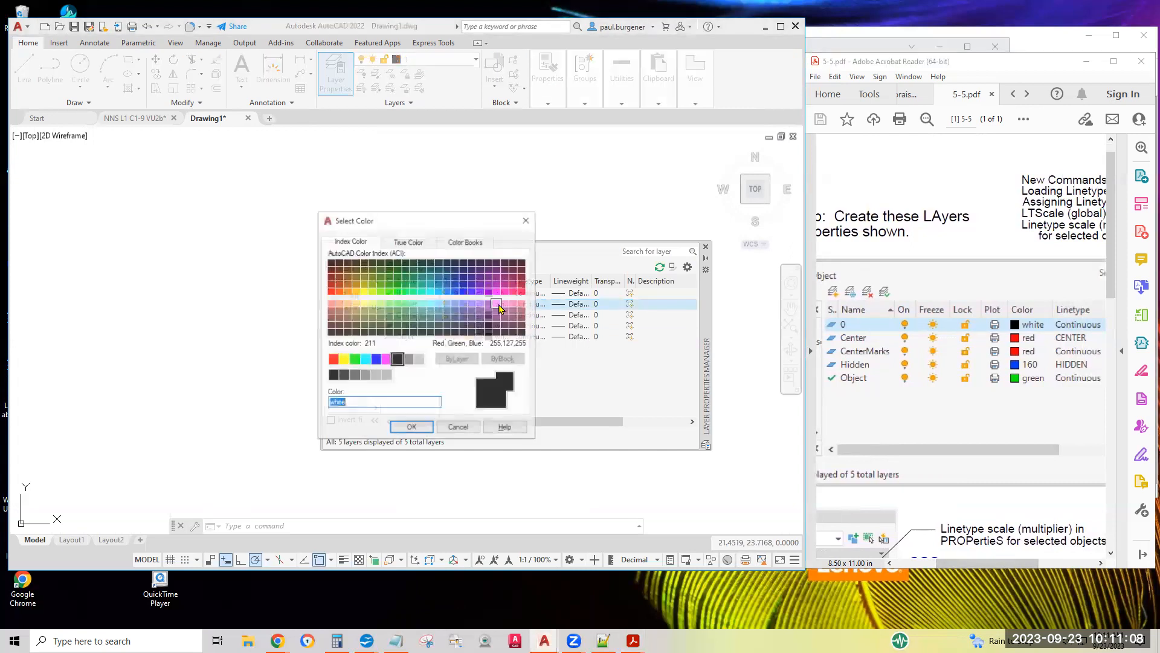
{"action": "left_click", "coordinate": [334, 361]}
{"action": "left_click", "coordinate": [411, 427]}
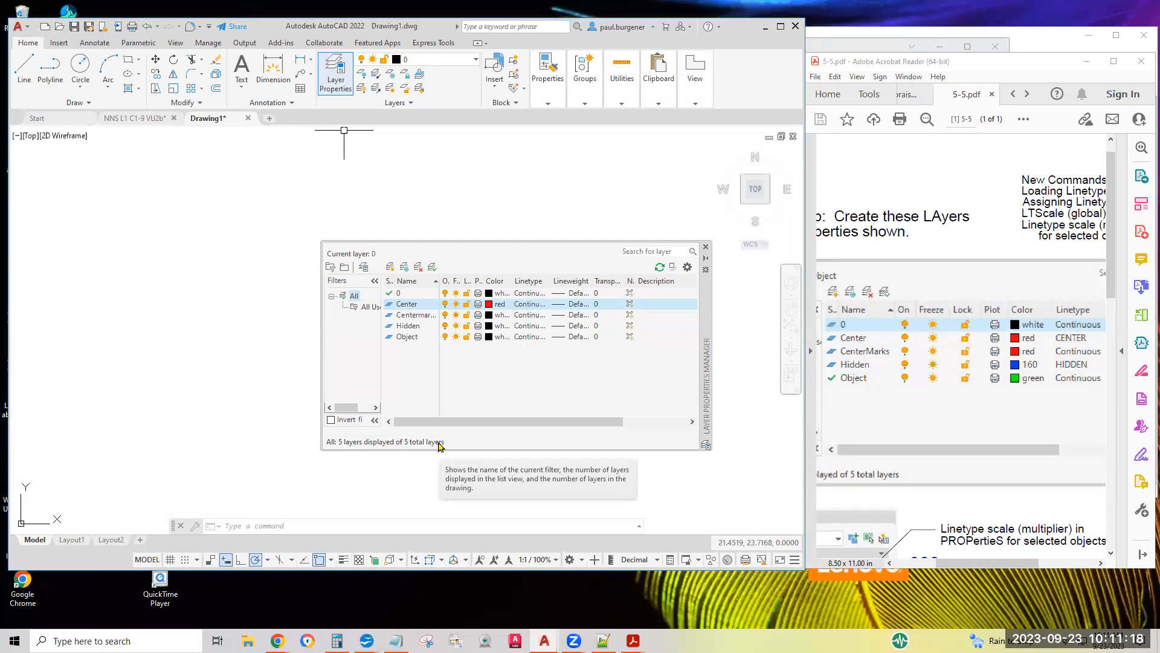
Set the Centermarks layer's color to red.
{"action": "left_click", "coordinate": [414, 317]}
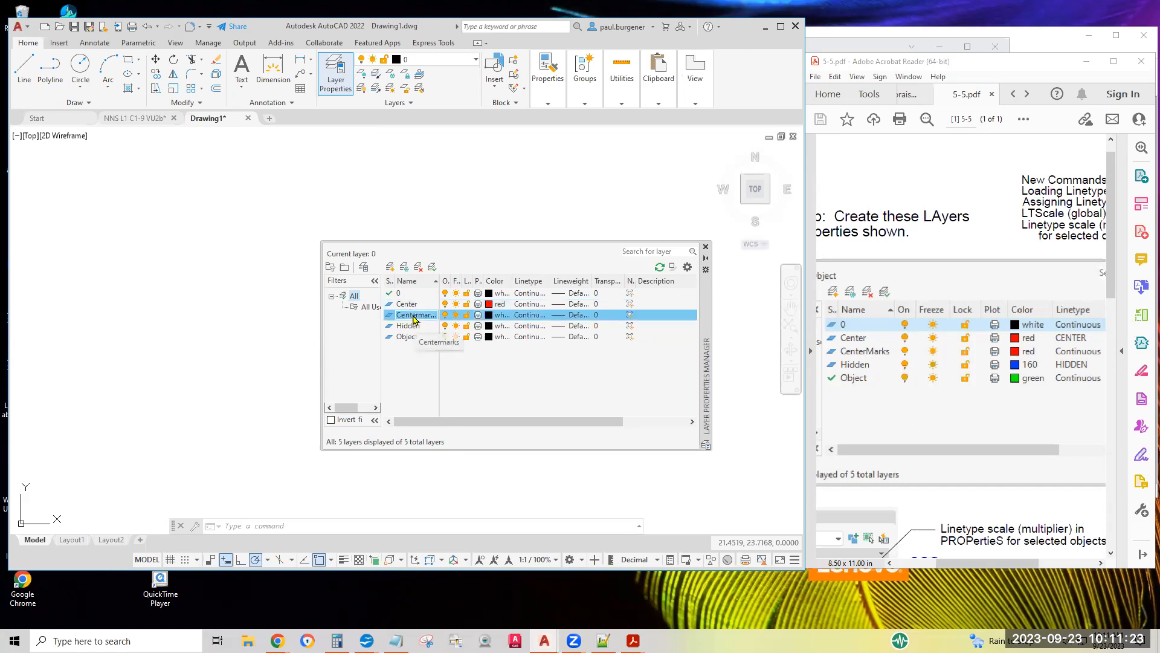
{"action": "left_click", "coordinate": [501, 315]}
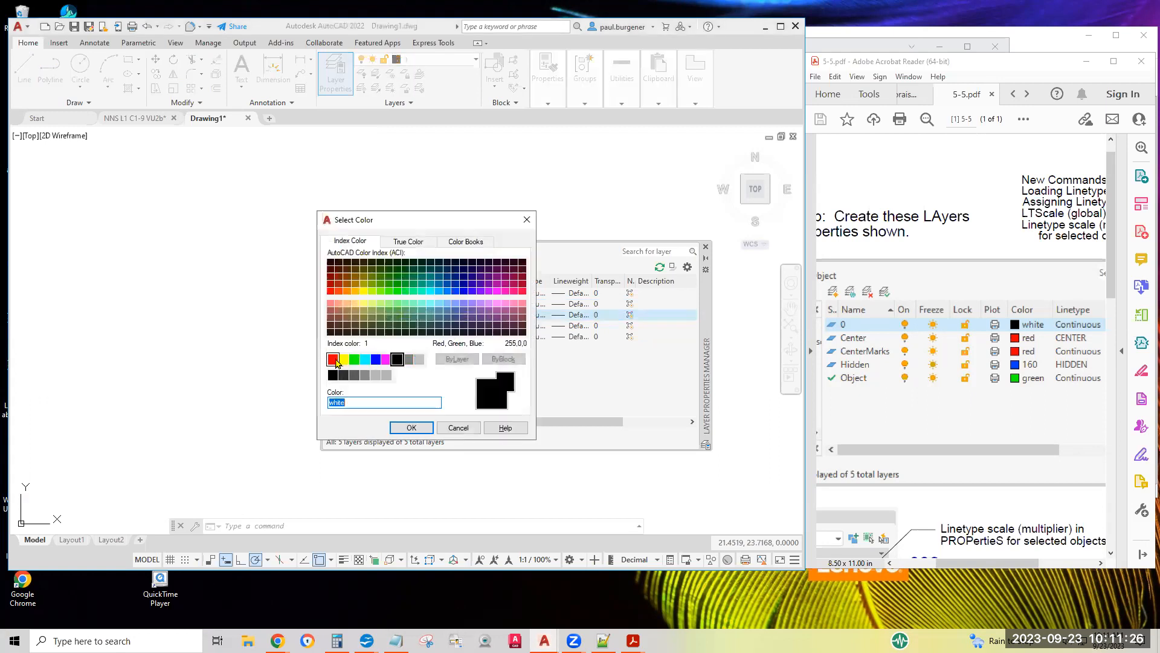
{"action": "left_click", "coordinate": [334, 360]}
{"action": "left_click", "coordinate": [410, 428]}
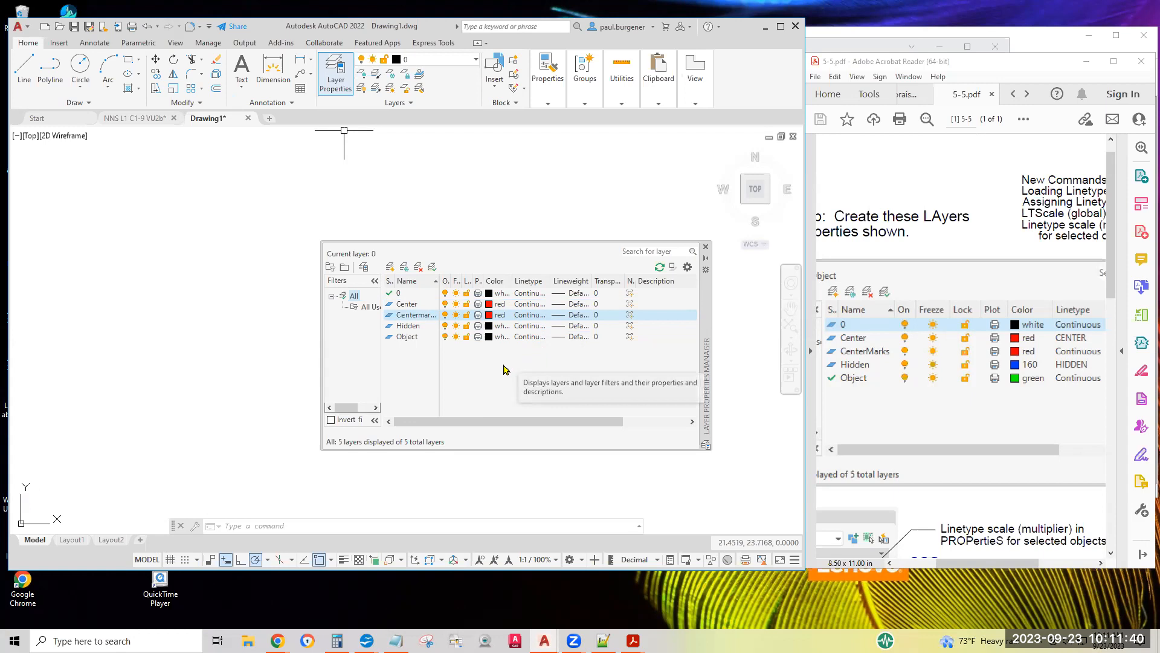
Set the Hidden layer's color to the blue with index 150.
{"action": "left_click", "coordinate": [413, 326]}
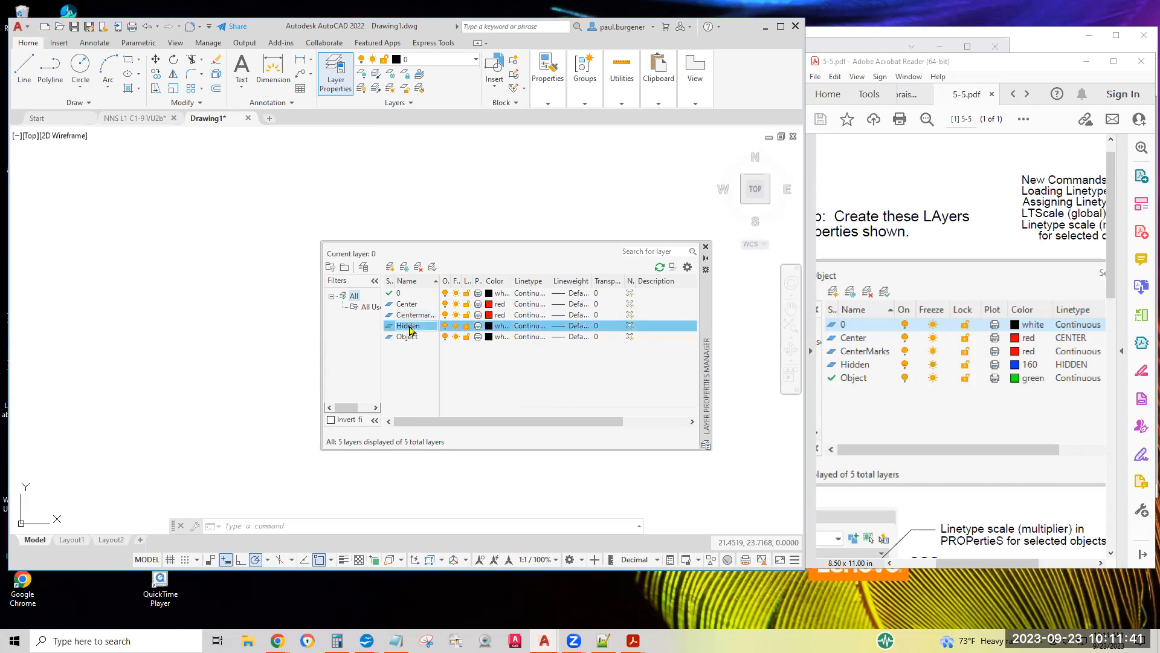
{"action": "left_click", "coordinate": [499, 329]}
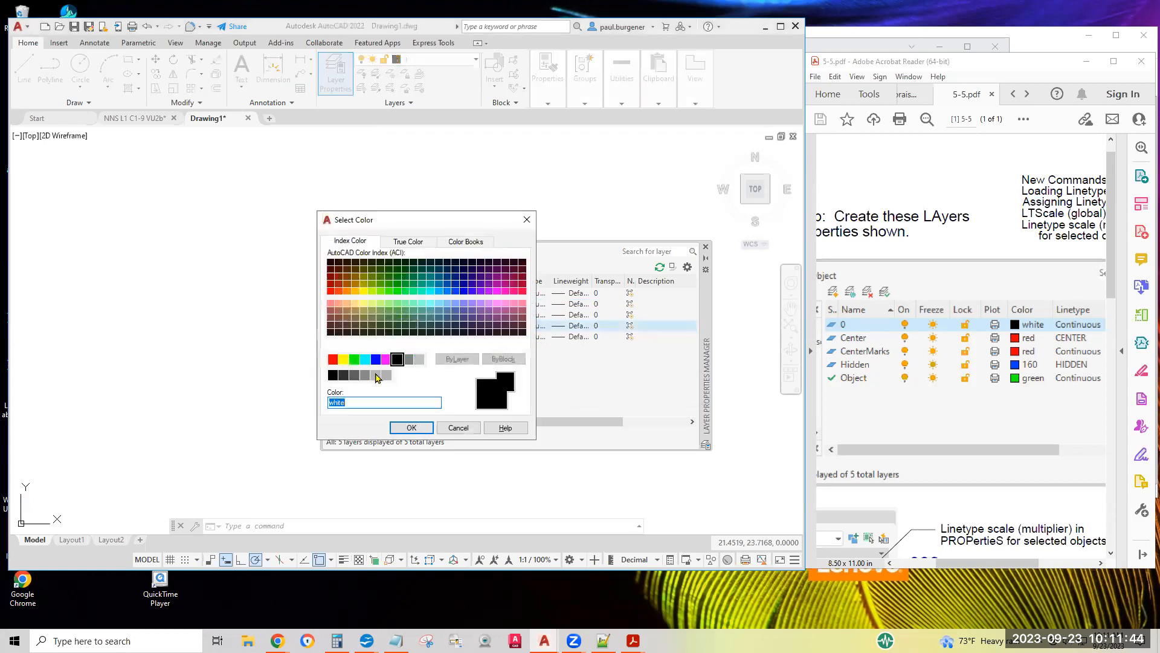
{"action": "left_click", "coordinate": [465, 292]}
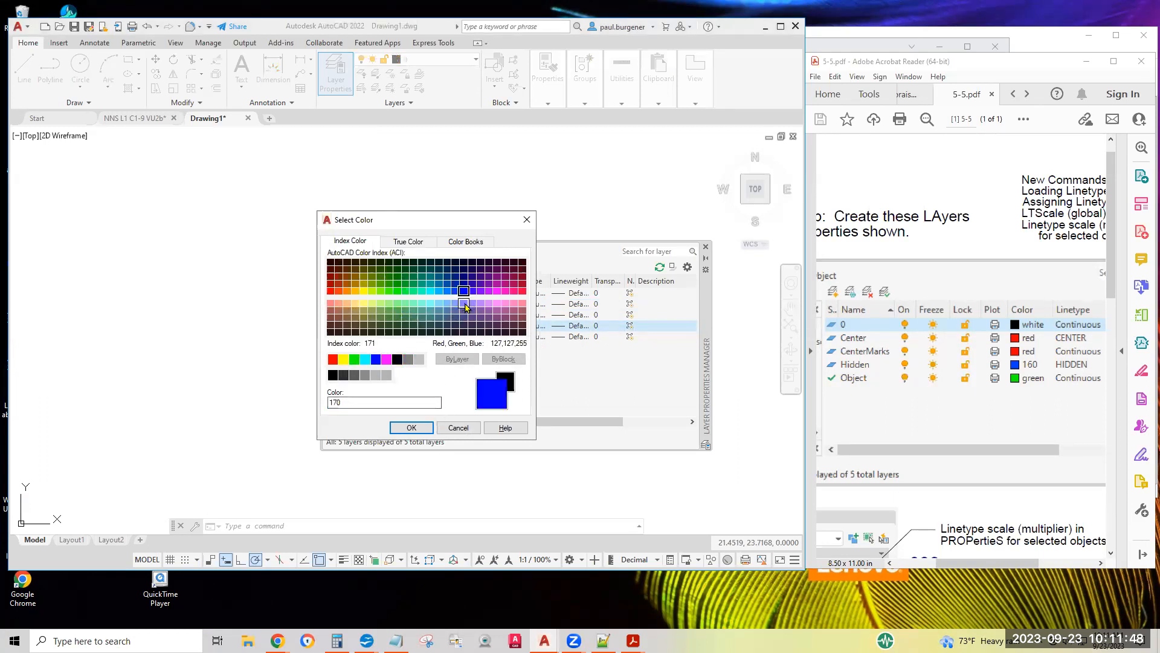
{"action": "left_click", "coordinate": [447, 290]}
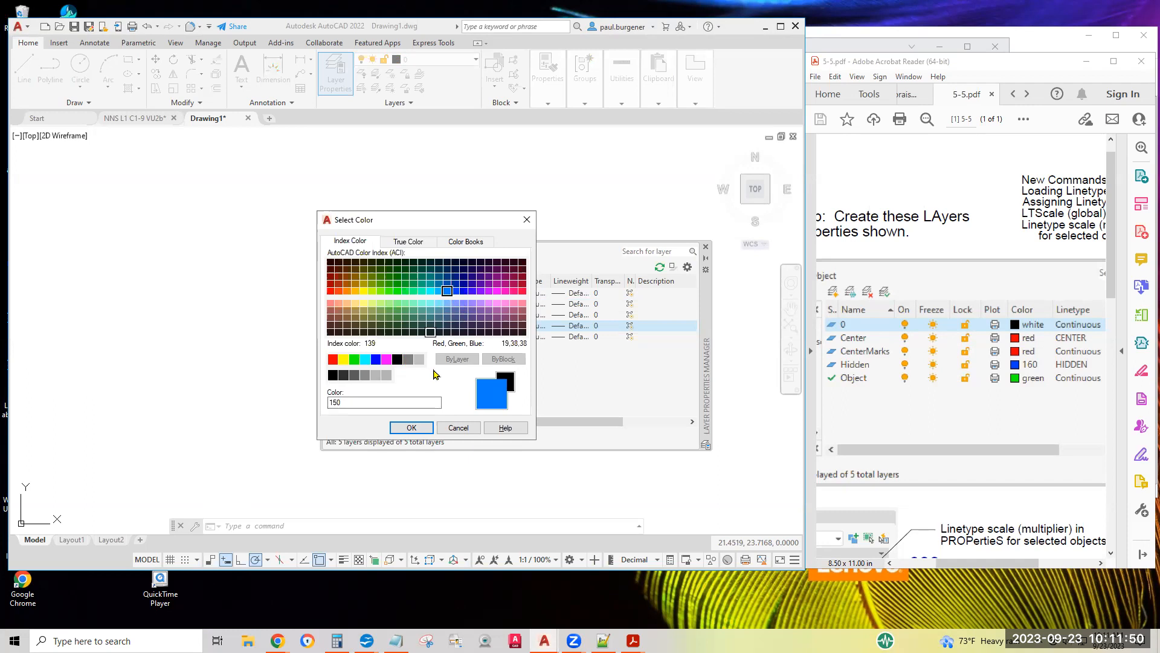
{"action": "left_click", "coordinate": [411, 429]}
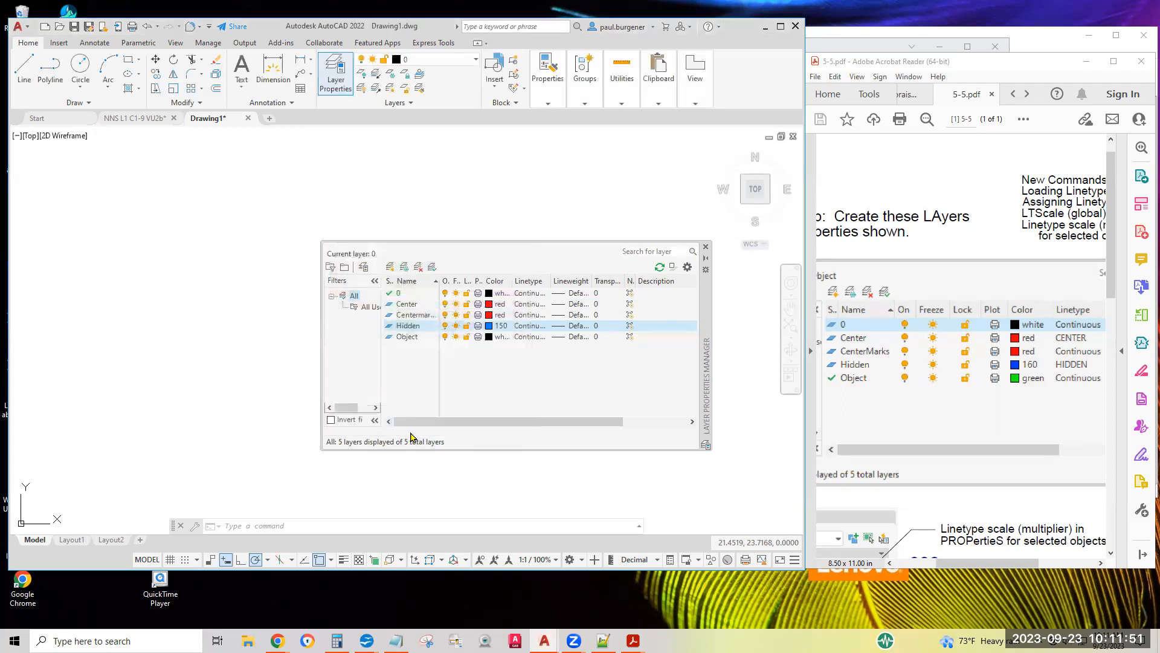
Set the Object layer's color to the green with index 102.
{"action": "left_click", "coordinate": [497, 338]}
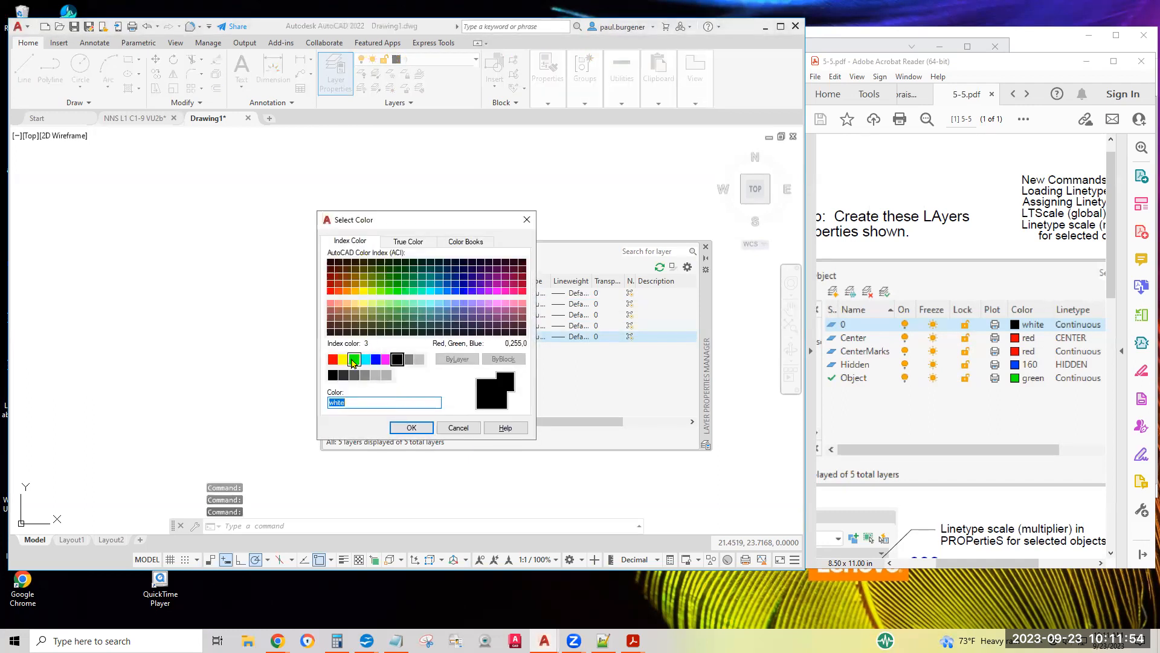
{"action": "left_click", "coordinate": [356, 361]}
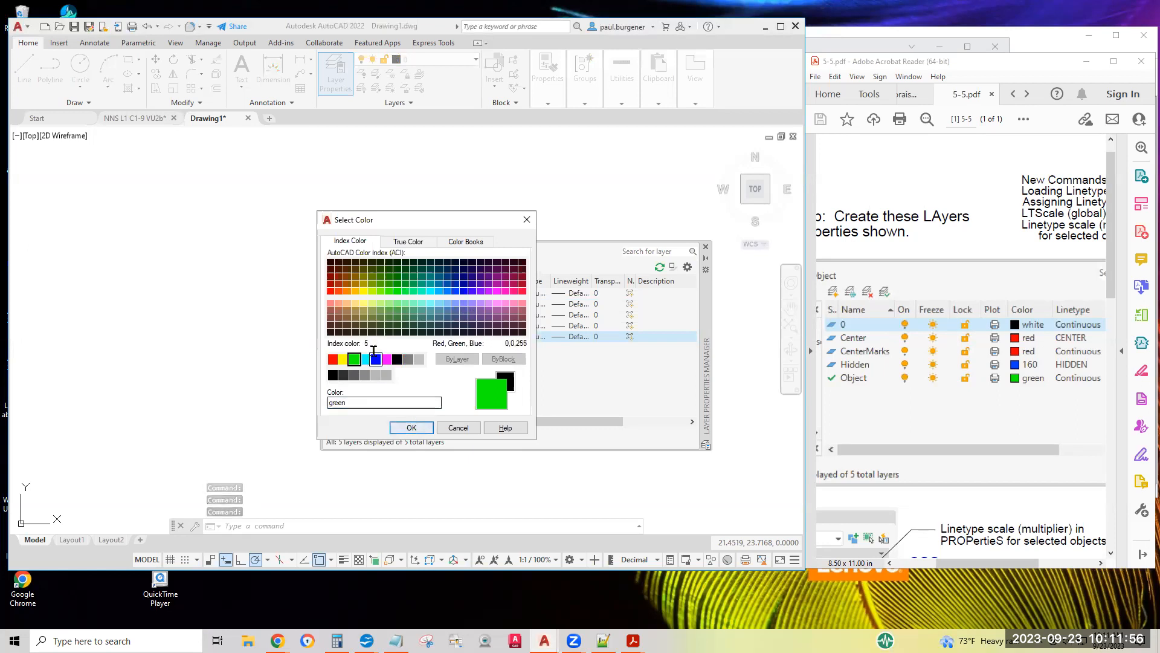
{"action": "left_click", "coordinate": [406, 283]}
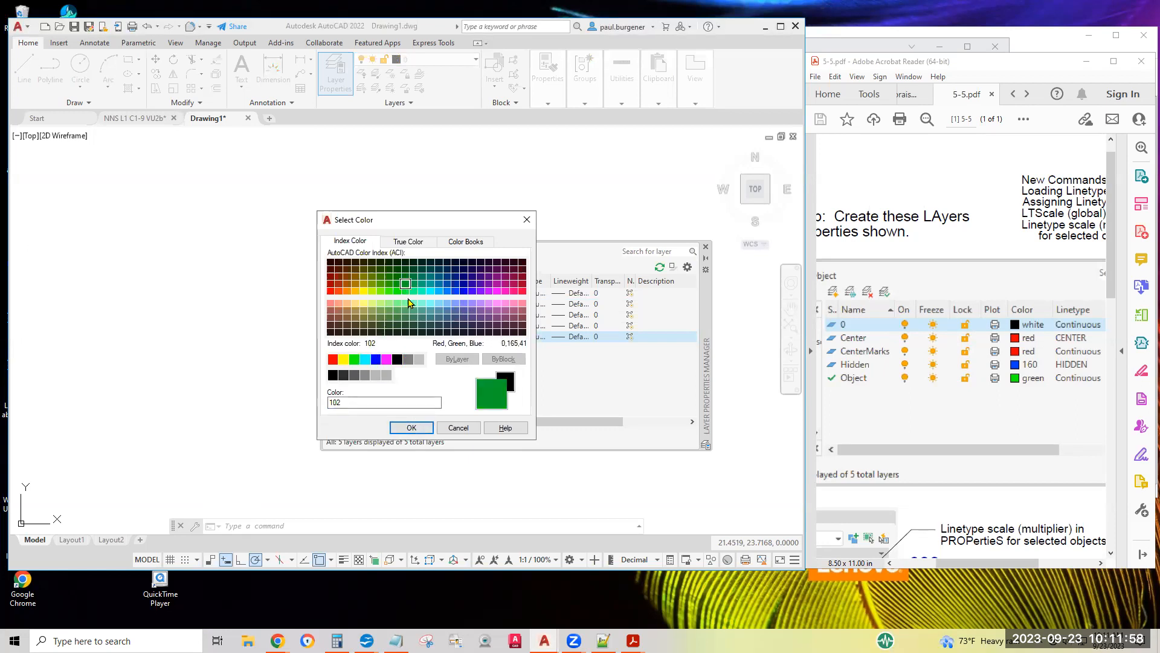
{"action": "left_click", "coordinate": [414, 429]}
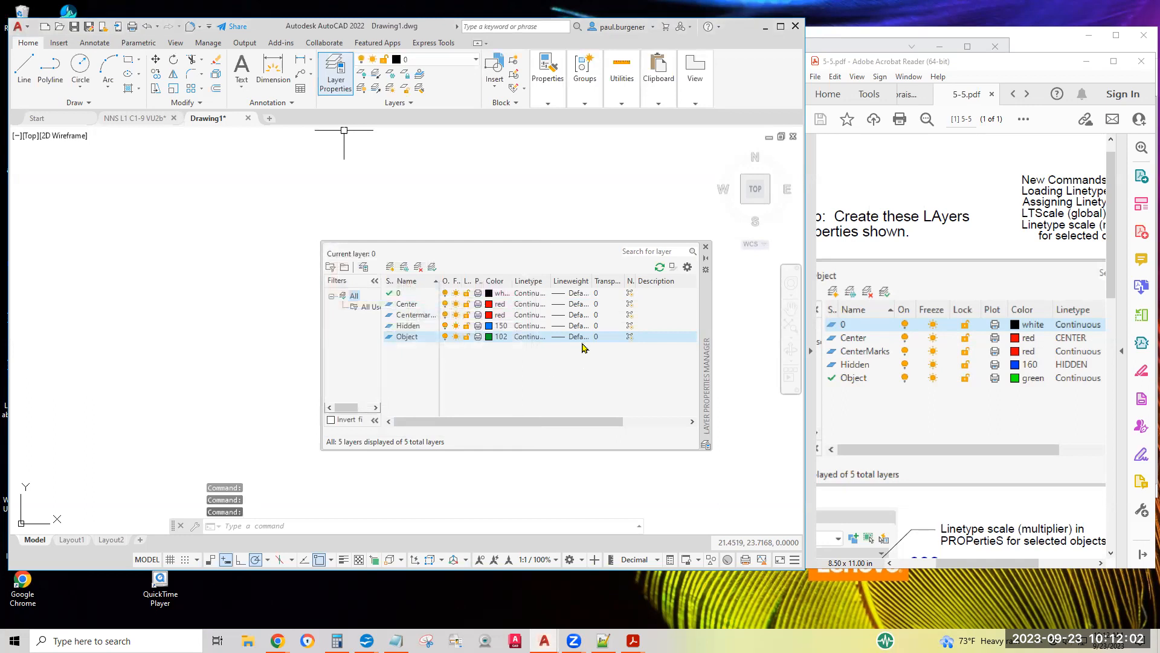
Set the Object layer's lineweight to 0.50 mm as in the exercise PDF and make it the current layer.
{"action": "left_click_drag", "start_coordinate": [977, 567], "coordinate": [1008, 568]}
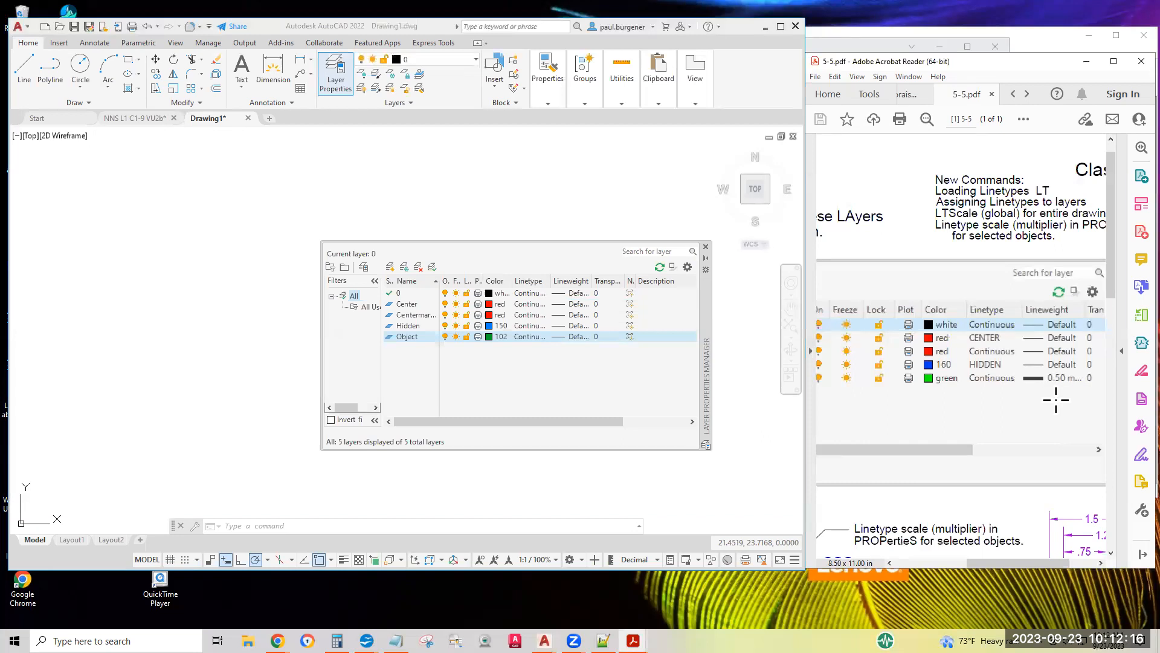
{"action": "left_click", "coordinate": [577, 337]}
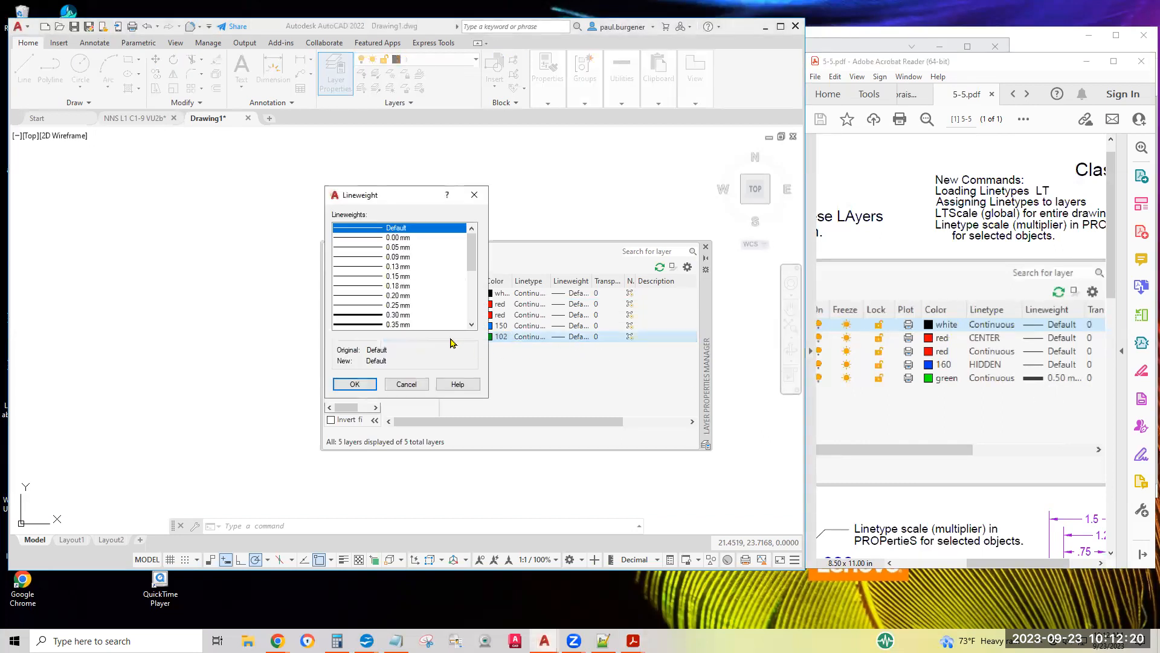
{"action": "scroll", "coordinate": [469, 258], "scroll_direction": "down", "scroll_amount": 3}
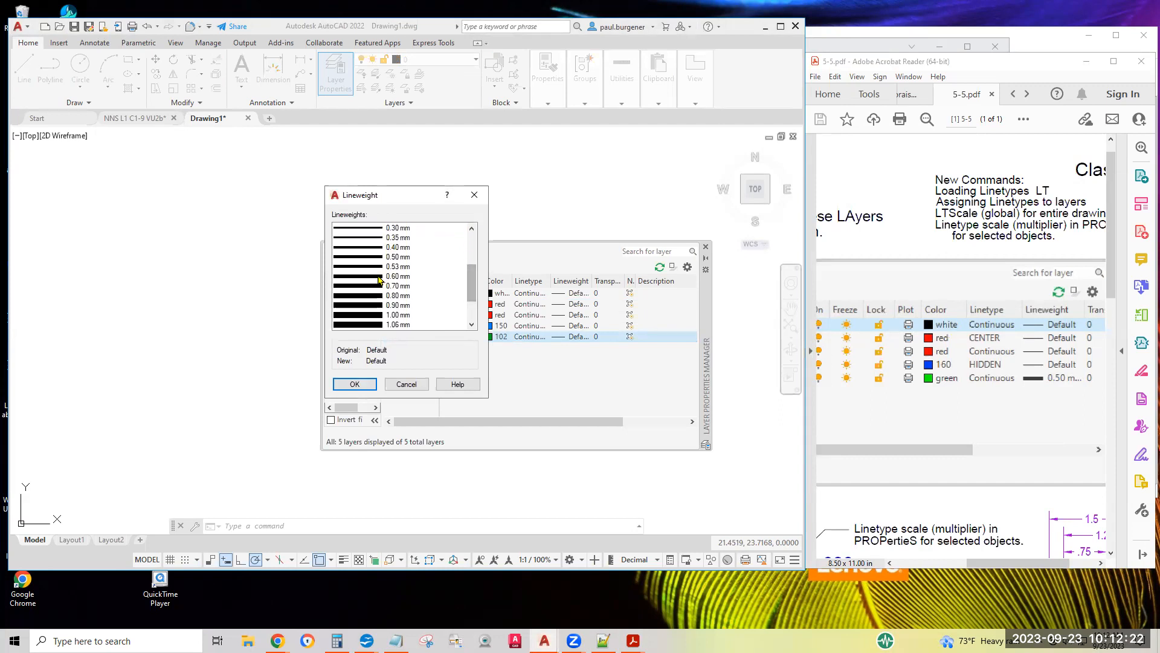
{"action": "left_click", "coordinate": [364, 259]}
{"action": "left_click", "coordinate": [350, 385]}
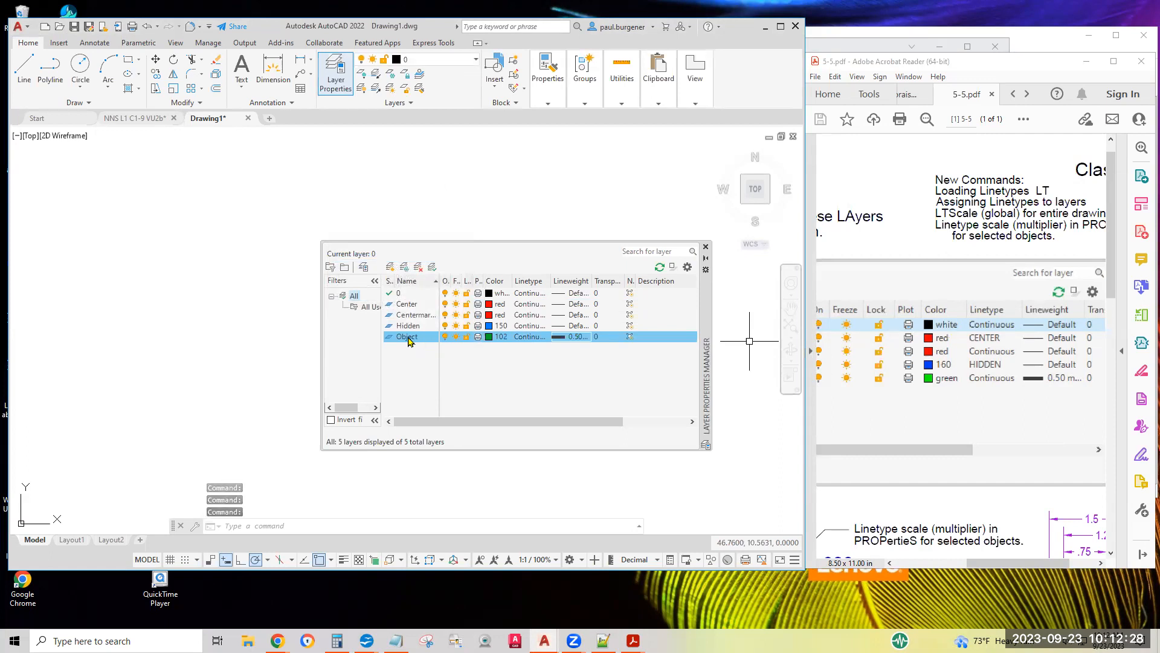
{"action": "double_click", "coordinate": [405, 338]}
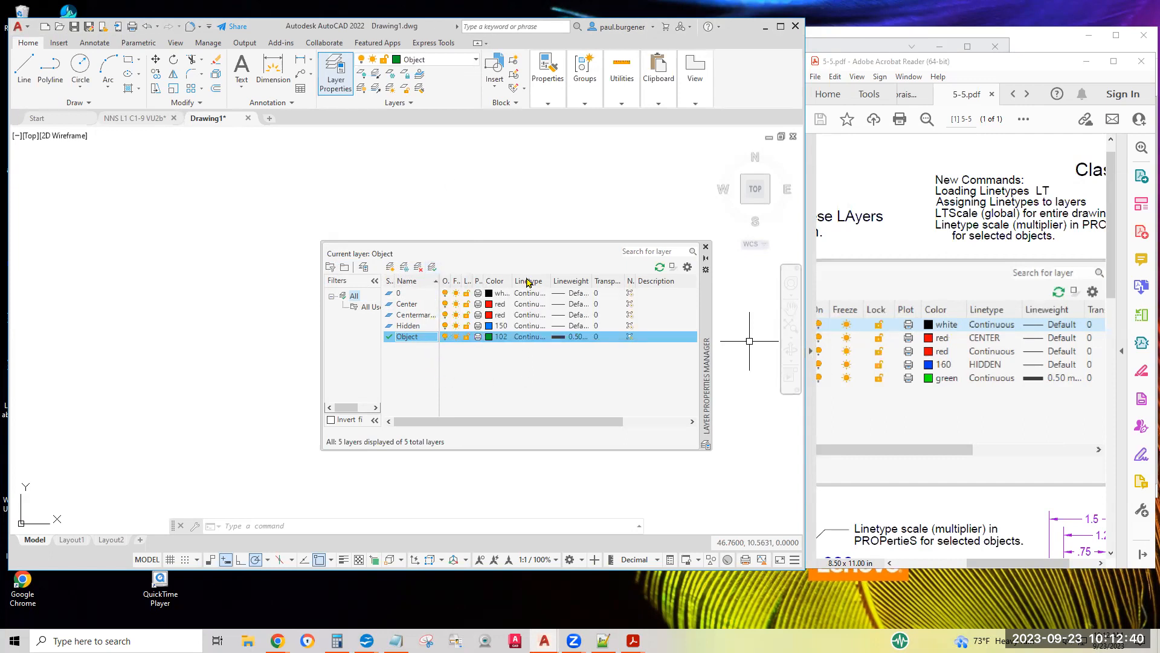
Load the CENTER and HIDDEN linetypes from acad.lin while choosing a linetype for the Hidden layer.
{"action": "left_click", "coordinate": [525, 326]}
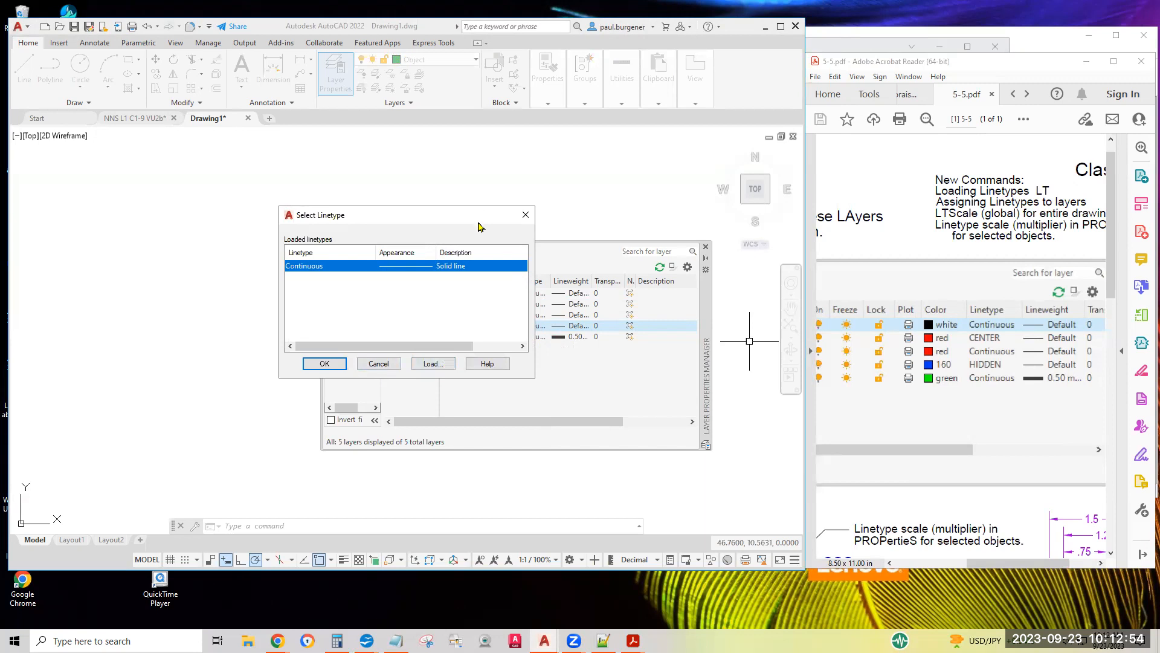
{"action": "left_click_drag", "start_coordinate": [478, 227], "coordinate": [556, 372]}
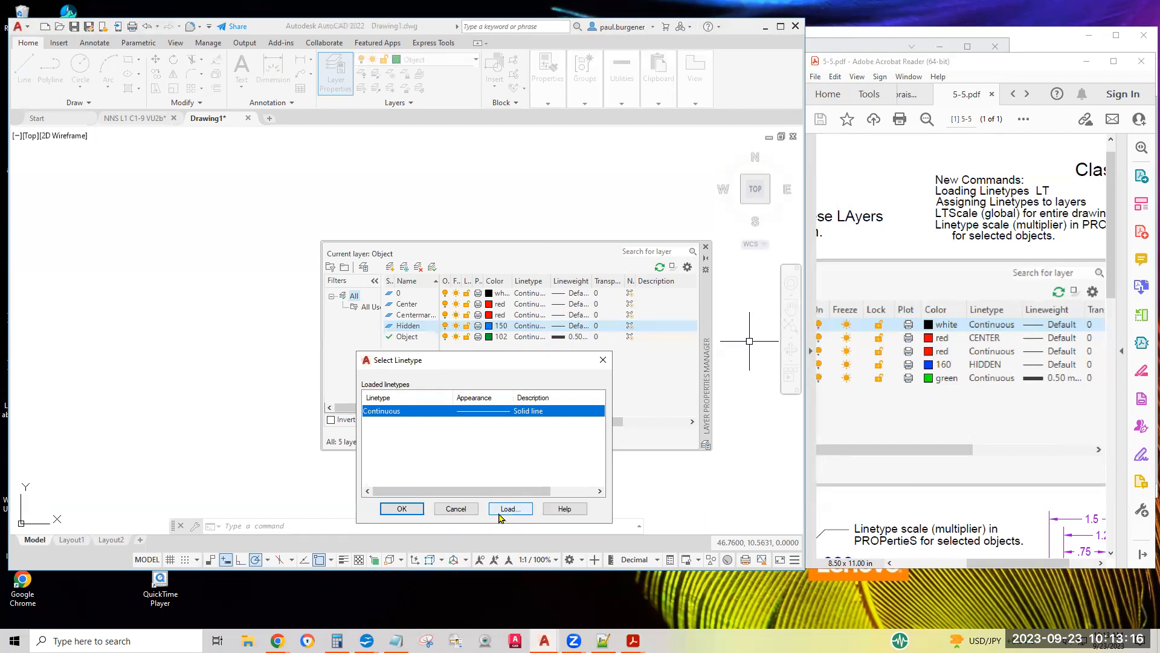
{"action": "left_click", "coordinate": [509, 510]}
{"action": "scroll", "coordinate": [522, 445], "scroll_direction": "down", "scroll_amount": 6}
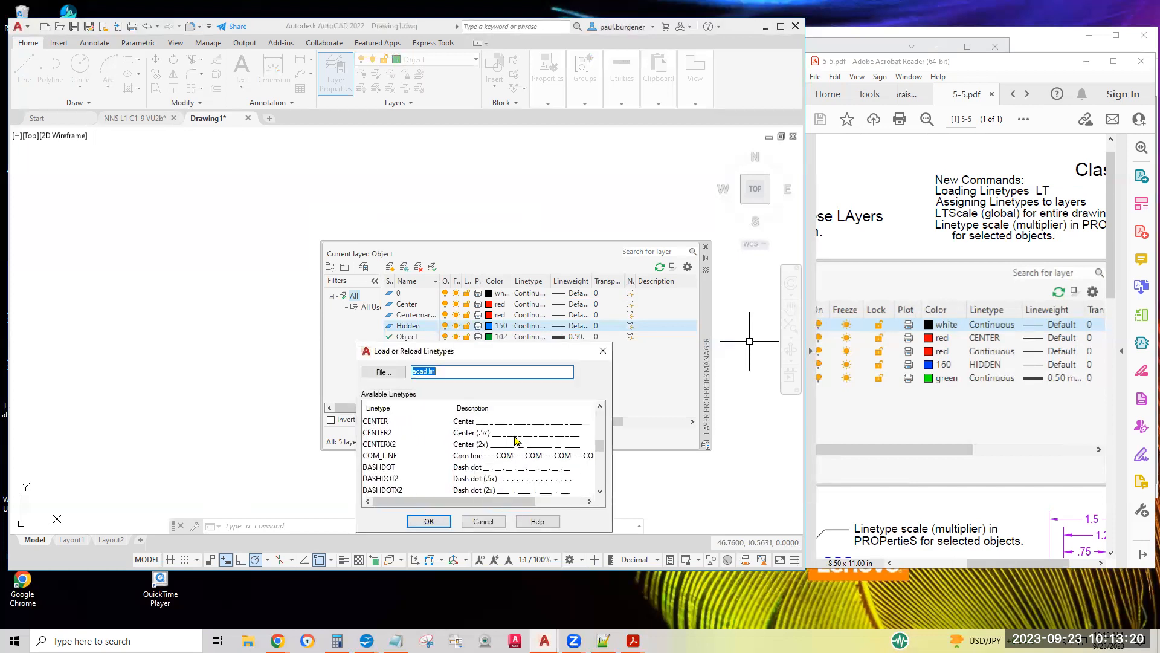
{"action": "left_click", "coordinate": [386, 422]}
{"action": "scroll", "coordinate": [534, 463], "scroll_direction": "down", "scroll_amount": 4}
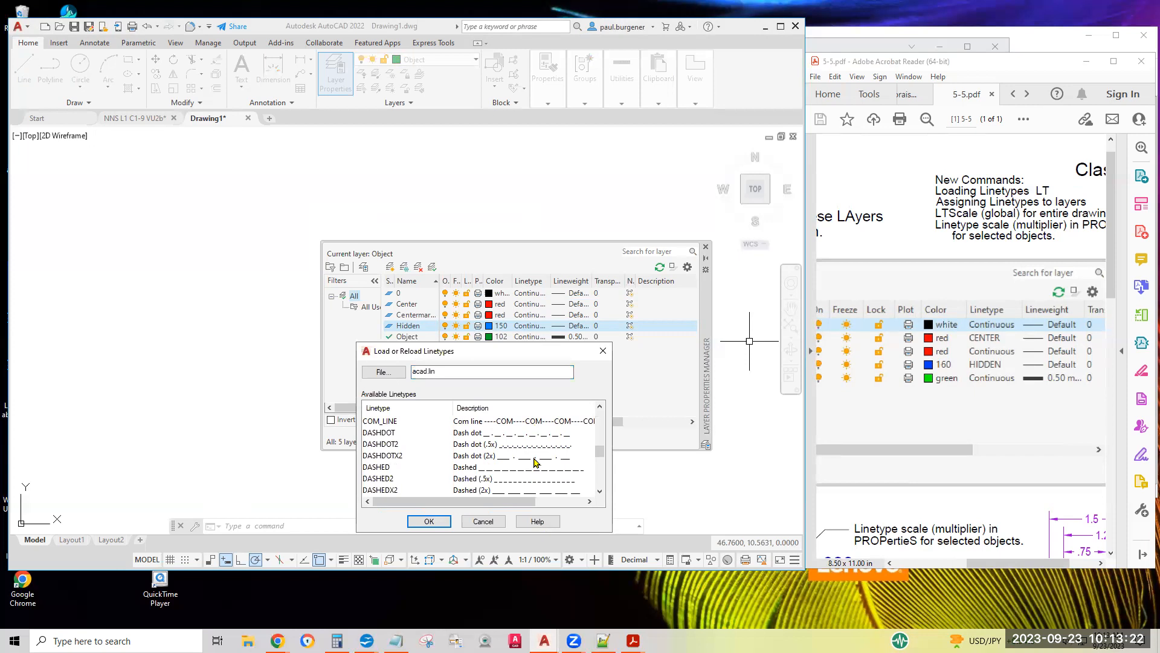
{"action": "scroll", "coordinate": [534, 463], "scroll_direction": "down", "scroll_amount": 1}
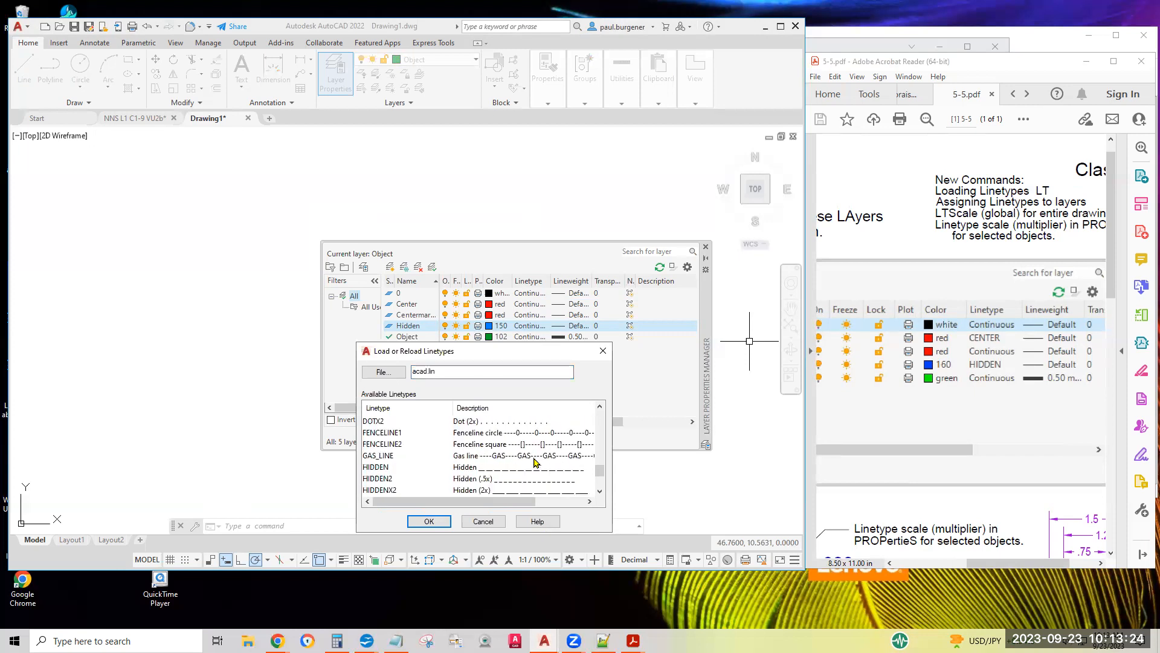
{"action": "left_click", "coordinate": [385, 469]}
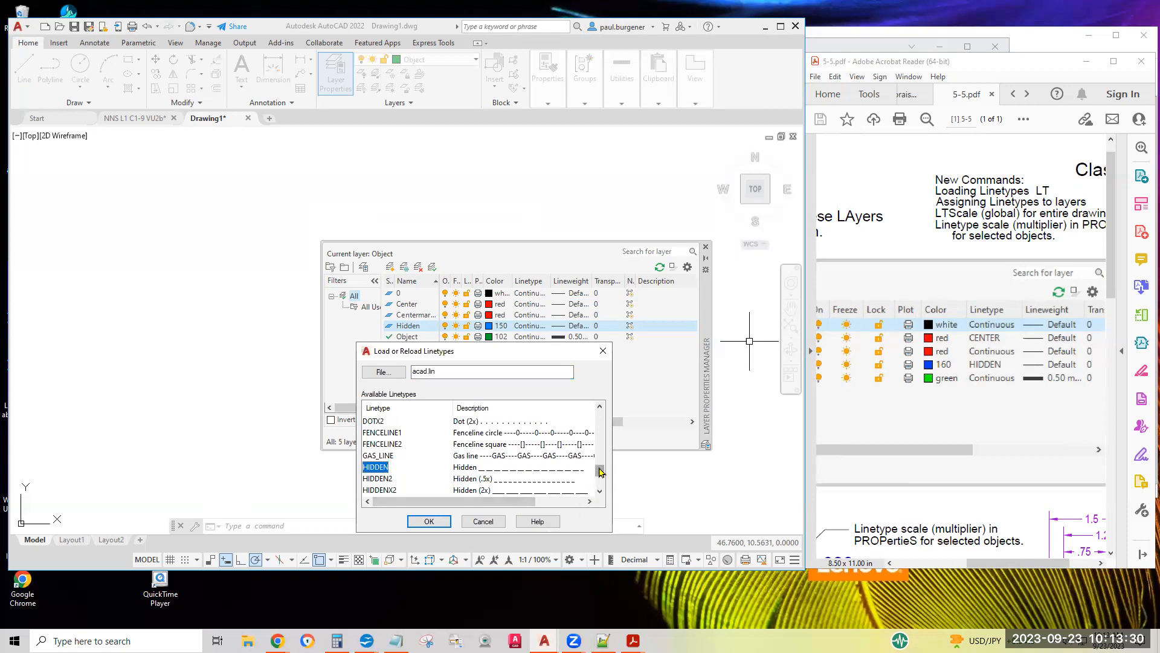
{"action": "mouse_move", "coordinate": [601, 472]}
{"action": "left_mouse_down"}
{"action": "mouse_move", "coordinate": [601, 439]}
{"action": "mouse_move", "coordinate": [603, 452]}
{"action": "left_mouse_up"}
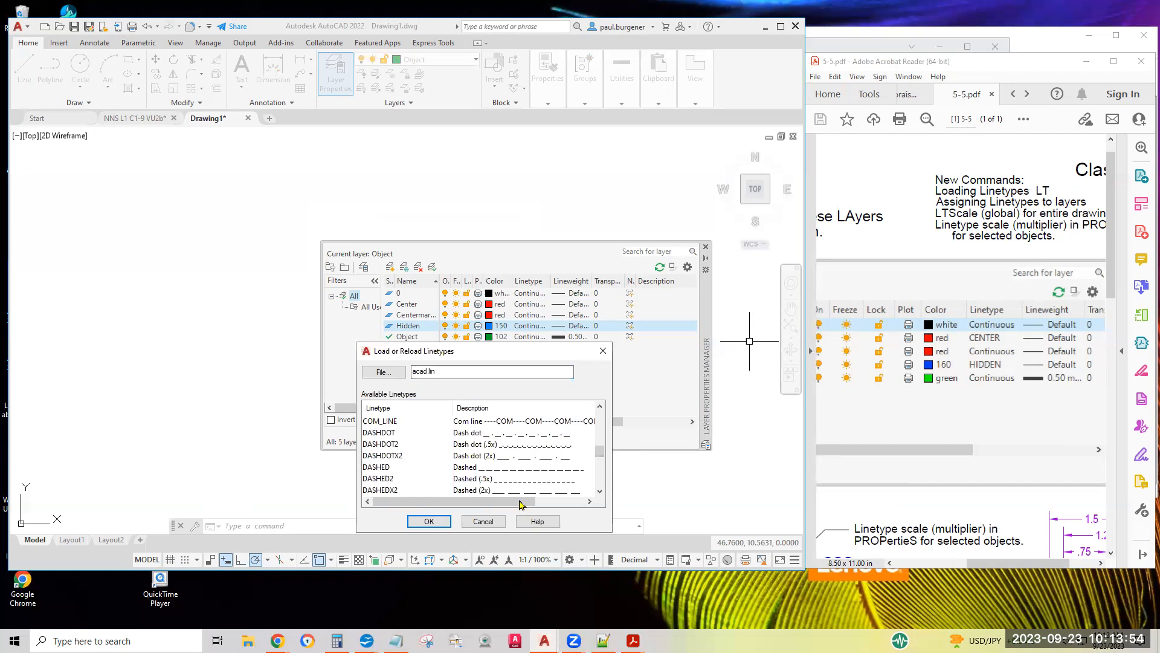
{"action": "left_click", "coordinate": [427, 522]}
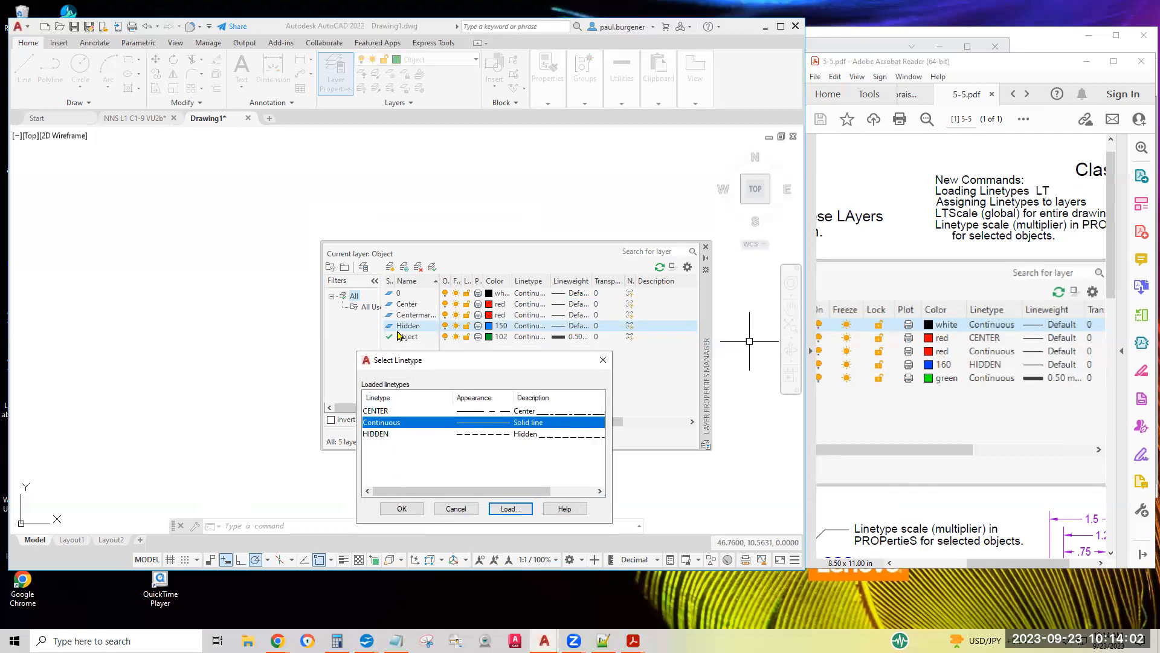
Assign the HIDDEN linetype to the Hidden layer and close the layer manager.
{"action": "left_click", "coordinate": [383, 437]}
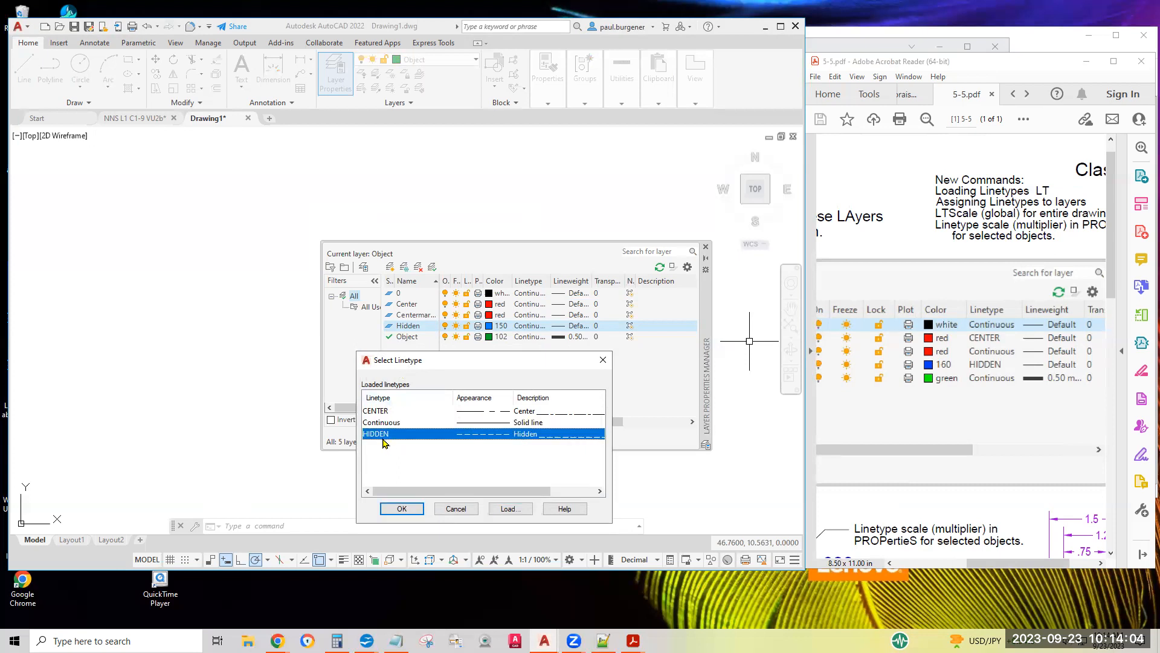
{"action": "left_click", "coordinate": [405, 511]}
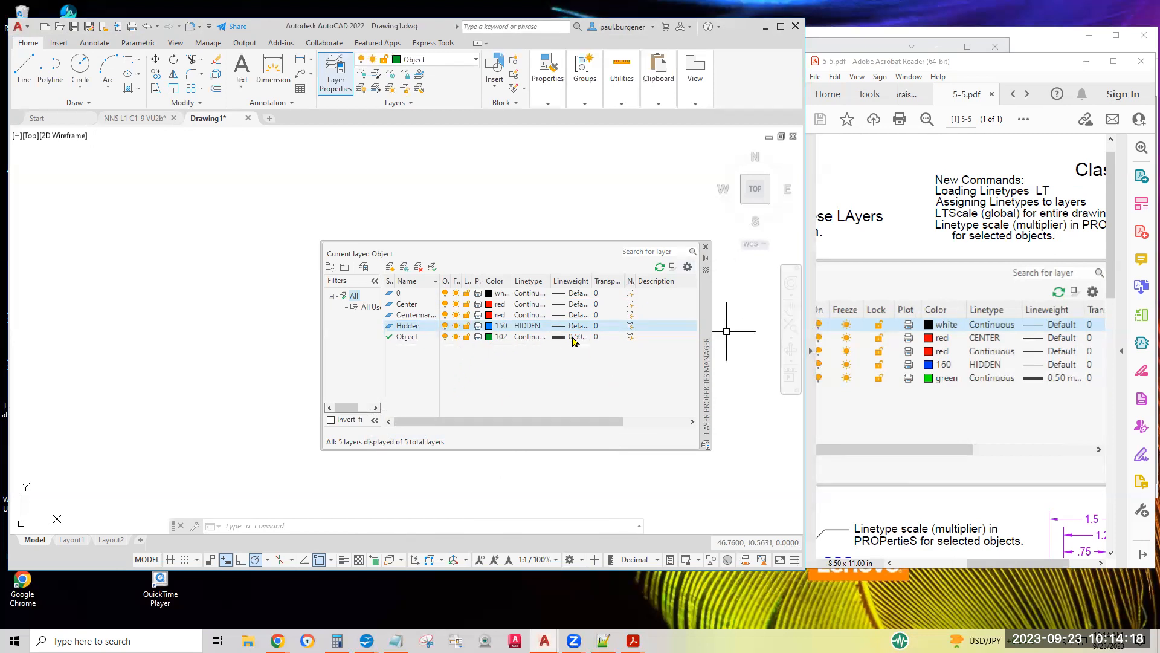
{"action": "left_click", "coordinate": [705, 246]}
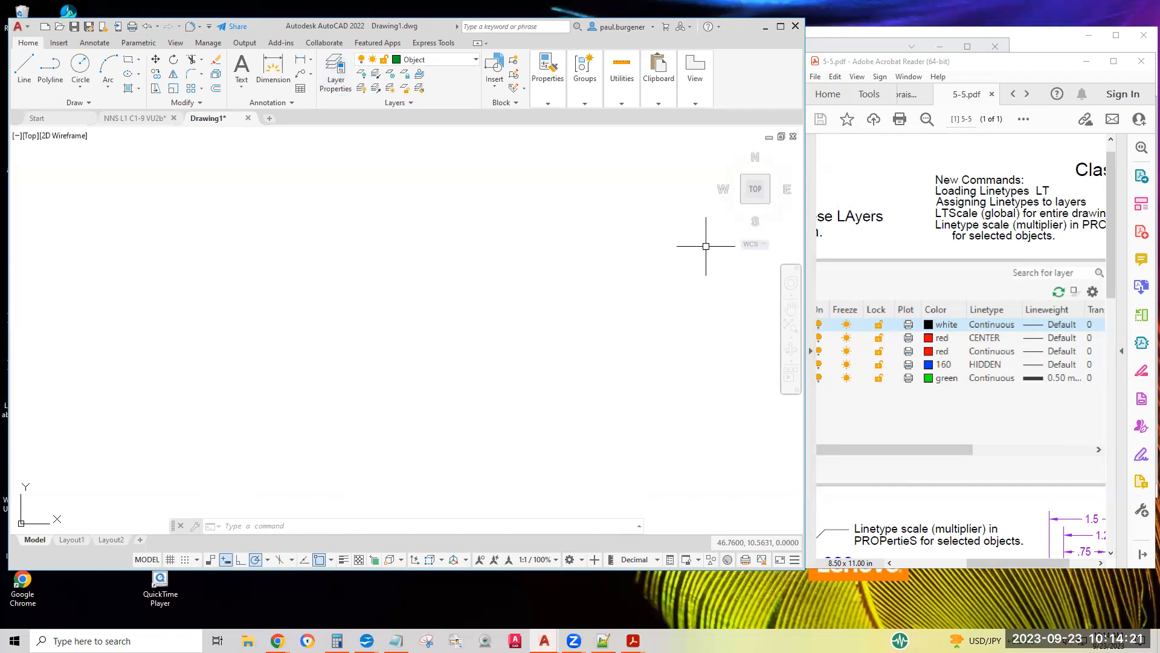
Consult part 603's dimensions in the exercise PDF and draw its innermost circle with diameter 1 in the empty AutoCAD drawing.
{"action": "left_click", "coordinate": [866, 281]}
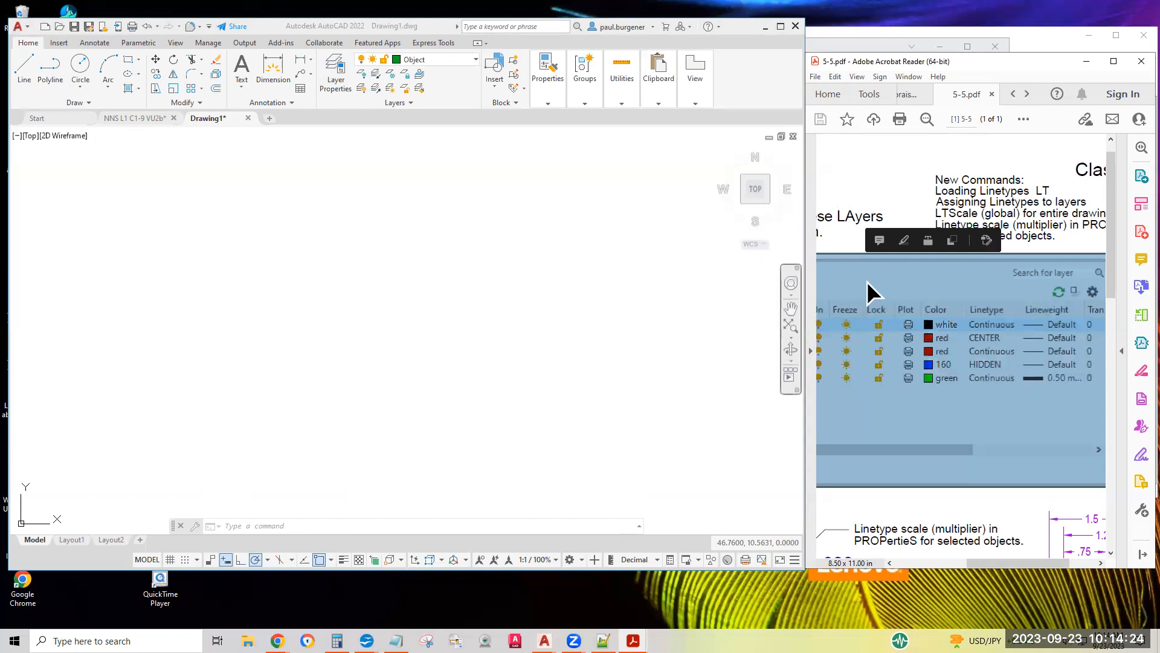
{"action": "scroll", "coordinate": [866, 281], "scroll_direction": "down", "scroll_amount": 2, "text": "ctrl"}
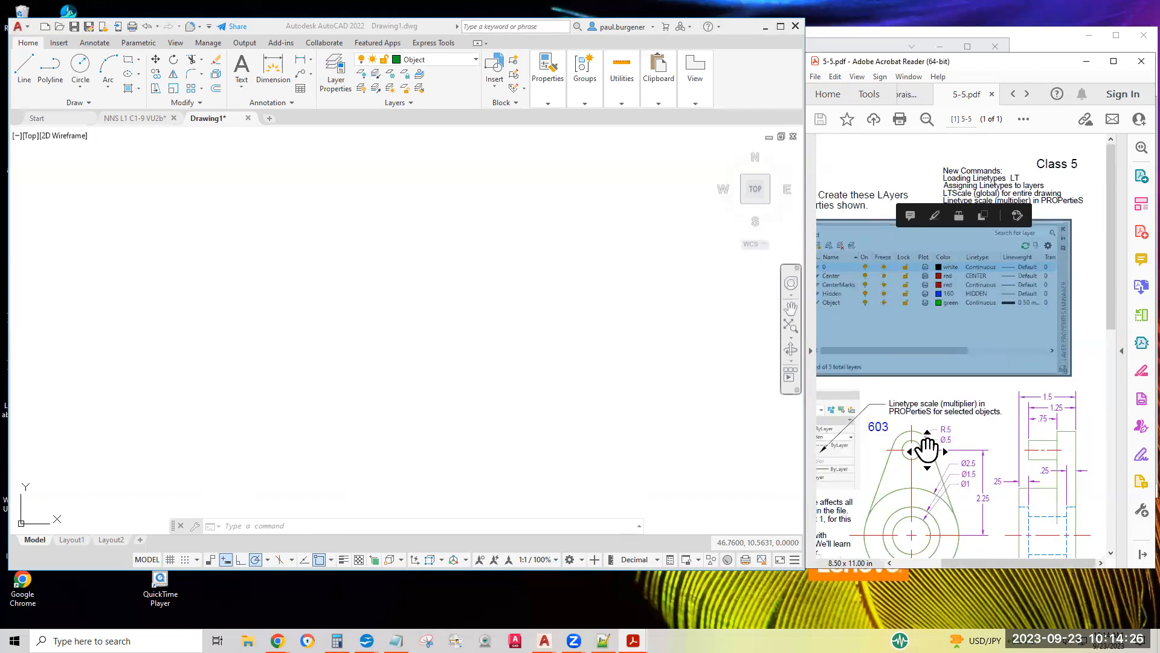
{"action": "scroll", "coordinate": [927, 451], "scroll_direction": "down", "scroll_amount": 2}
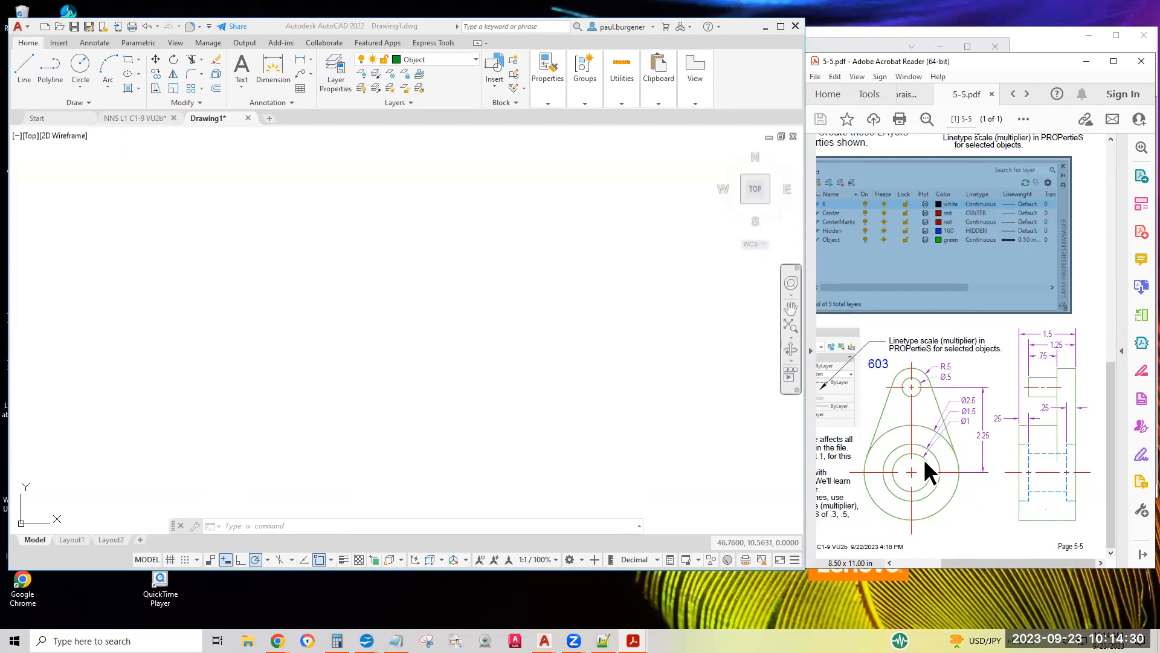
{"action": "left_click_drag", "start_coordinate": [960, 422], "coordinate": [977, 423]}
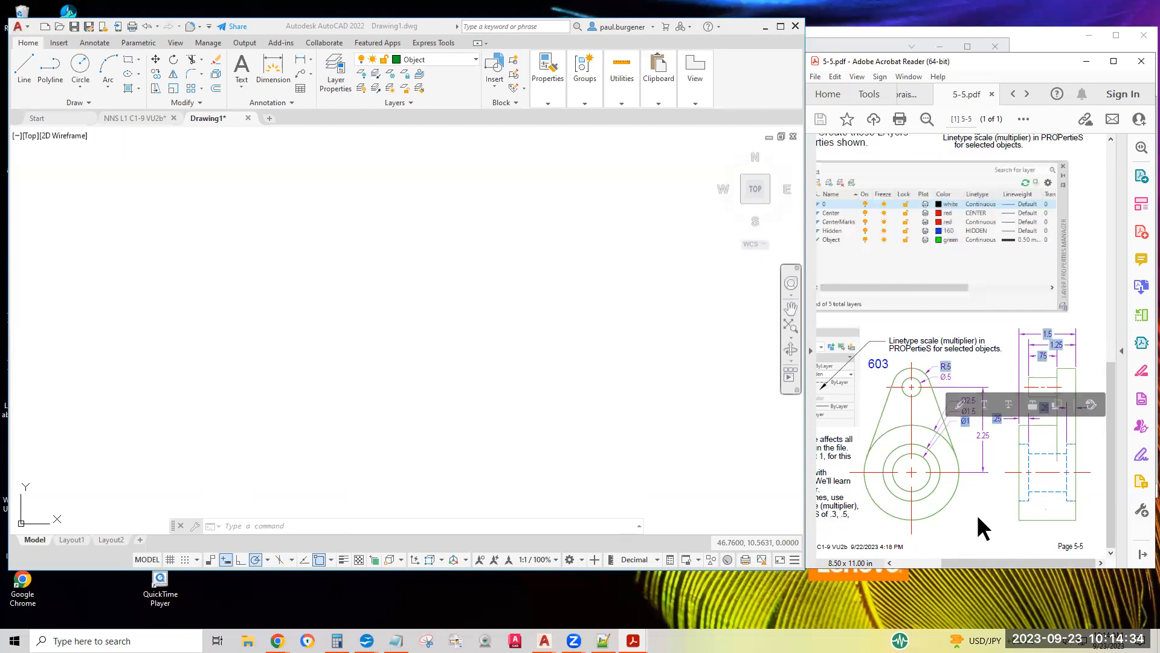
{"action": "left_click", "coordinate": [976, 518]}
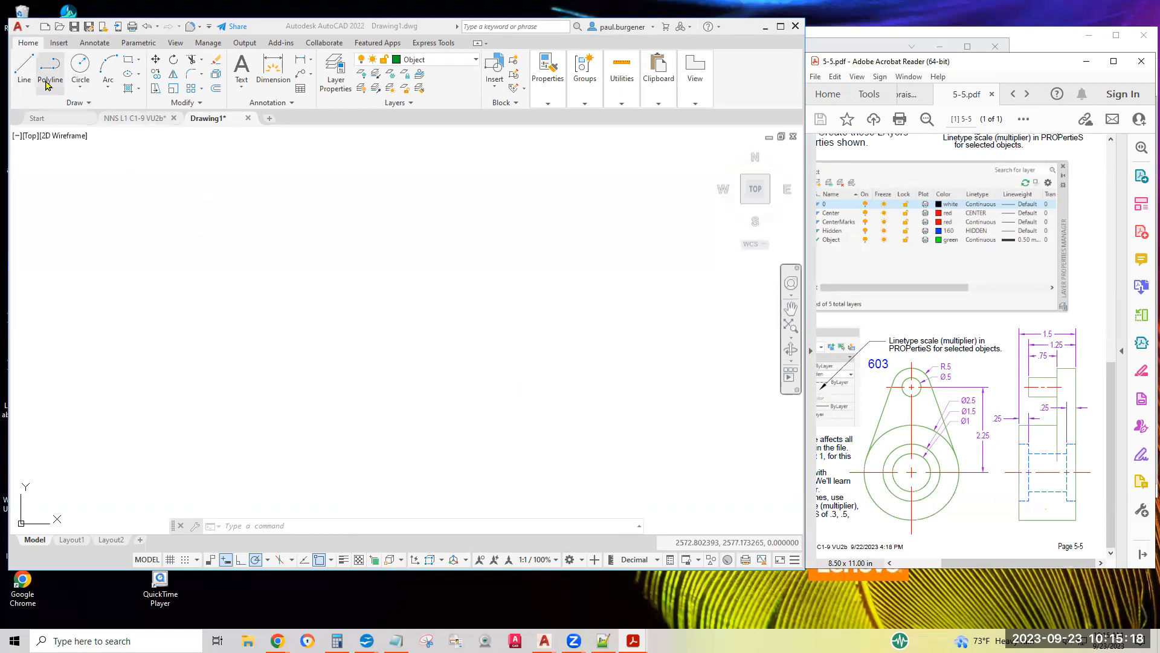
{"action": "left_click", "coordinate": [84, 91]}
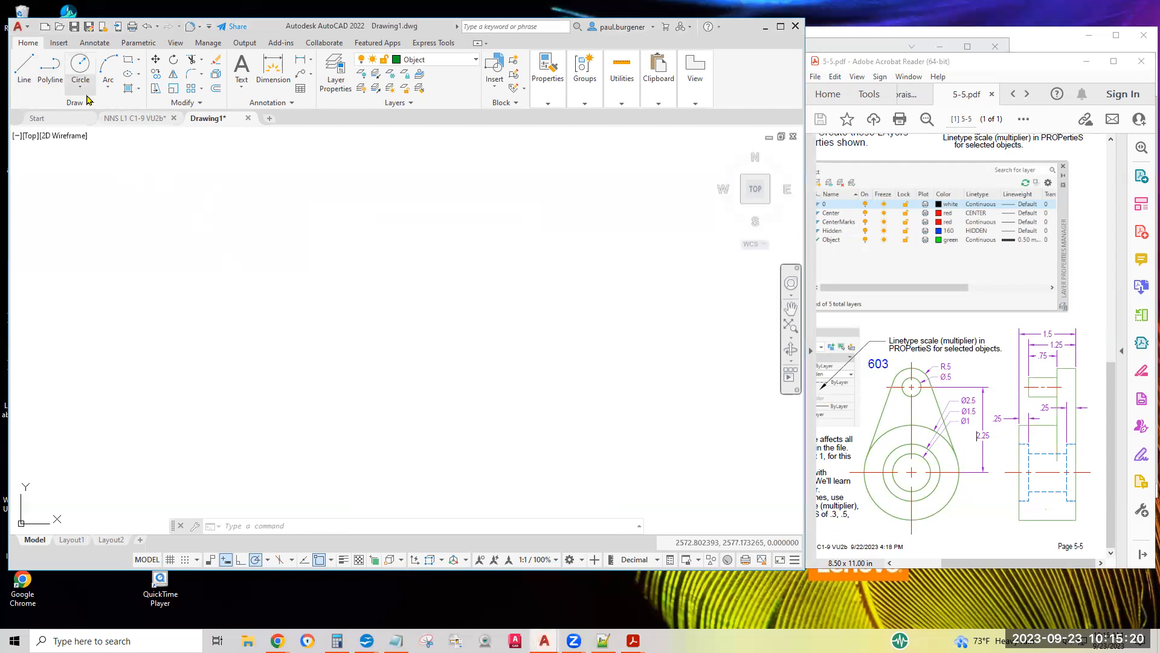
{"action": "left_click", "coordinate": [77, 91]}
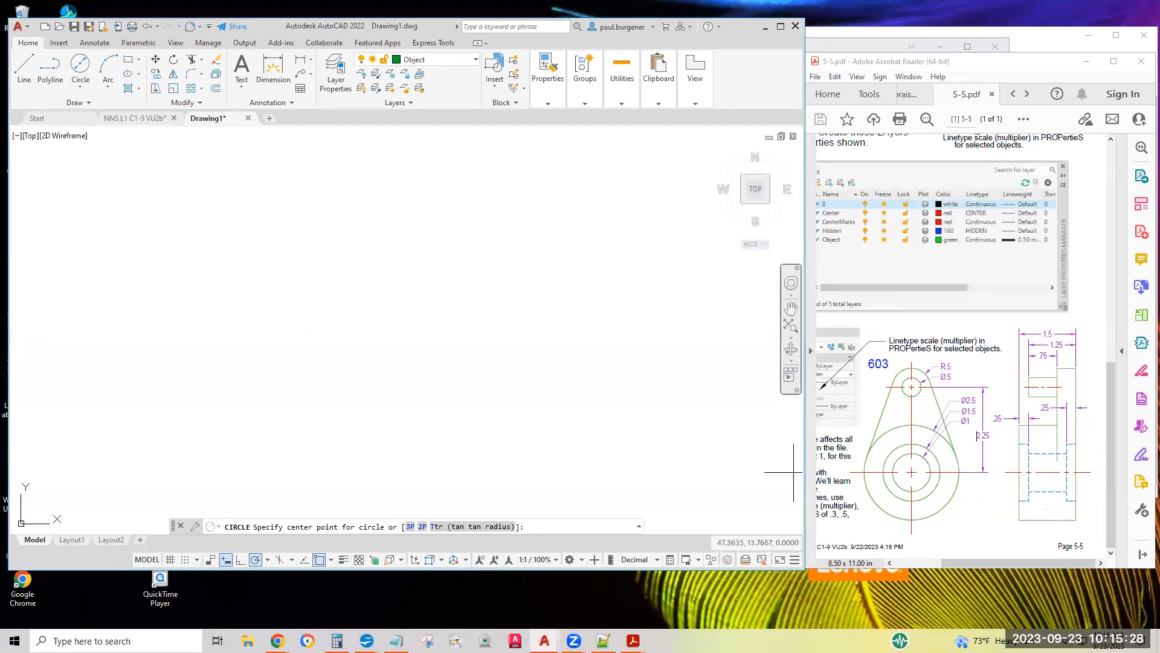
{"action": "left_click", "coordinate": [370, 330]}
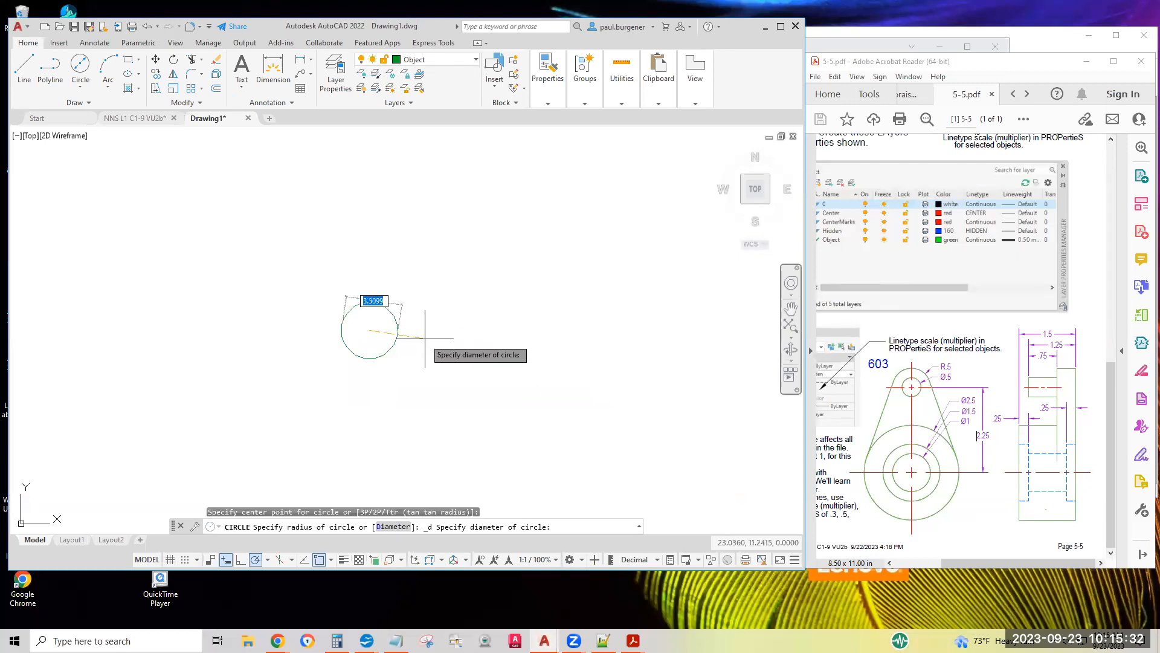
{"action": "type", "text": "1"}
{"action": "key", "text": "Return"}
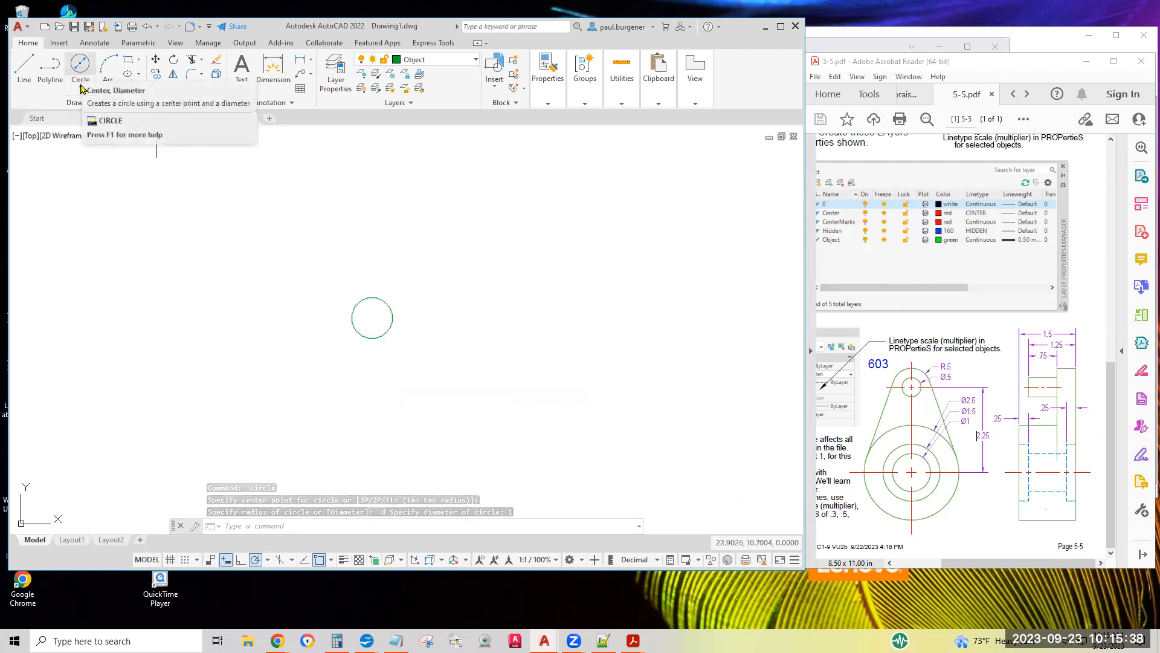
Draw a circle of diameter 1.5 concentric with the first circle, using Center, Diameter.
{"action": "left_click", "coordinate": [81, 88]}
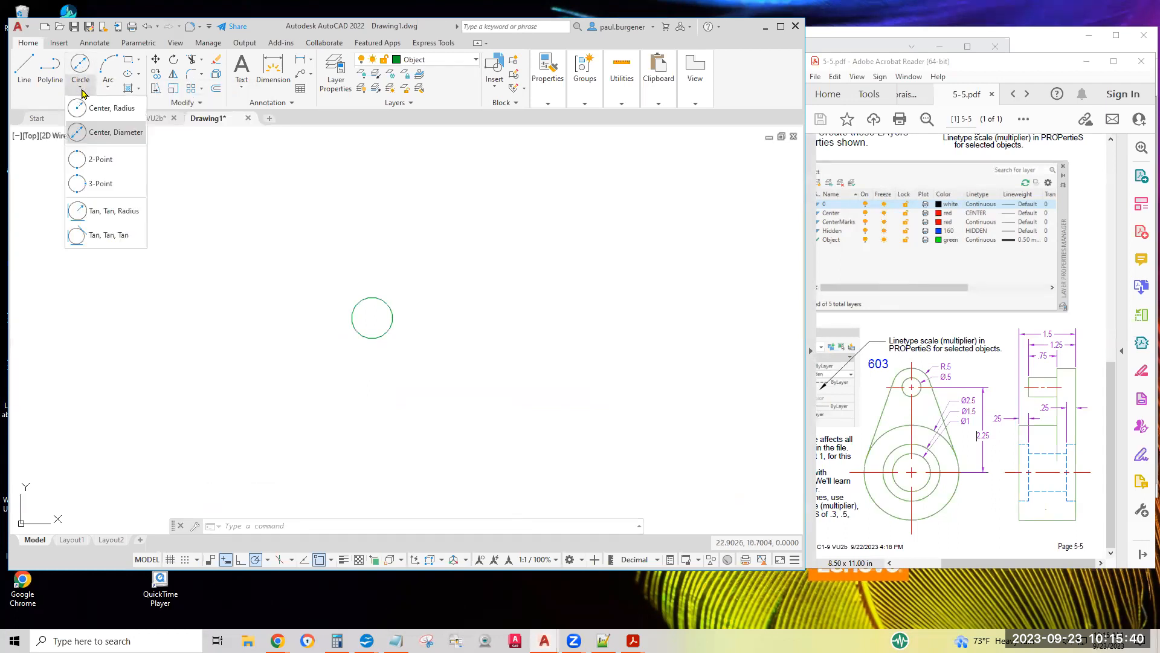
{"action": "left_click", "coordinate": [96, 133]}
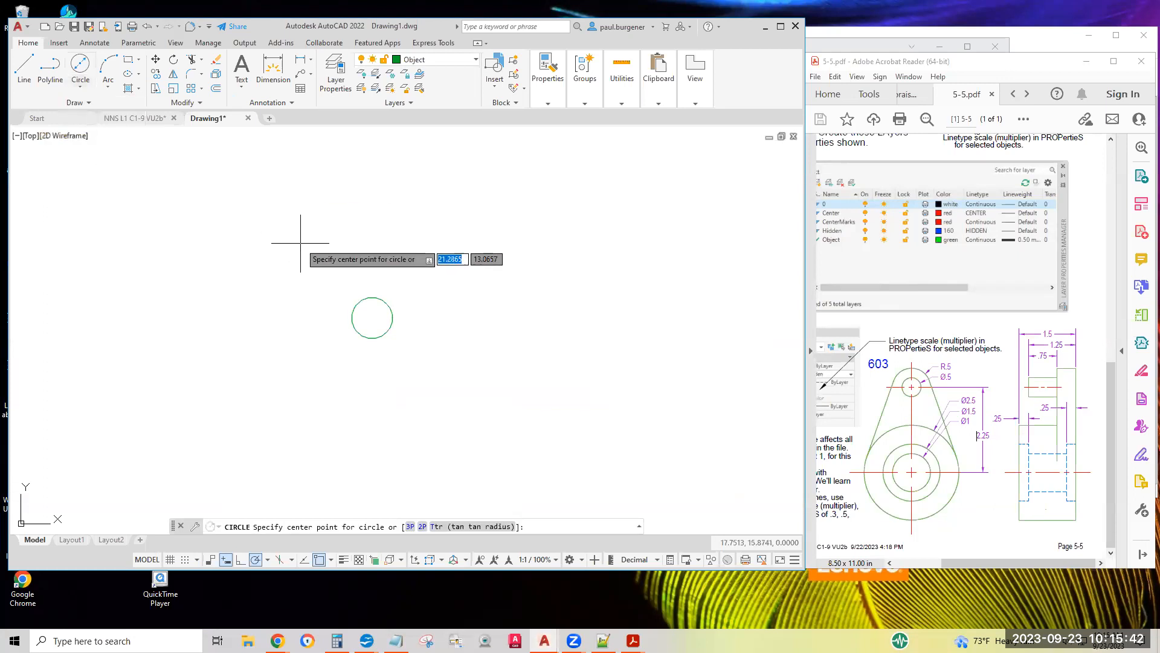
{"action": "left_click", "coordinate": [371, 318]}
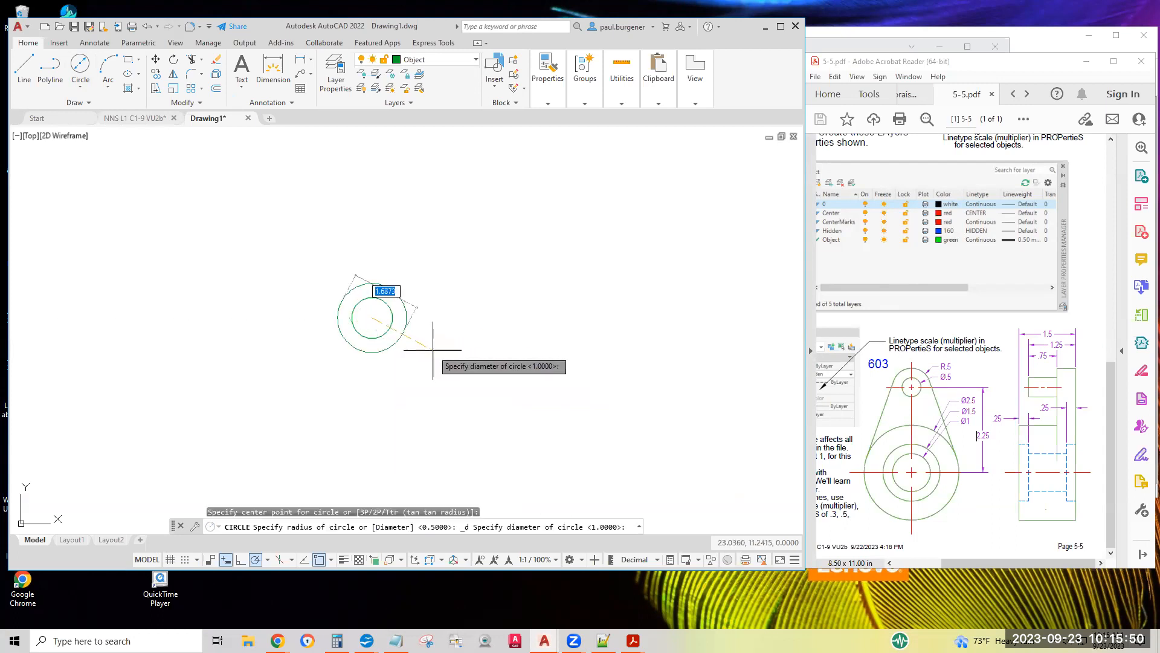
{"action": "type", "text": "1."}
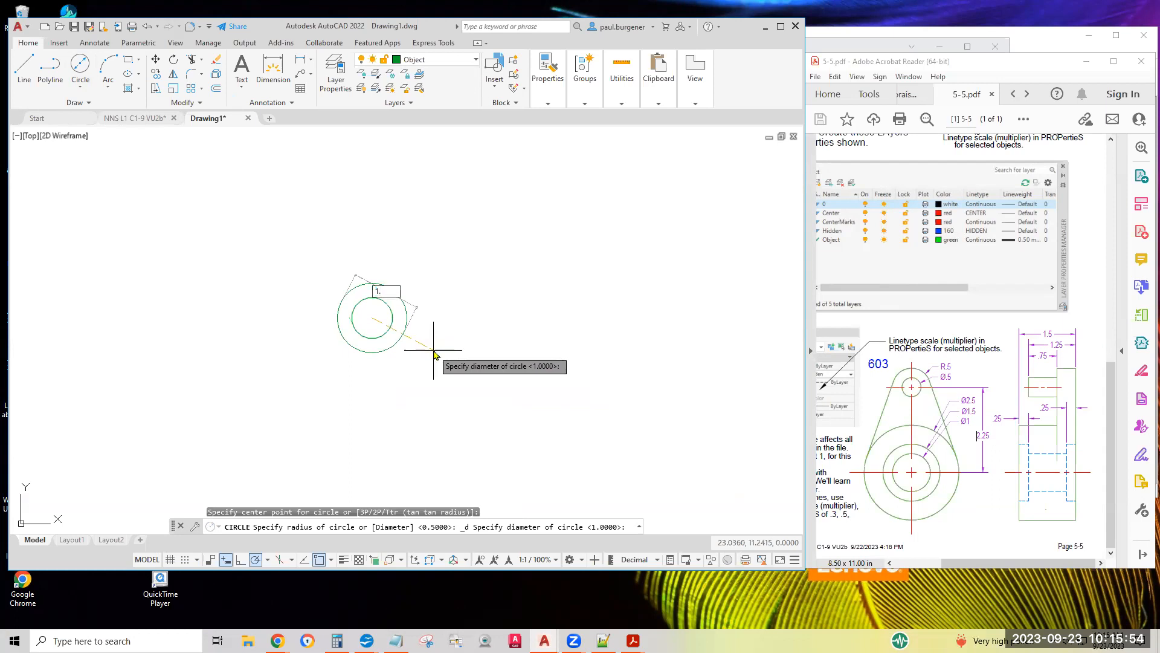
{"action": "type", "text": "5"}
{"action": "key", "text": "Return"}
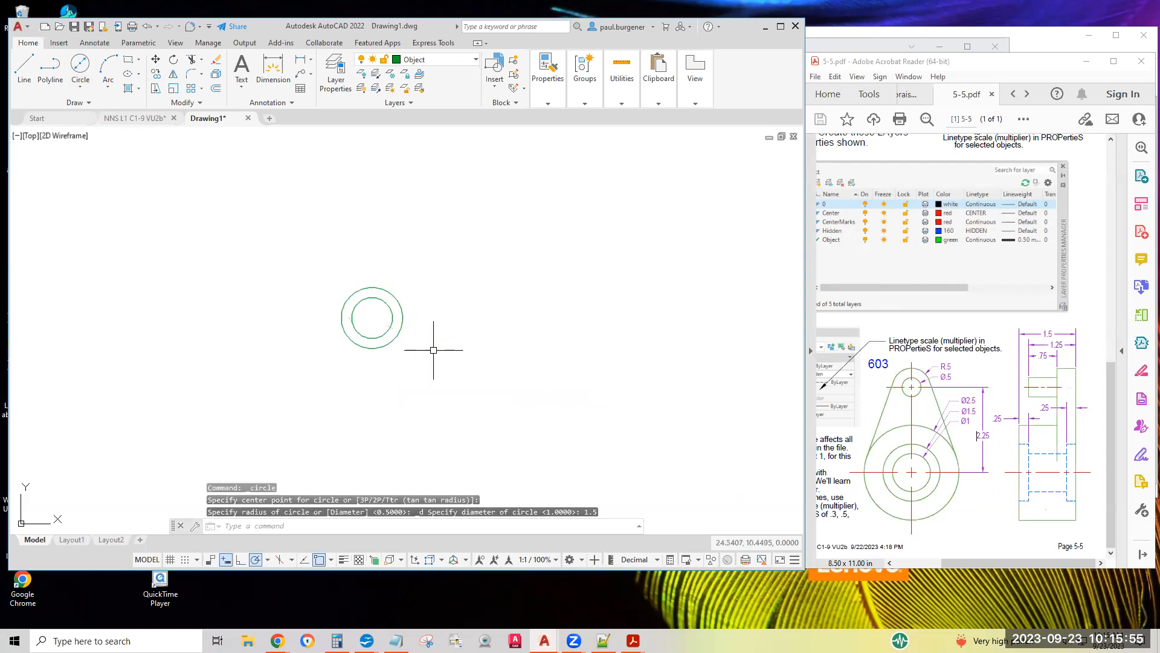
Add an outer circle of diameter 2.5 on the same center as the two existing circles.
{"action": "left_click", "coordinate": [81, 71]}
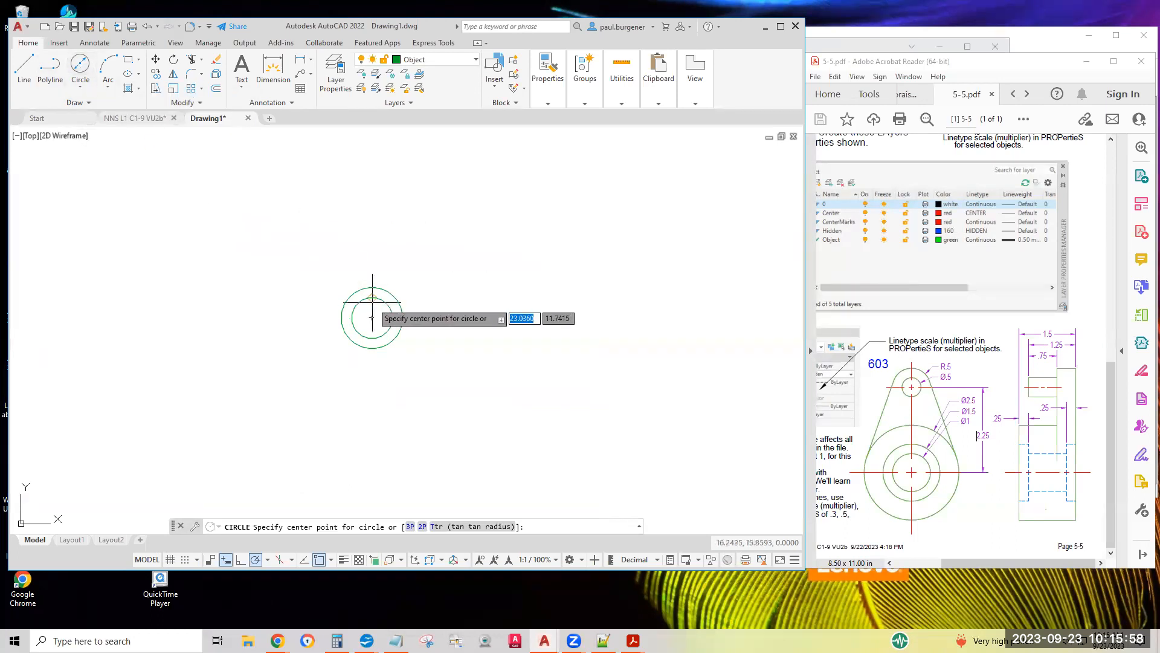
{"action": "left_click", "coordinate": [371, 317]}
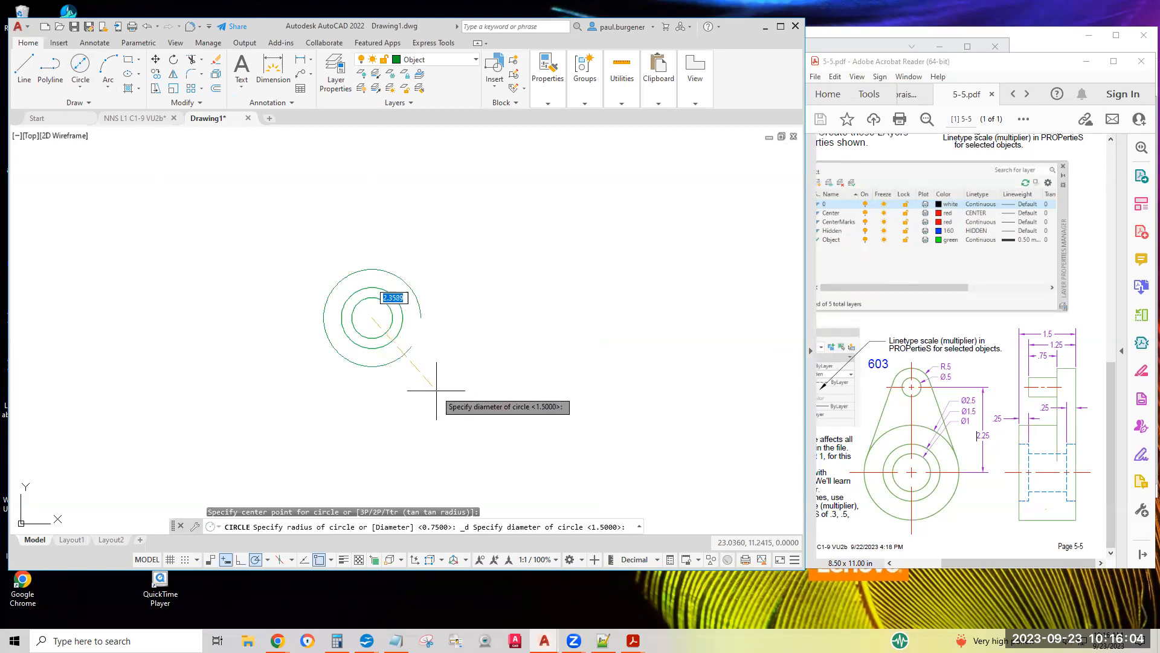
{"action": "type", "text": "2.5"}
{"action": "key", "text": "Return"}
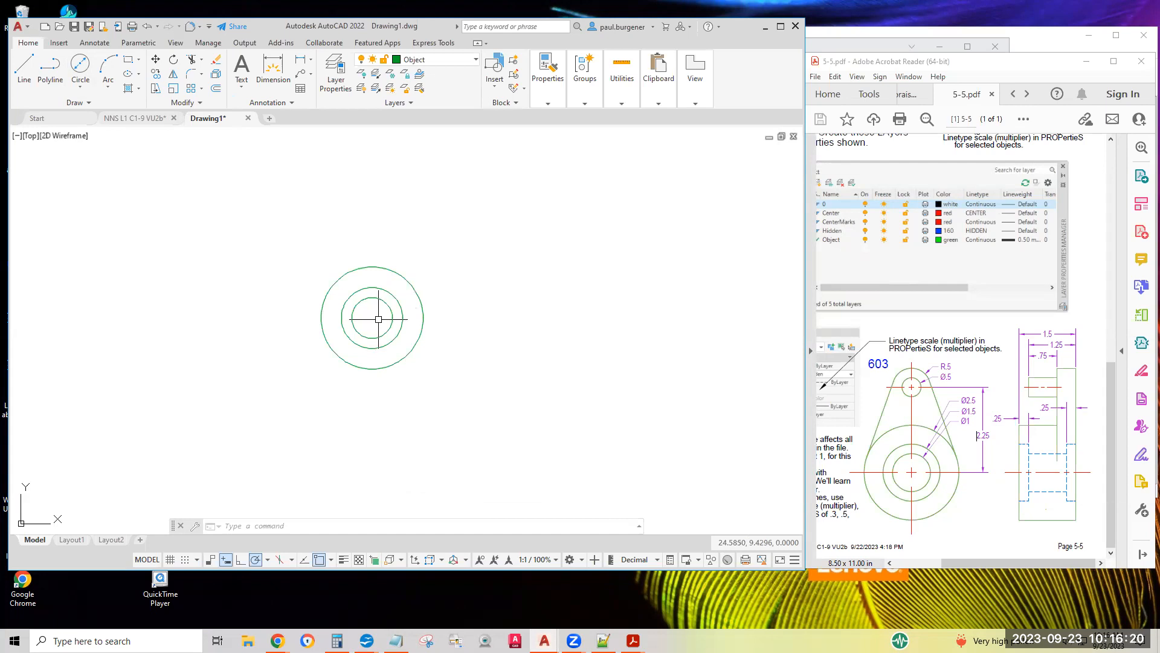
Draw a vertical line 2.25 long upward from the common center of the three circles.
{"action": "left_click", "coordinate": [24, 66]}
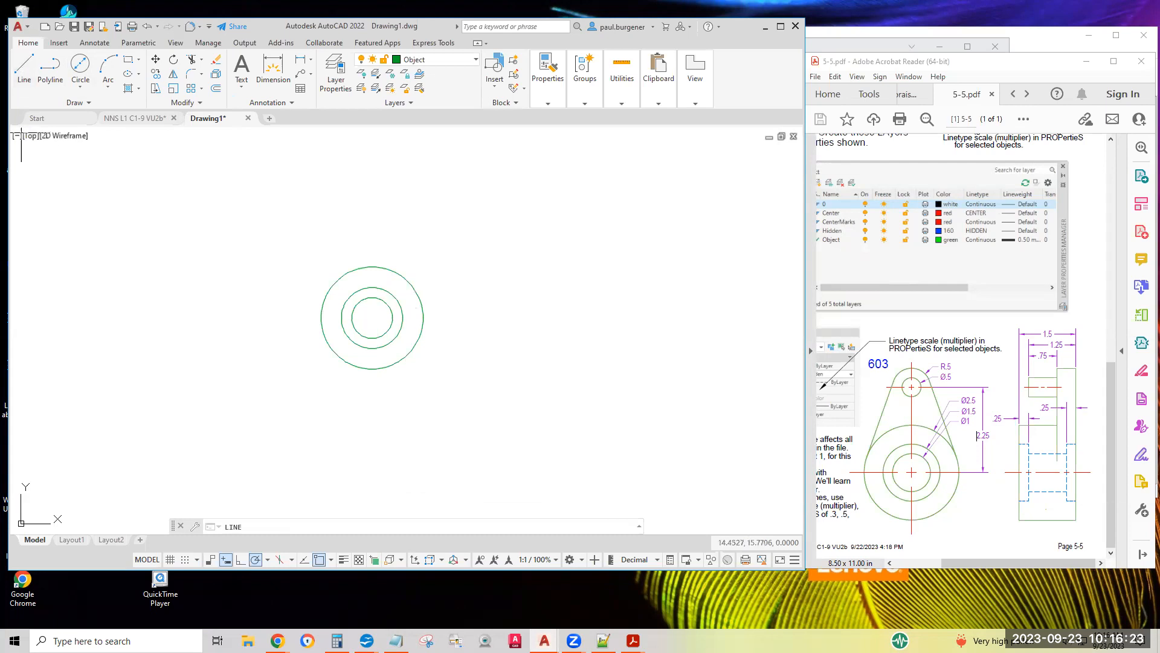
{"action": "left_click", "coordinate": [372, 317]}
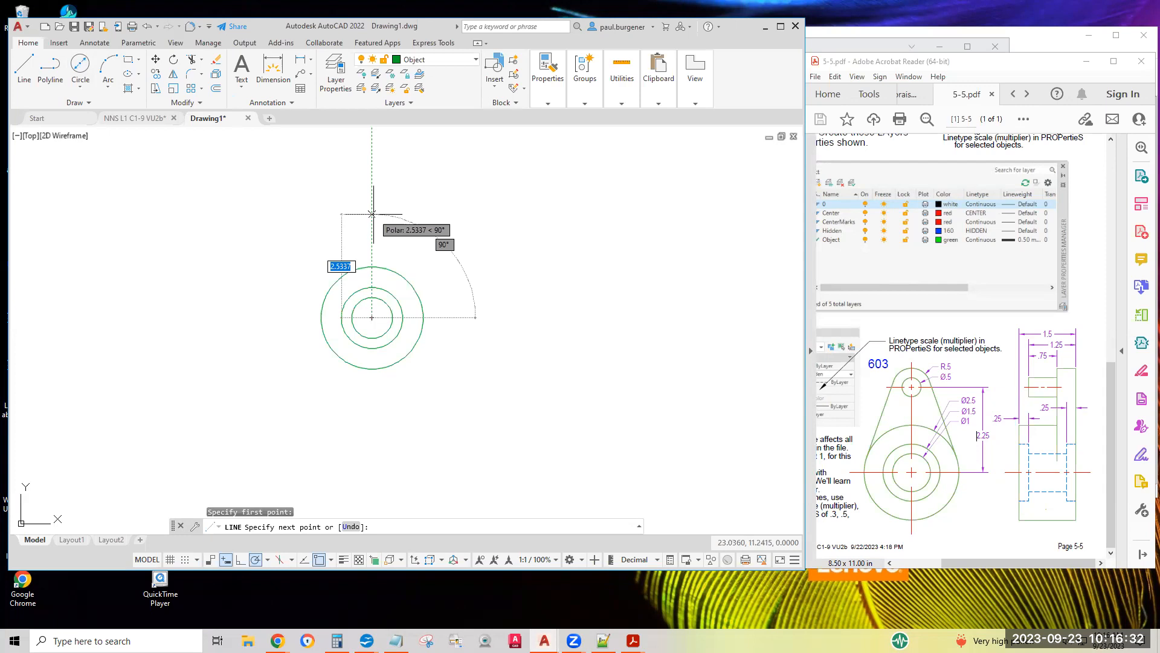
{"action": "type", "text": "2"}
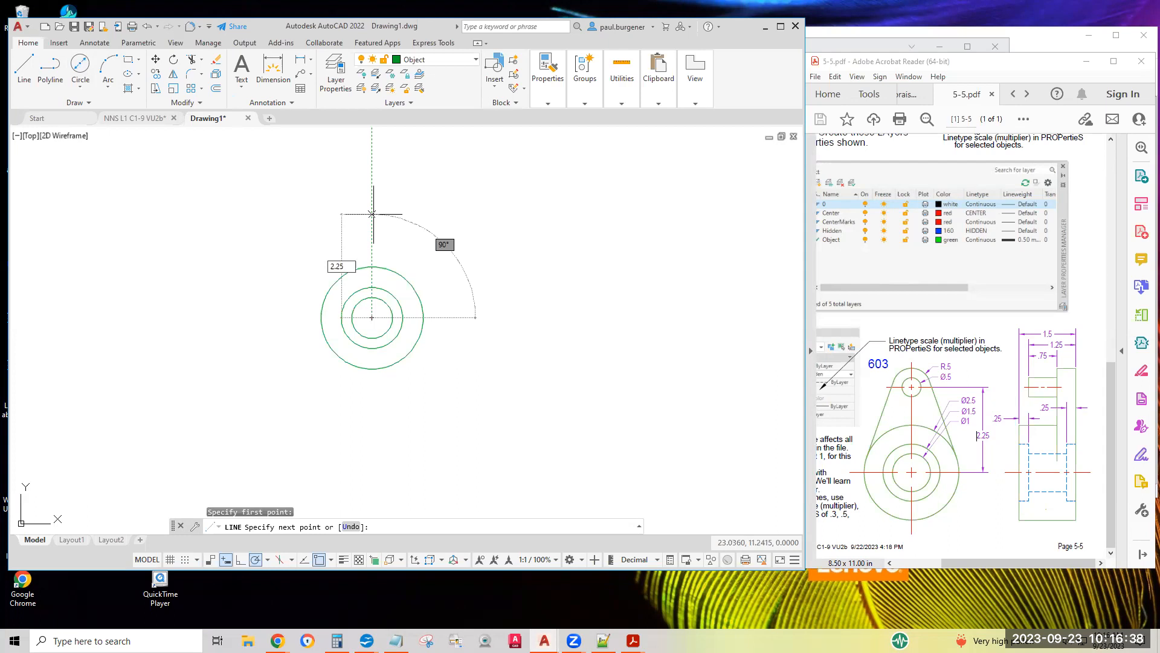
{"action": "key", "text": "Return"}
{"action": "key", "text": "Return"}
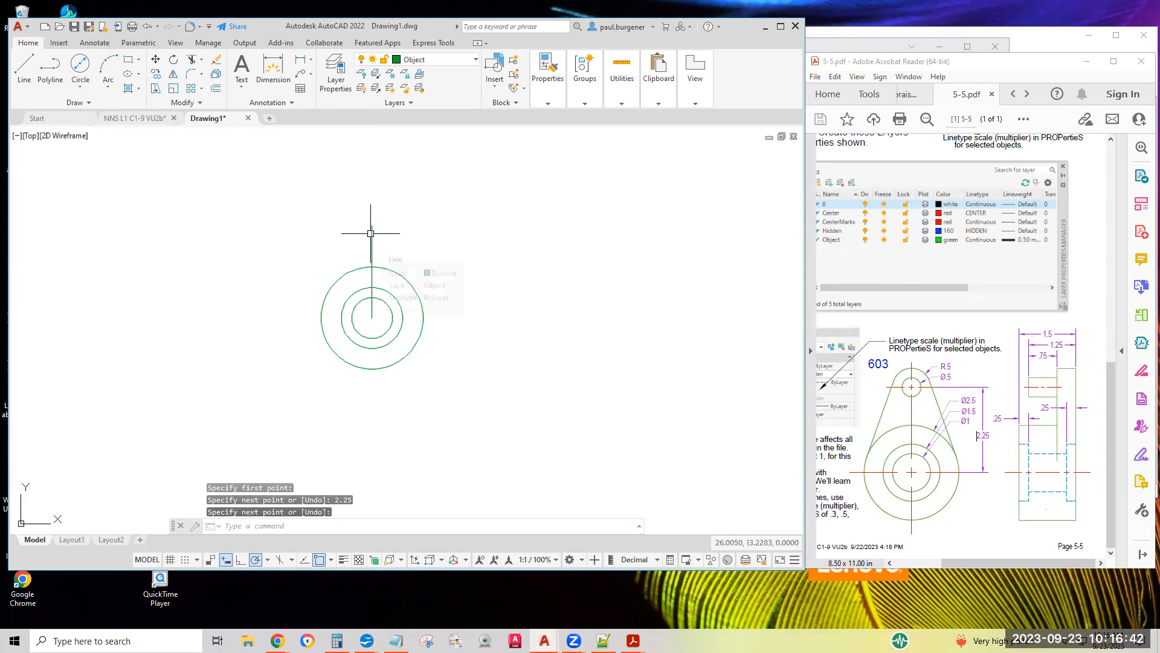
Draw a circle of diameter .5 centered on the upper end of the vertical line.
{"action": "left_click", "coordinate": [82, 79]}
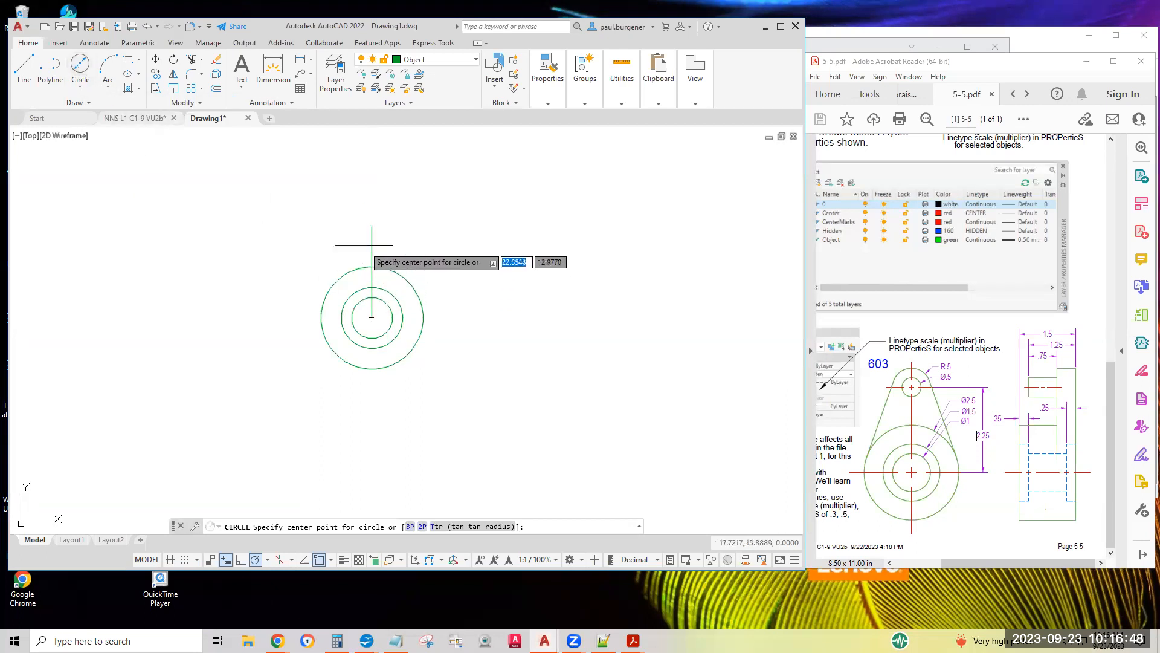
{"action": "left_click", "coordinate": [371, 226]}
{"action": "type", "text": "."}
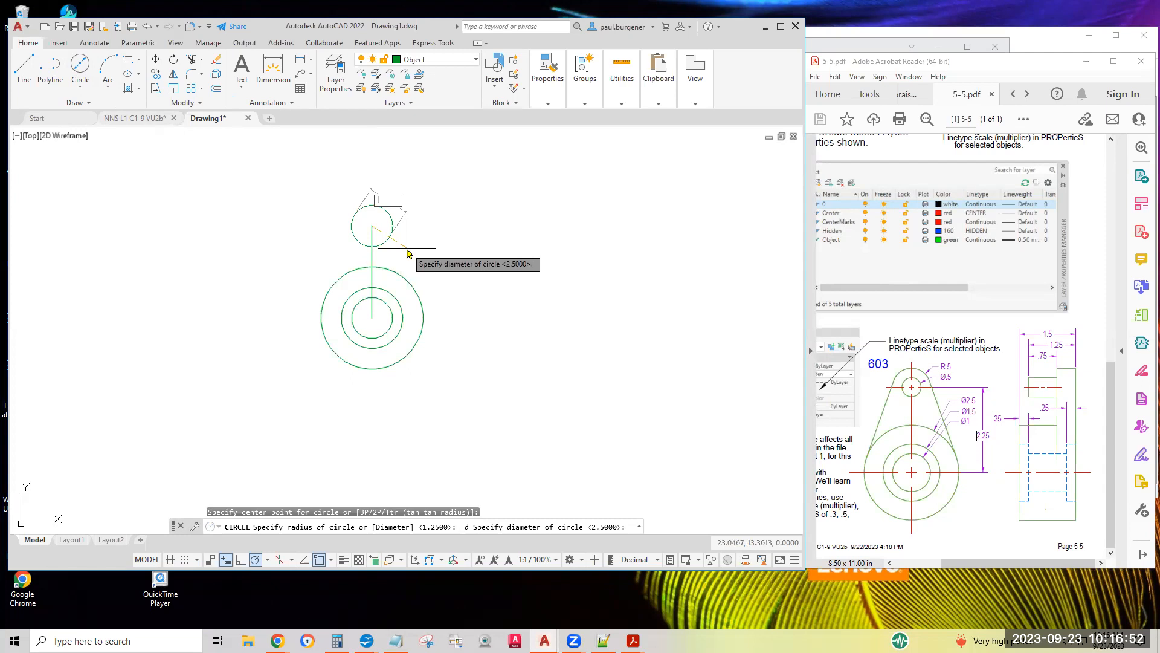
{"action": "type", "text": "5"}
{"action": "key", "text": "Return"}
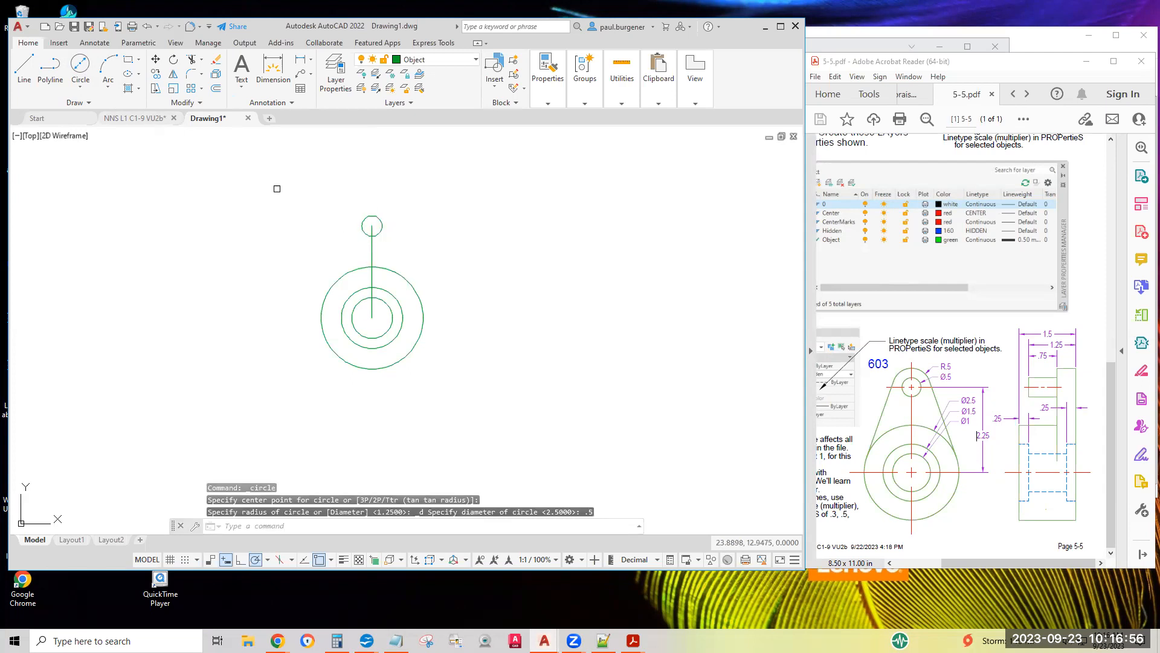
Draw a circle of radius .5 concentric with the .5 diameter circle, using Center, Radius.
{"action": "left_click", "coordinate": [81, 88]}
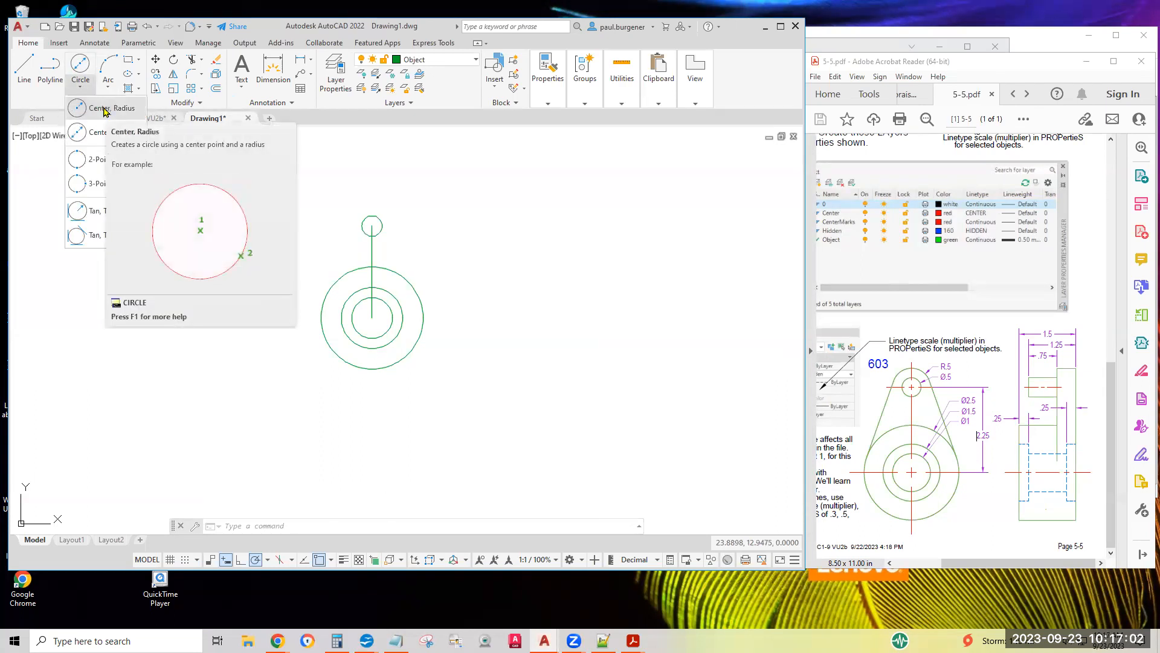
{"action": "left_click", "coordinate": [103, 109]}
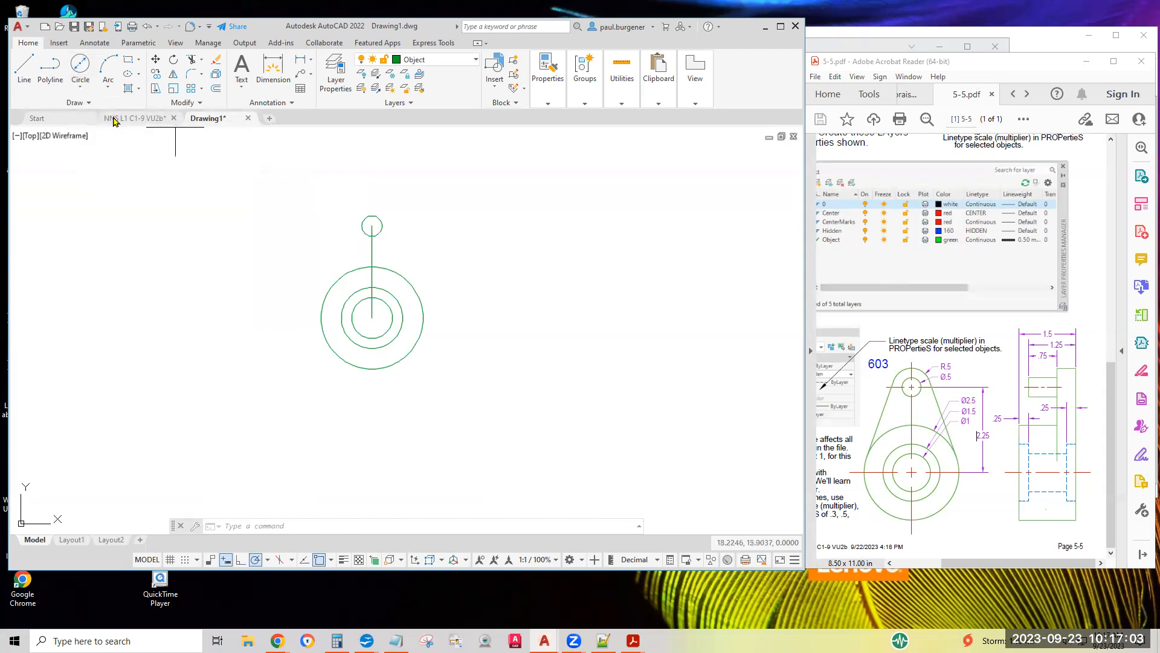
{"action": "left_click", "coordinate": [371, 226]}
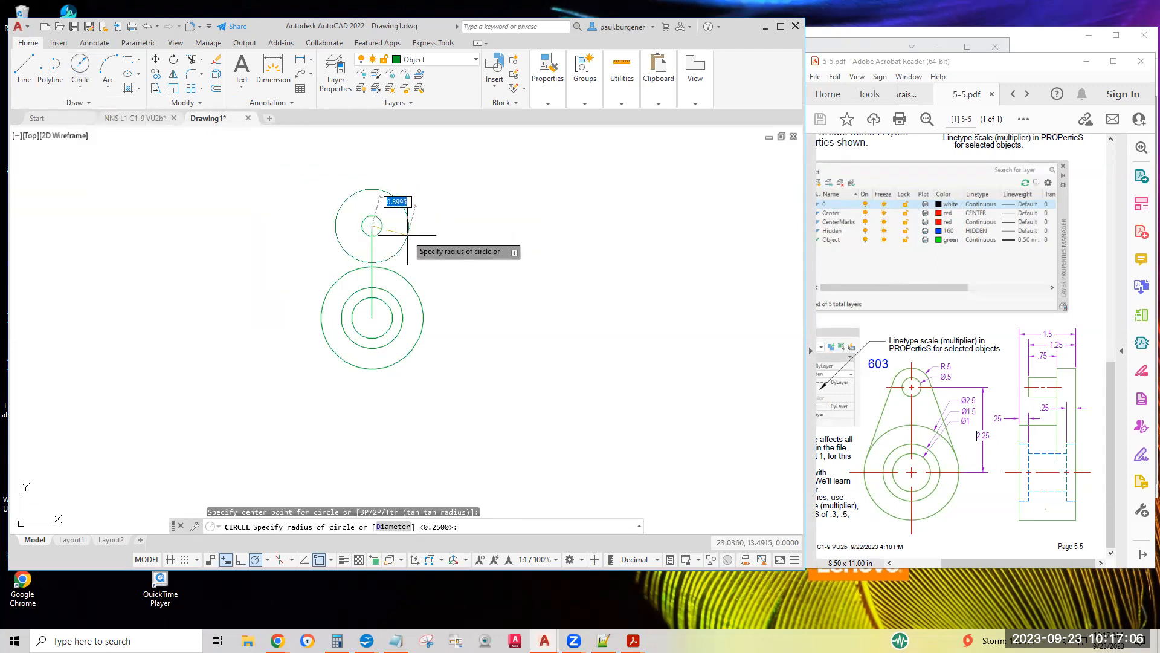
{"action": "type", "text": ".5"}
{"action": "key", "text": "Return"}
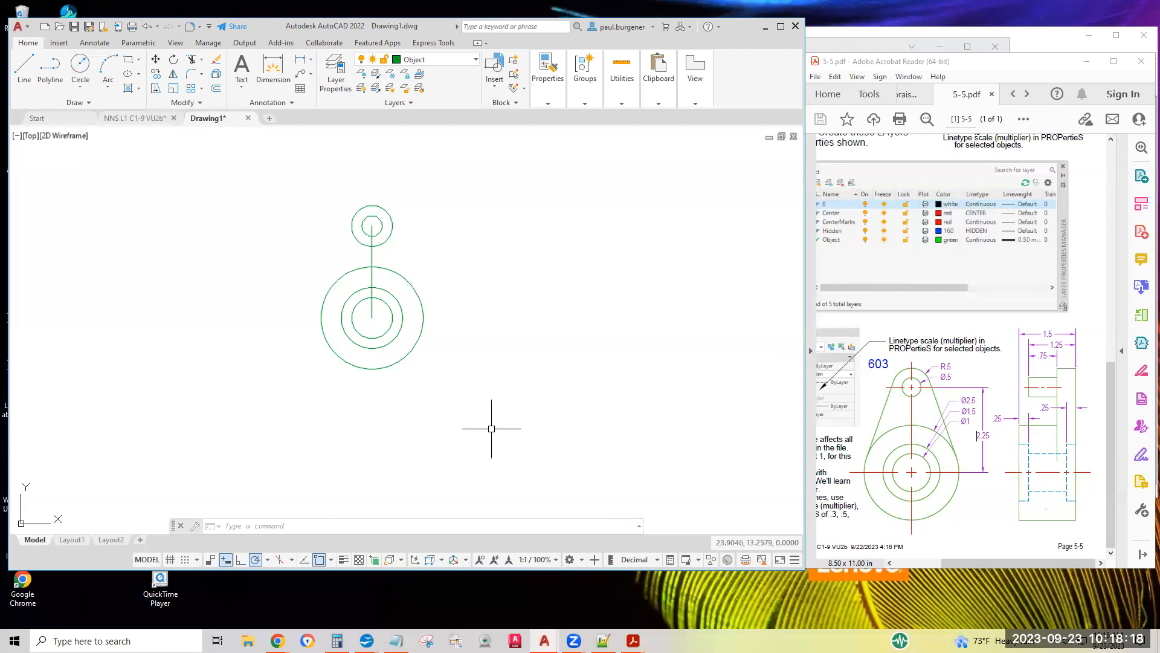
Draw a line on the right side tangent to the radius .5 circle and the 2.5 diameter circle, using Tangent snap overrides.
{"action": "left_click", "coordinate": [331, 560]}
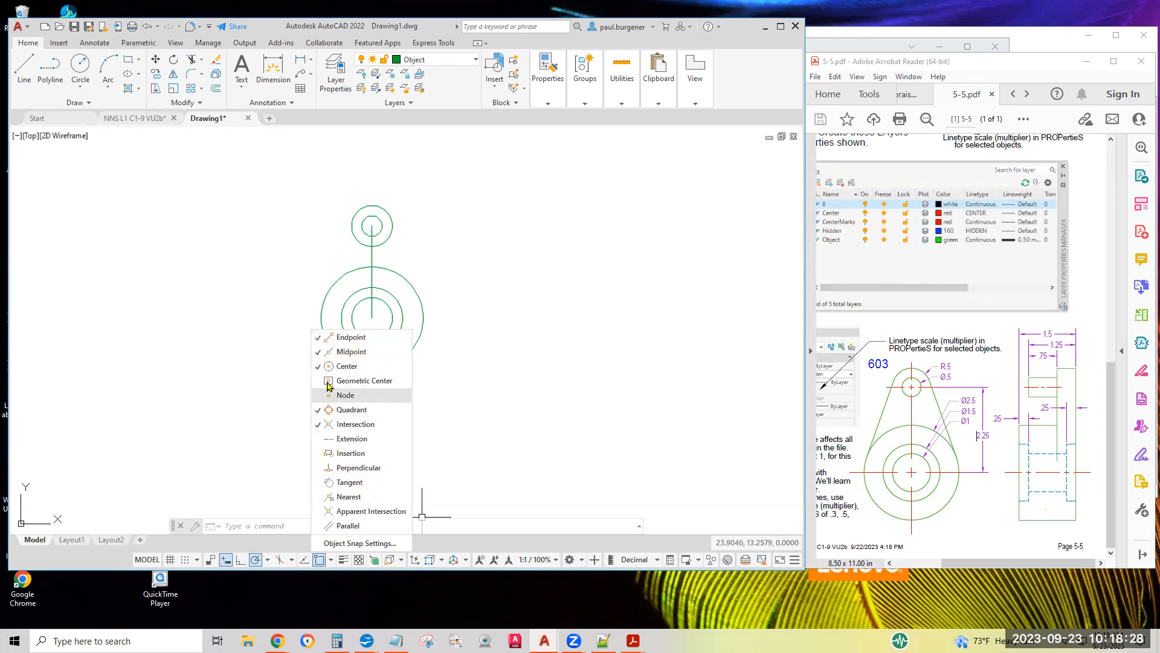
{"action": "left_click", "coordinate": [245, 448]}
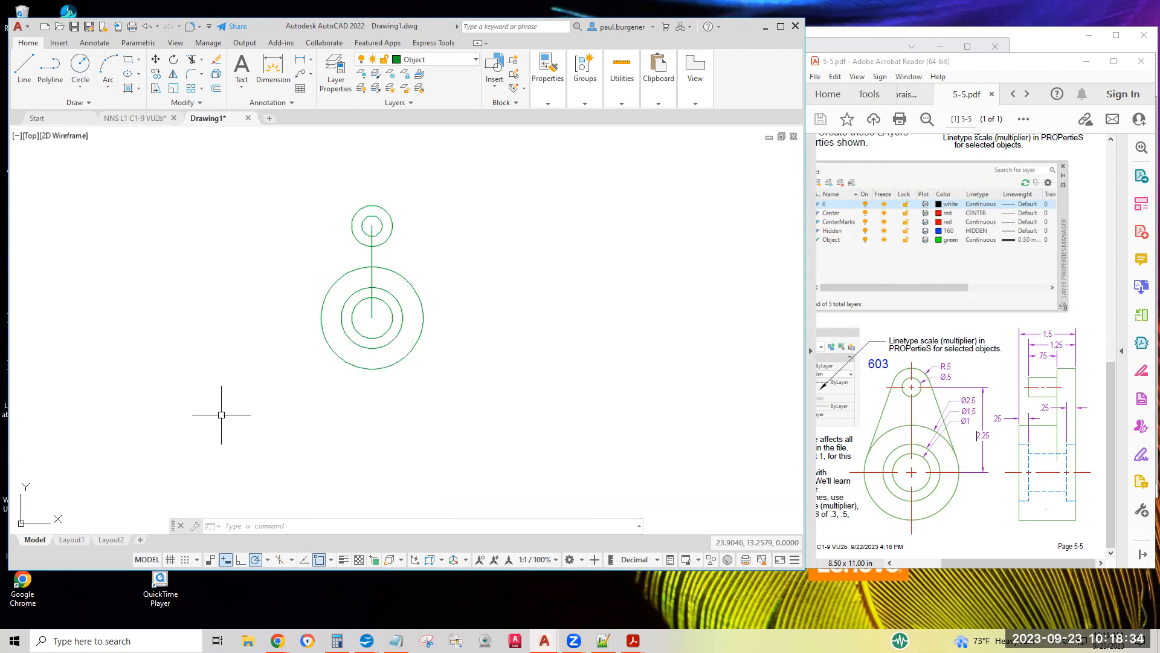
{"action": "left_click", "coordinate": [30, 67]}
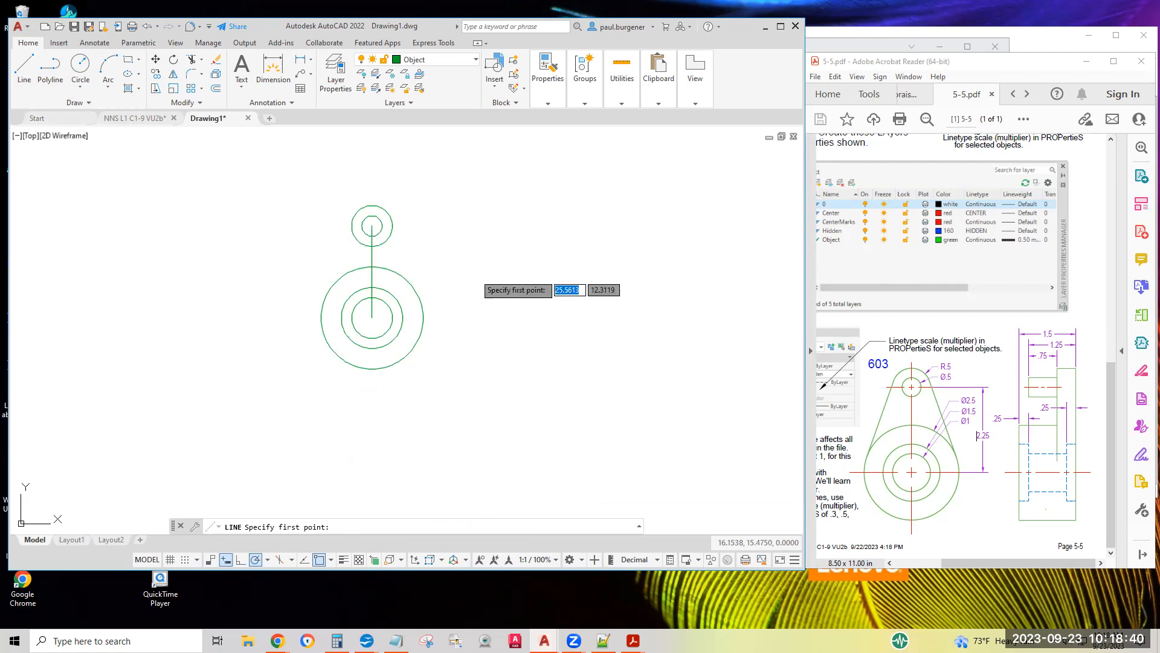
{"action": "key", "text": "F8"}
{"action": "right_click", "coordinate": [459, 268], "text": "shift"}
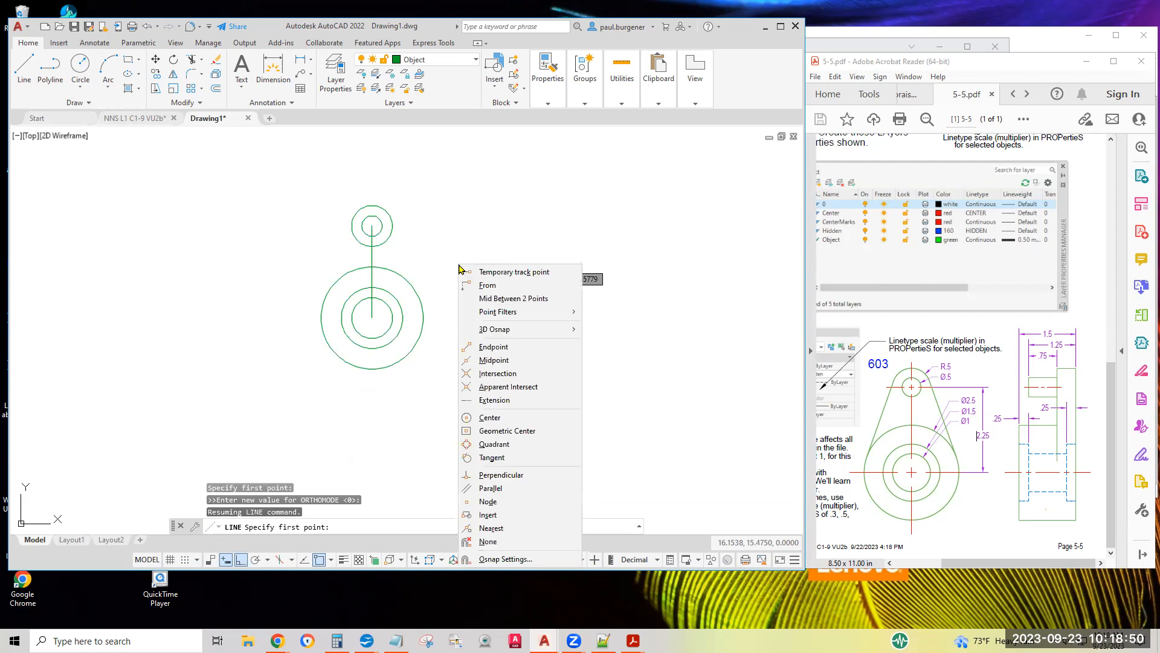
{"action": "left_click", "coordinate": [497, 458]}
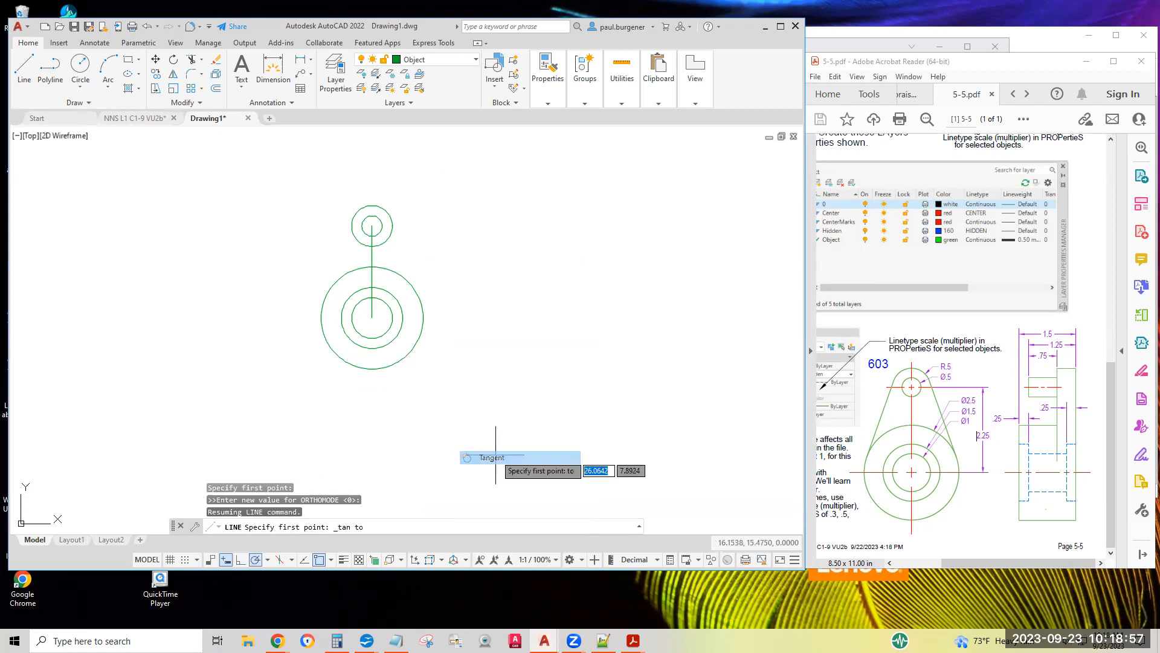
{"action": "left_click", "coordinate": [393, 222]}
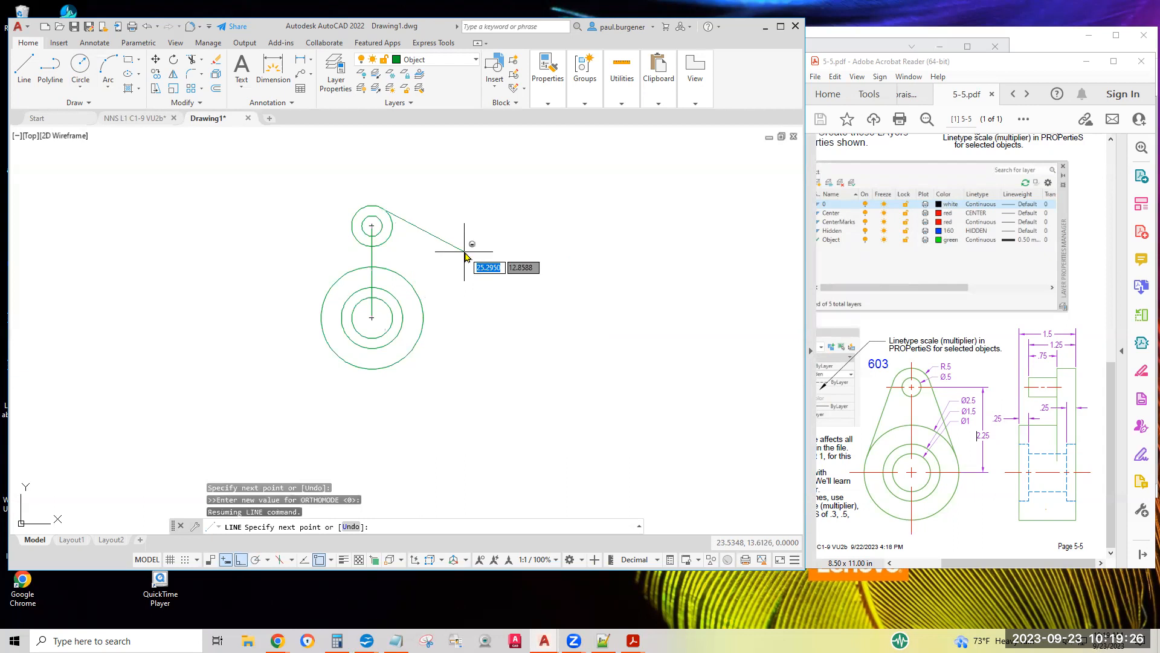
{"action": "right_click", "coordinate": [463, 251], "text": "shift"}
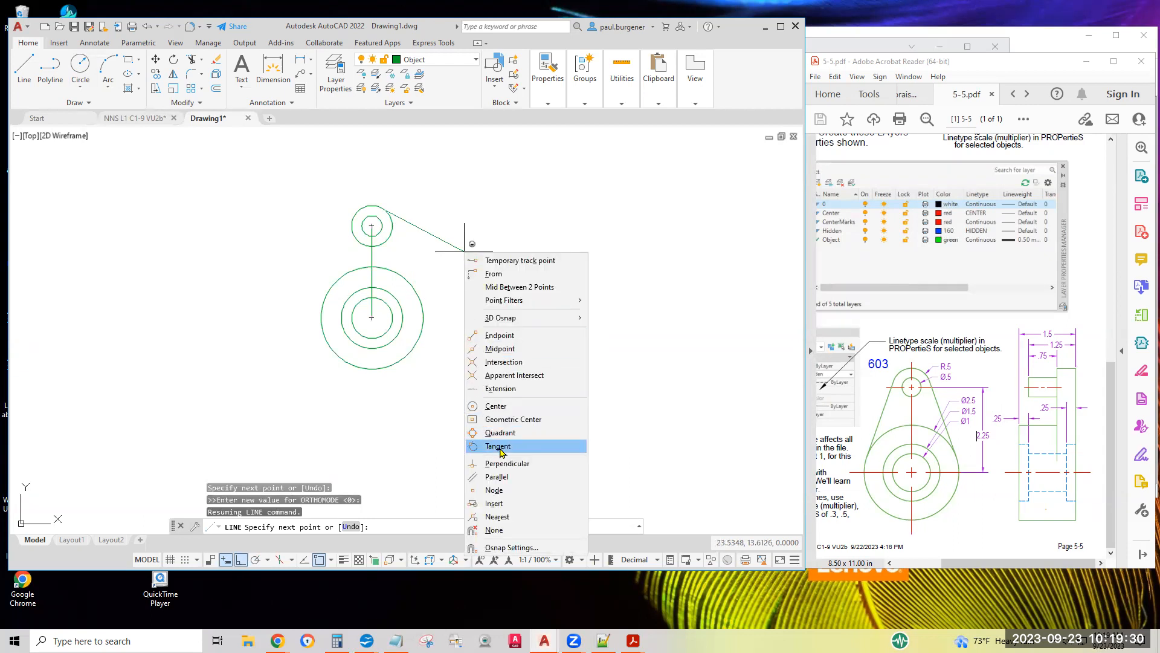
{"action": "left_click", "coordinate": [499, 447]}
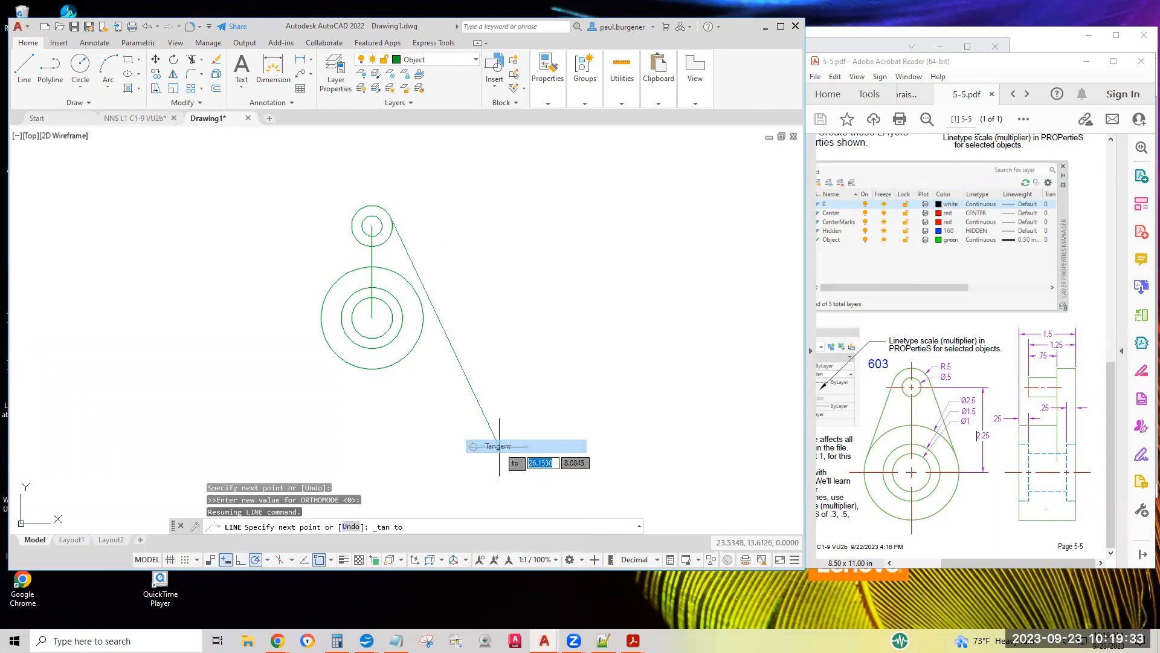
{"action": "left_click", "coordinate": [425, 306]}
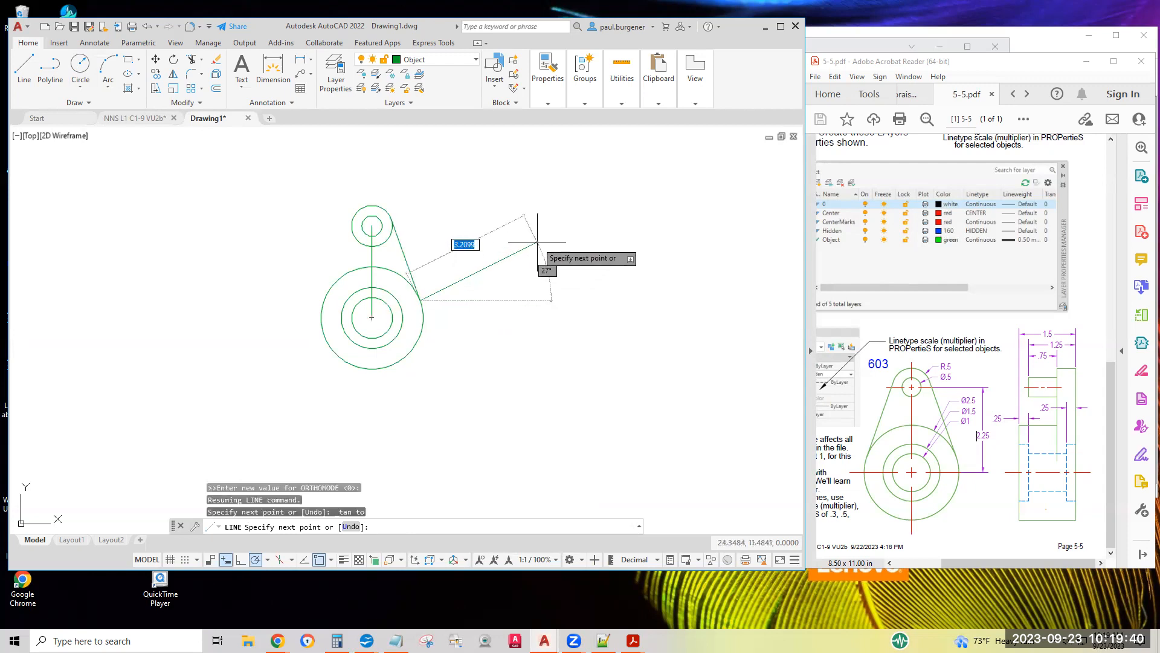
{"action": "key", "text": "Return"}
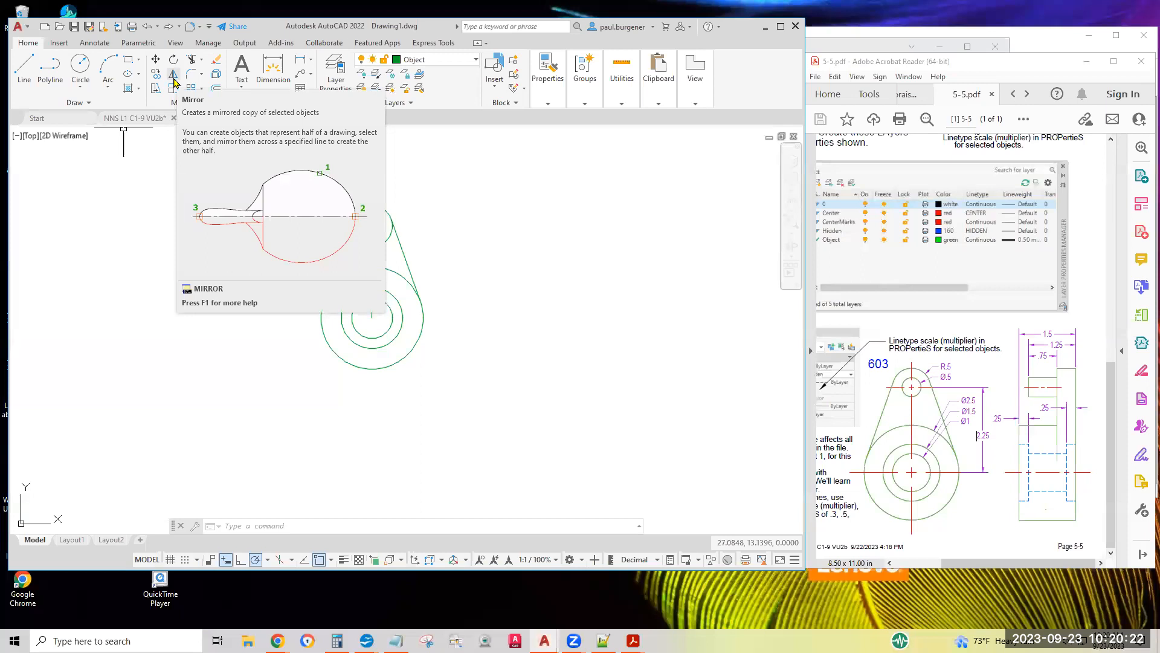
Mirror the tangent line across the vertical axis through the upper circle's center, keeping the source line.
{"action": "left_click", "coordinate": [174, 82]}
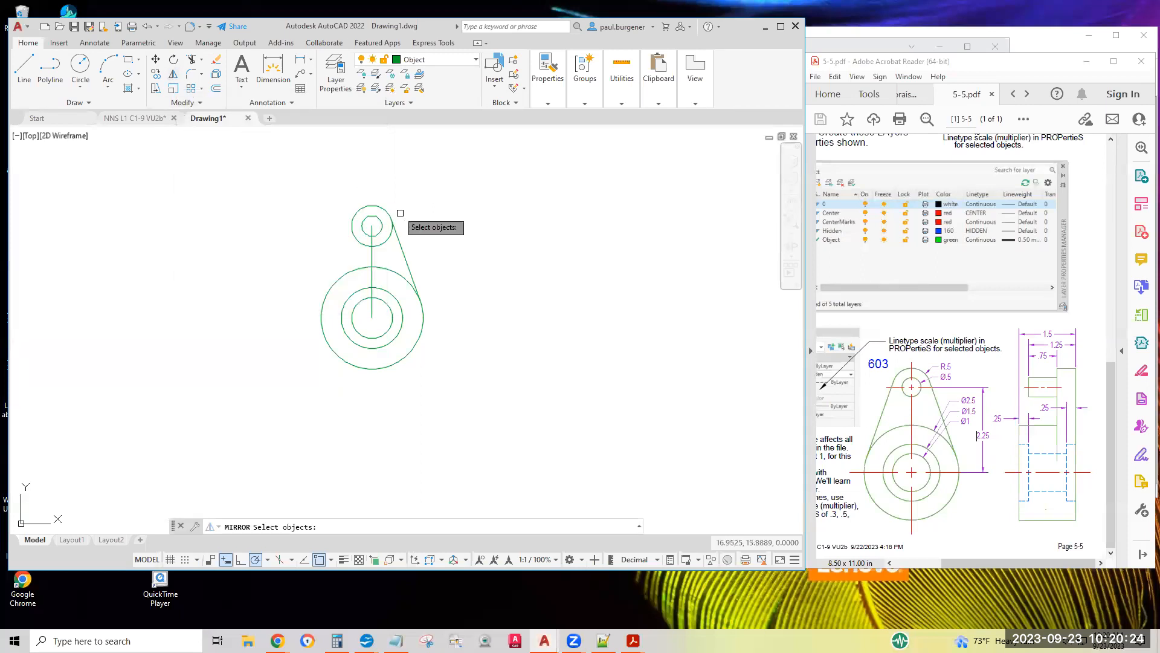
{"action": "left_click", "coordinate": [409, 256]}
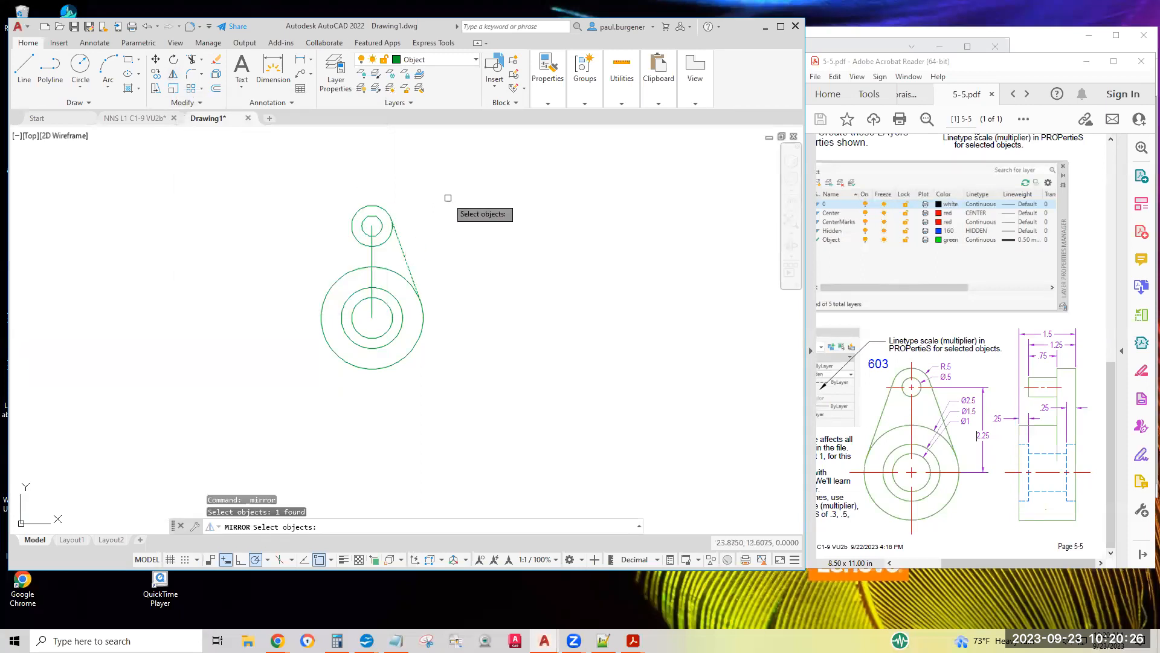
{"action": "key", "text": "Return"}
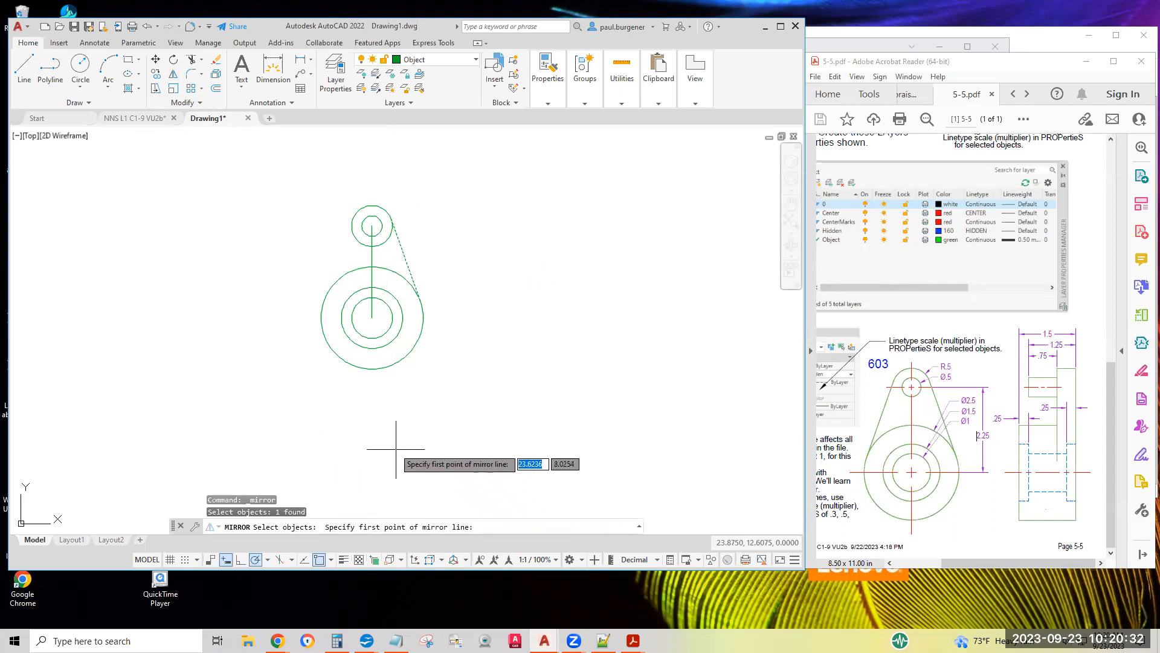
{"action": "left_click", "coordinate": [371, 225]}
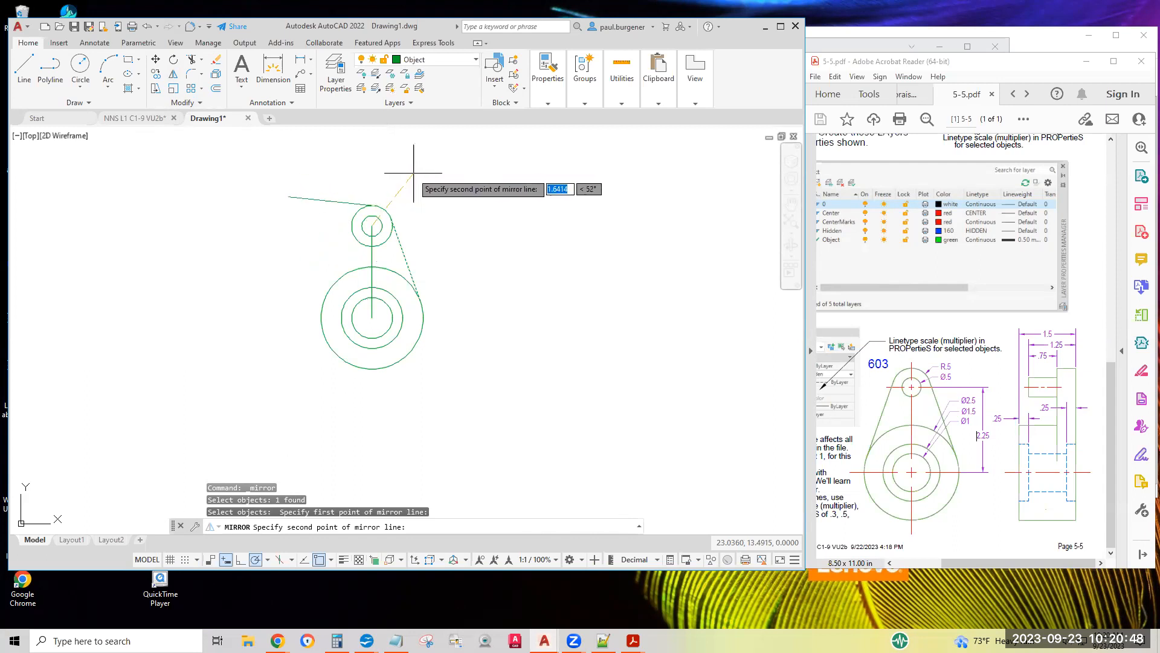
{"action": "left_click", "coordinate": [371, 176]}
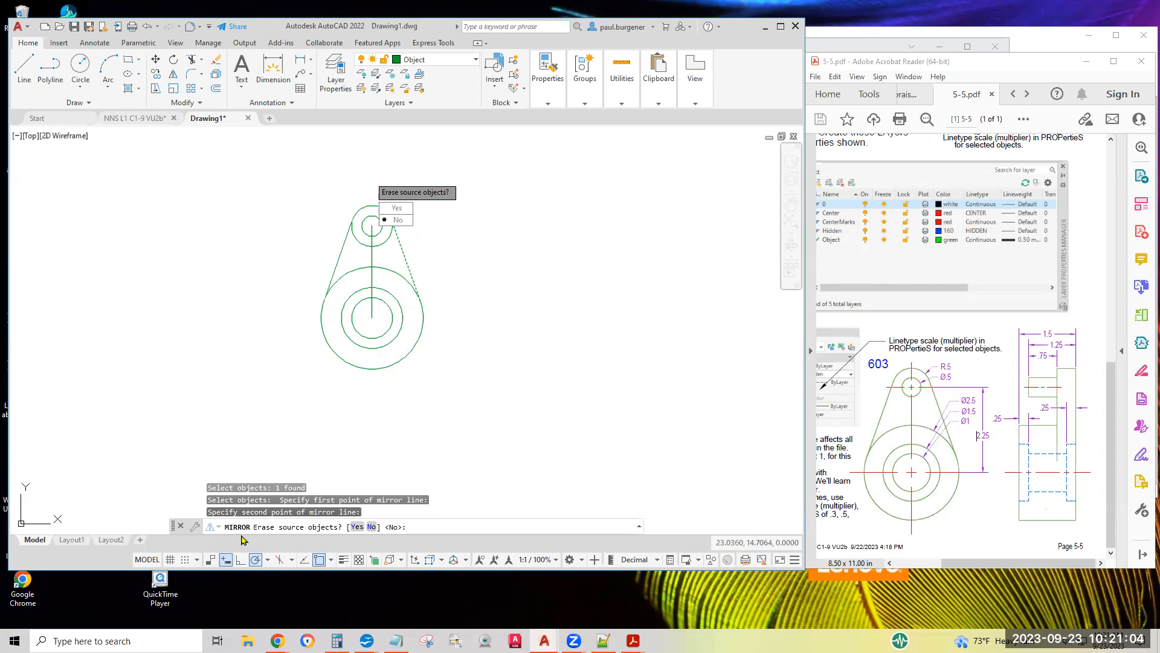
{"action": "left_click", "coordinate": [372, 528]}
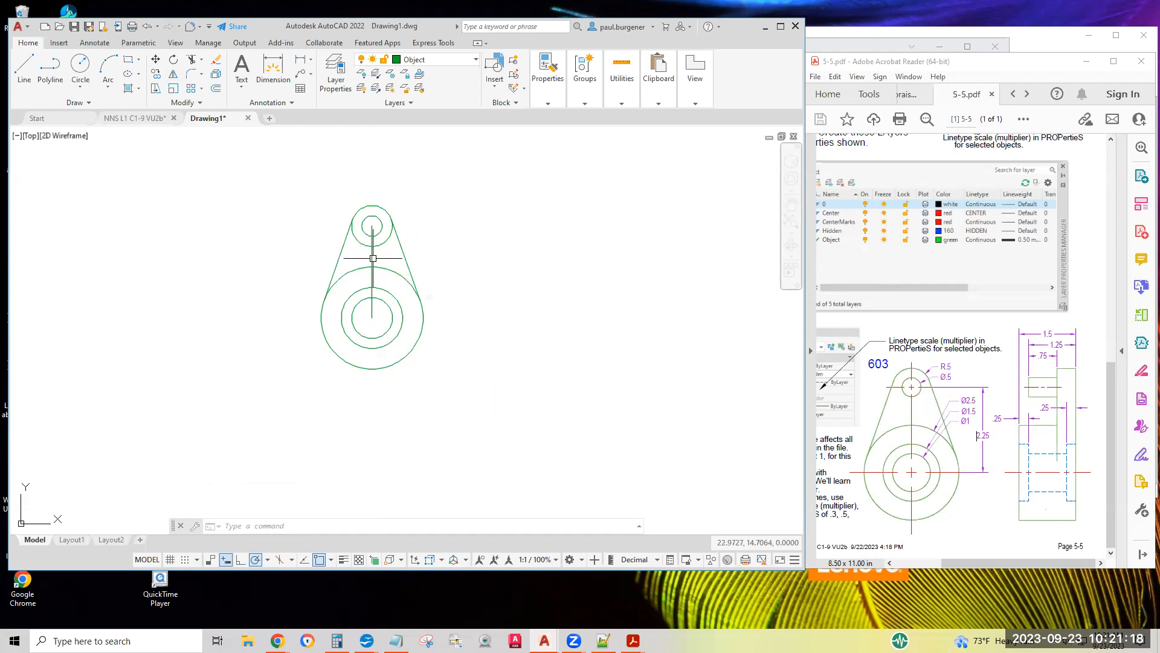
Erase the vertical line joining the centers of the upper and lower circles.
{"action": "left_click", "coordinate": [216, 63]}
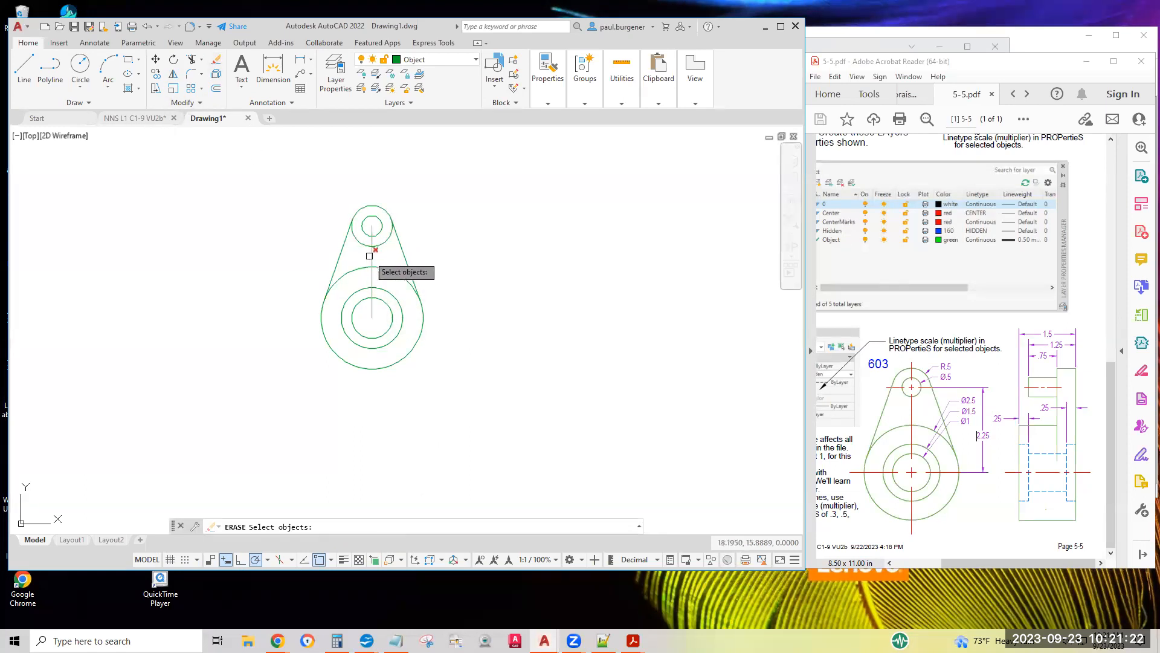
{"action": "left_click", "coordinate": [369, 256]}
{"action": "key", "text": "Return"}
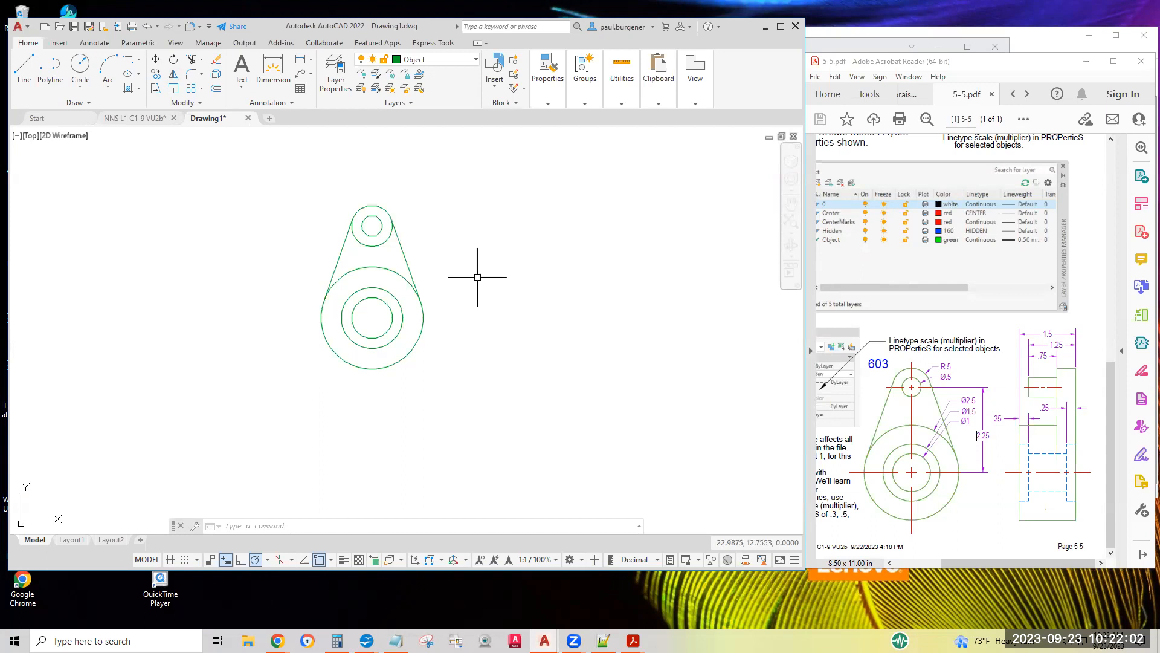
Turn the lineweight display on to check the object lines and turn it off again.
{"action": "left_click", "coordinate": [343, 560]}
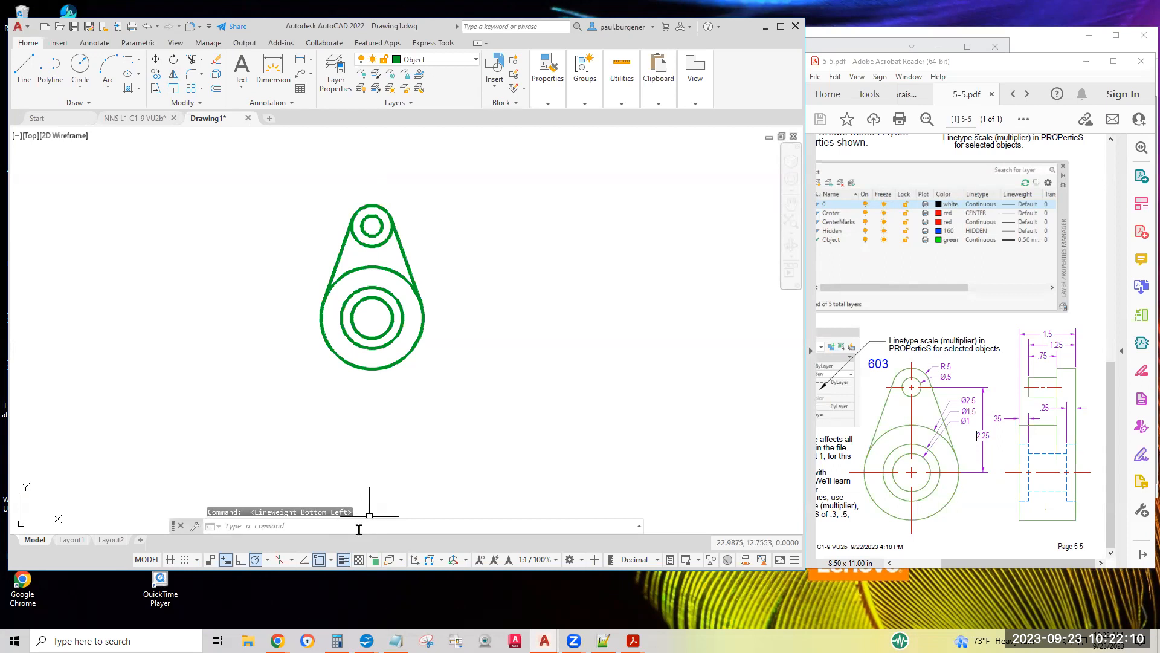
{"action": "left_click", "coordinate": [343, 562]}
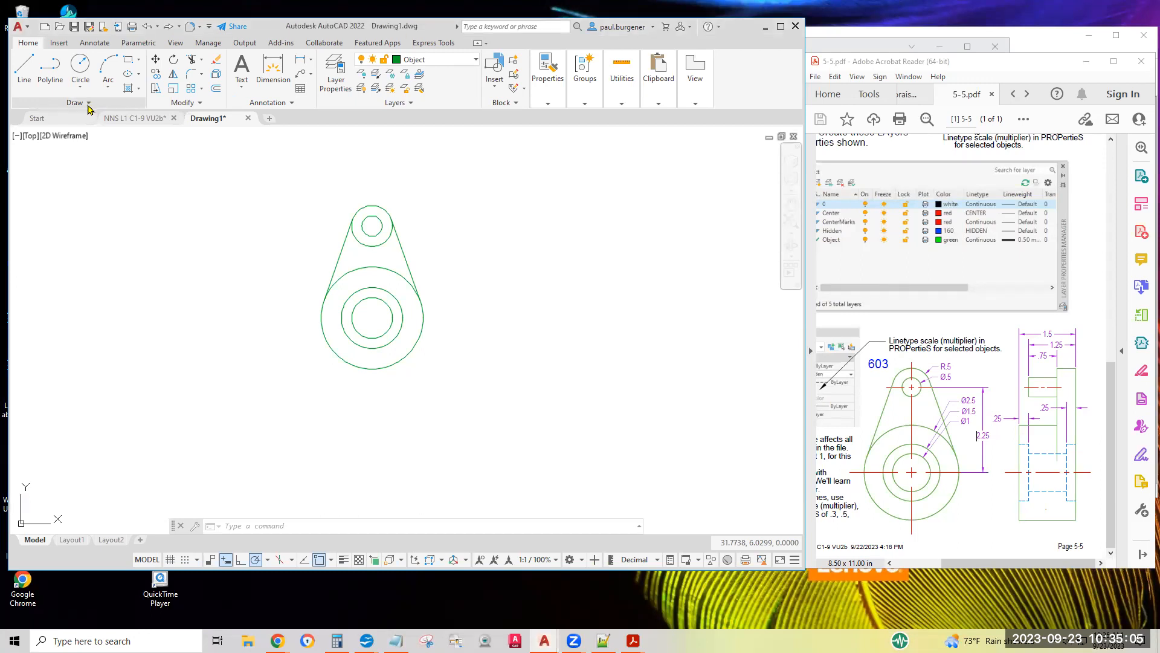
Draw a horizontal construction line through the top quadrant of the radius .5 circle.
{"action": "left_click", "coordinate": [89, 103]}
{"action": "left_click", "coordinate": [89, 105]}
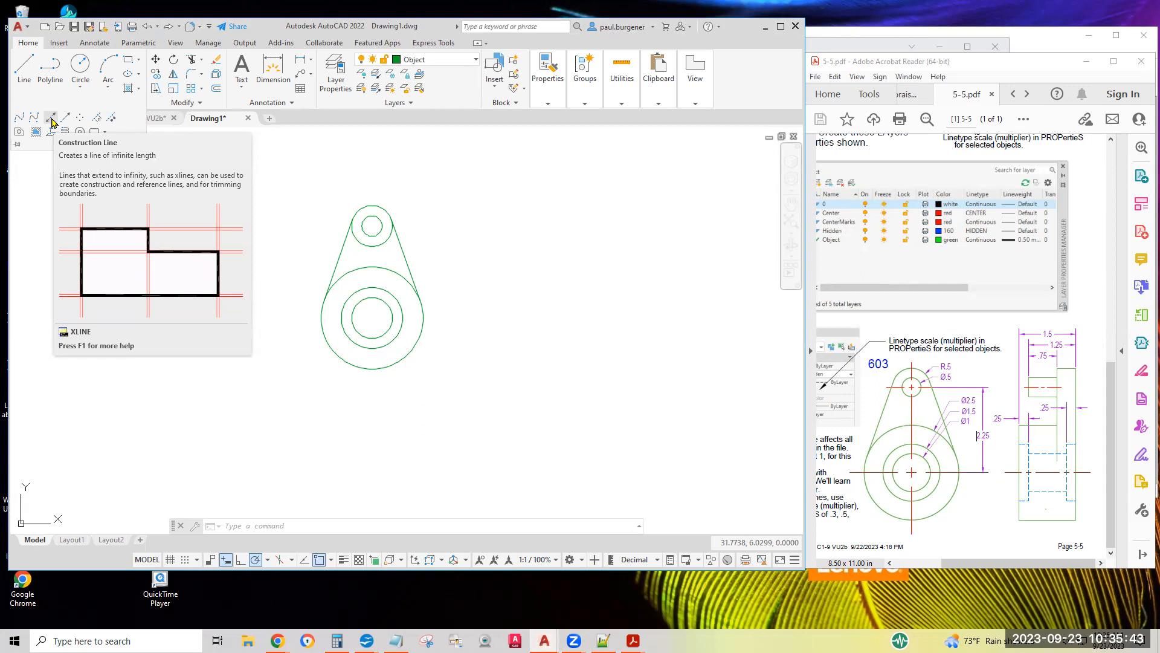
{"action": "left_click", "coordinate": [51, 118]}
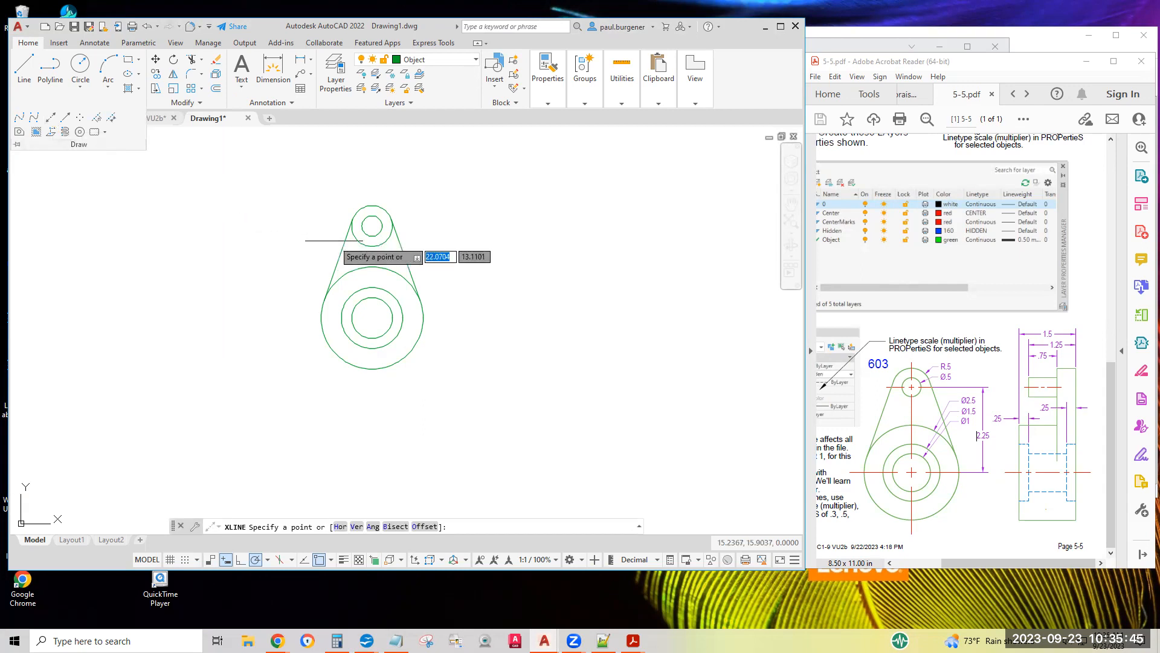
{"action": "left_click", "coordinate": [378, 206]}
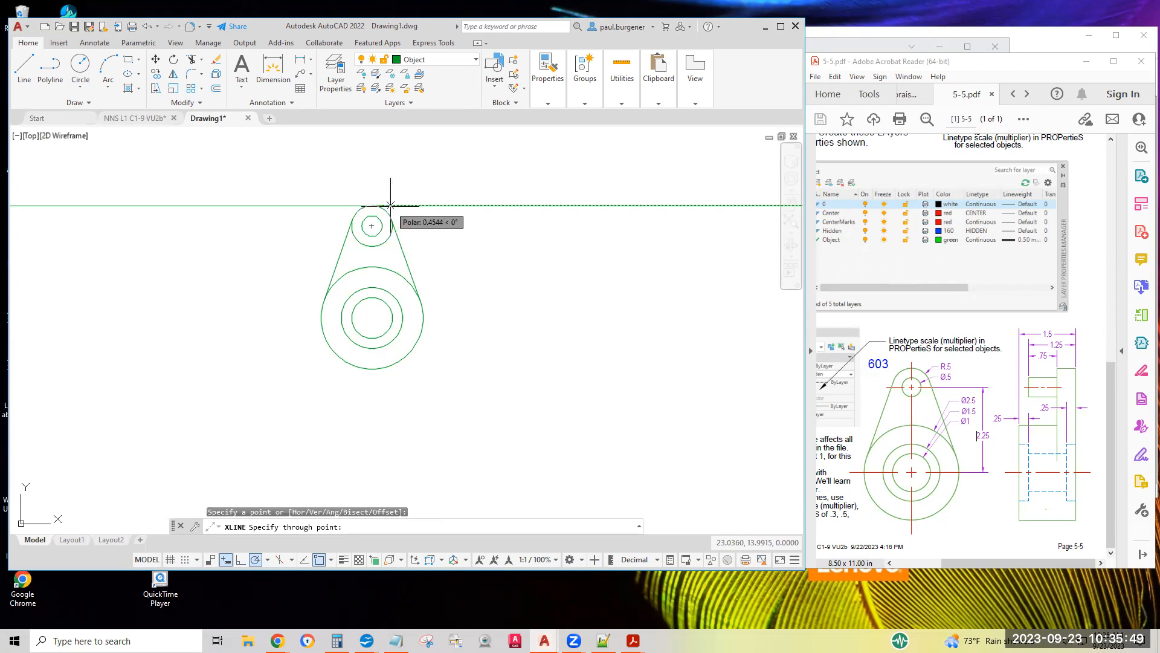
{"action": "left_click", "coordinate": [391, 205]}
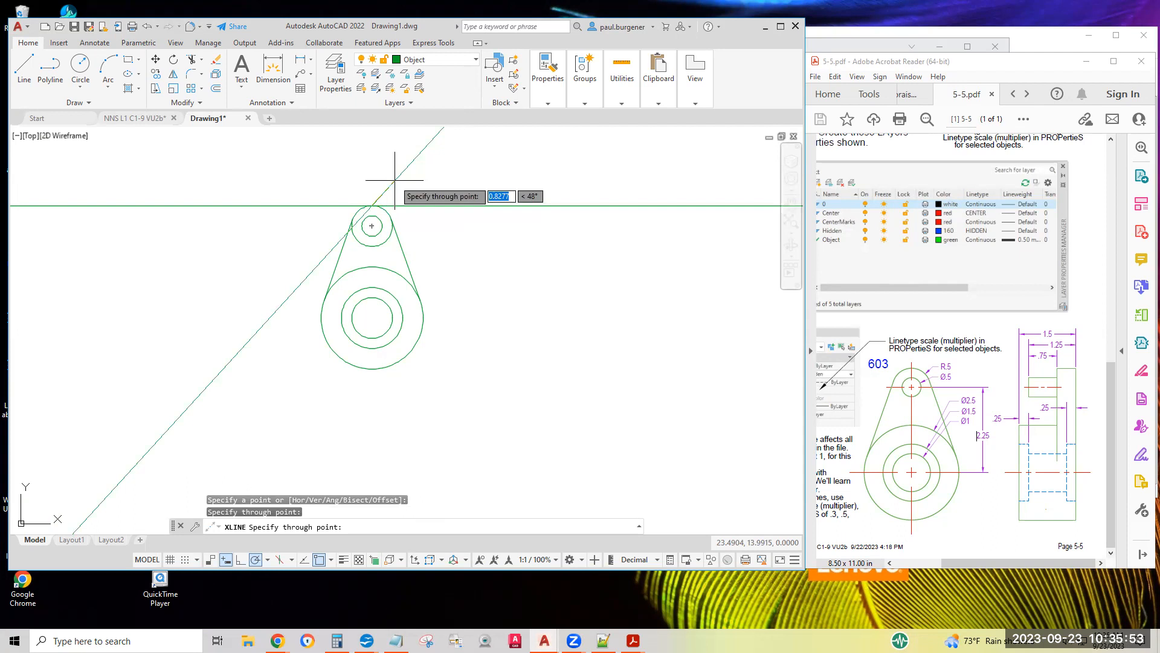
{"action": "key", "text": "Return"}
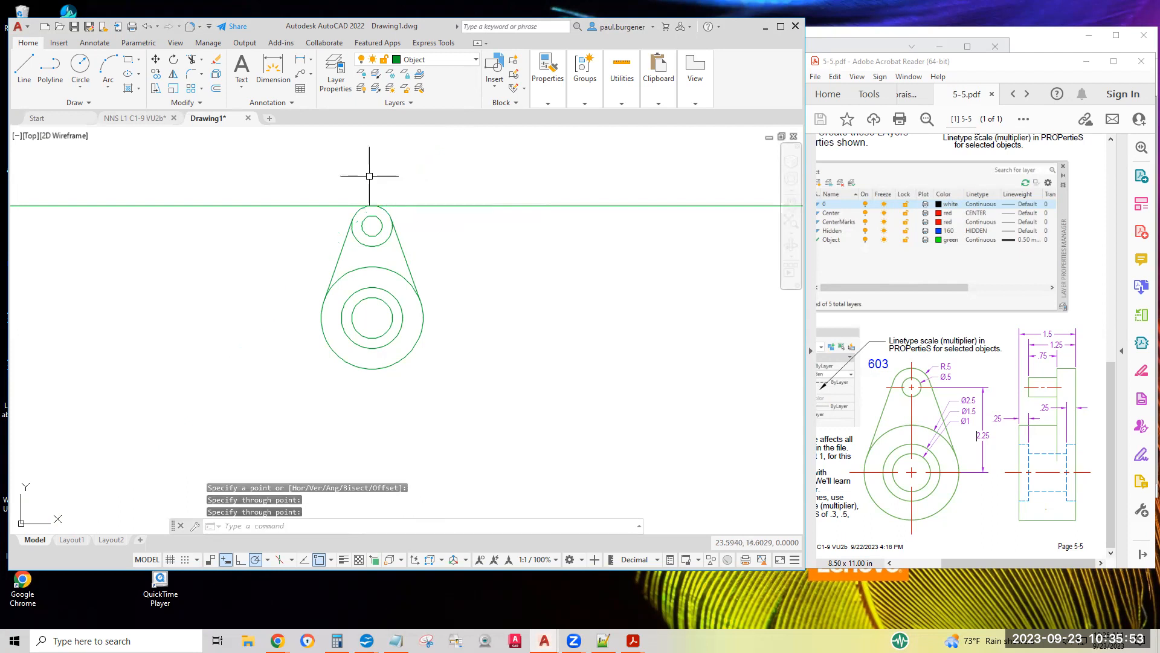
Examine the construction line's extent and where it meets the top quadrant of the upper outer circle.
{"action": "left_click", "coordinate": [434, 205]}
{"action": "scroll", "coordinate": [372, 210], "scroll_direction": "down", "scroll_amount": 6}
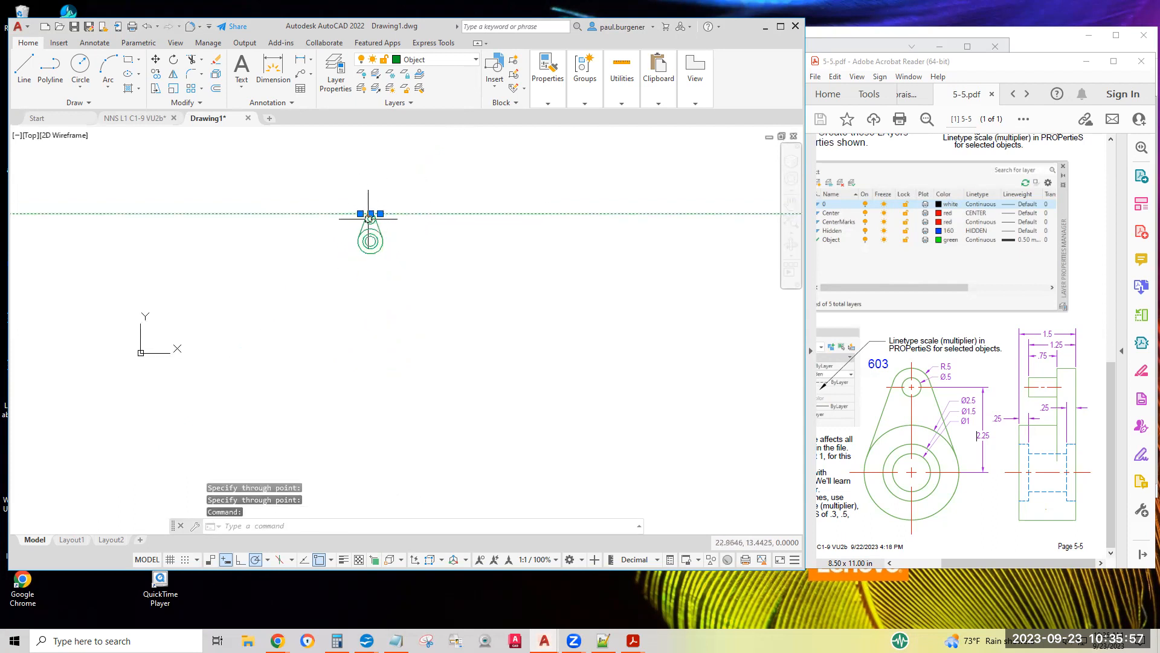
{"action": "scroll", "coordinate": [370, 217], "scroll_direction": "up", "scroll_amount": 6}
{"action": "middle_click_drag", "start_coordinate": [302, 183], "coordinate": [317, 234]}
{"action": "scroll", "coordinate": [324, 227], "scroll_direction": "up", "scroll_amount": 2}
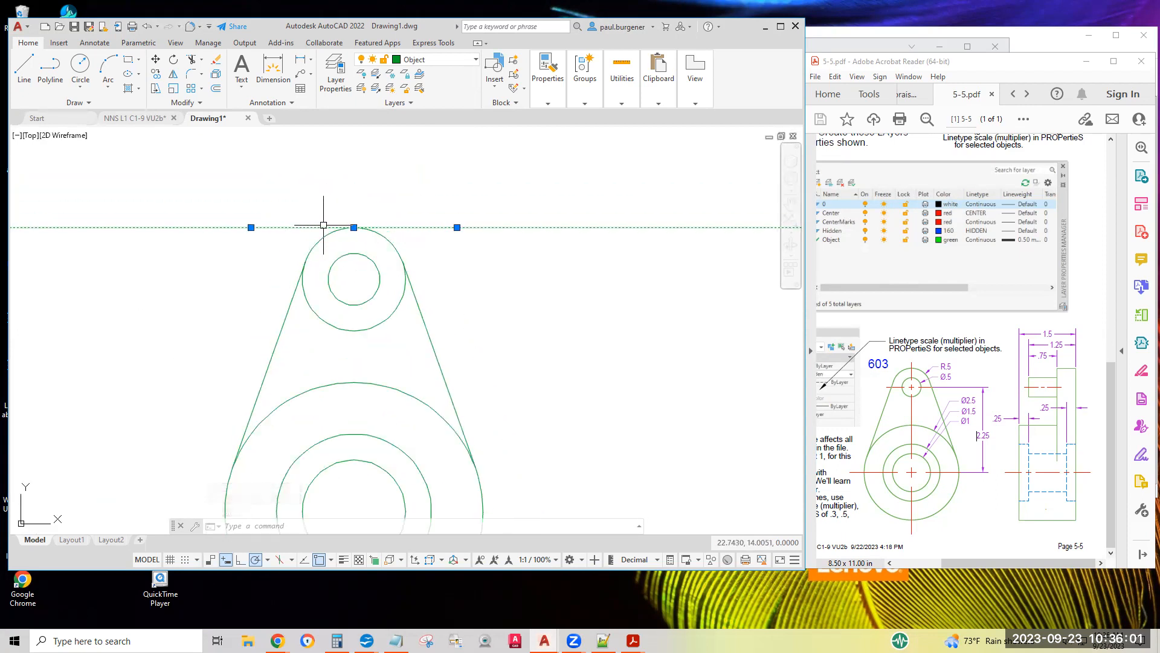
{"action": "key", "text": "Escape"}
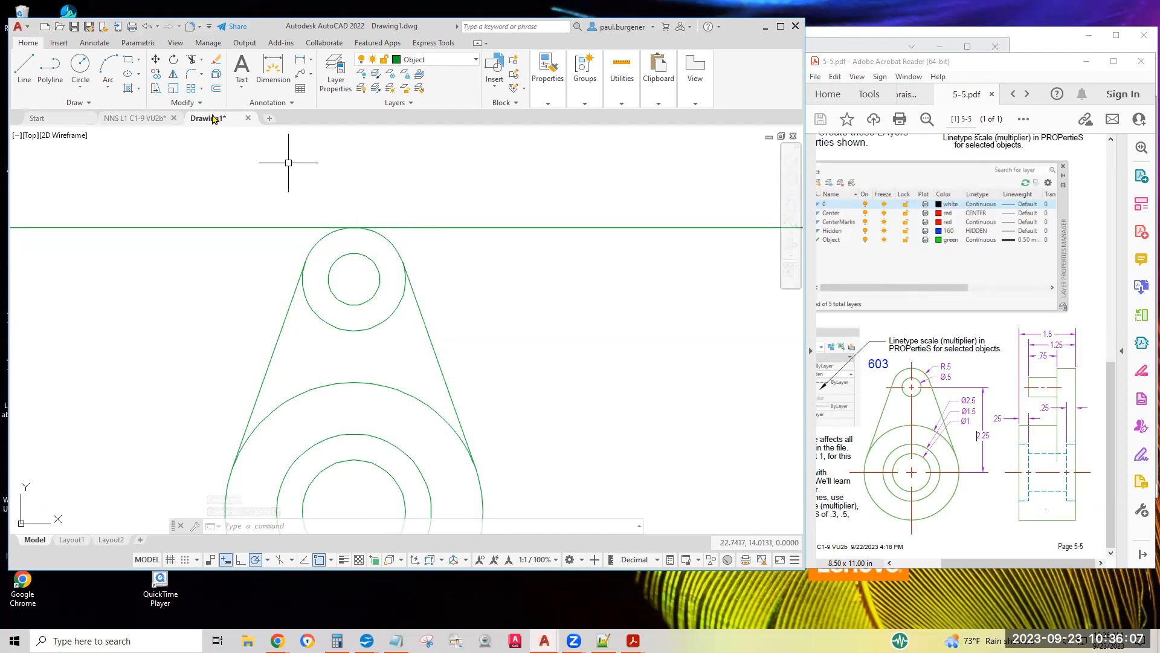
{"action": "left_click", "coordinate": [24, 67]}
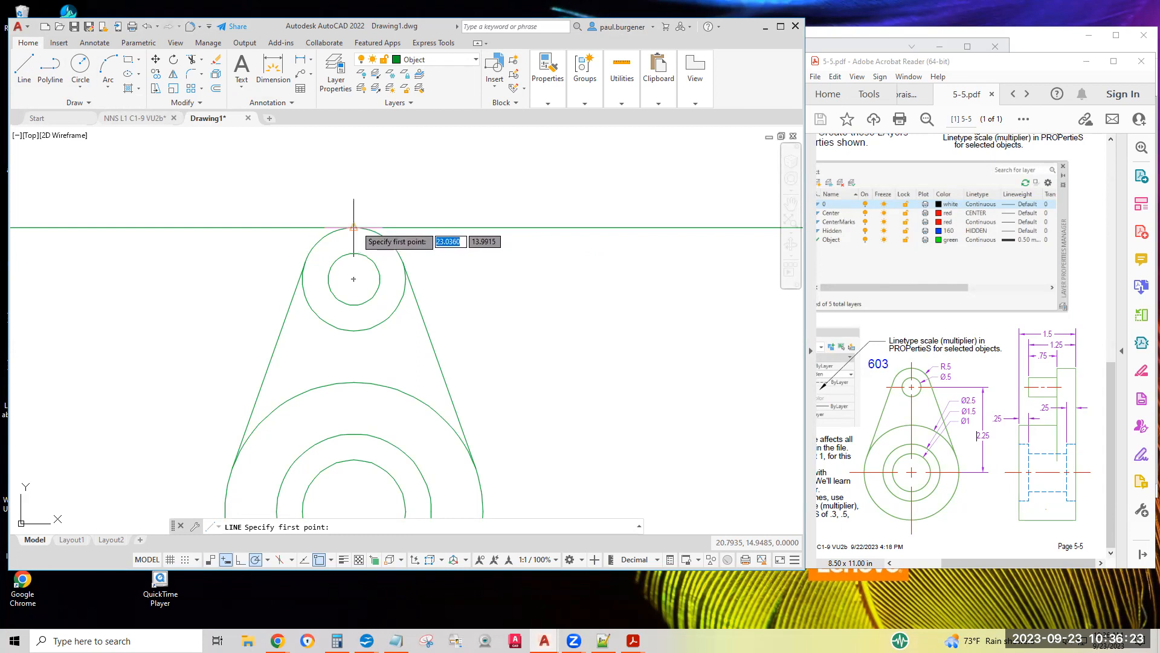
{"action": "key", "text": "Escape"}
Copy the horizontal construction line from the top quadrant to the upper circles' shared center and their remaining top and bottom quadrants.
{"action": "scroll", "coordinate": [411, 177], "scroll_direction": "down", "scroll_amount": 4}
{"action": "middle_click_drag", "start_coordinate": [417, 176], "coordinate": [326, 175]}
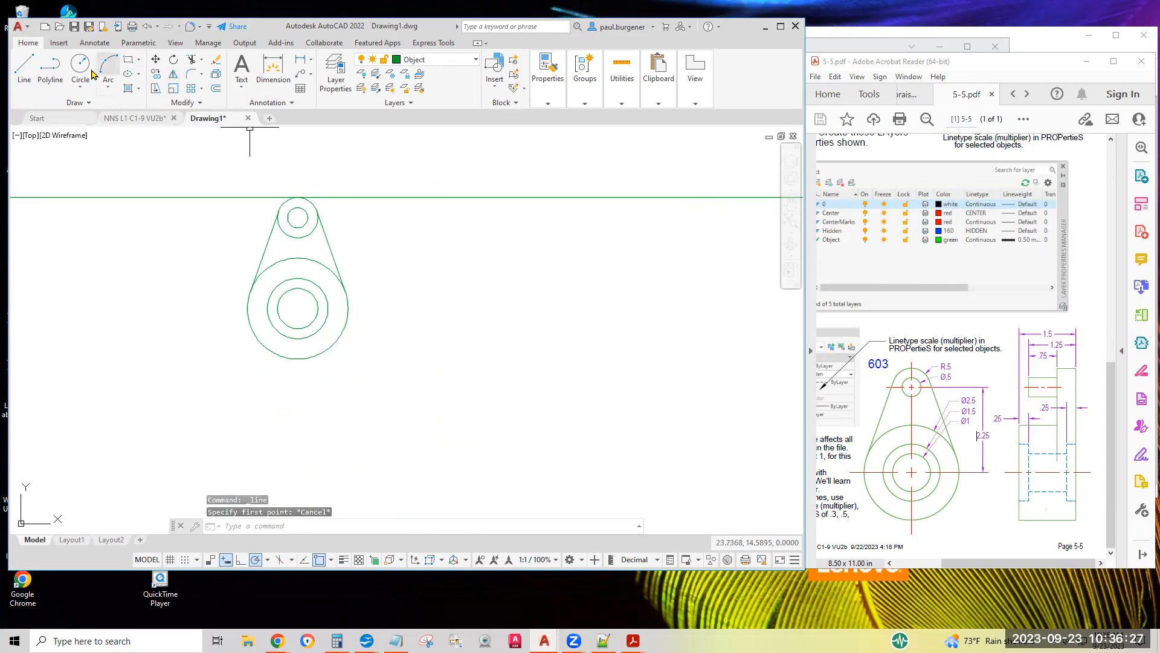
{"action": "left_click", "coordinate": [158, 76]}
{"action": "left_click", "coordinate": [309, 197]}
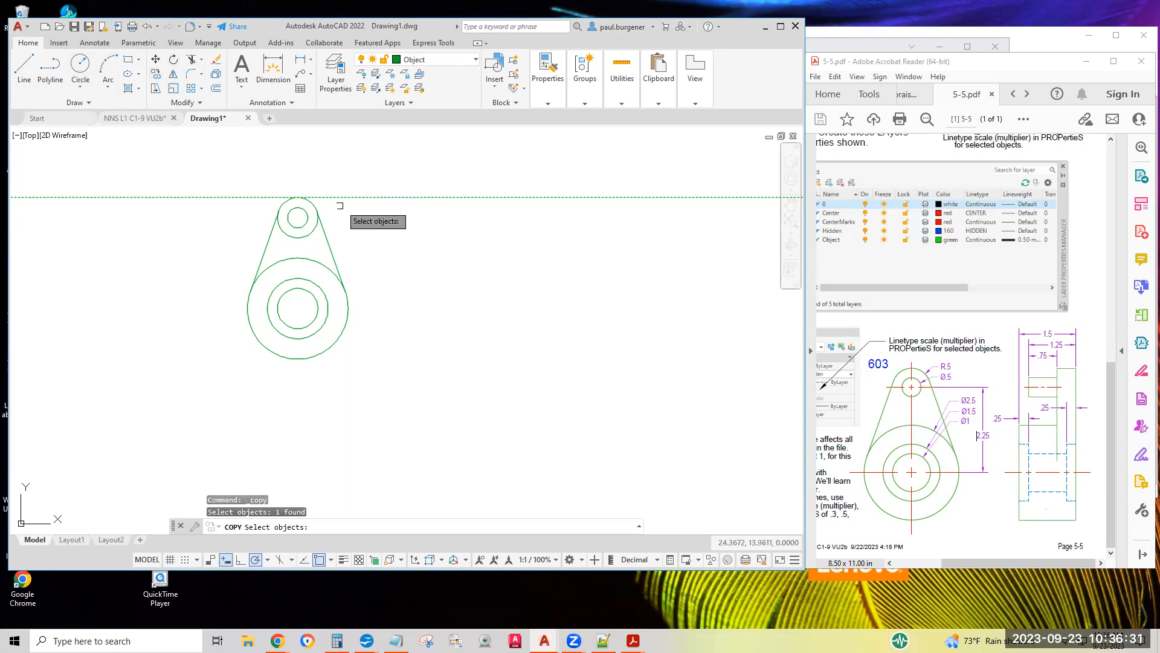
{"action": "key", "text": "Return"}
{"action": "left_click", "coordinate": [297, 196]}
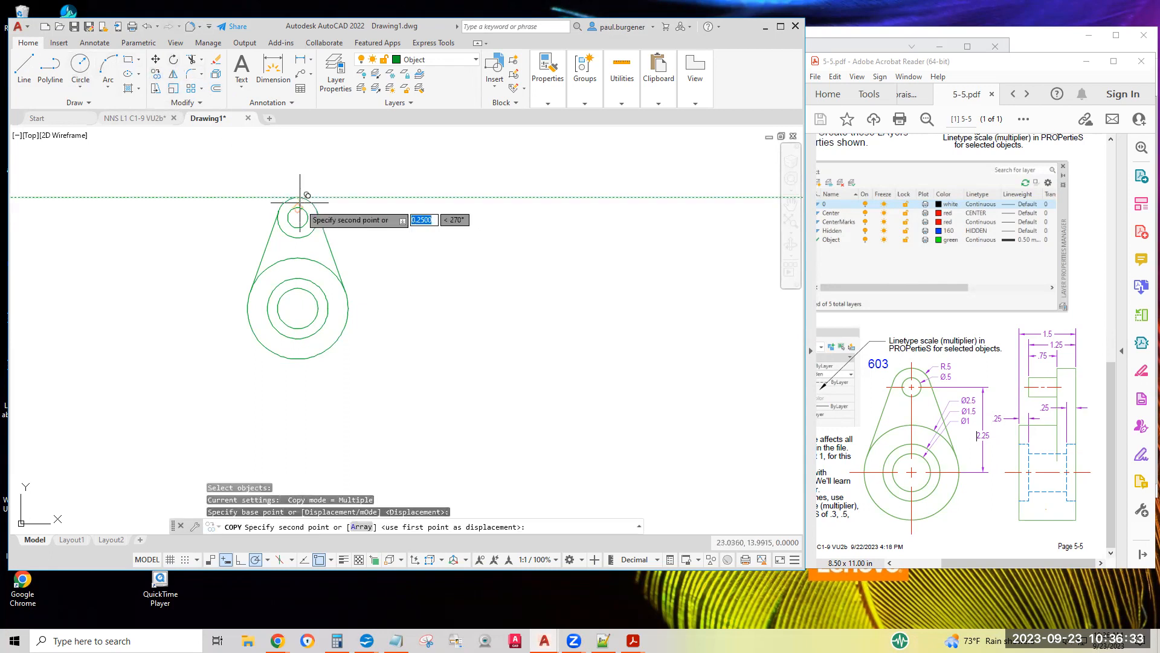
{"action": "left_click", "coordinate": [295, 218]}
{"action": "left_click", "coordinate": [295, 227]}
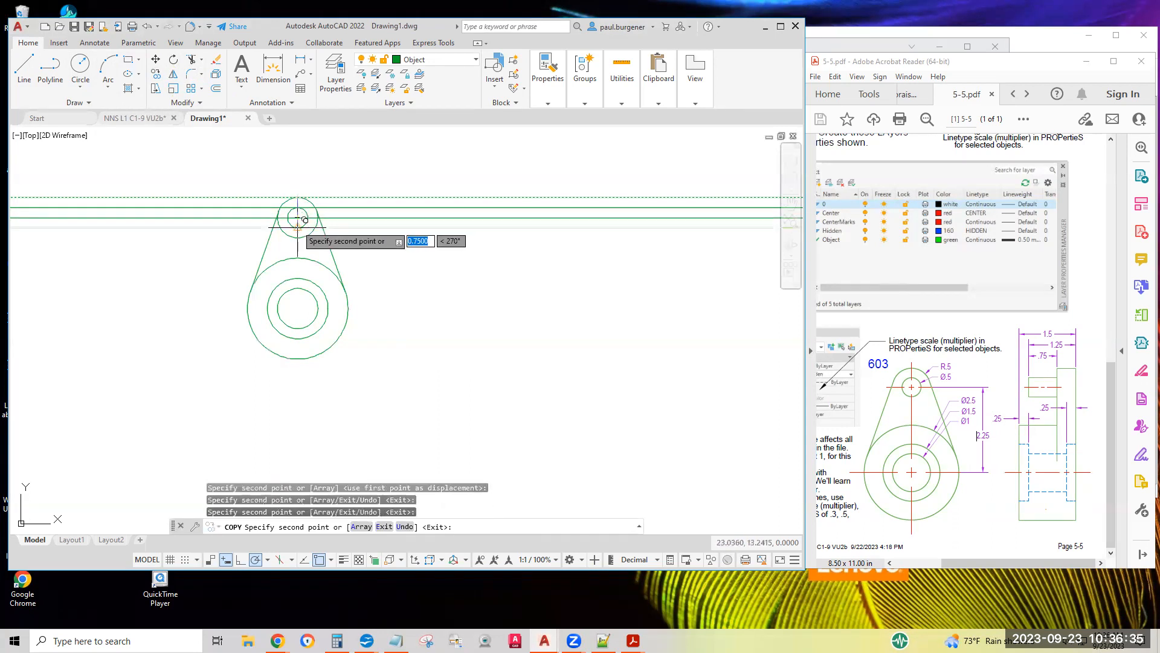
{"action": "left_click", "coordinate": [295, 238]}
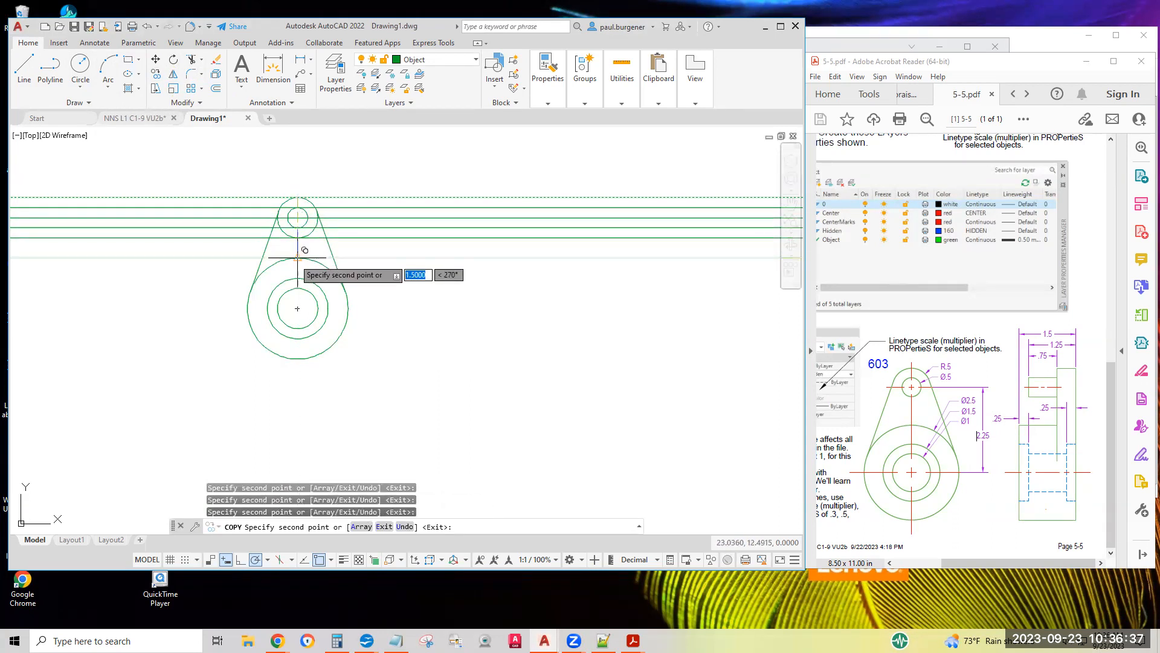
Add construction line copies at the lower circles' top and bottom quadrants, their center, and the tangent line's lower endpoint.
{"action": "left_click", "coordinate": [294, 258]}
{"action": "left_click", "coordinate": [298, 278]}
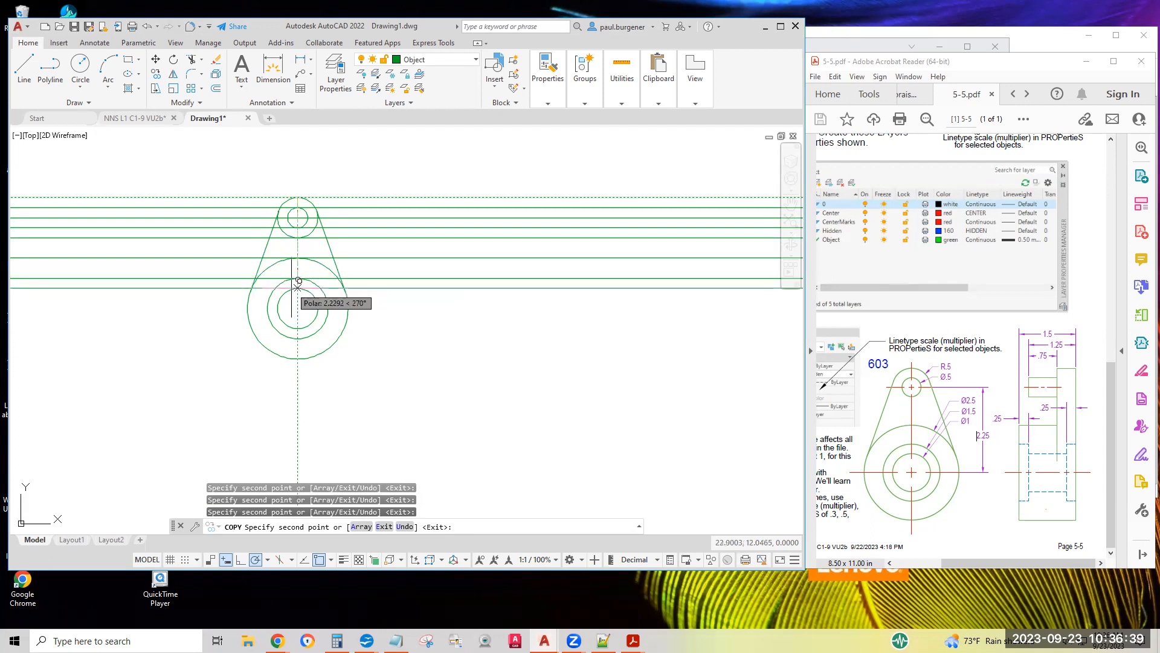
{"action": "left_click", "coordinate": [300, 281]}
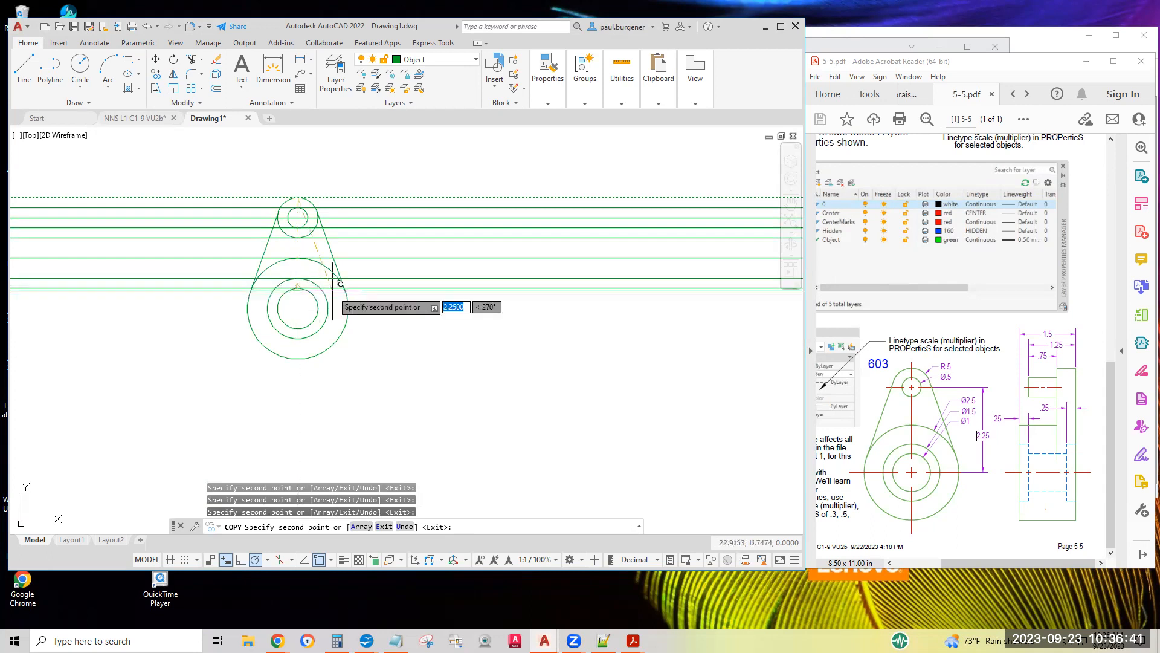
{"action": "scroll", "coordinate": [345, 292], "scroll_direction": "up", "scroll_amount": 5}
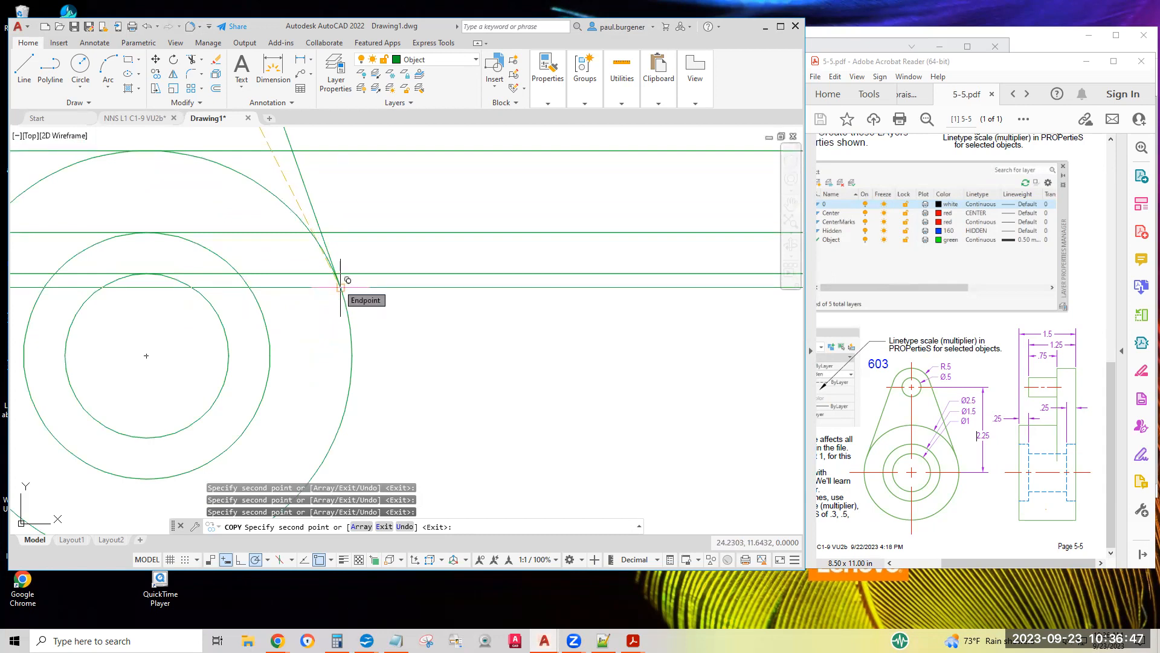
{"action": "left_click", "coordinate": [340, 287]}
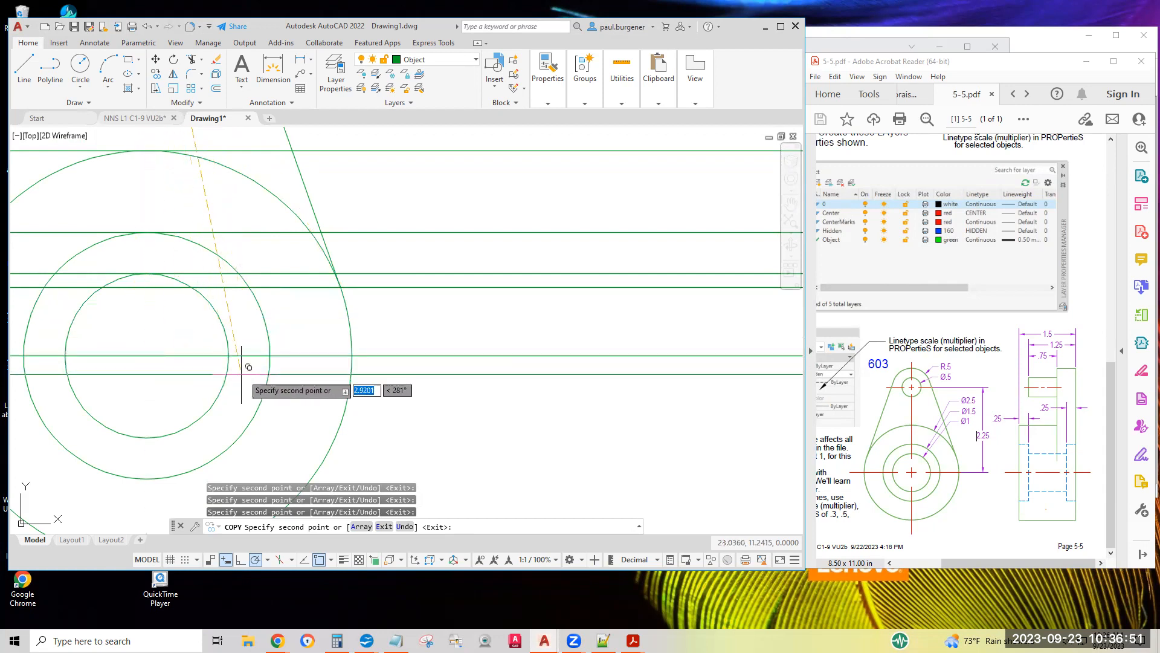
{"action": "middle_click_drag", "start_coordinate": [264, 380], "coordinate": [436, 158]}
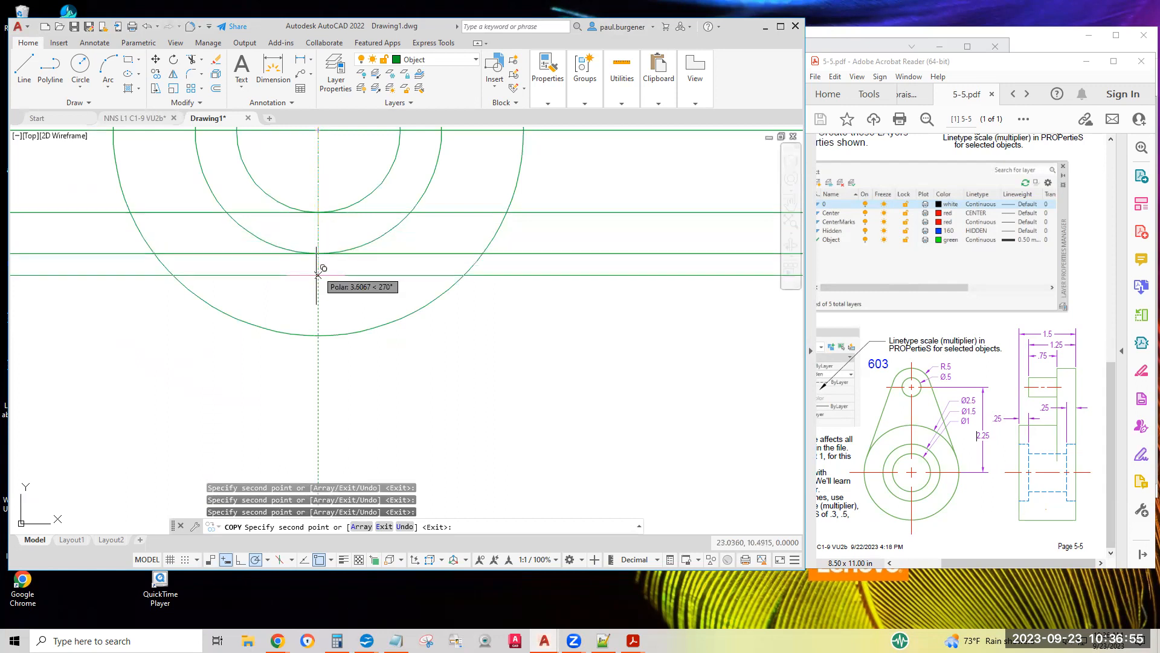
{"action": "scroll", "coordinate": [340, 344], "scroll_direction": "down", "scroll_amount": 2}
{"action": "scroll", "coordinate": [339, 343], "scroll_direction": "down", "scroll_amount": 3}
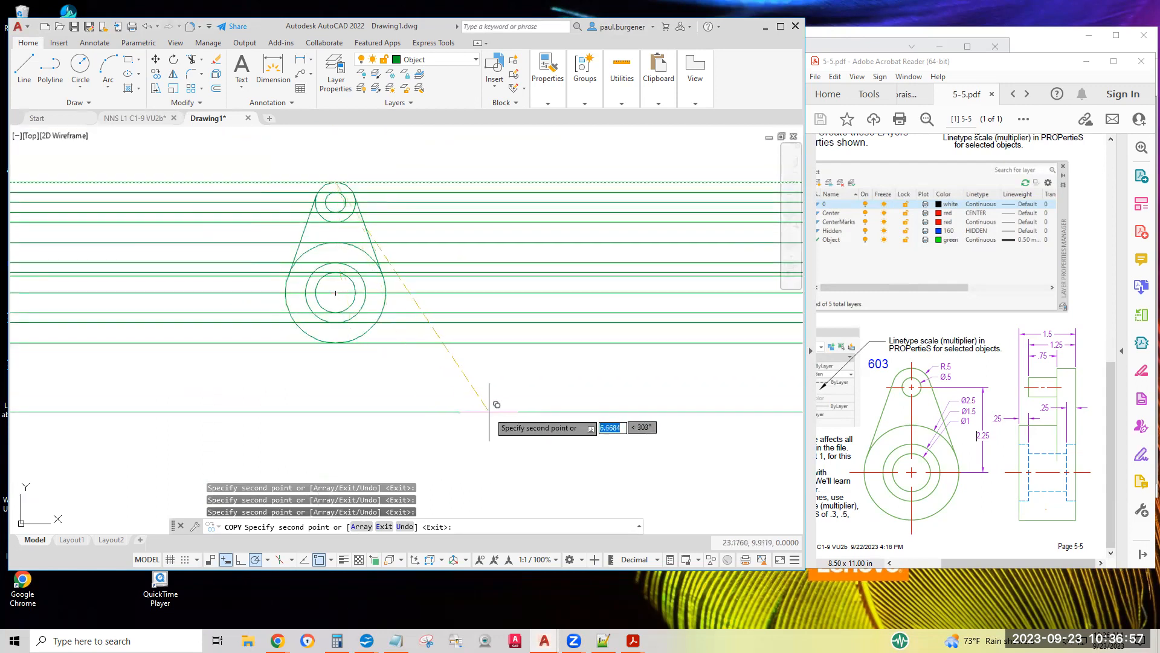
{"action": "key", "text": "Return"}
Draw a vertical line about 4.33 long beside the front view, from above the top construction line to the bottom one.
{"action": "middle_click_drag", "start_coordinate": [493, 412], "coordinate": [383, 401]}
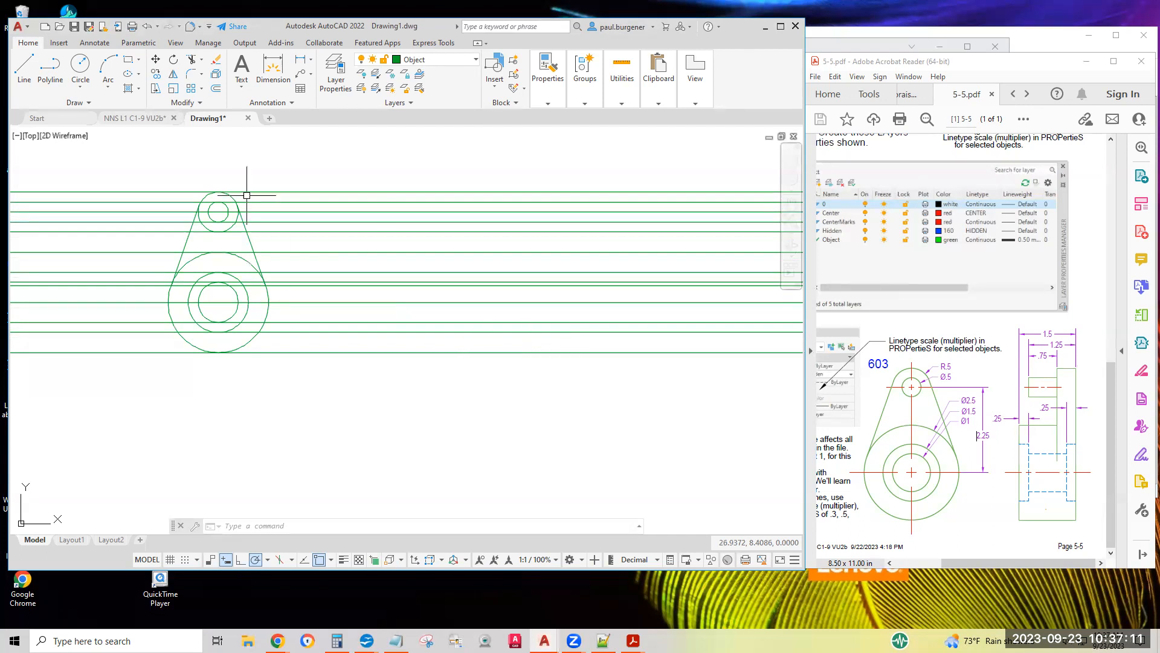
{"action": "left_click", "coordinate": [24, 65]}
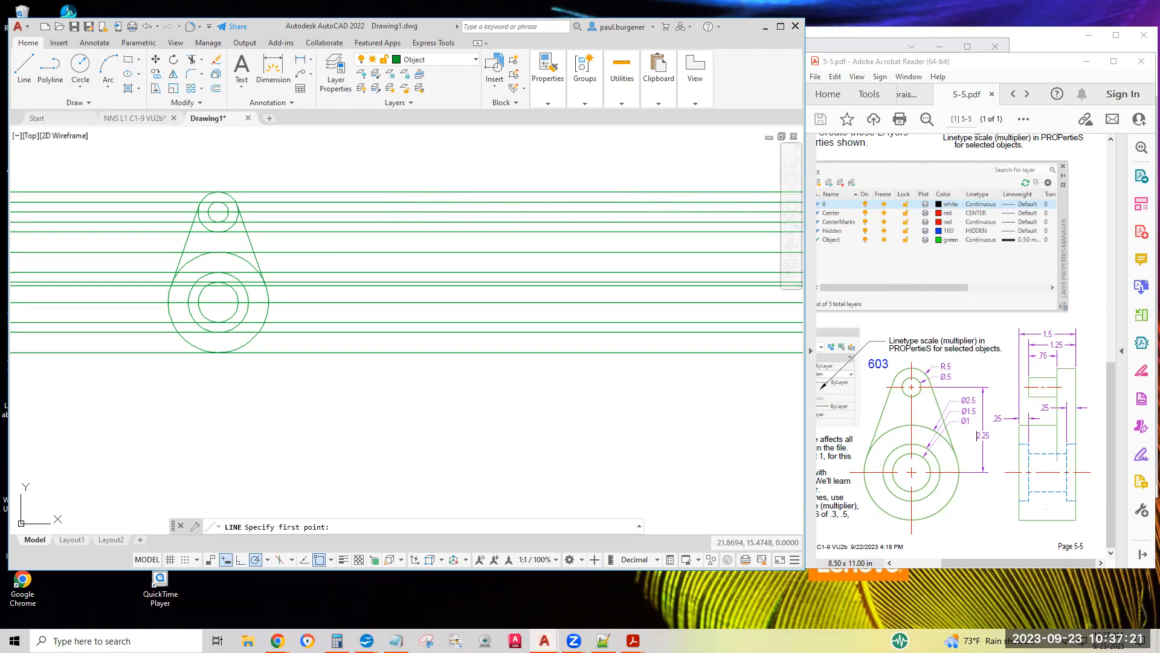
{"action": "left_click", "coordinate": [470, 178]}
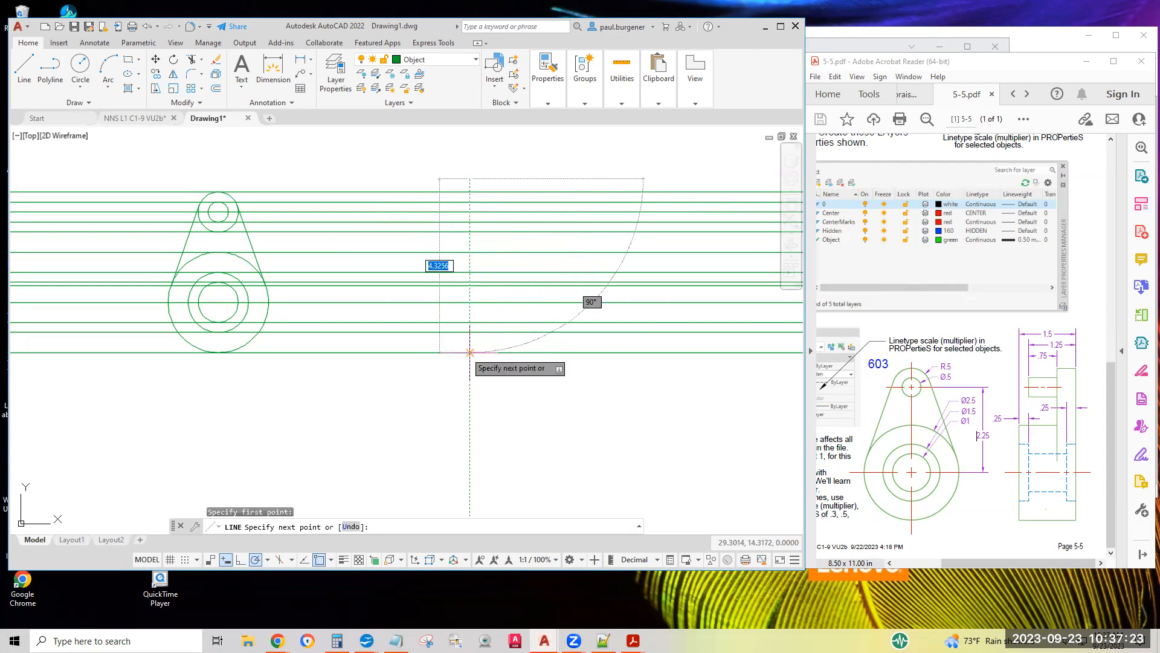
{"action": "left_click", "coordinate": [470, 352]}
{"action": "key", "text": "Return"}
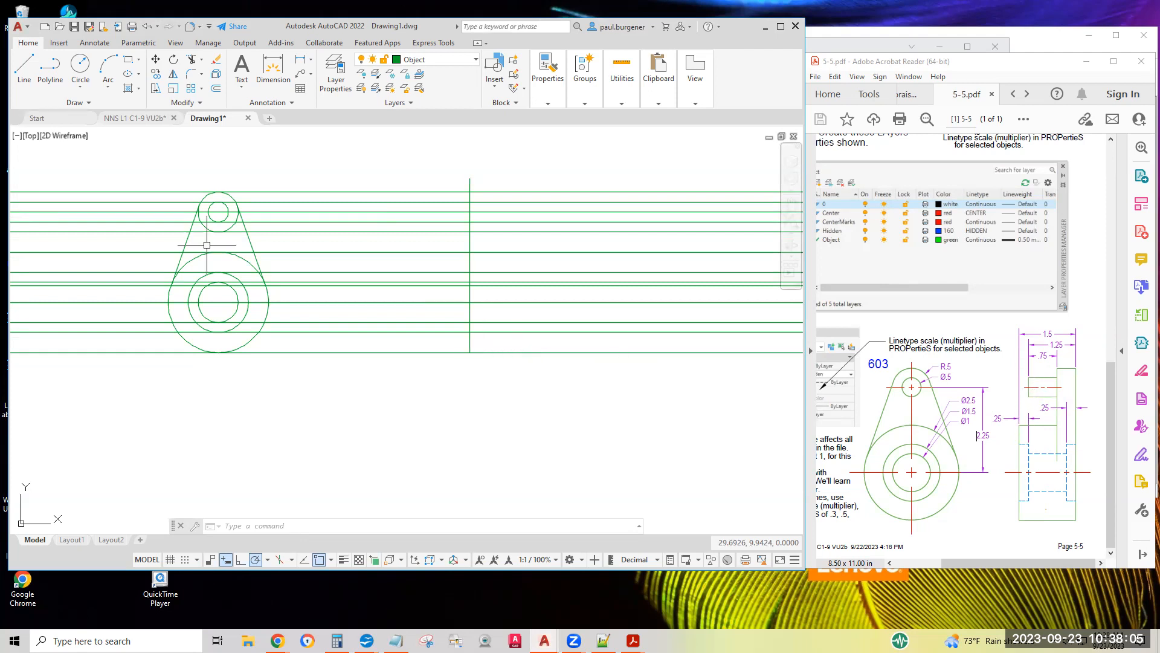
Copy the vertical line toward the front view at distances of 1.25 and 1.5.
{"action": "left_click", "coordinate": [157, 75]}
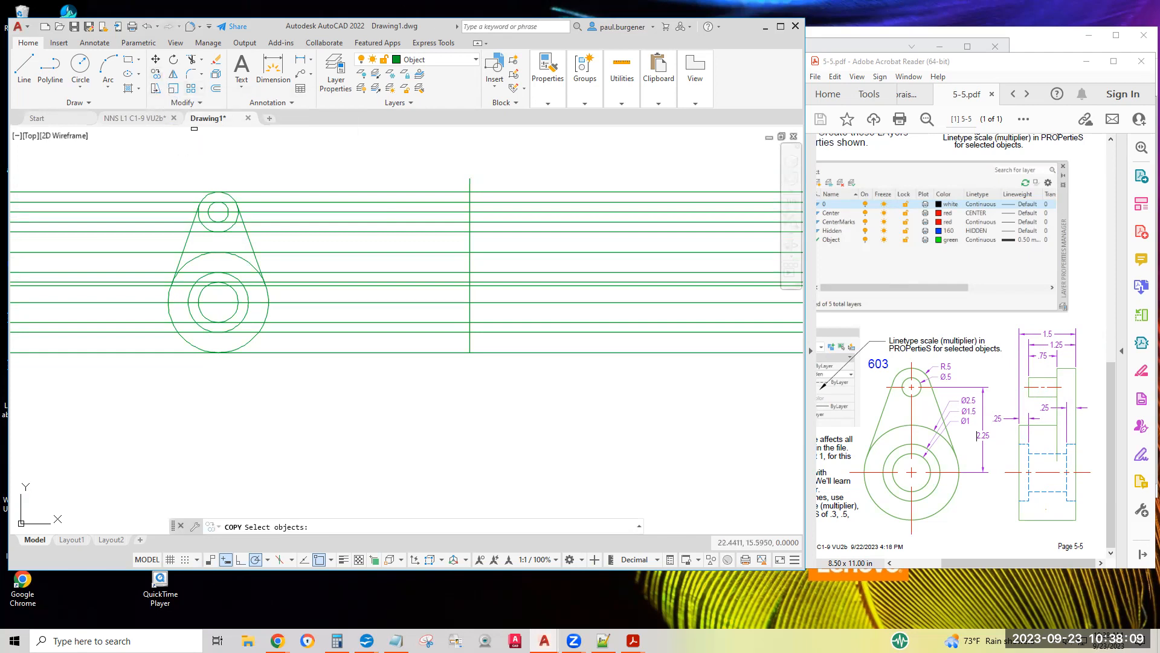
{"action": "left_click", "coordinate": [470, 183]}
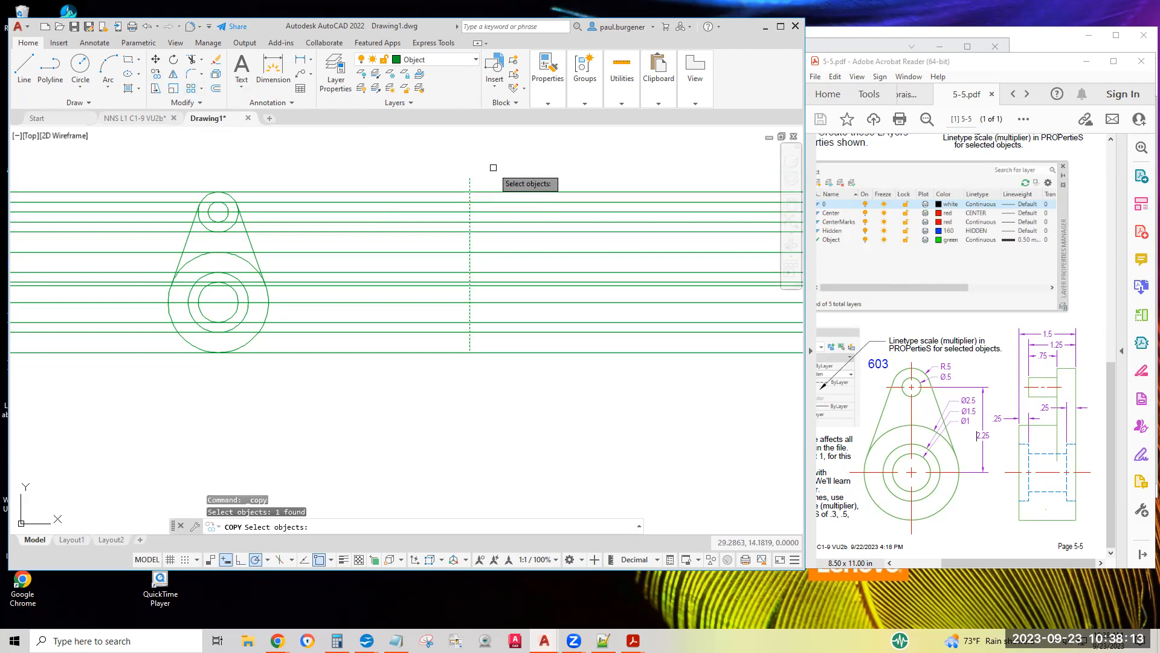
{"action": "key", "text": "Return"}
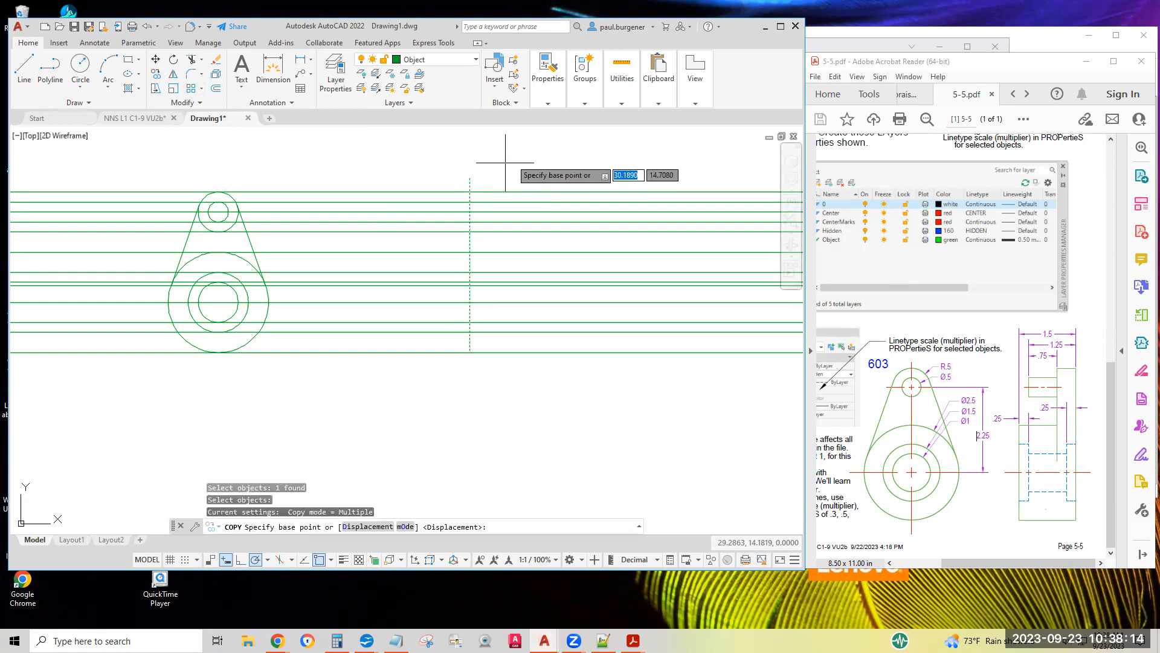
{"action": "left_click", "coordinate": [550, 156]}
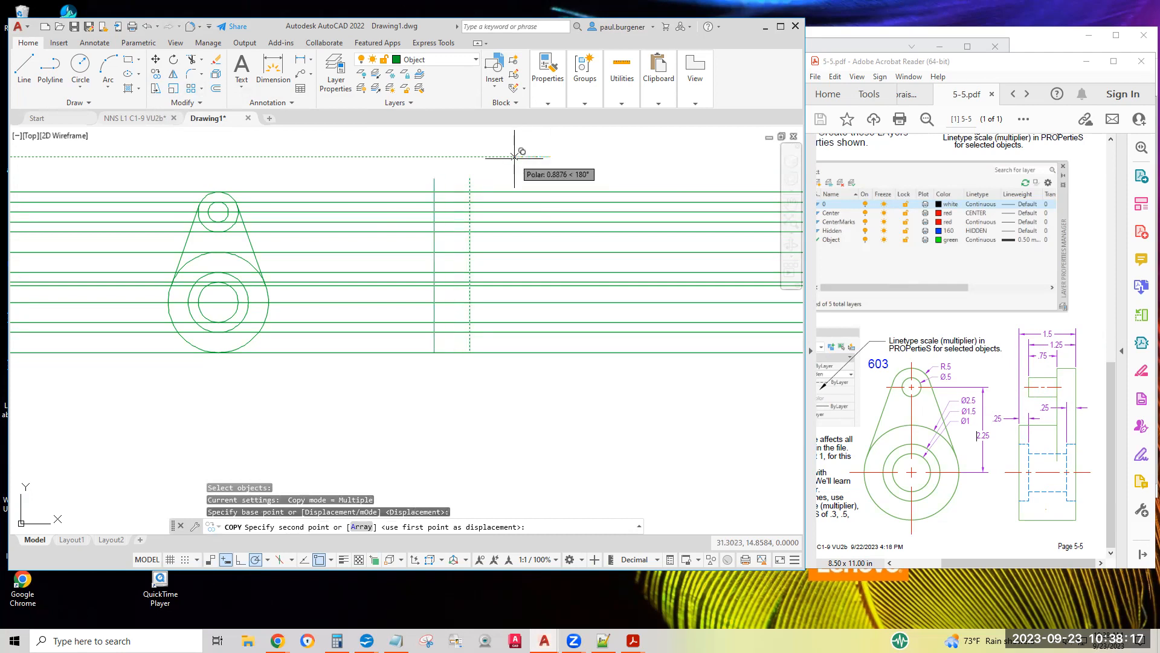
{"action": "type", "text": "1"}
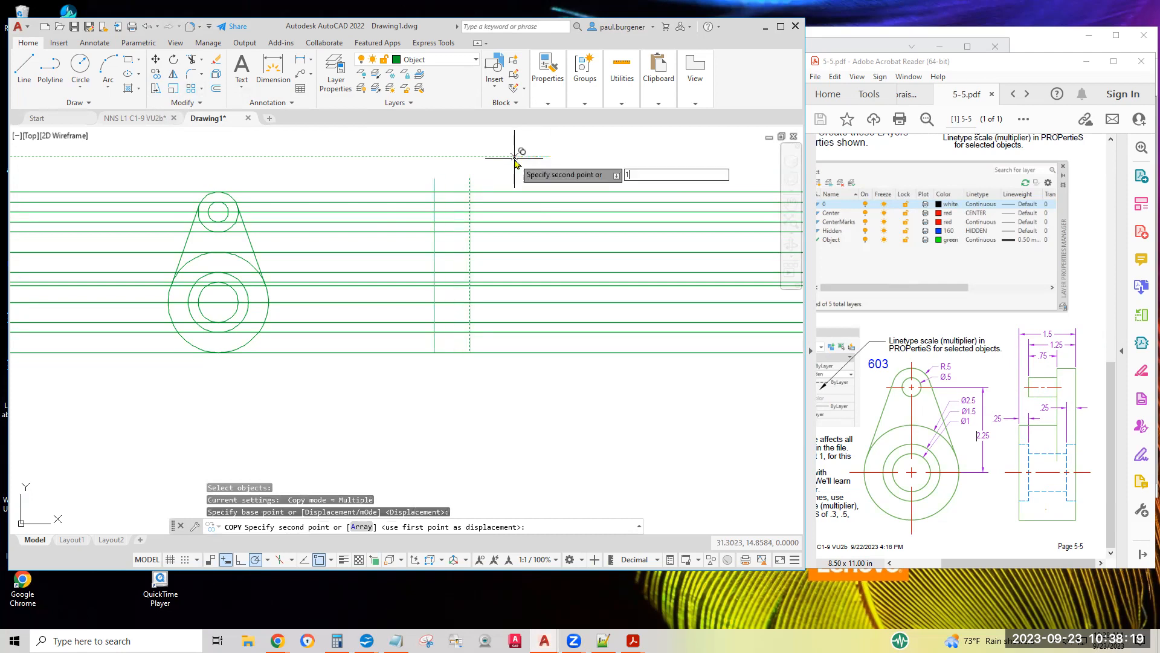
{"action": "type", "text": ".2"}
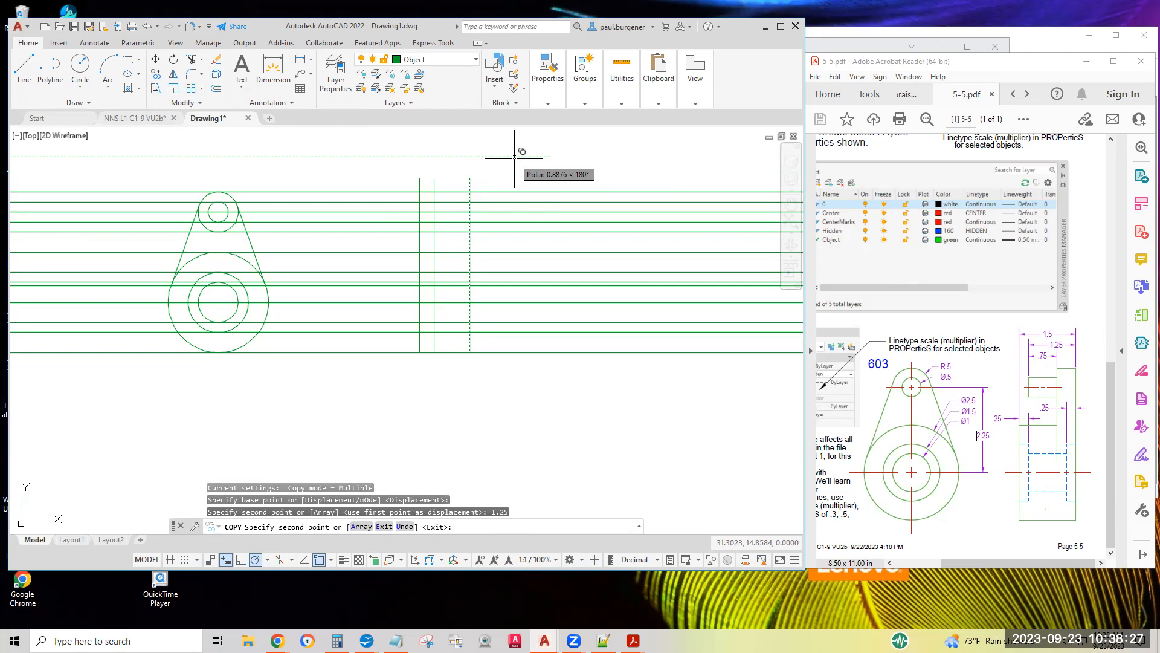
{"action": "type", "text": "1"}
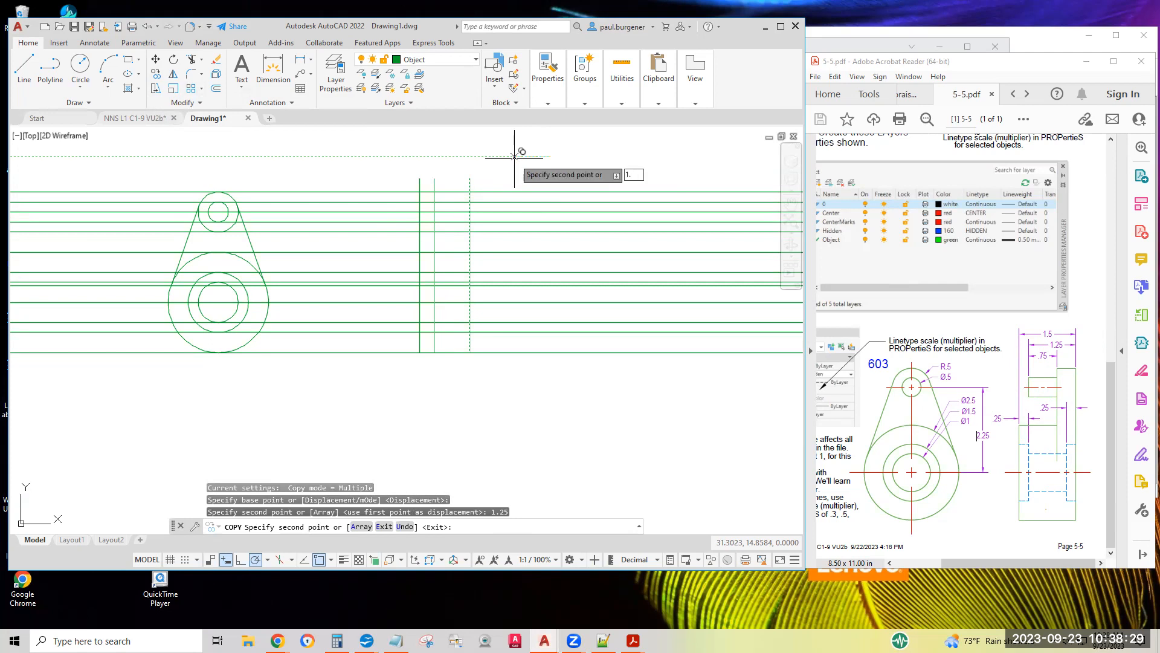
{"action": "type", "text": ".5"}
{"action": "key", "text": "Return"}
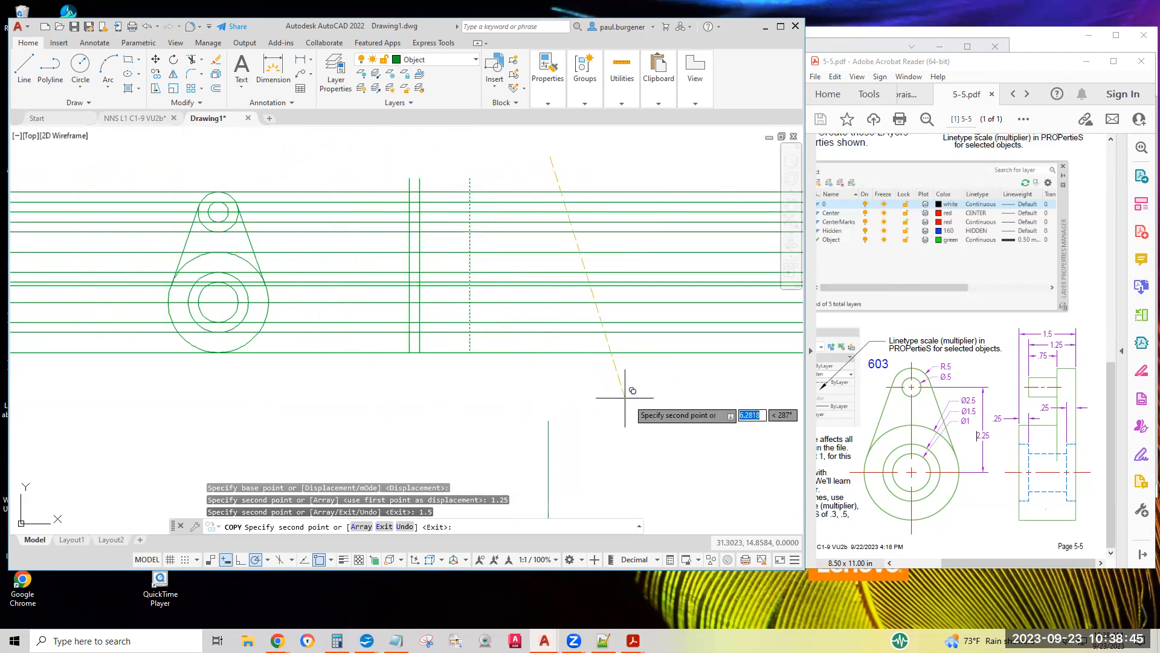
{"action": "key", "text": "Escape"}
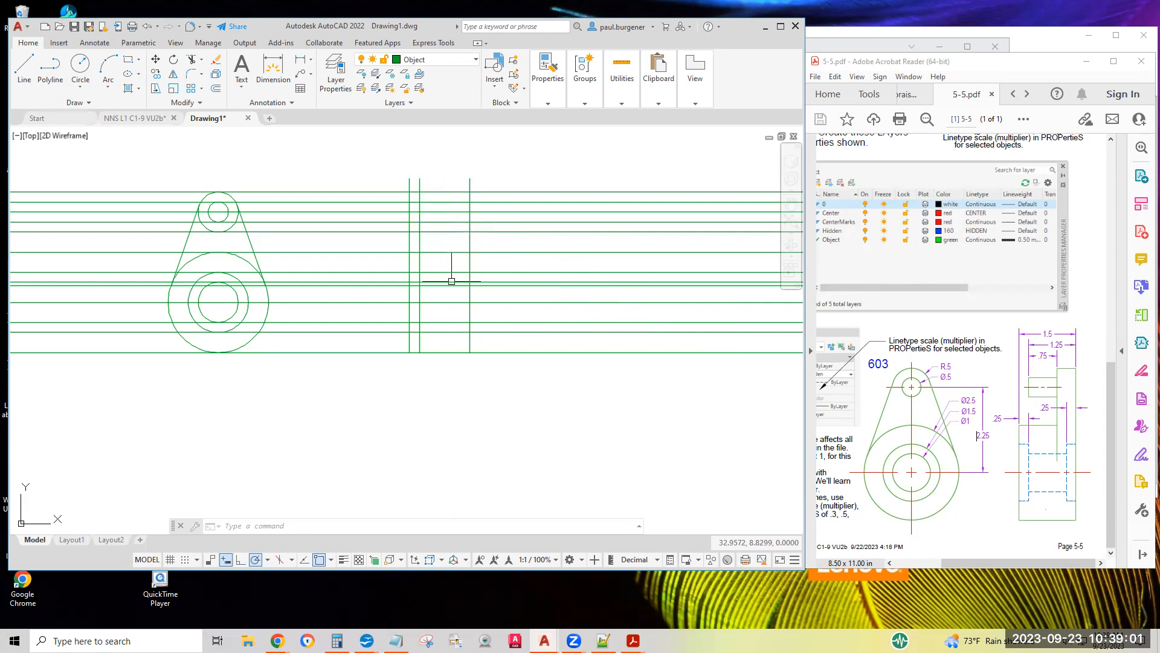
Offset the vertical line at 1.25 by .75 back toward the original vertical line.
{"action": "left_click", "coordinate": [216, 91]}
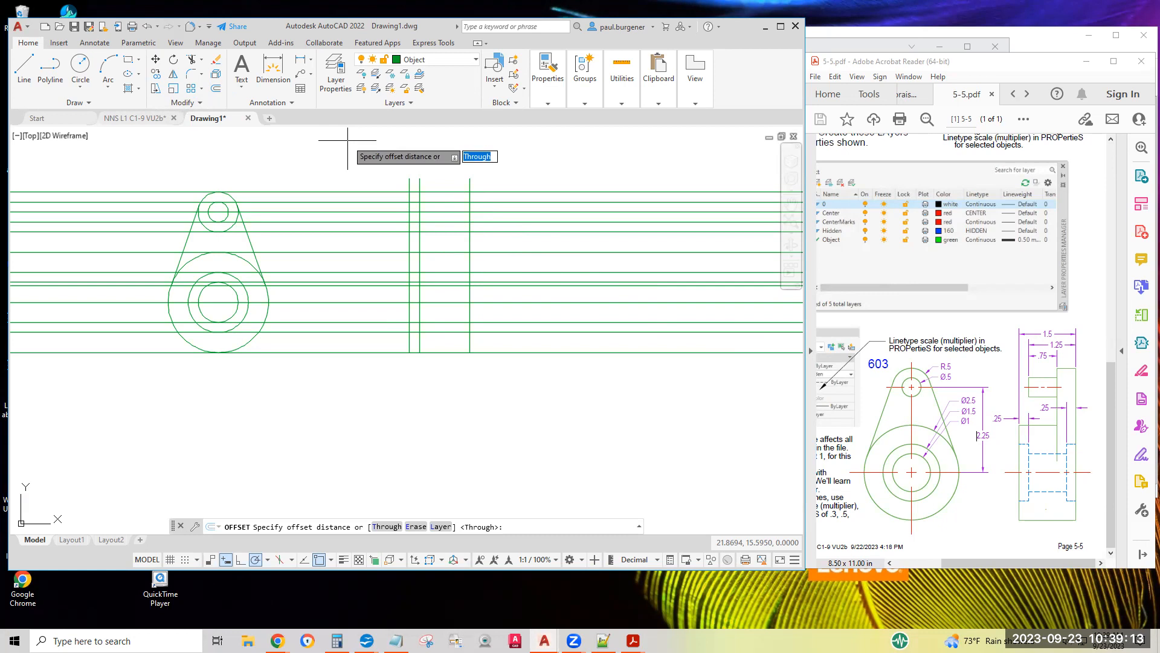
{"action": "key", "text": "BackSpace"}
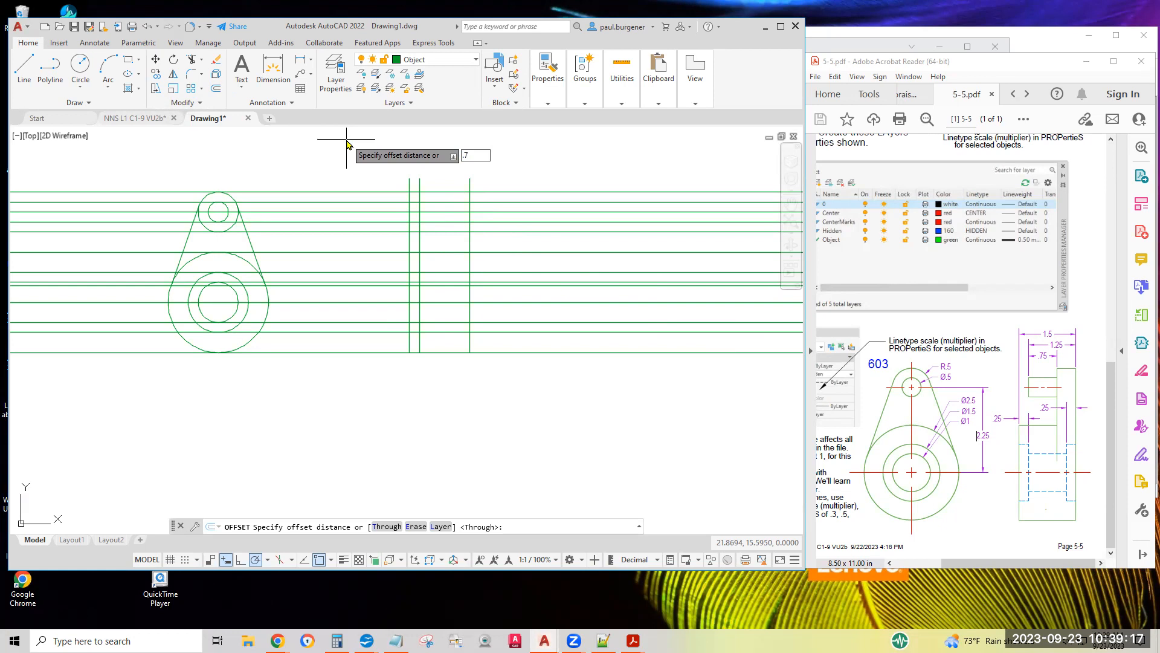
{"action": "key", "text": "Return"}
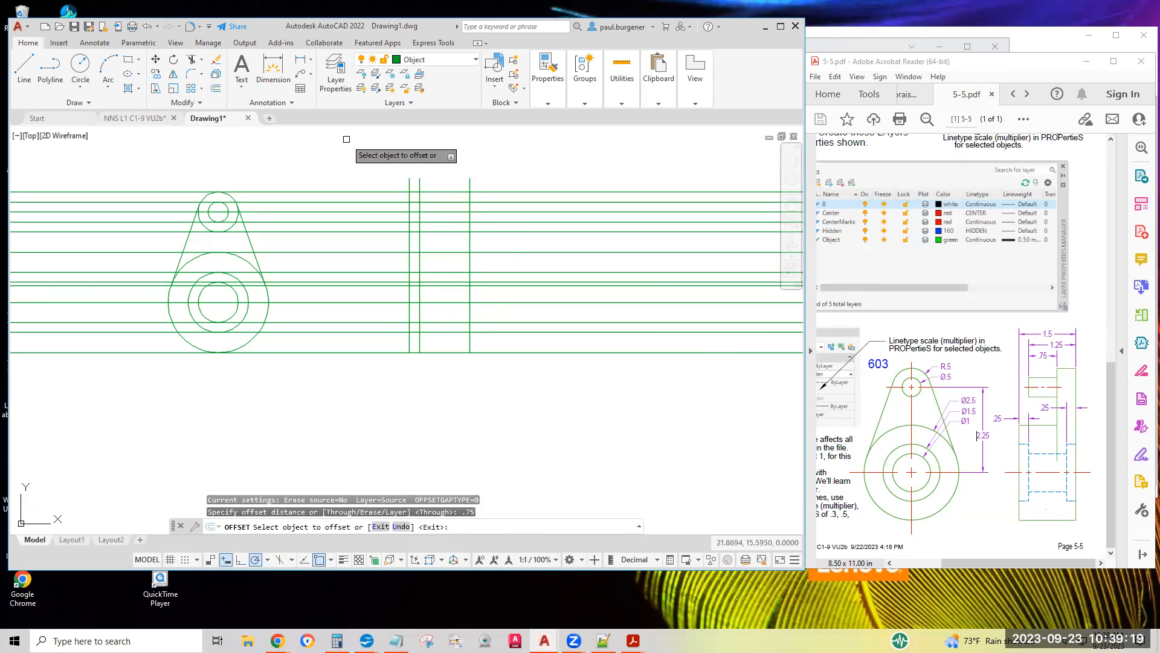
{"action": "left_click", "coordinate": [420, 185]}
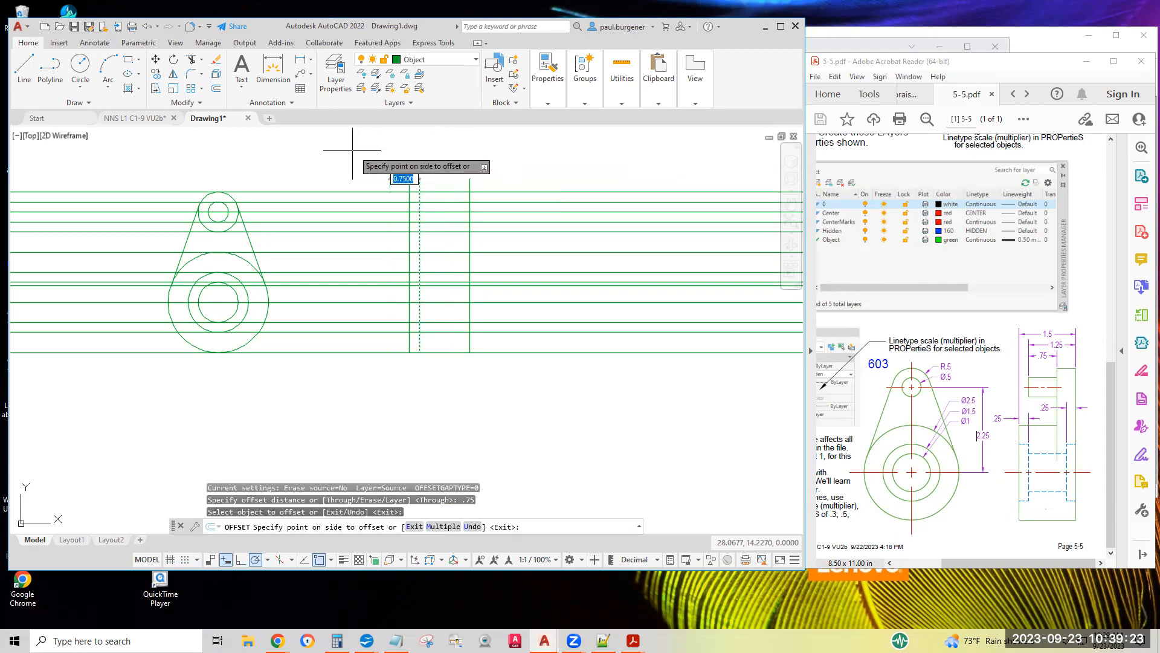
{"action": "left_click", "coordinate": [568, 148]}
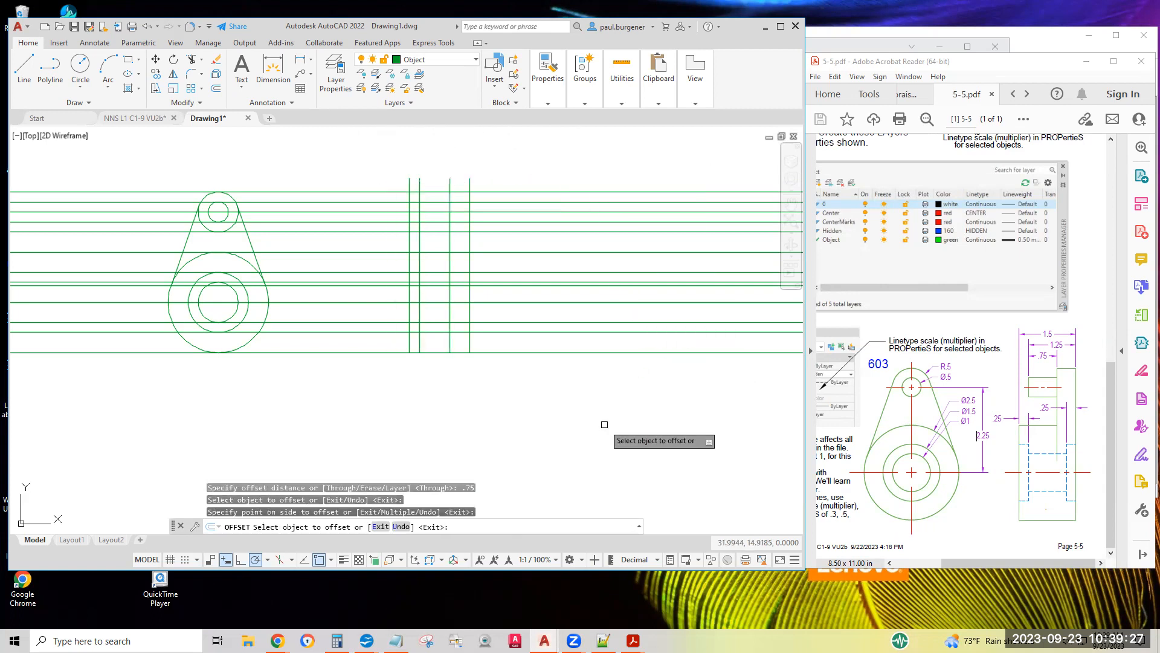
{"action": "key", "text": "Return"}
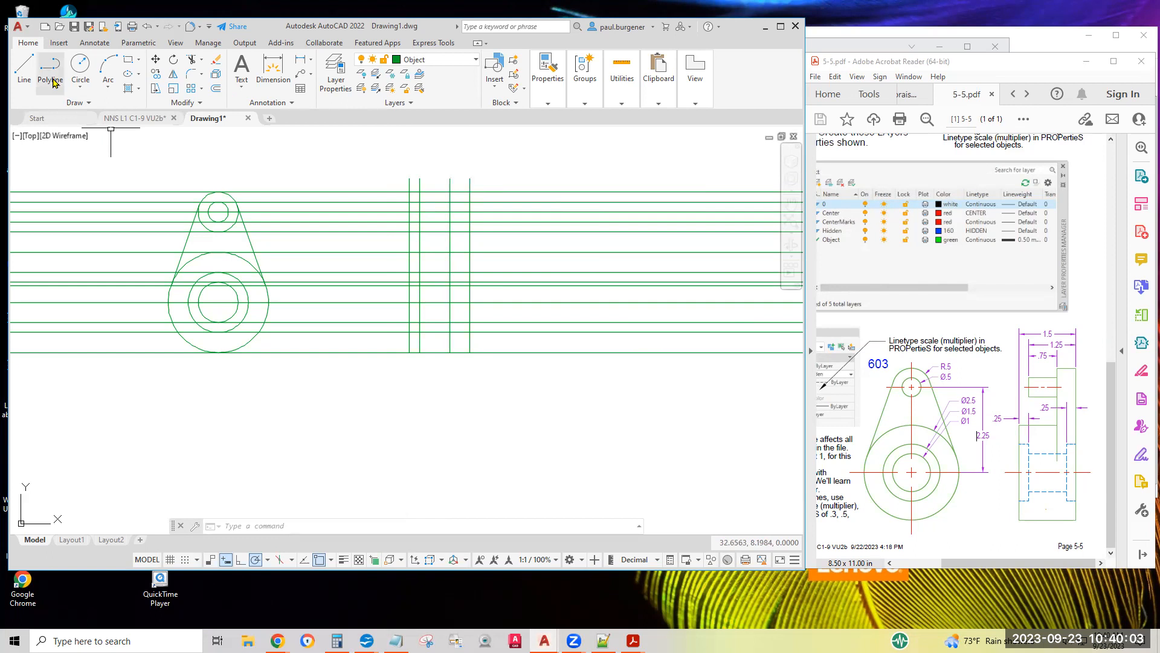
Draw lines along the top construction line from the original vertical to the offset vertical, and down to the tangent-endpoint construction line.
{"action": "left_click", "coordinate": [24, 66]}
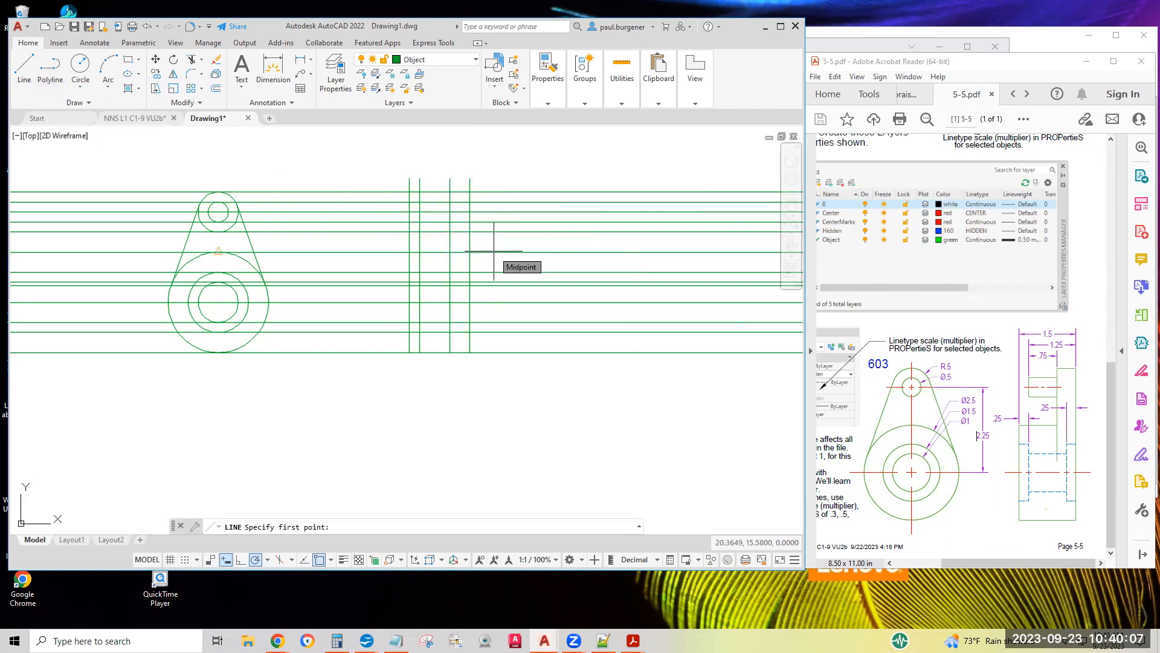
{"action": "left_click", "coordinate": [470, 192]}
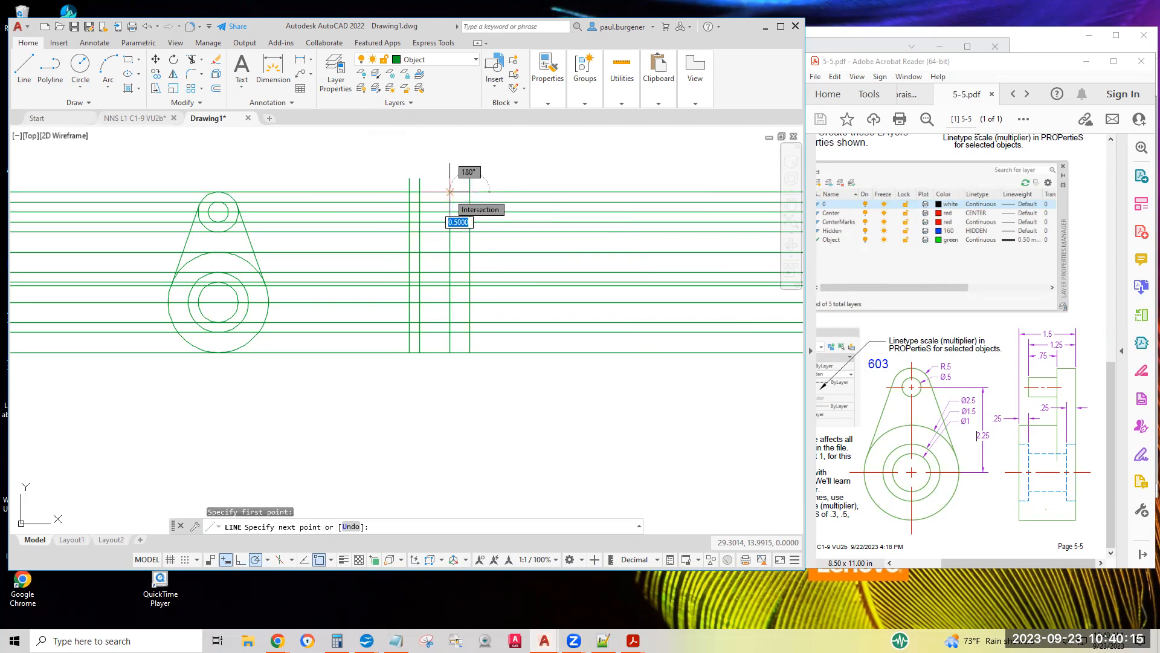
{"action": "left_click", "coordinate": [450, 192]}
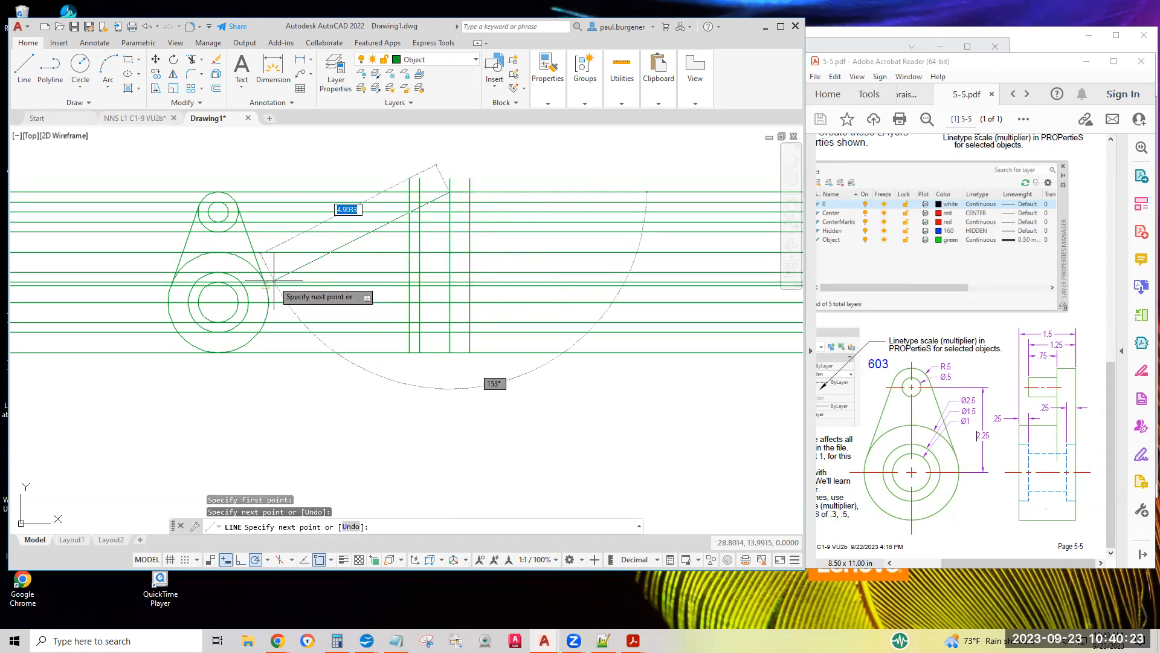
{"action": "left_click", "coordinate": [450, 284]}
{"action": "key", "text": "Return"}
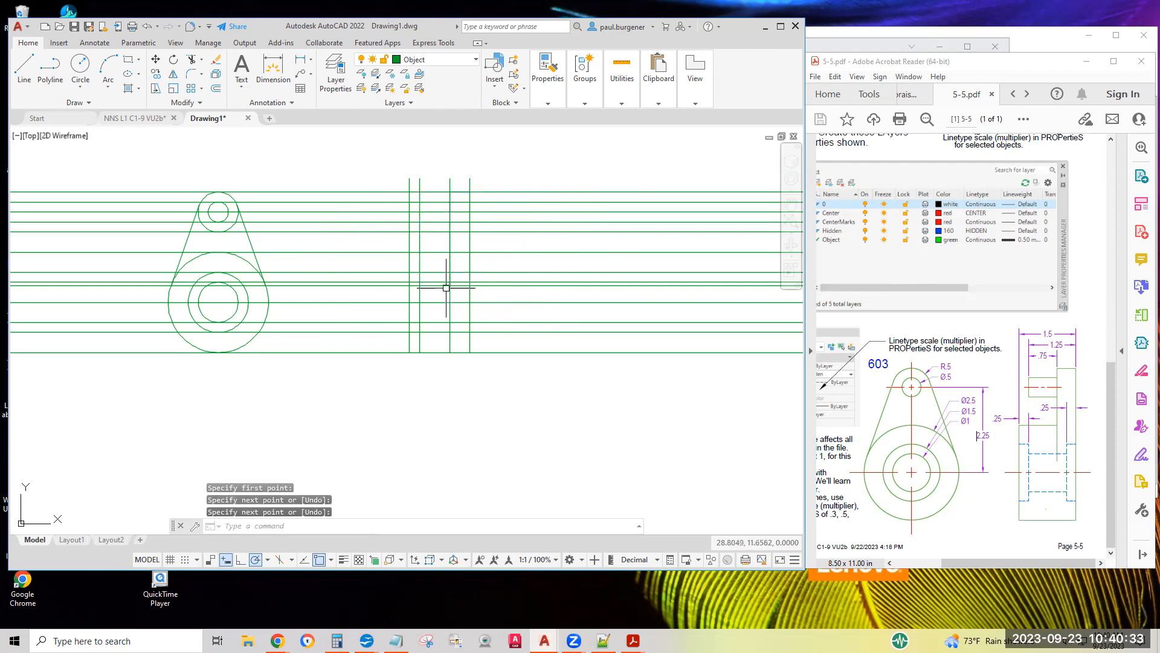
{"action": "right_click", "coordinate": [507, 354]}
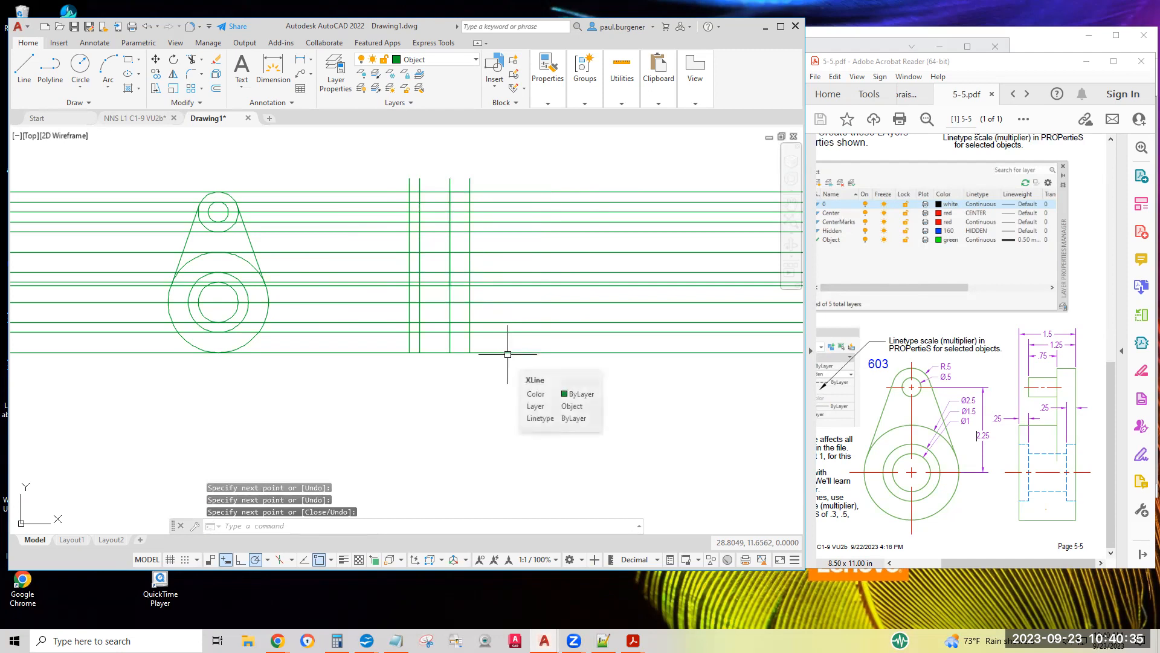
Draw the side view's lower outline from the offset vertical along the Ø2.5 circle's top line, down, across the bottom, and up to the top construction line.
{"action": "key", "text": "Escape"}
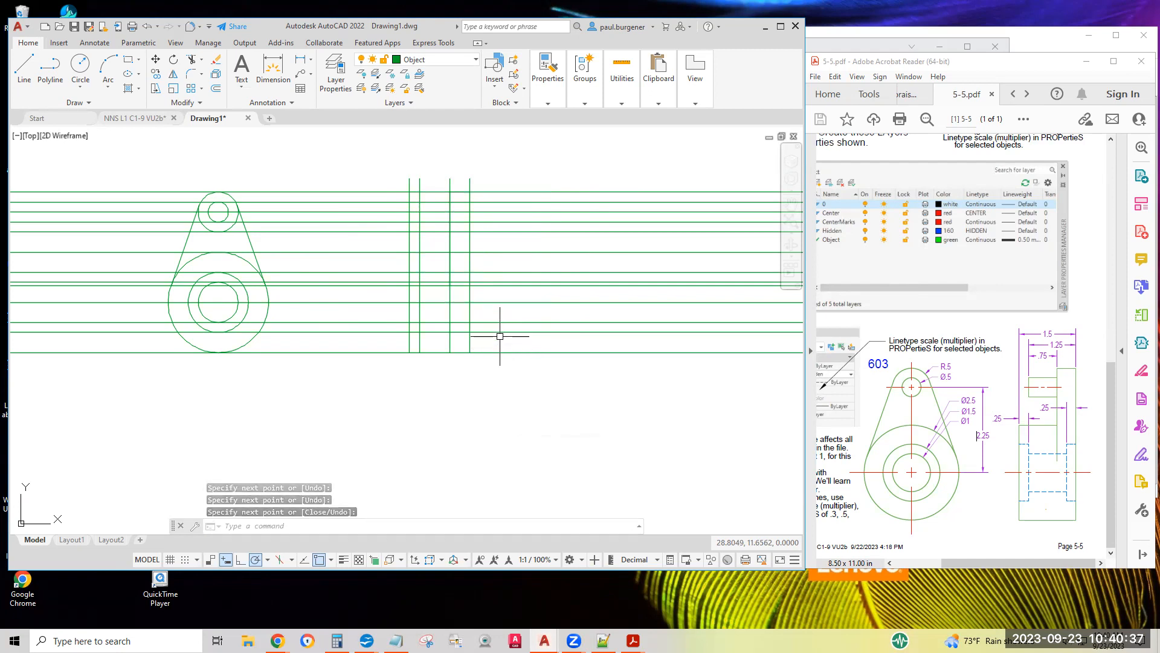
{"action": "key", "text": "Return"}
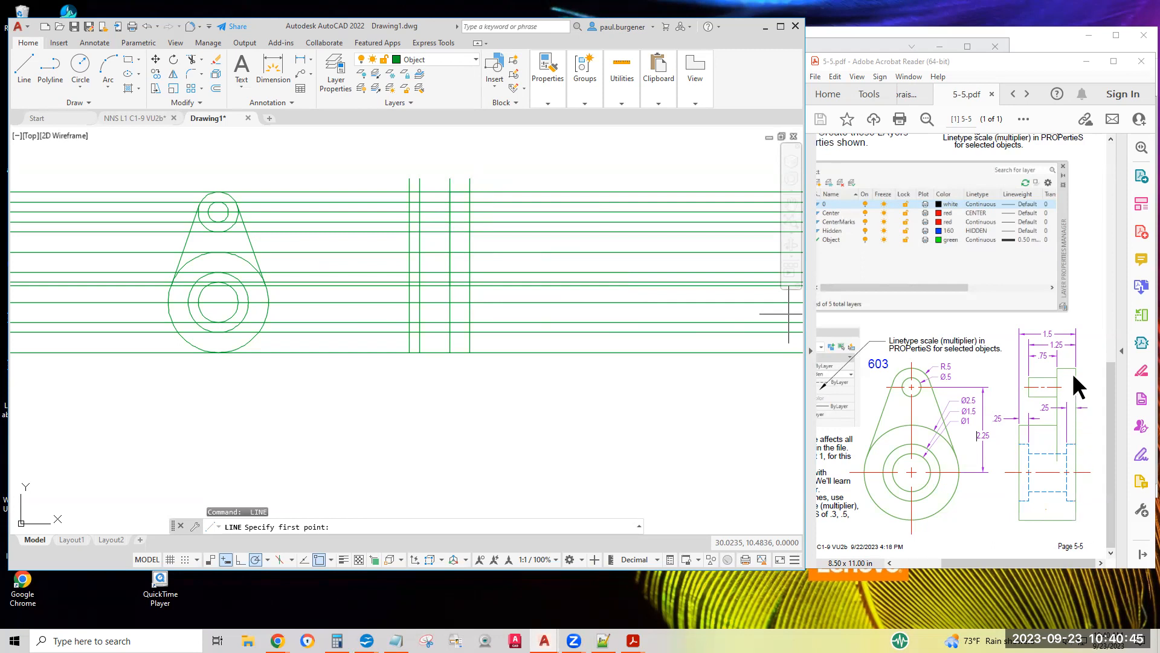
{"action": "left_click", "coordinate": [449, 251]}
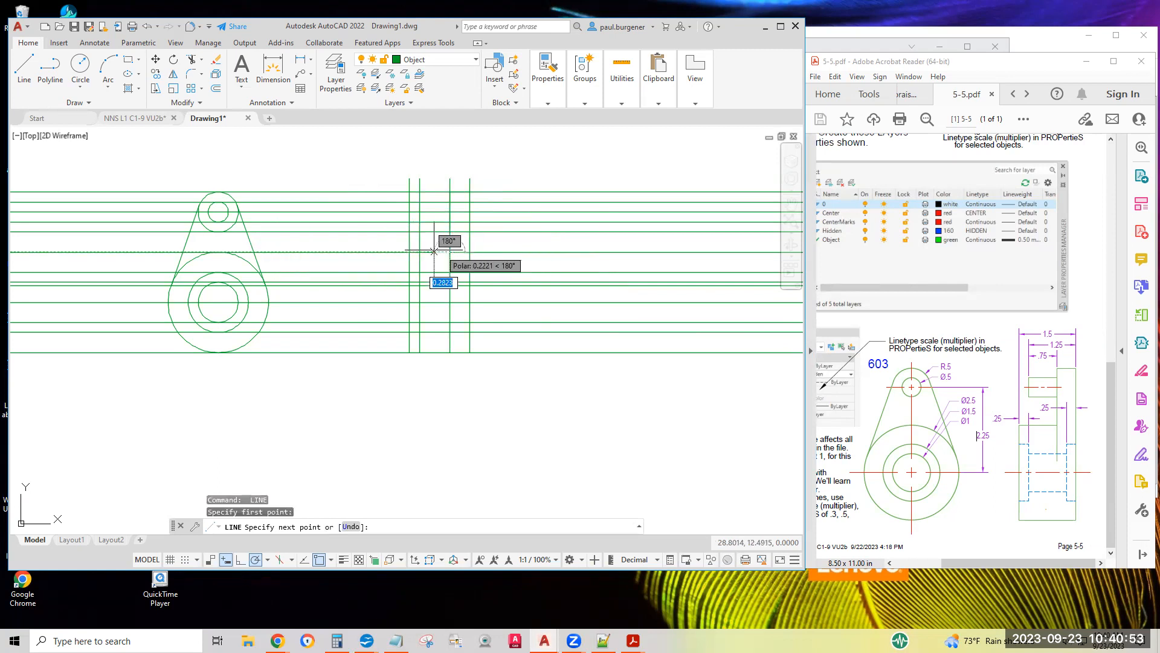
{"action": "left_click", "coordinate": [409, 252]}
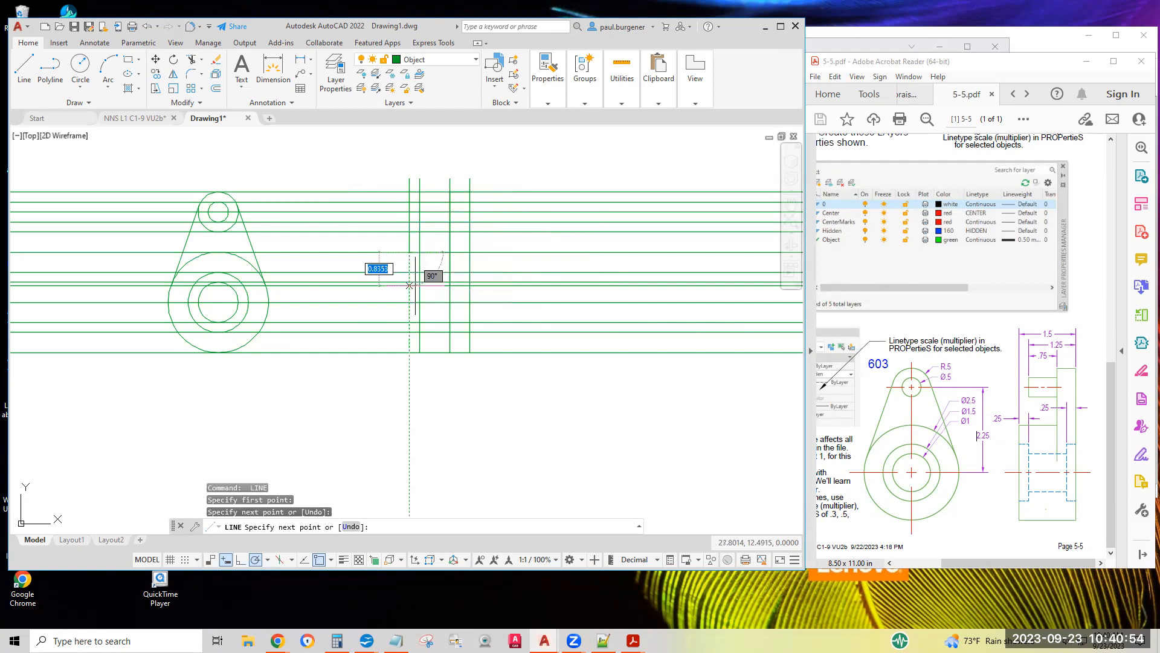
{"action": "left_click", "coordinate": [410, 352]}
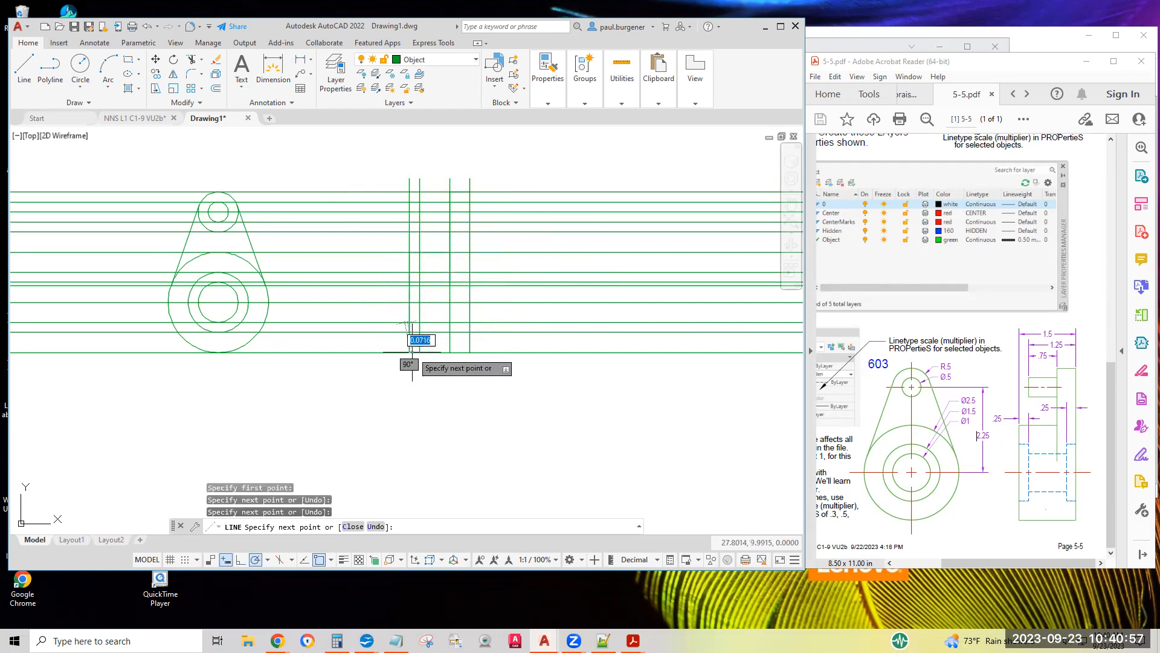
{"action": "left_click", "coordinate": [469, 352]}
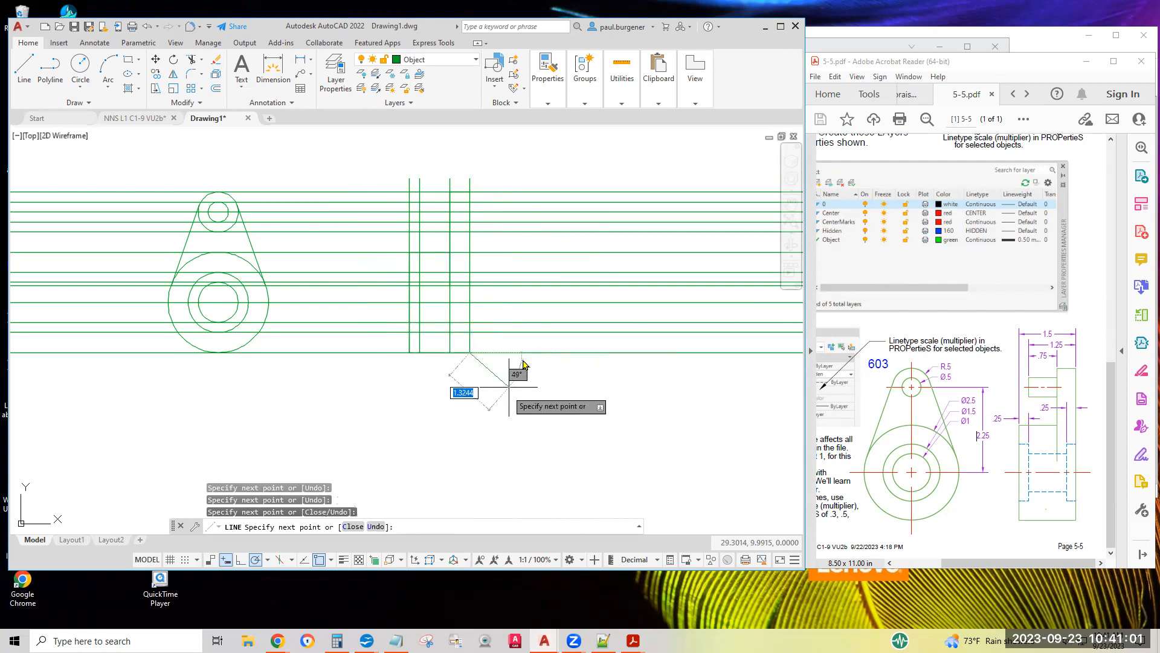
{"action": "left_click", "coordinate": [470, 192]}
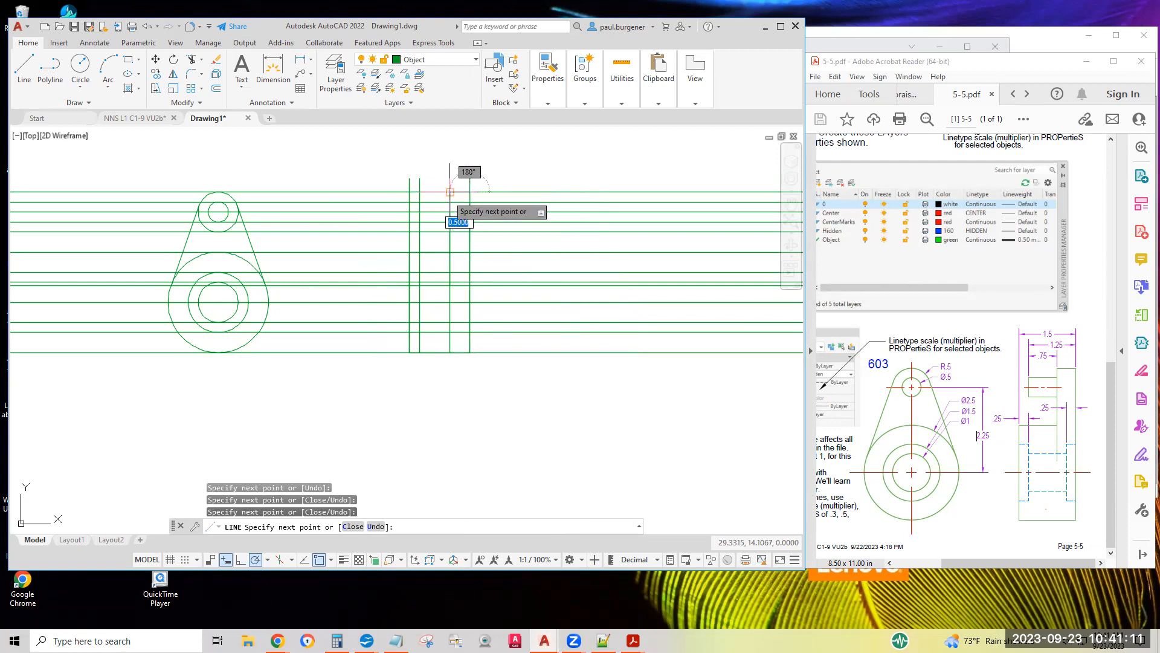
{"action": "scroll", "coordinate": [446, 193], "scroll_direction": "up", "scroll_amount": 8}
{"action": "scroll", "coordinate": [478, 189], "scroll_direction": "down", "scroll_amount": 8}
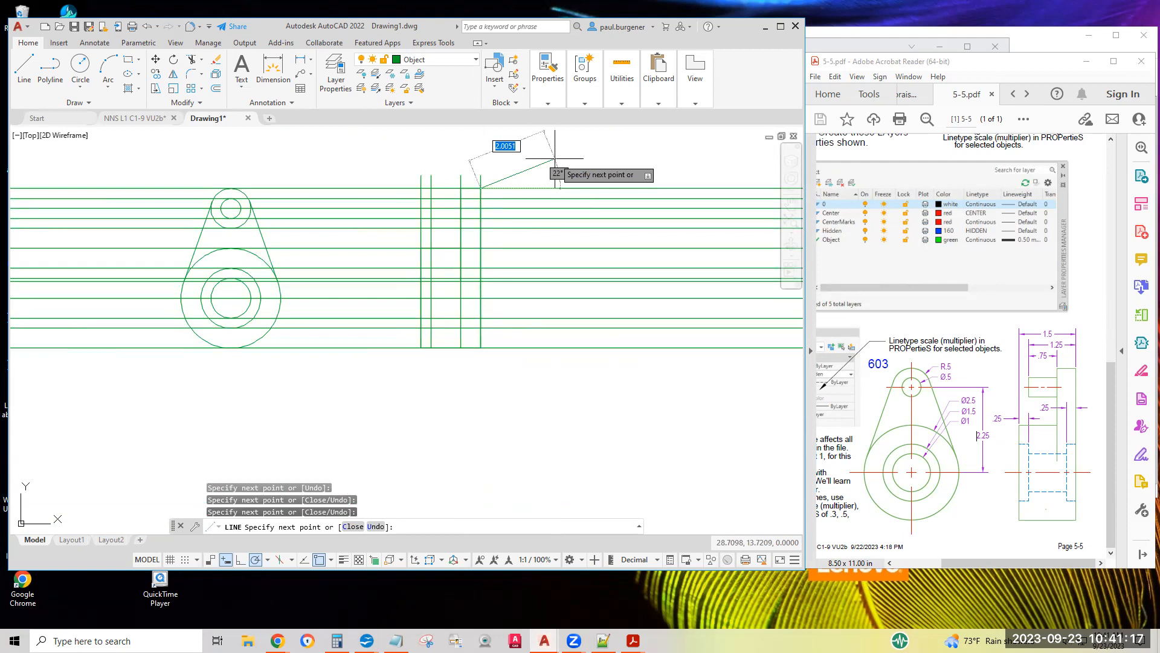
{"action": "key", "text": "Return"}
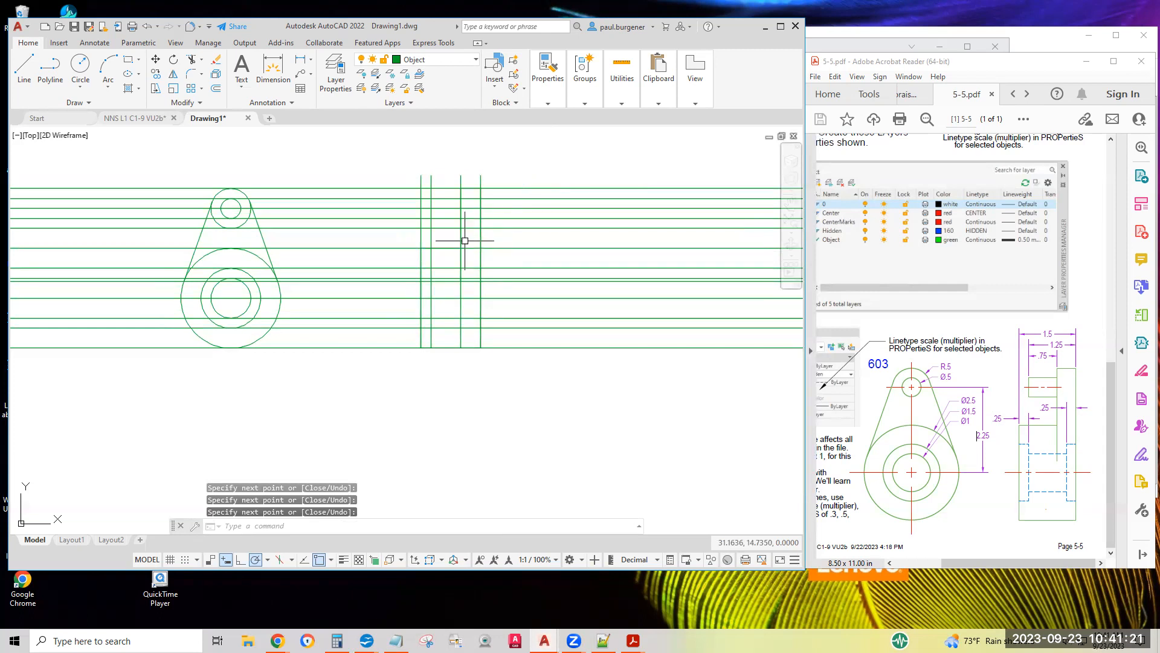
{"action": "scroll", "coordinate": [464, 241], "scroll_direction": "up", "scroll_amount": 4}
{"action": "left_click", "coordinate": [216, 59]}
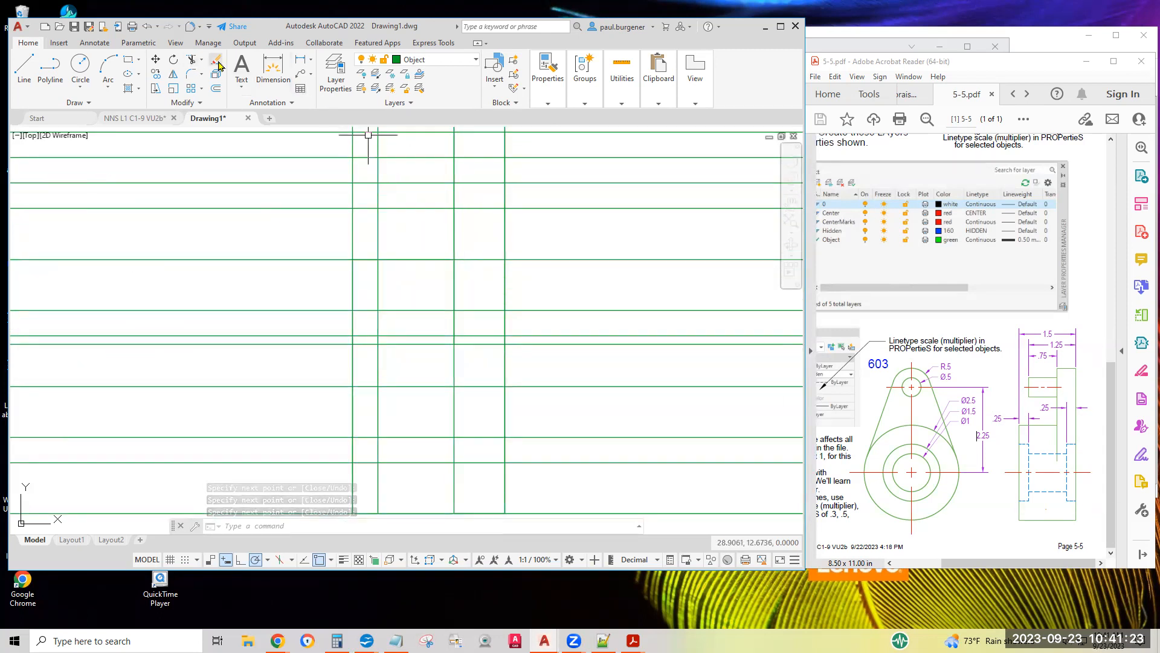
{"action": "left_click", "coordinate": [462, 172]}
{"action": "left_click", "coordinate": [452, 170]}
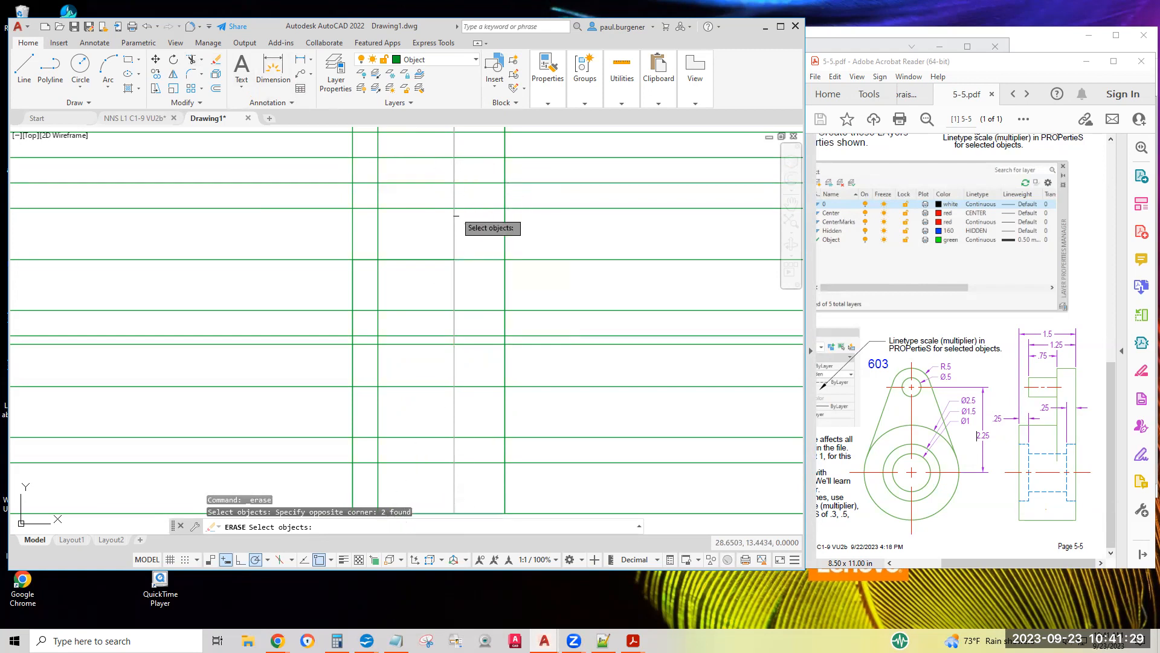
{"action": "scroll", "coordinate": [467, 181], "scroll_direction": "down", "scroll_amount": 4}
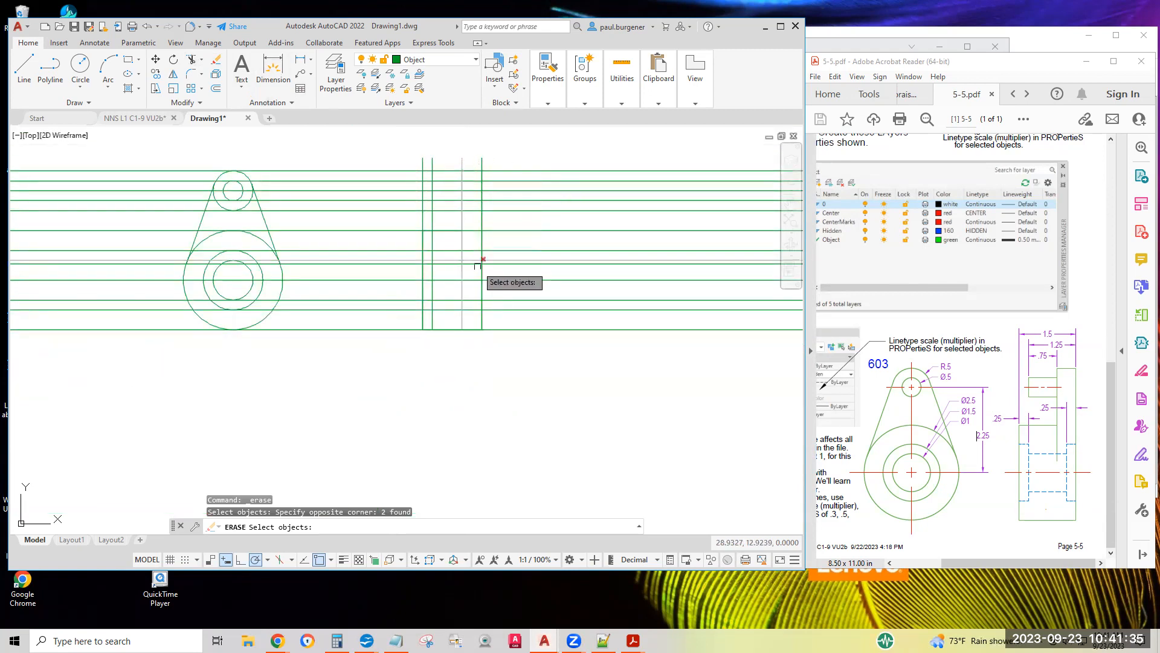
{"action": "key", "text": "Escape"}
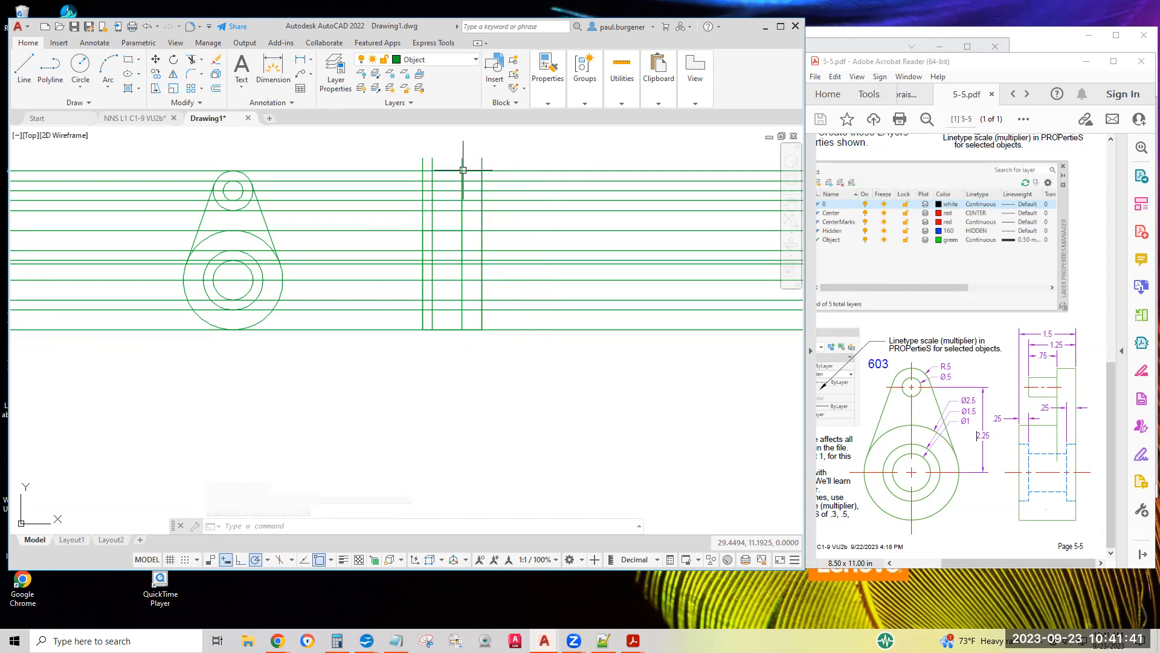
{"action": "scroll", "coordinate": [461, 171], "scroll_direction": "up", "scroll_amount": 4}
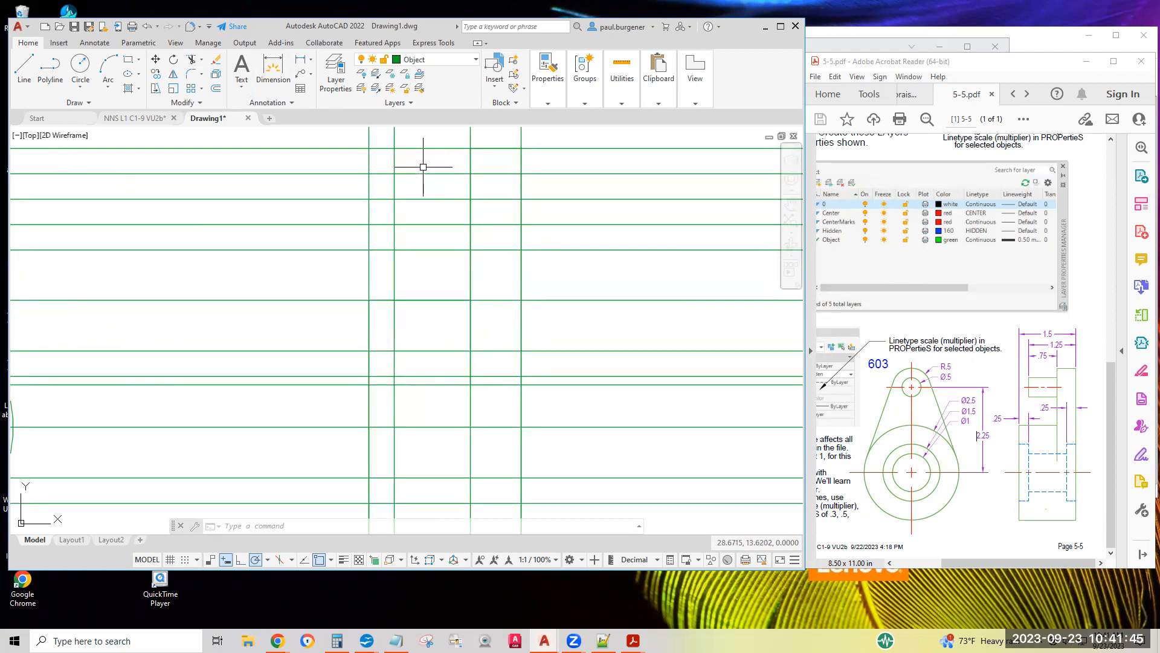
{"action": "type", "text": "e"}
{"action": "key", "text": "Return"}
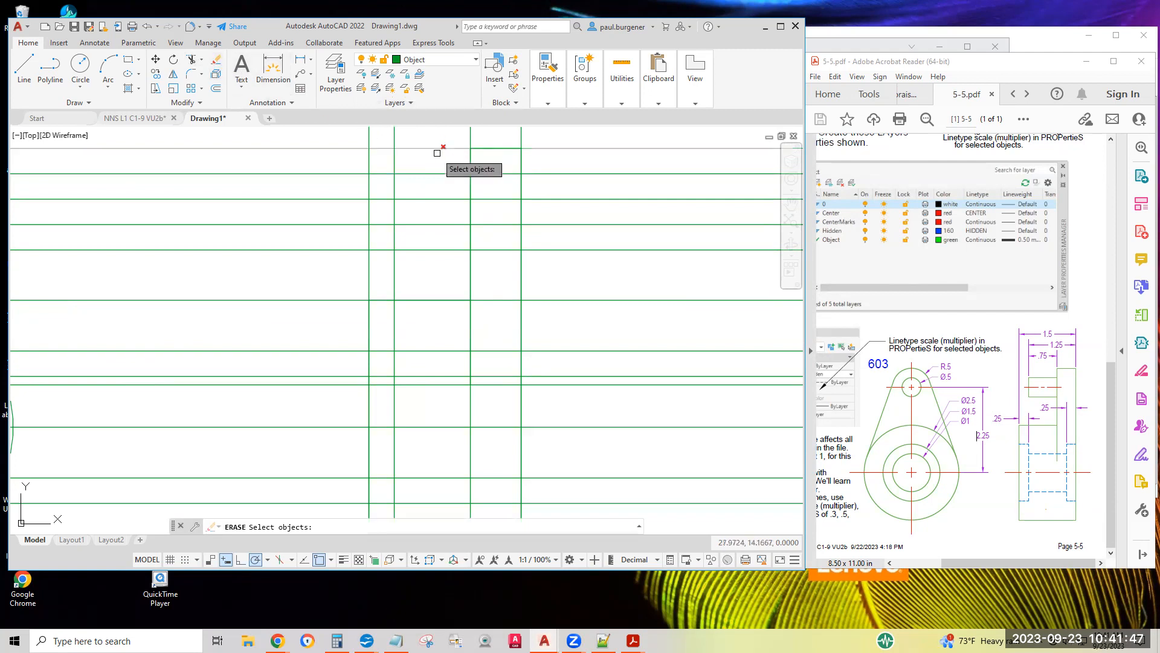
{"action": "scroll", "coordinate": [455, 174], "scroll_direction": "down", "scroll_amount": 4}
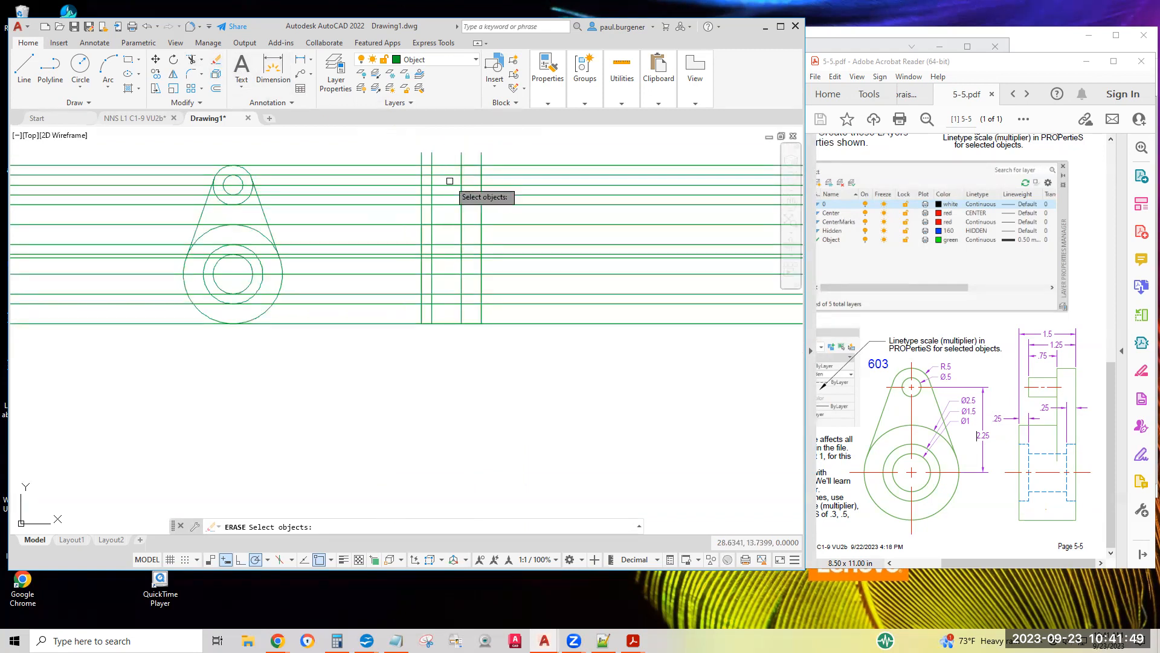
{"action": "left_click", "coordinate": [452, 170]}
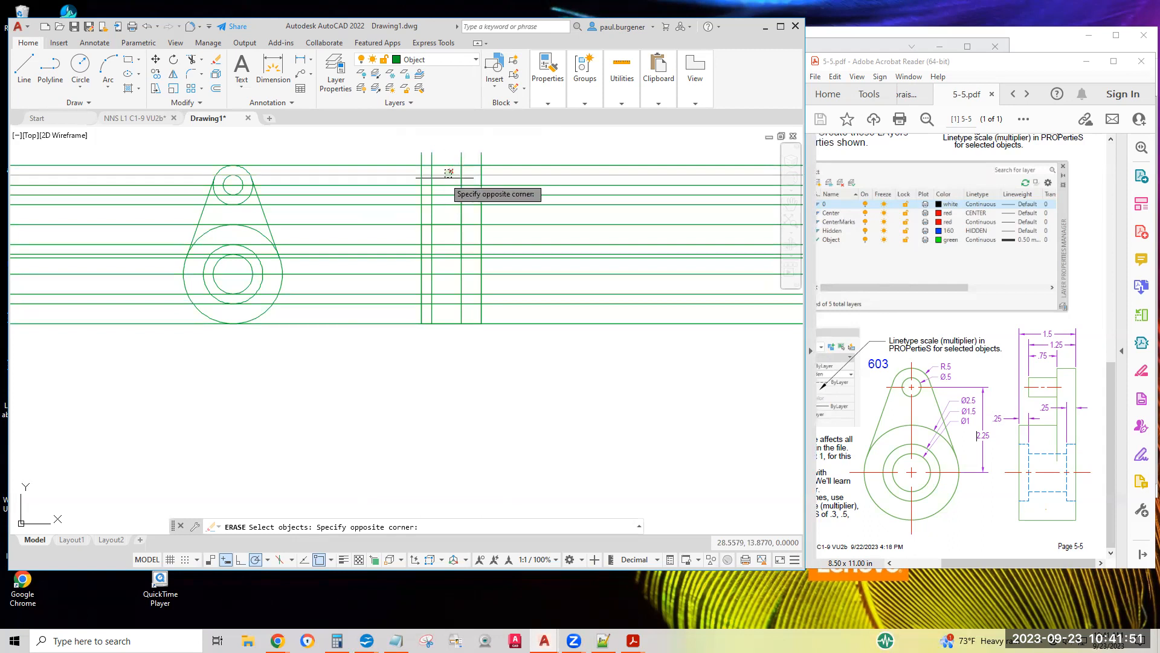
{"action": "left_click", "coordinate": [444, 179]}
{"action": "key", "text": "Escape"}
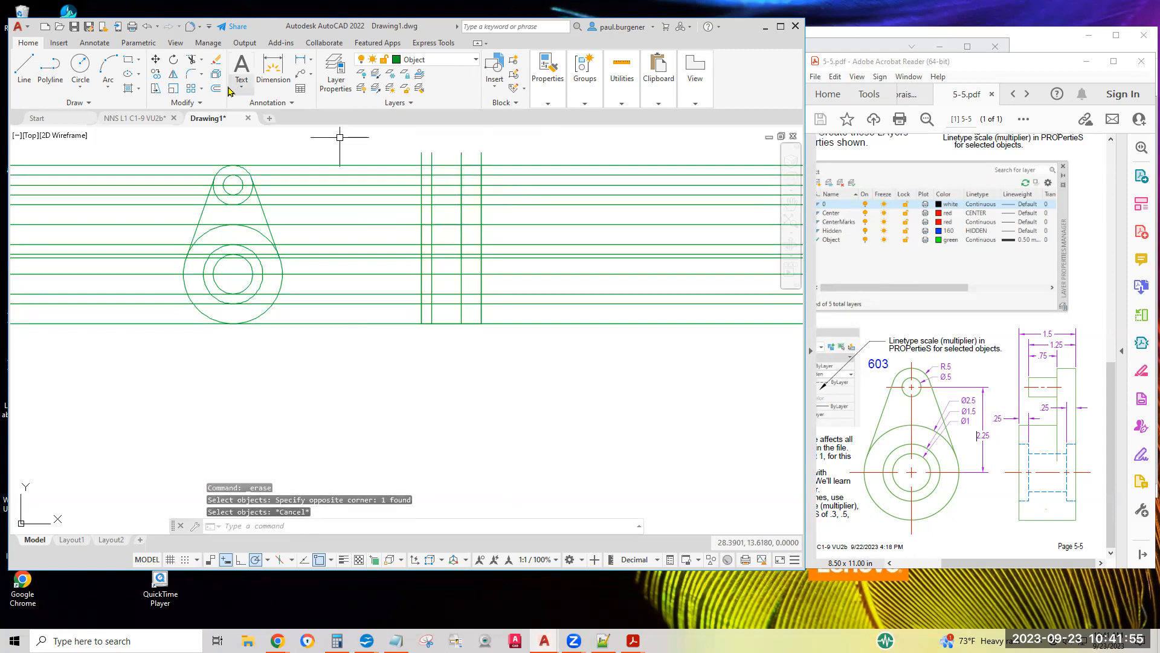
Draw the small boss outline in the side view, .75 long and .5 high, along the upper hole's construction lines.
{"action": "left_click", "coordinate": [24, 65]}
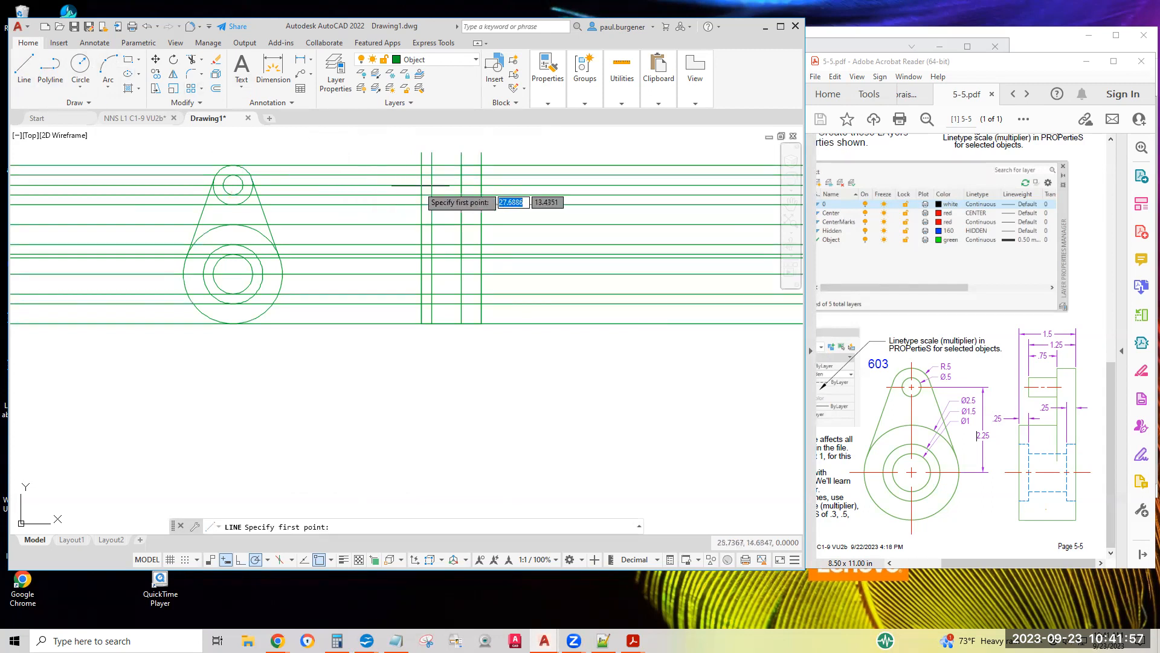
{"action": "left_click", "coordinate": [461, 175]}
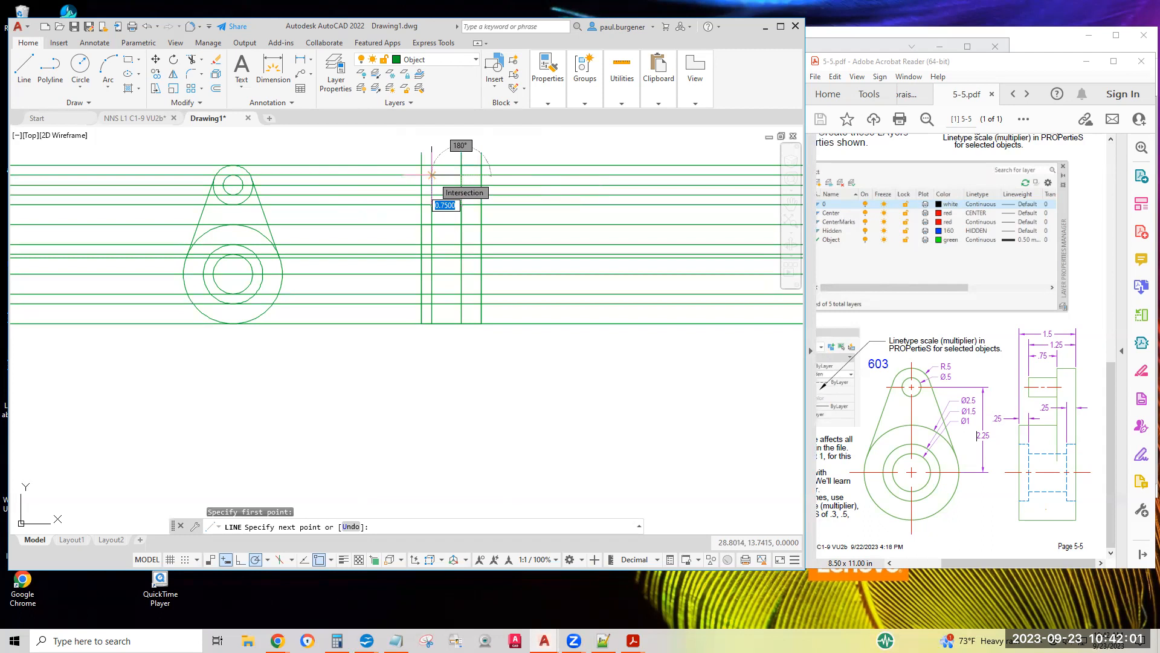
{"action": "left_click", "coordinate": [431, 175]}
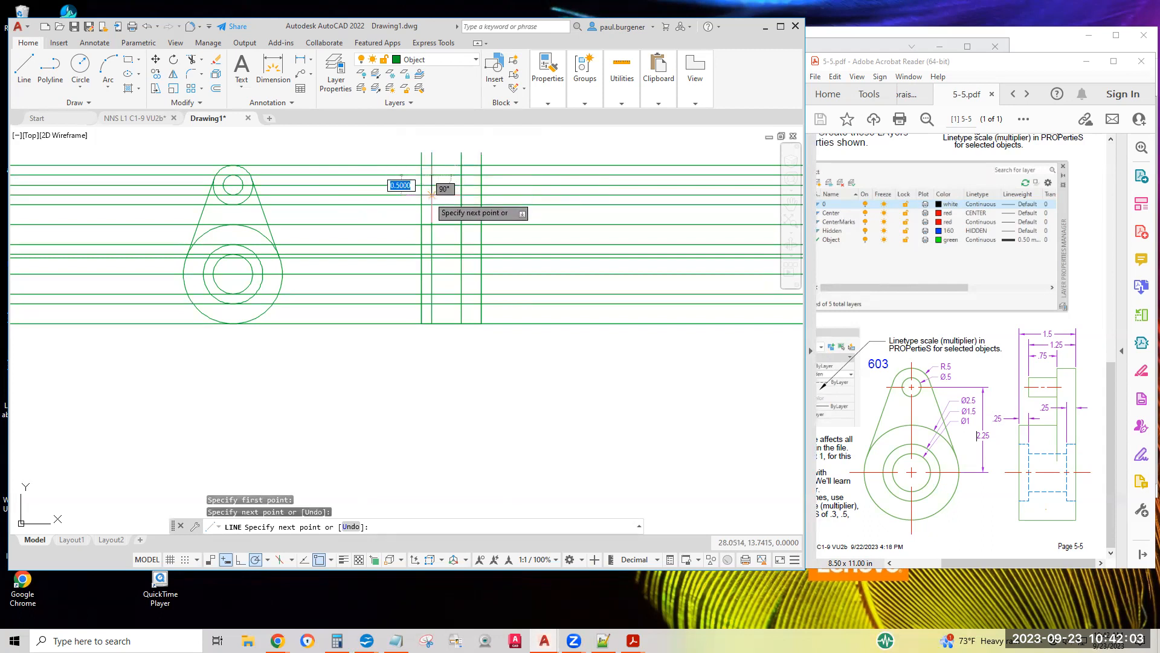
{"action": "left_click", "coordinate": [432, 195]}
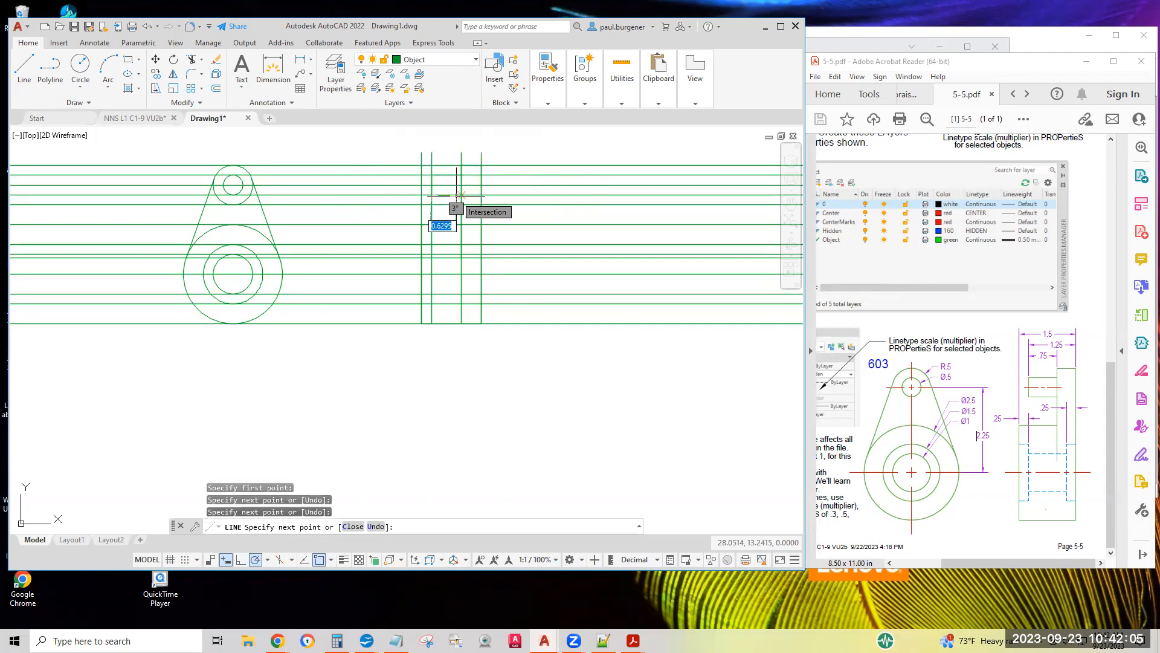
{"action": "left_click", "coordinate": [460, 195]}
{"action": "key", "text": "Return"}
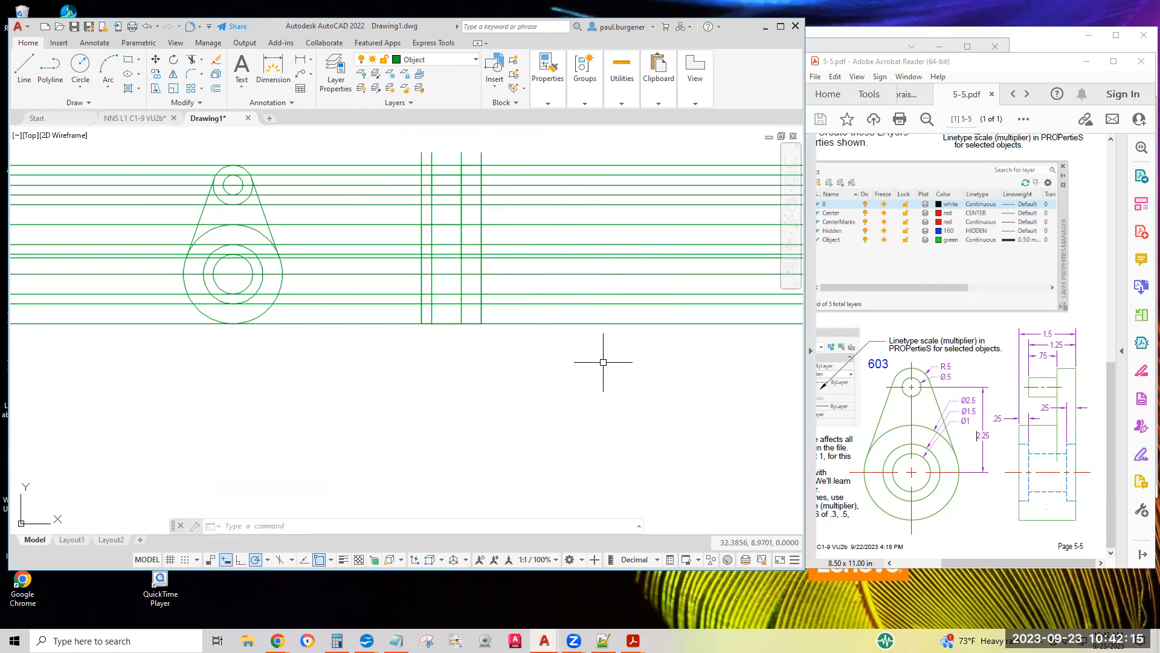
Make the Hidden layer current and draw the .25 deep counterbore at the side view's edge nearest the front view, between the Ø1.5 construction lines.
{"action": "left_click", "coordinate": [465, 61]}
{"action": "left_click", "coordinate": [434, 119]}
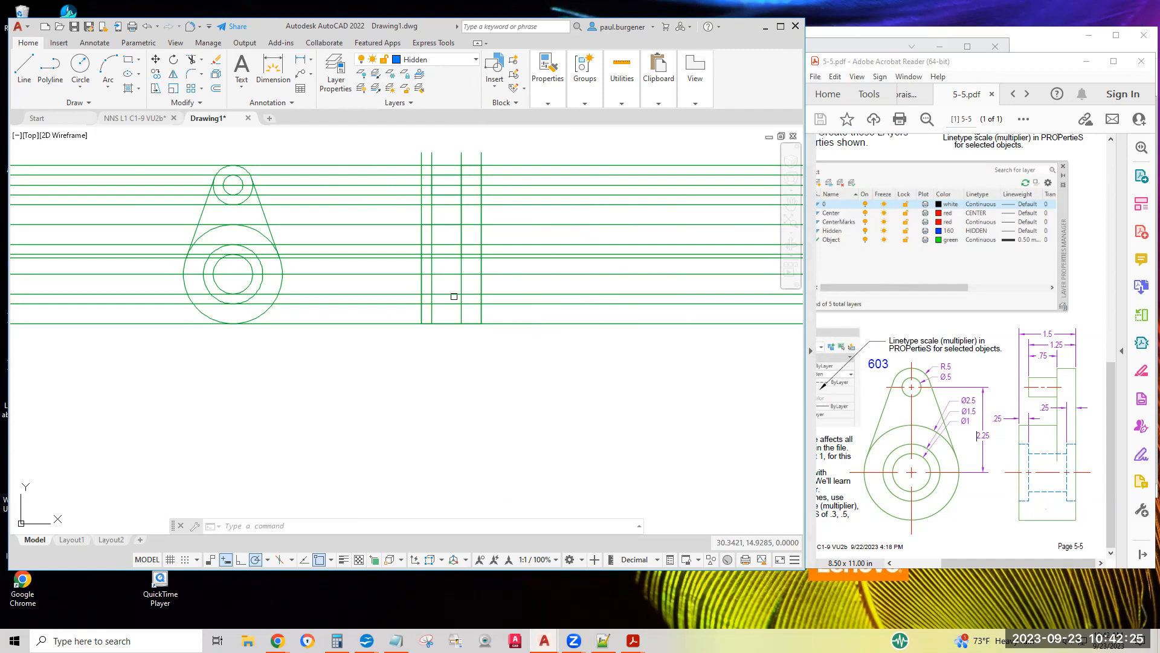
{"action": "left_click", "coordinate": [24, 70]}
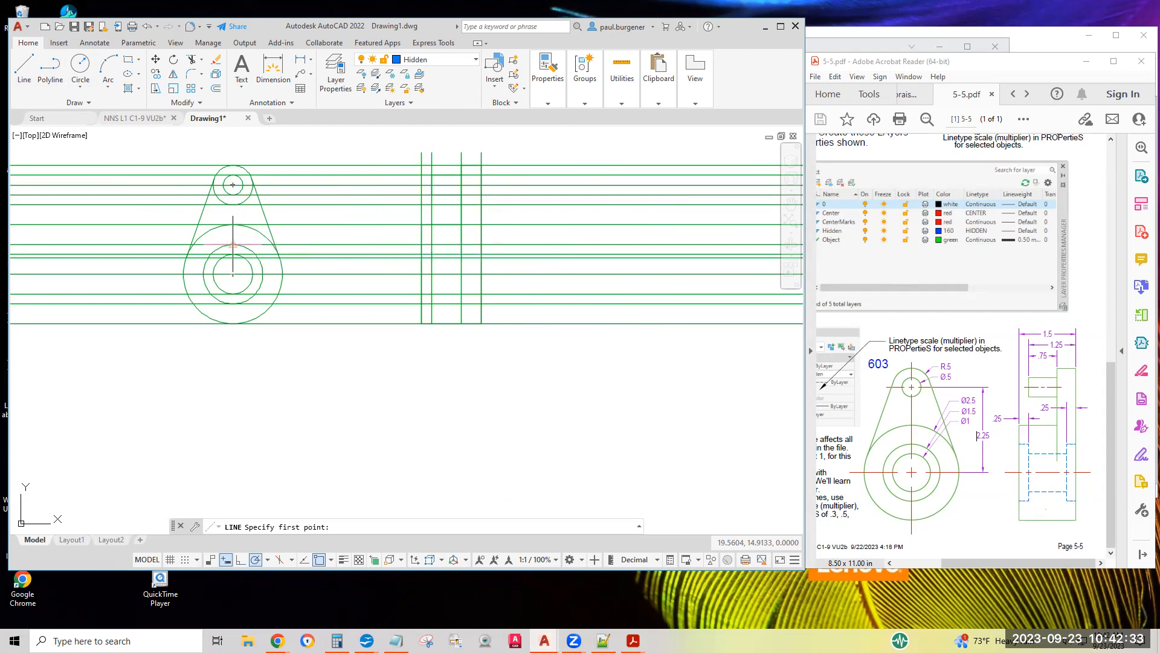
{"action": "left_click", "coordinate": [421, 244]}
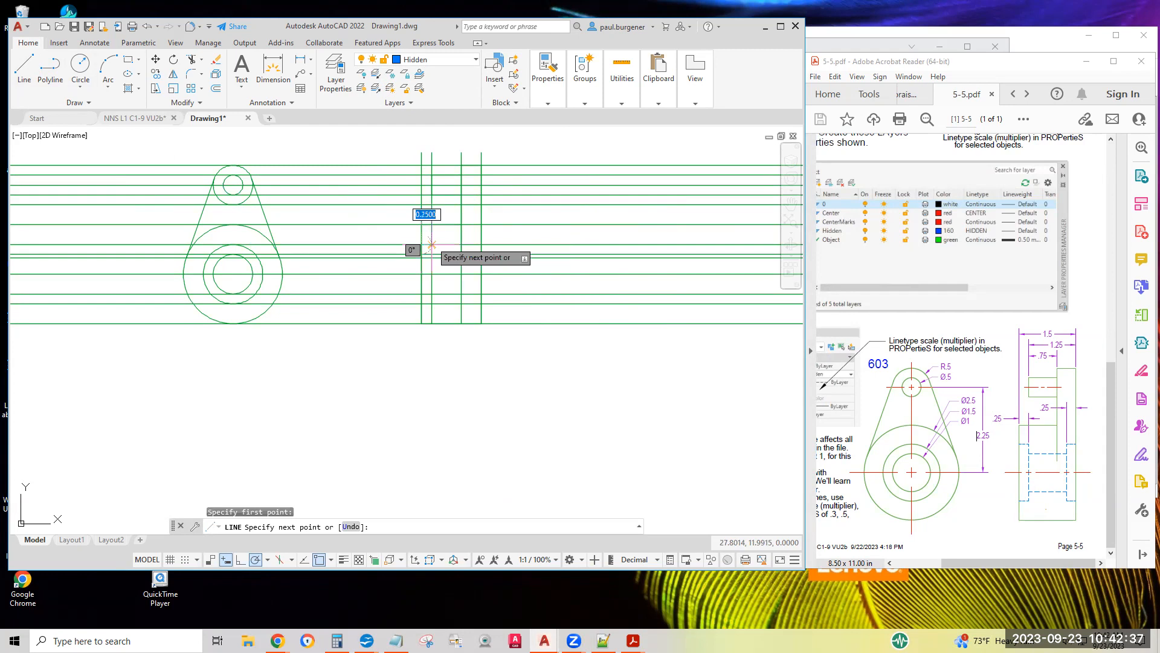
{"action": "left_click", "coordinate": [432, 245]}
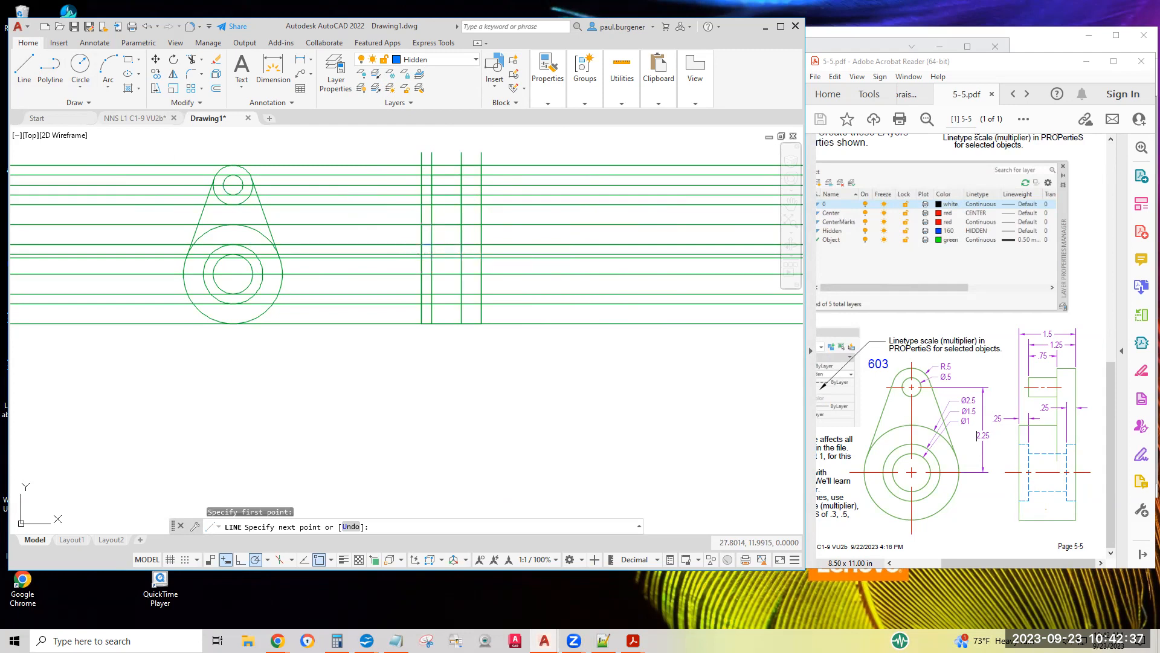
{"action": "left_click", "coordinate": [431, 304]}
{"action": "left_click", "coordinate": [421, 303]}
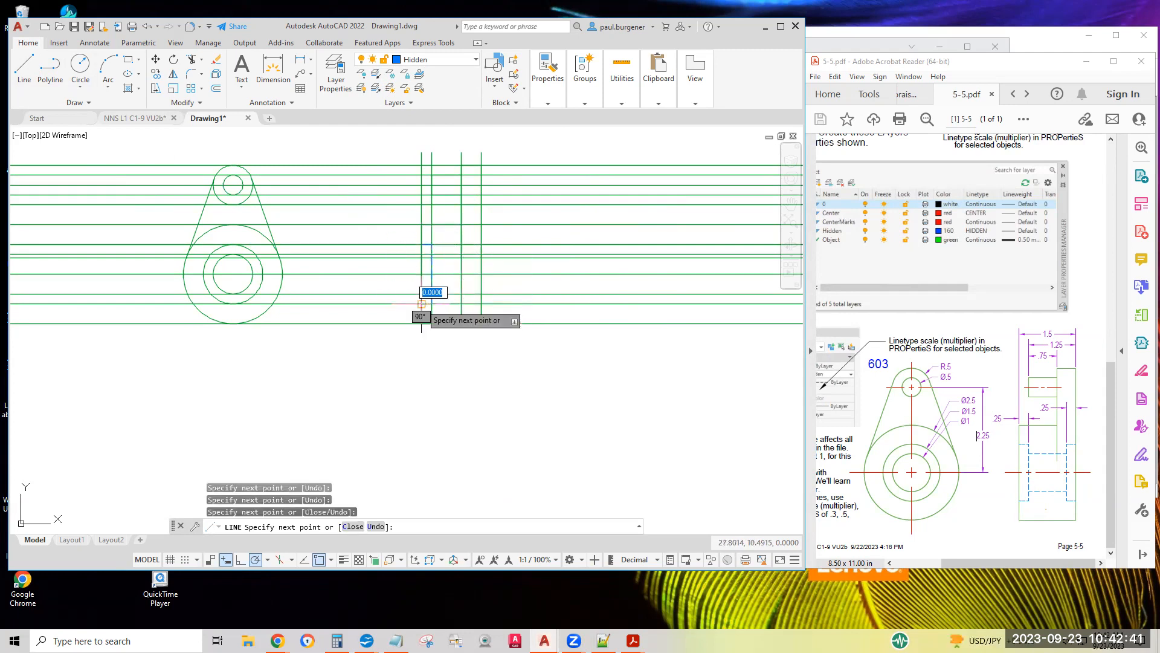
{"action": "key", "text": "Return"}
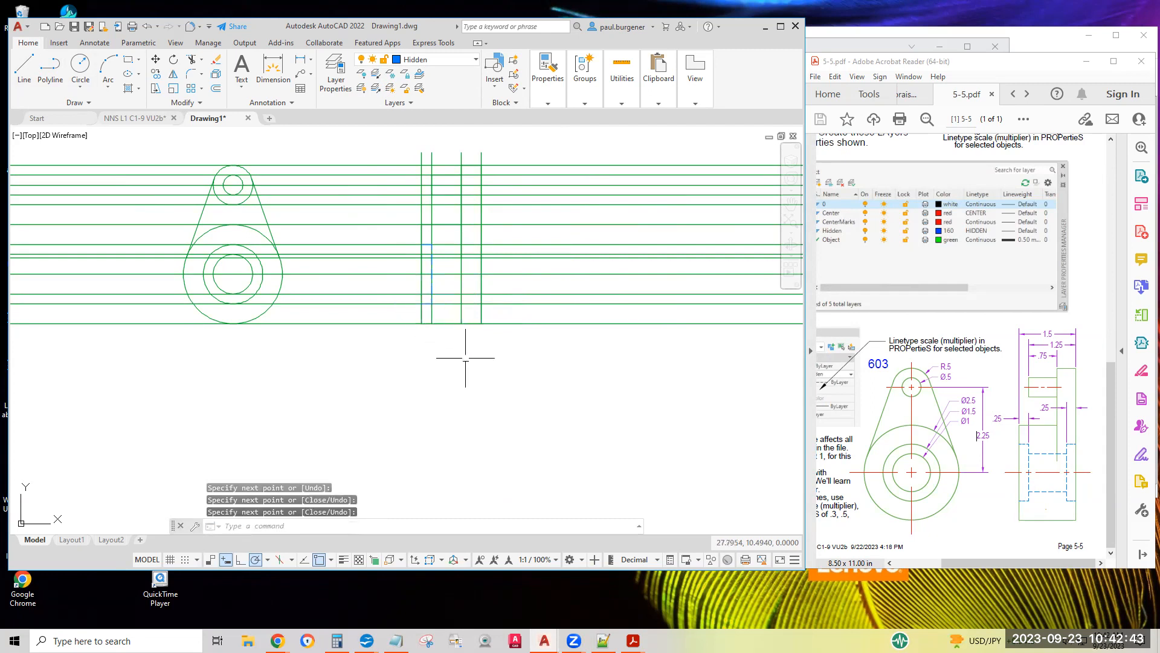
{"action": "key", "text": "Return"}
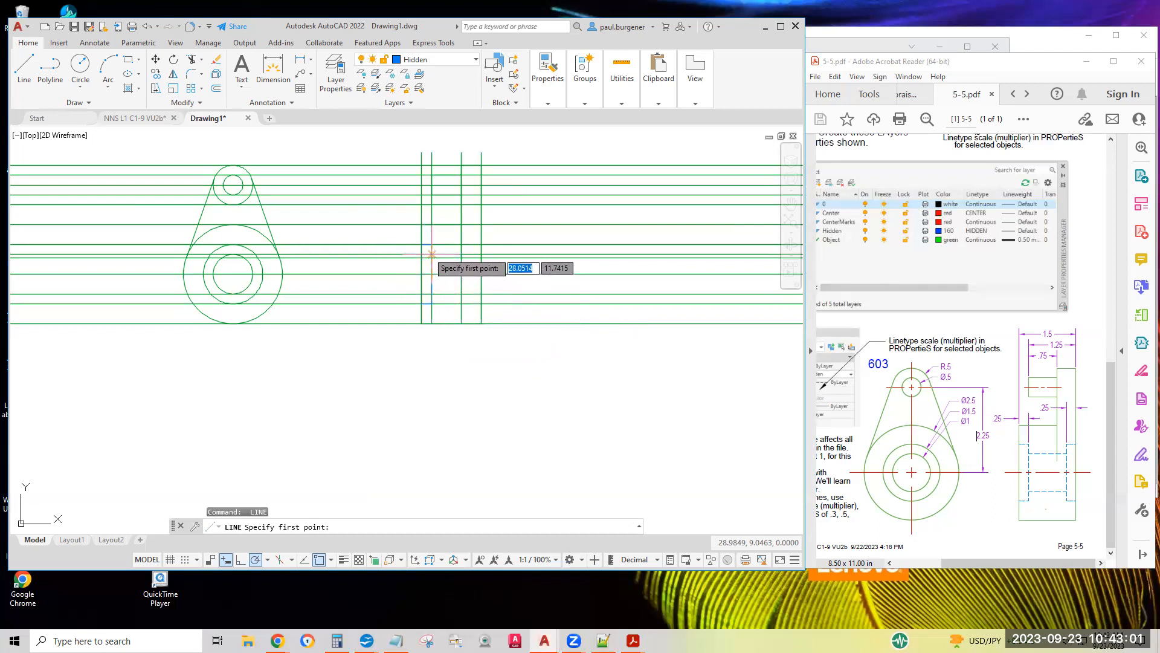
{"action": "left_click", "coordinate": [422, 304]}
{"action": "key", "text": "Escape"}
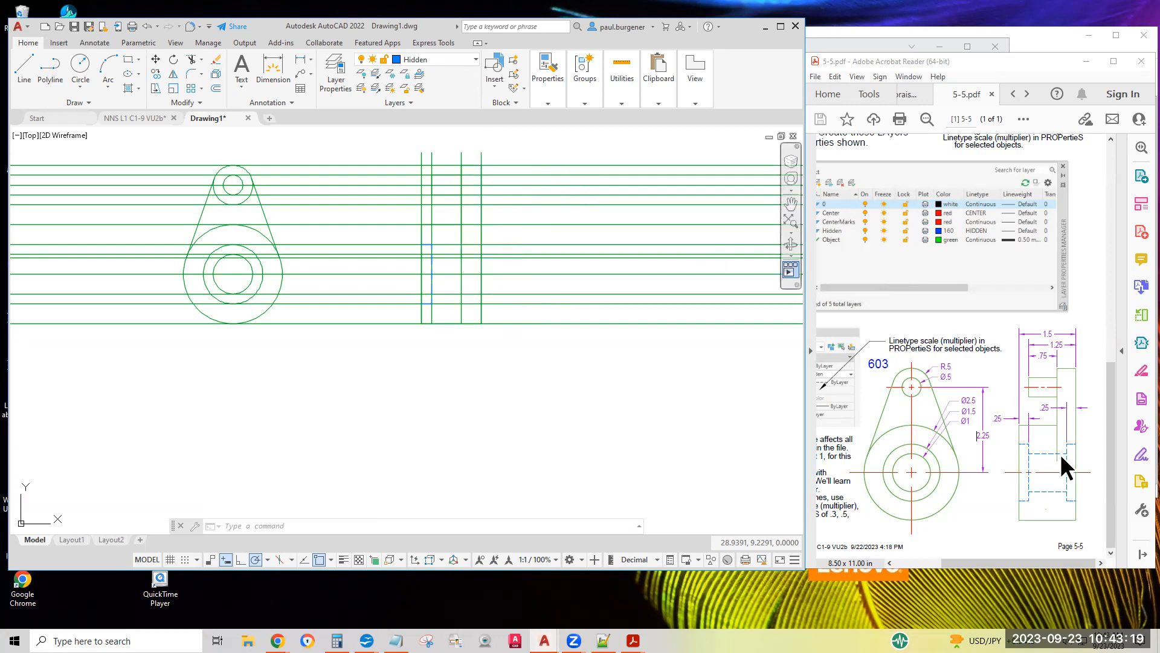
{"action": "left_click", "coordinate": [1039, 407]}
{"action": "key", "text": "ctrl+a"}
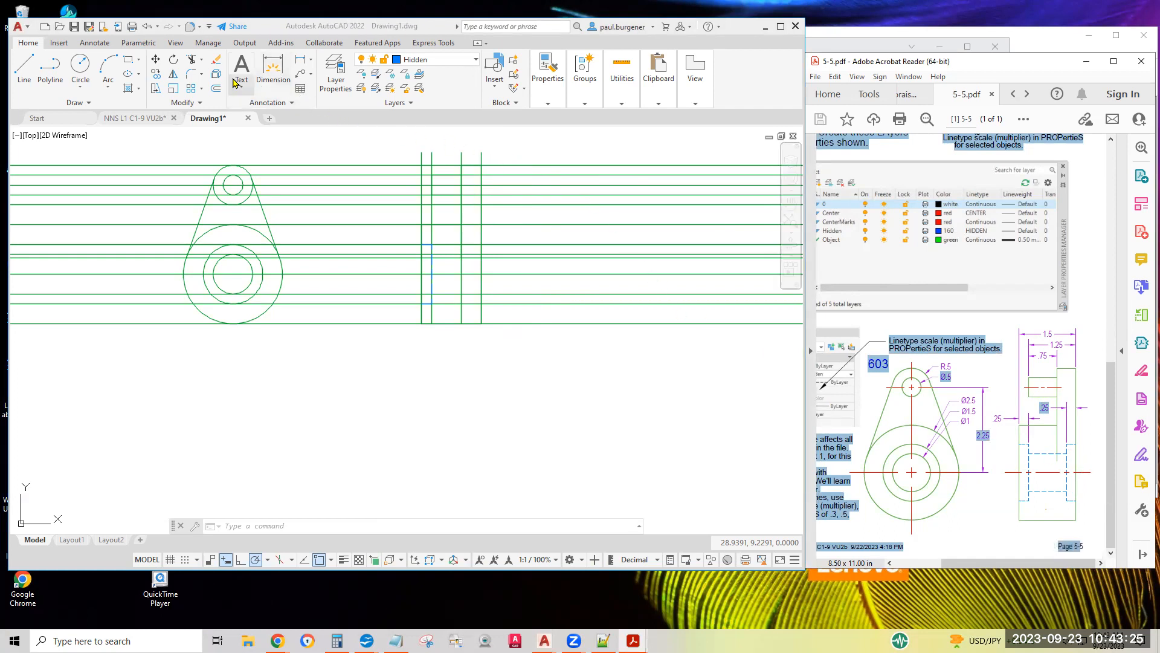
{"action": "key", "text": "c"}
{"action": "left_click", "coordinate": [362, 131]}
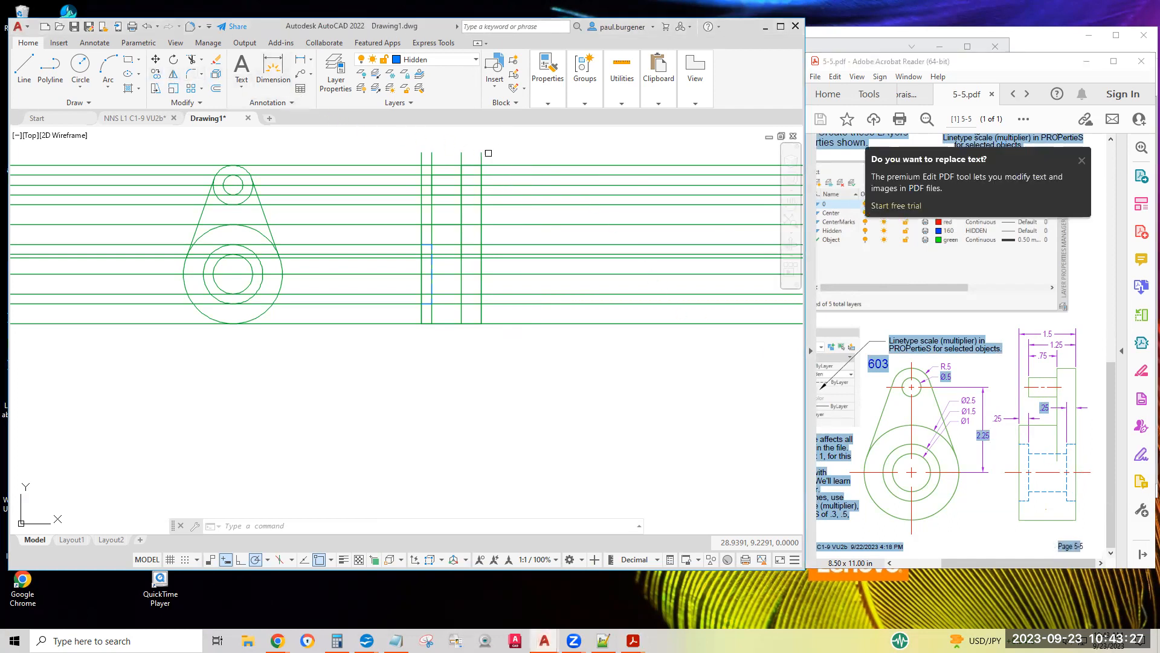
Copy the side view's vertical construction line farthest from the front view .25 toward the front view.
{"action": "left_click", "coordinate": [155, 74]}
{"action": "left_click", "coordinate": [480, 155]}
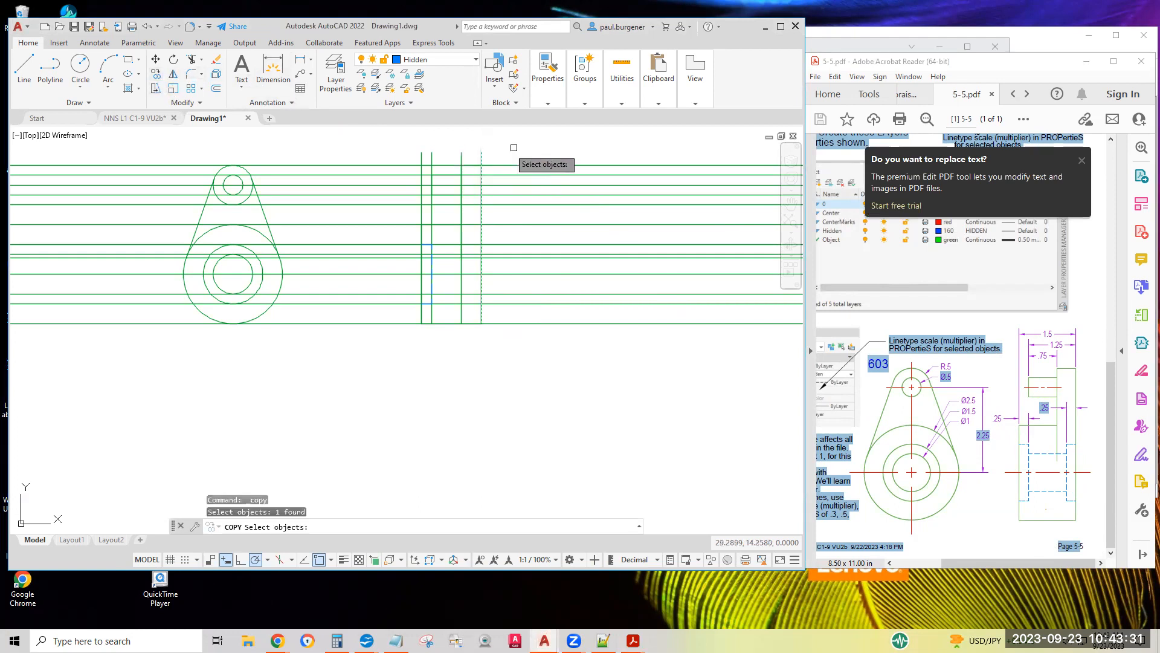
{"action": "key", "text": "Return"}
{"action": "left_click", "coordinate": [571, 144]}
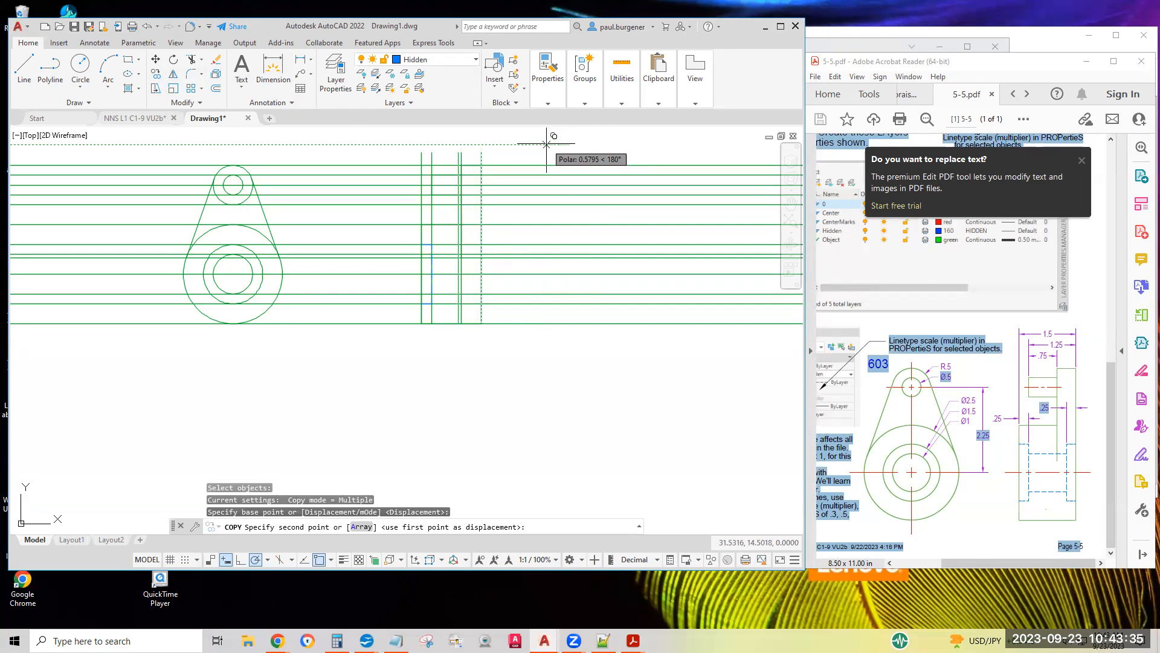
{"action": "type", "text": ".25"}
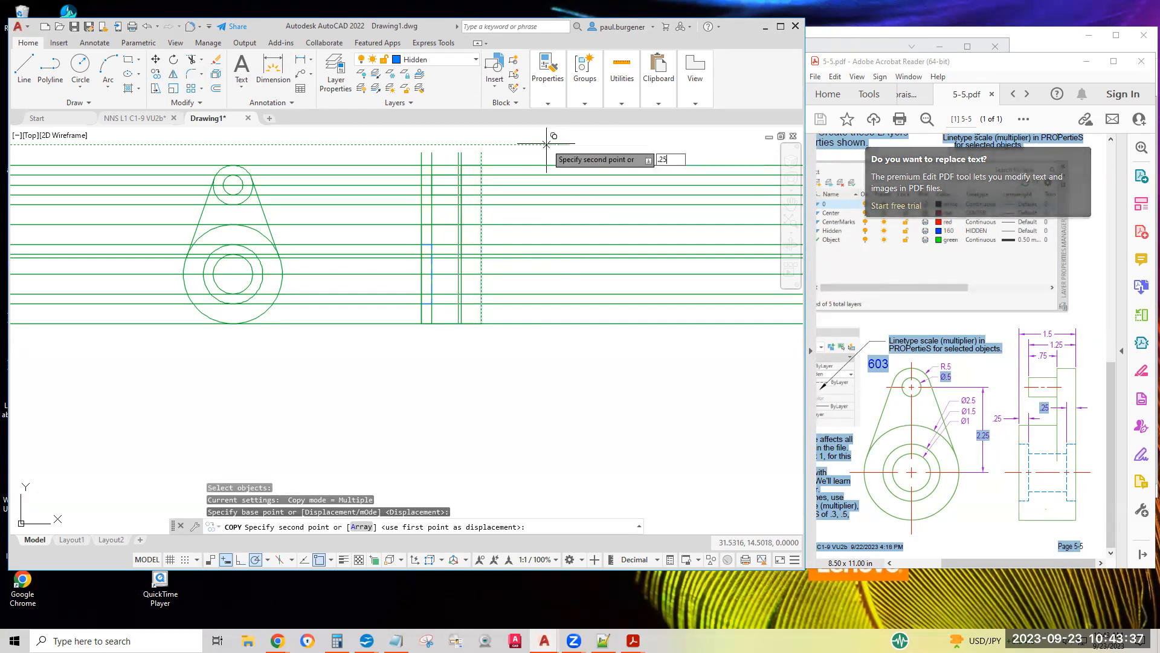
{"action": "key", "text": "Return"}
{"action": "key", "text": "Return"}
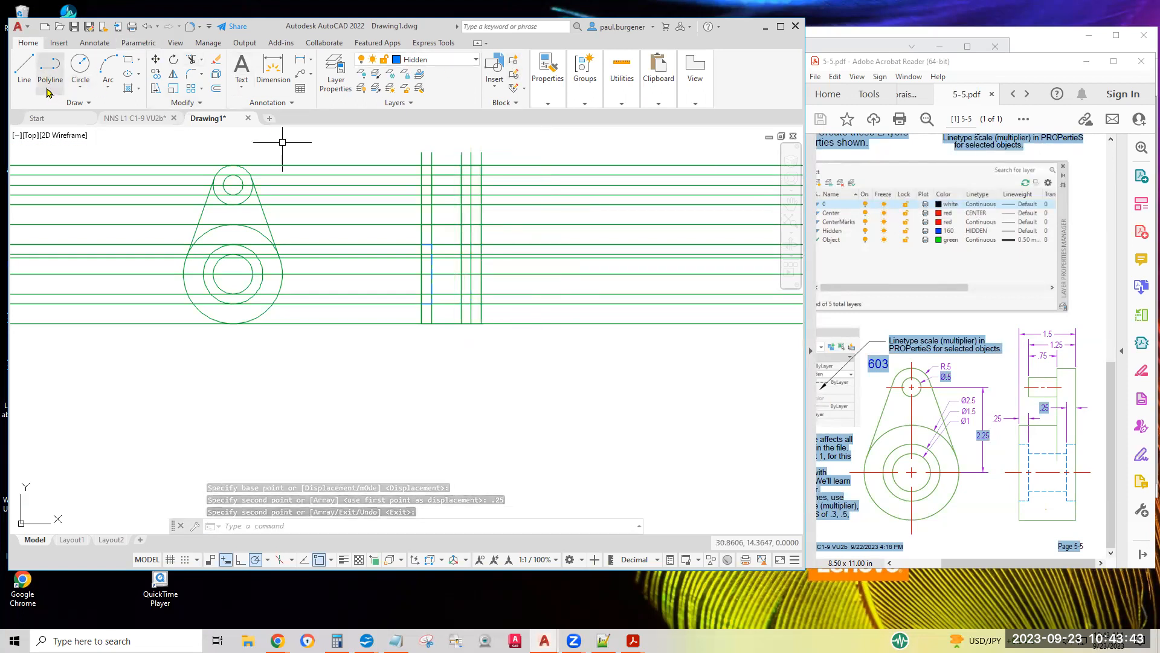
Draw the Ø1 hole's two horizontal hidden lines in the side view, between the vertical lines marking the .25 counterbore depths.
{"action": "left_click", "coordinate": [24, 67]}
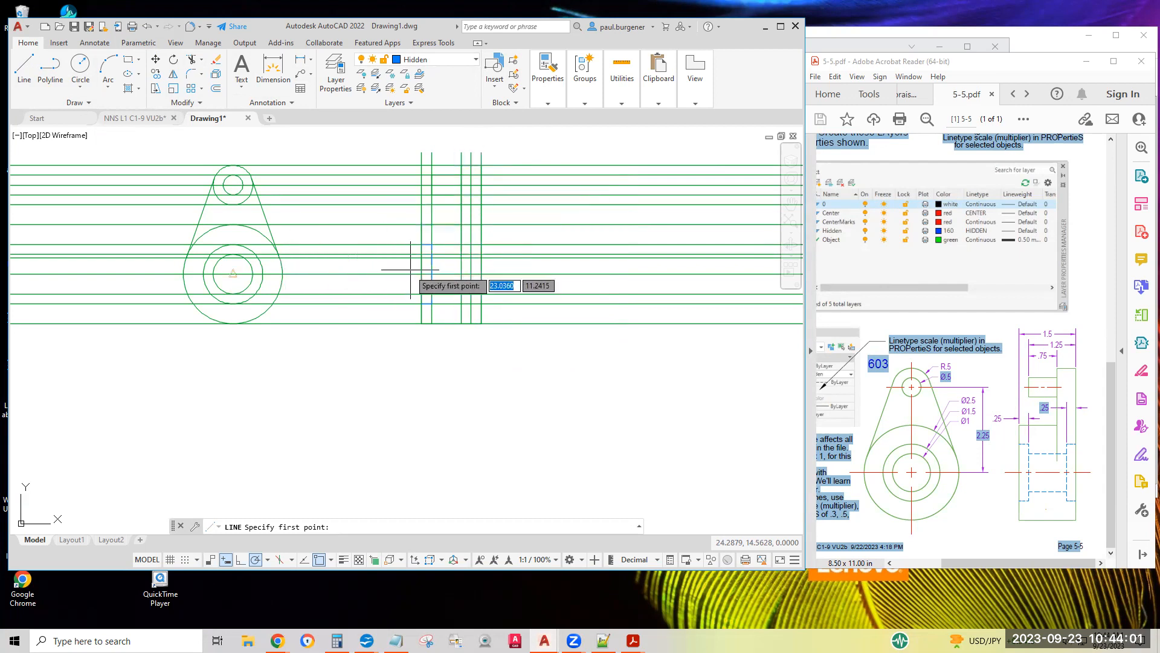
{"action": "left_click", "coordinate": [432, 254]}
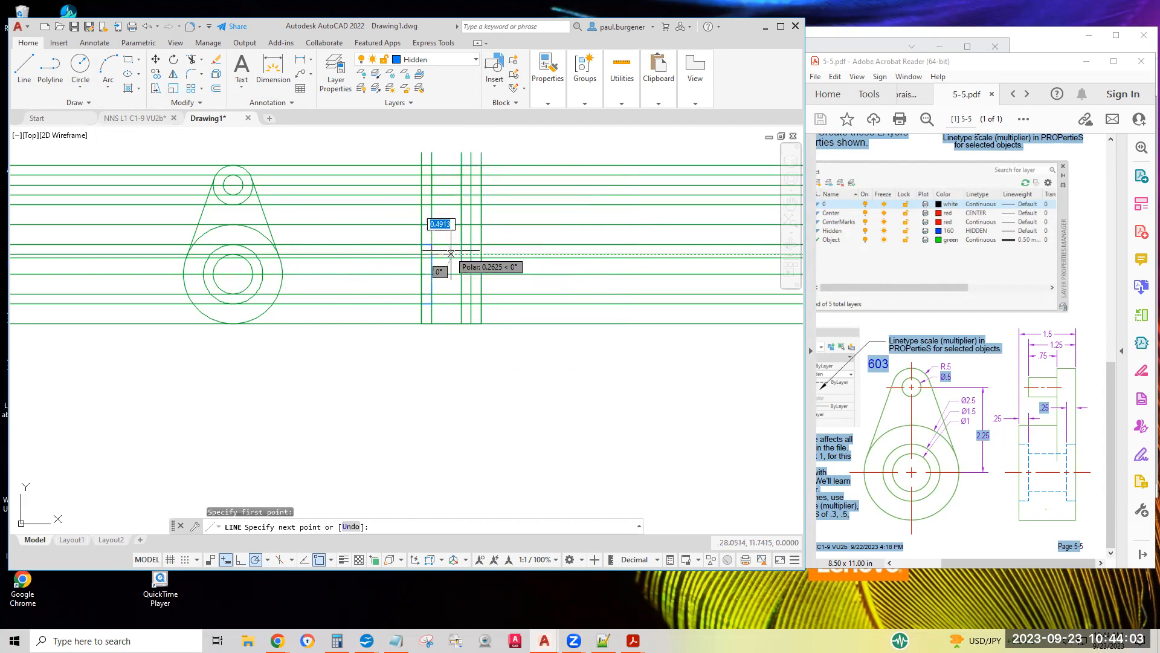
{"action": "key", "text": "Return"}
{"action": "key", "text": "Return"}
{"action": "left_click", "coordinate": [462, 323]}
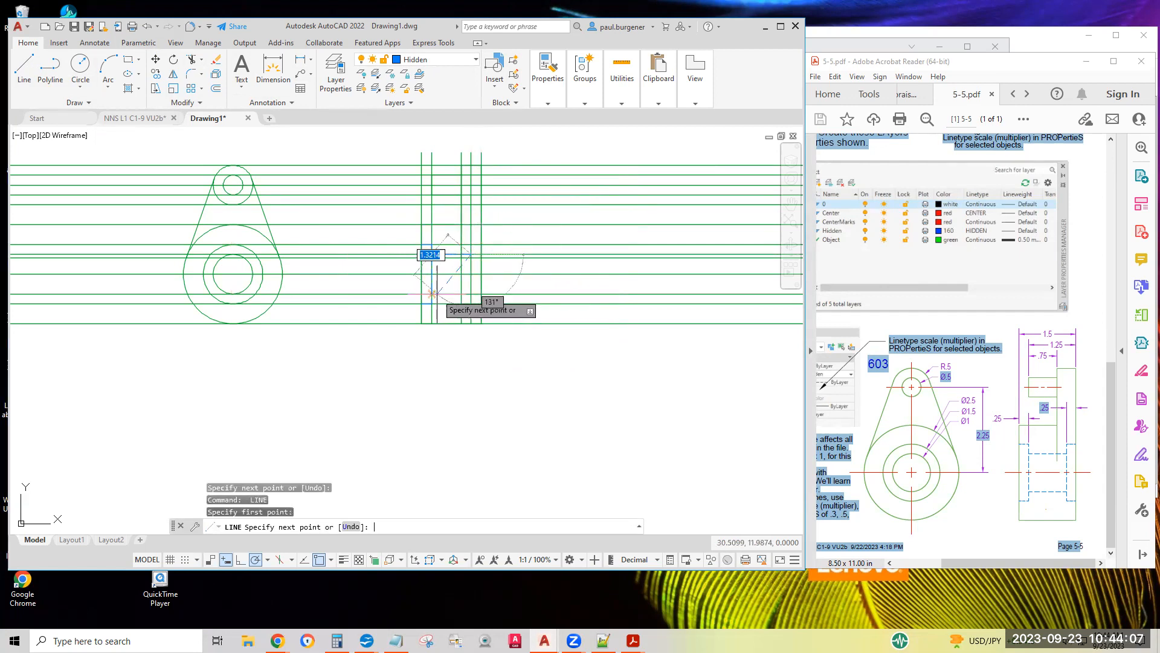
{"action": "key", "text": "Return"}
{"action": "key", "text": "Return"}
{"action": "left_click", "coordinate": [431, 294]}
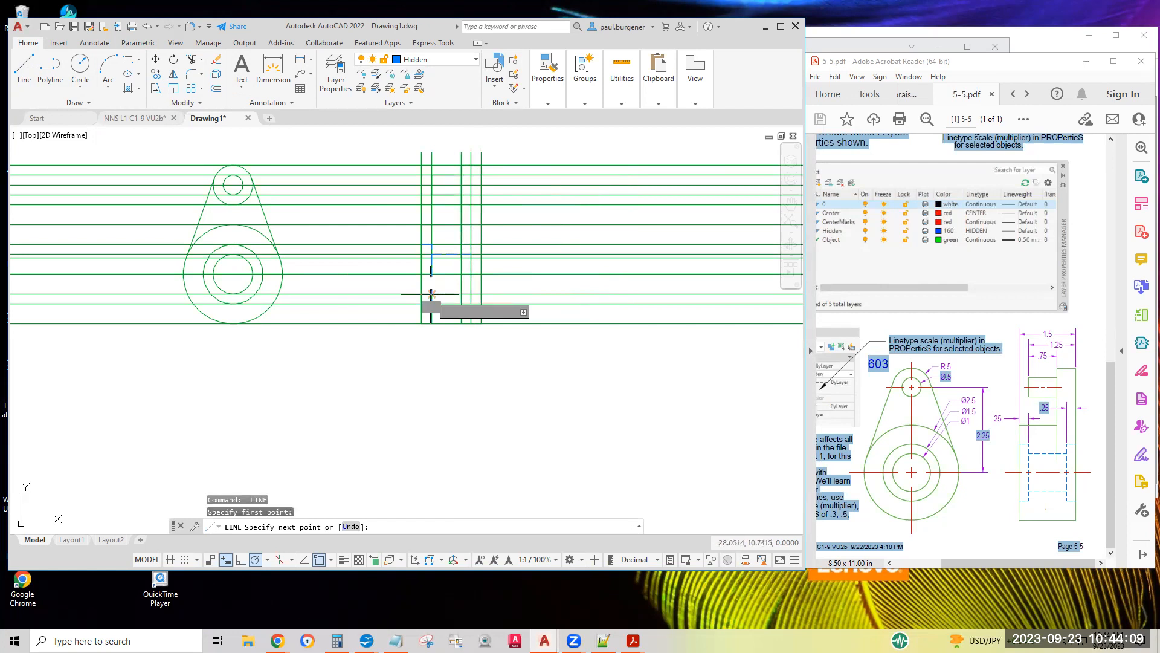
{"action": "key", "text": "Return"}
{"action": "key", "text": "Return"}
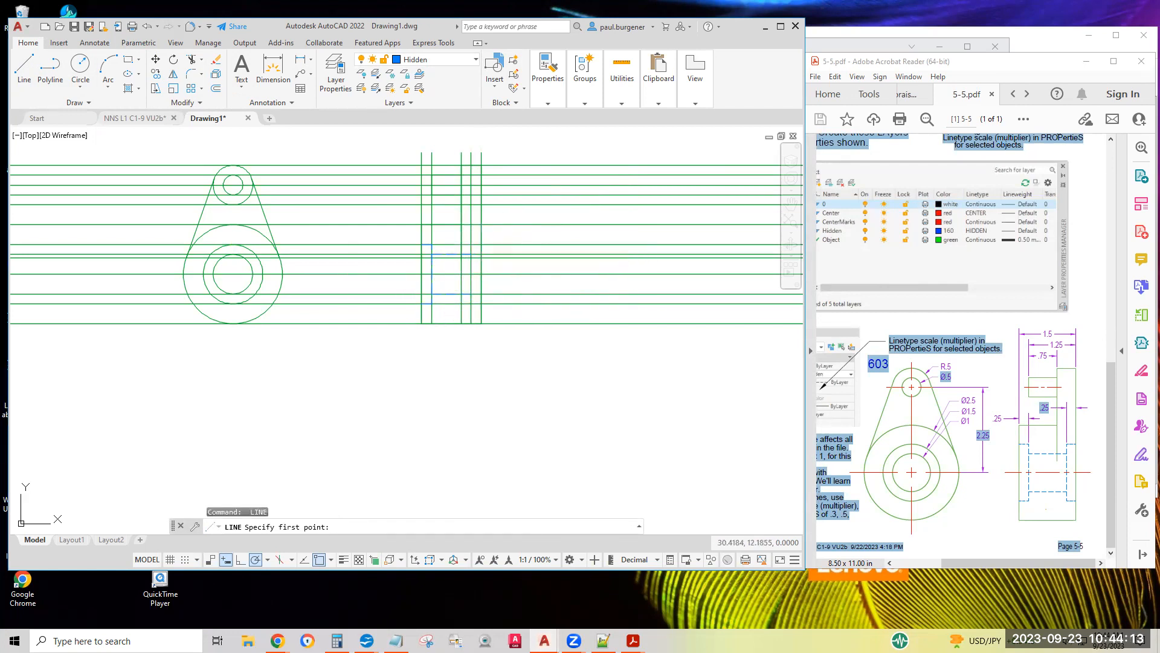
Draw the .25 deep counterbore at the side view's edge farthest from the front view, between the Ø1.5 construction lines.
{"action": "left_click", "coordinate": [481, 244]}
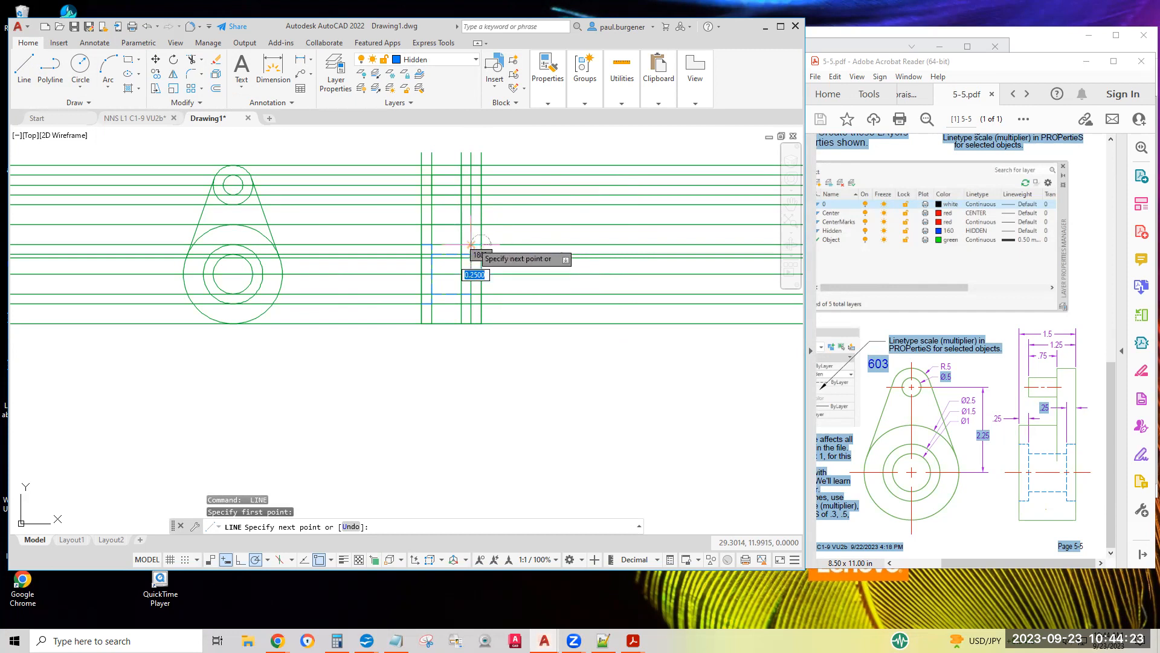
{"action": "left_click", "coordinate": [471, 244]}
{"action": "left_click", "coordinate": [470, 303]}
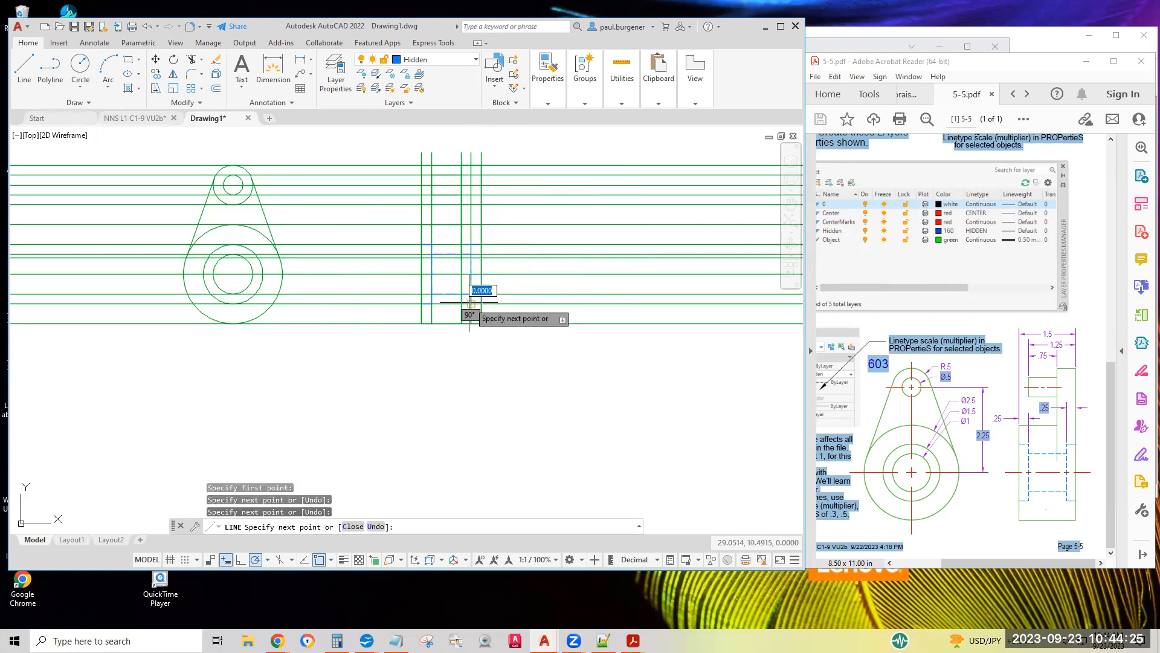
{"action": "left_click", "coordinate": [481, 303]}
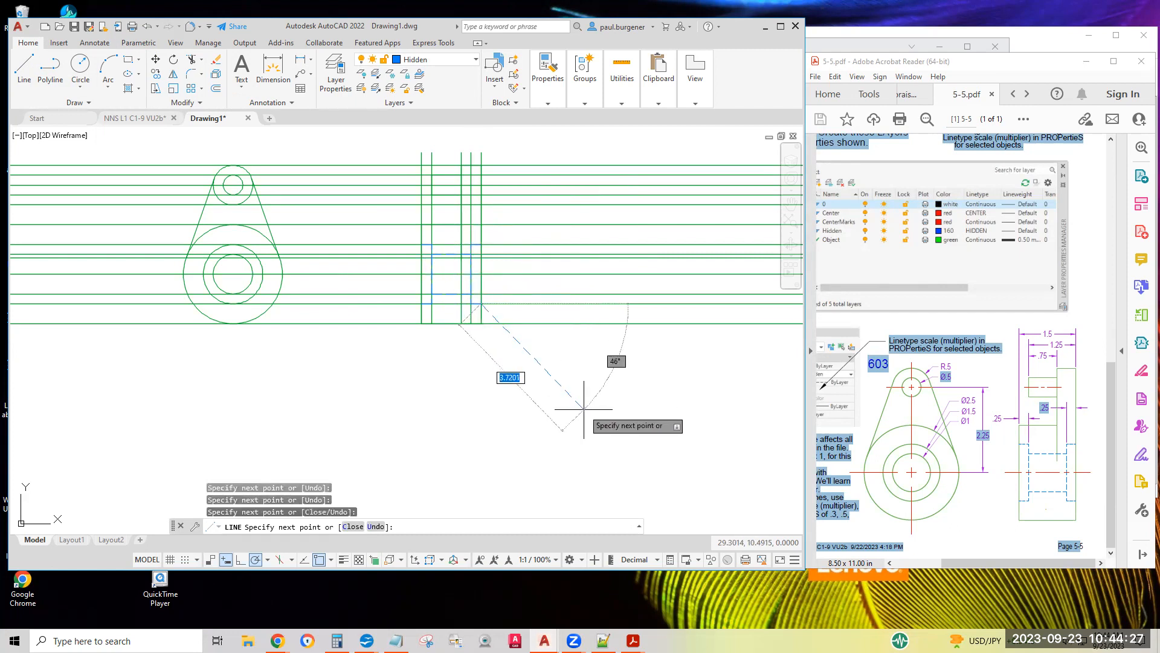
{"action": "key", "text": "Return"}
Erase all vertical and horizontal construction lines, keeping only the front and side view outlines and hidden lines.
{"action": "scroll", "coordinate": [585, 397], "scroll_direction": "up", "scroll_amount": 2}
{"action": "scroll", "coordinate": [585, 397], "scroll_direction": "down", "scroll_amount": 4}
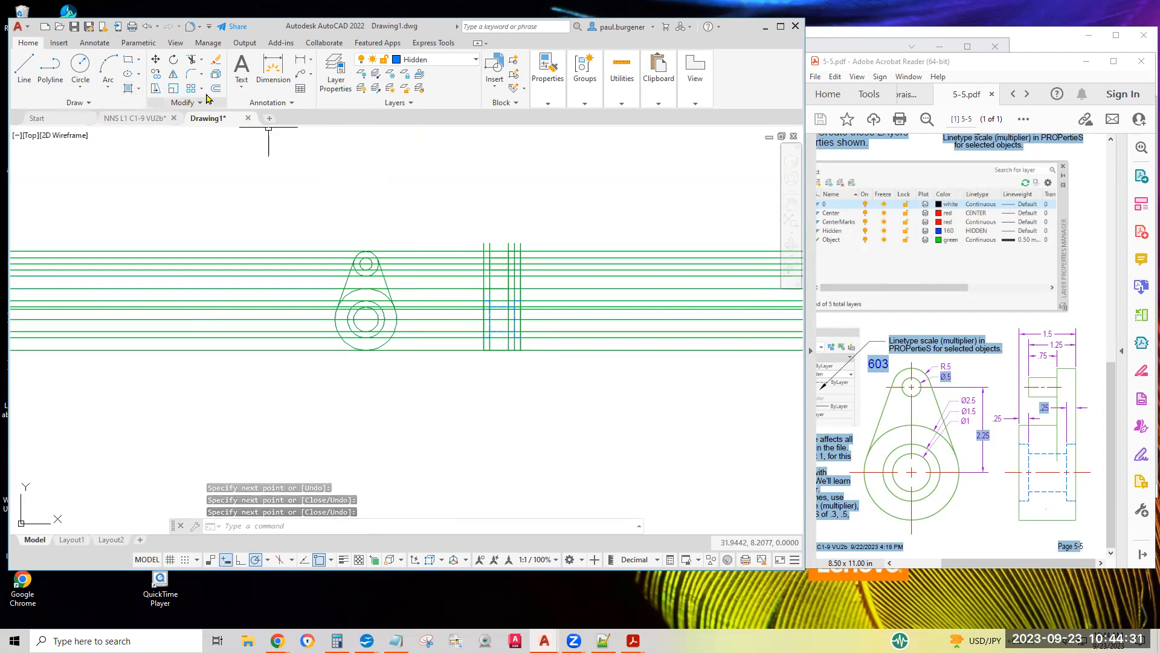
{"action": "left_click", "coordinate": [215, 59]}
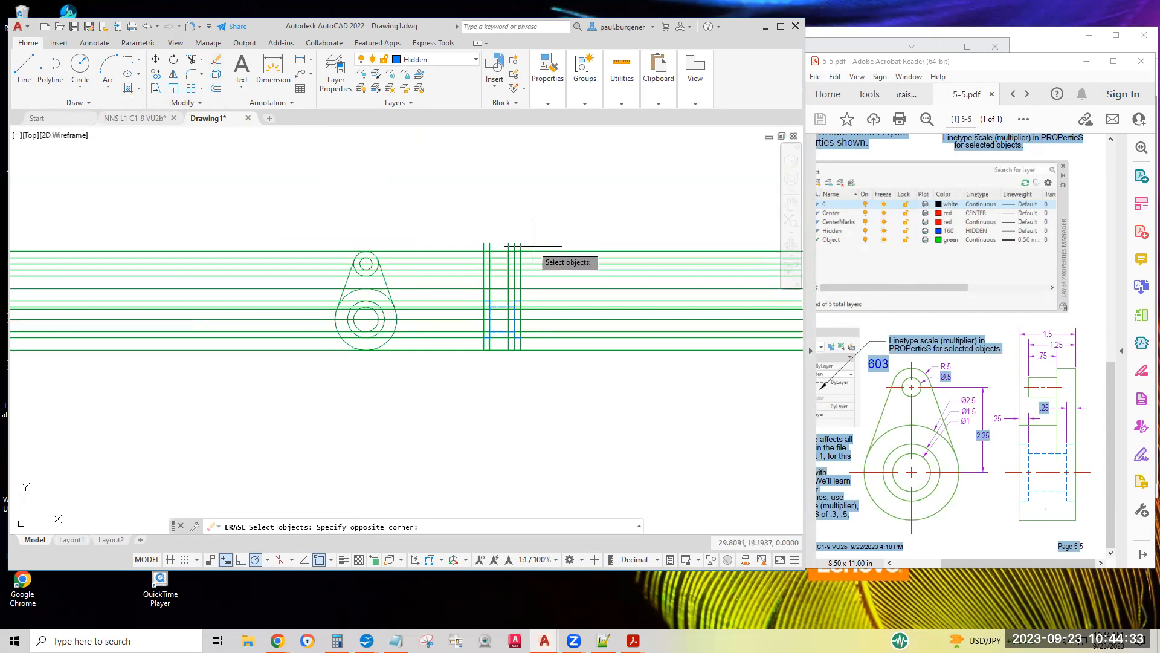
{"action": "left_click", "coordinate": [451, 239]}
{"action": "left_click", "coordinate": [632, 210]}
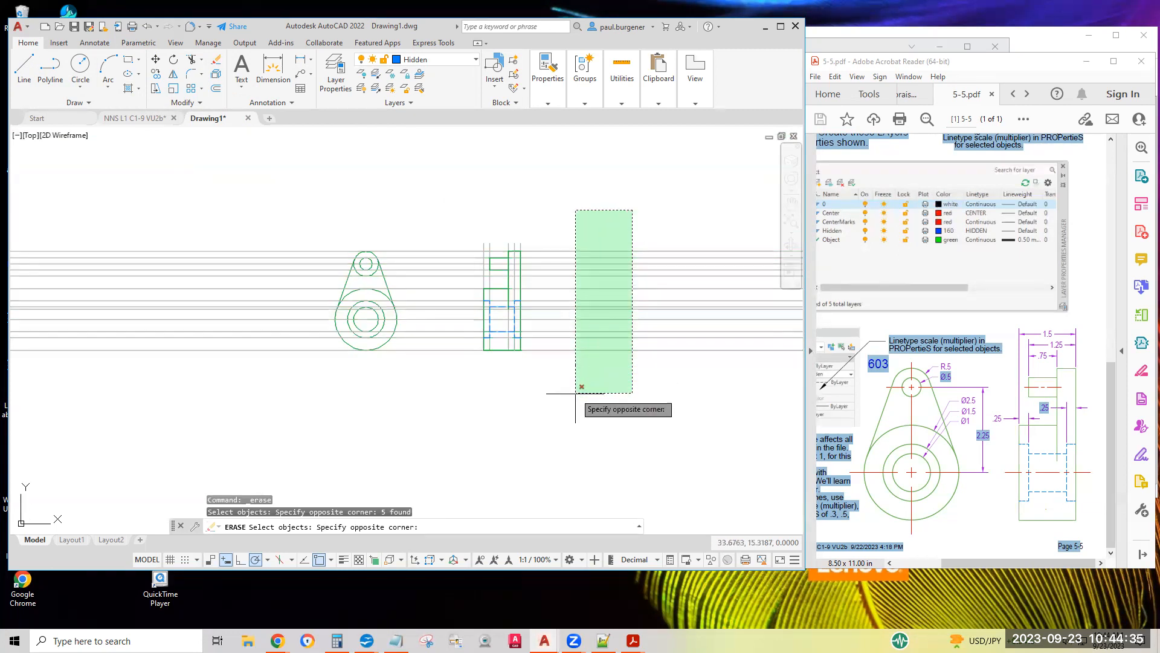
{"action": "left_click", "coordinate": [575, 392]}
{"action": "key", "text": "Return"}
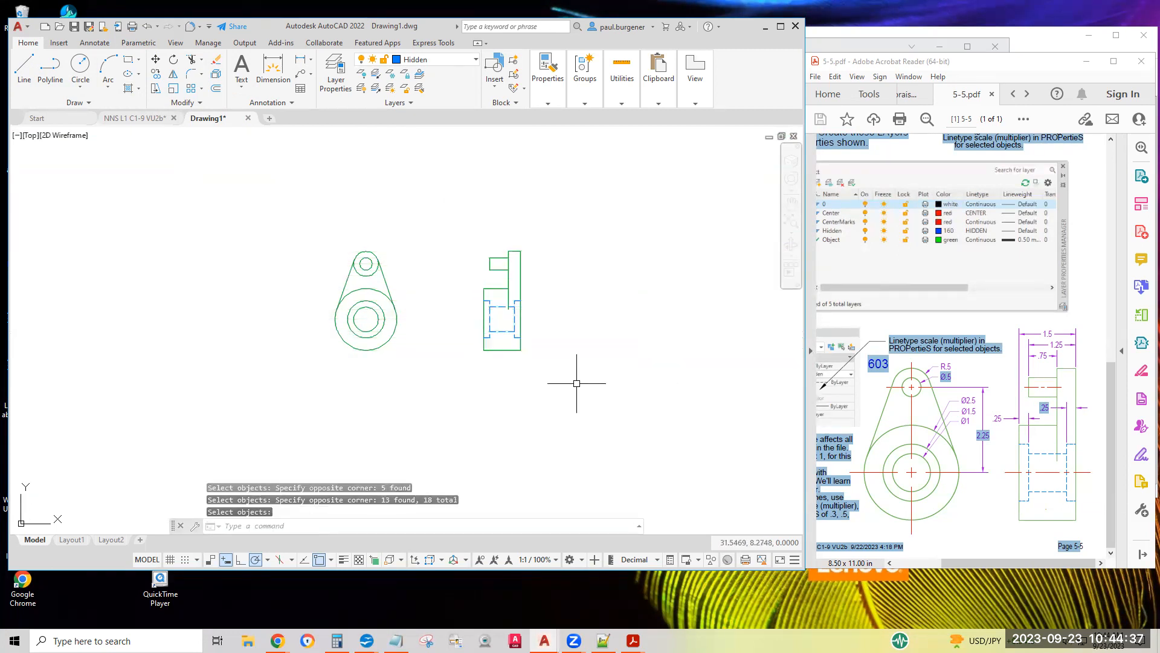
Draw a trial hidden line along the counterbores' upper edges past the side view, compare its dashes, and erase it.
{"action": "scroll", "coordinate": [479, 298], "scroll_direction": "up", "scroll_amount": 7}
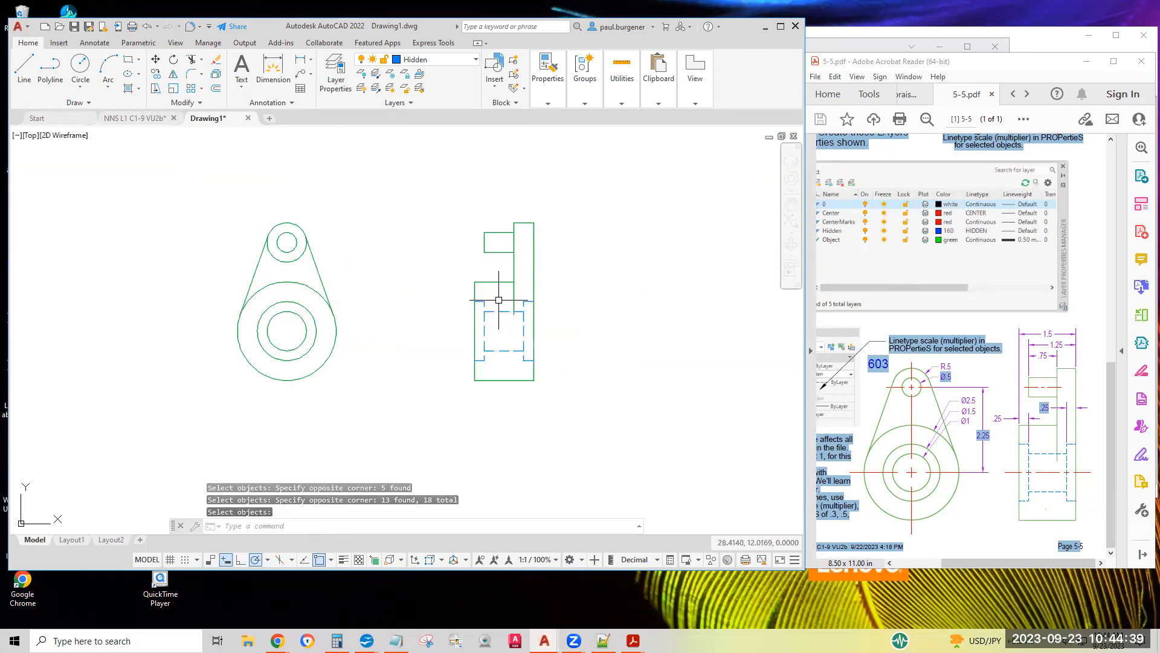
{"action": "scroll", "coordinate": [479, 298], "scroll_direction": "down", "scroll_amount": 3}
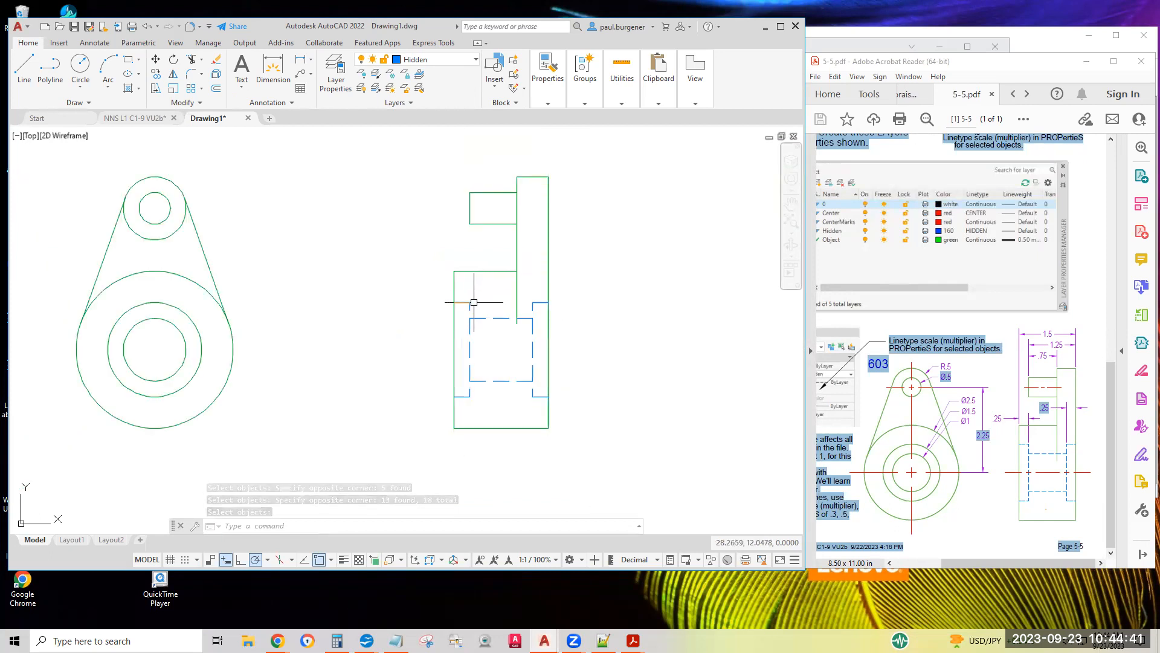
{"action": "left_click", "coordinate": [29, 68]}
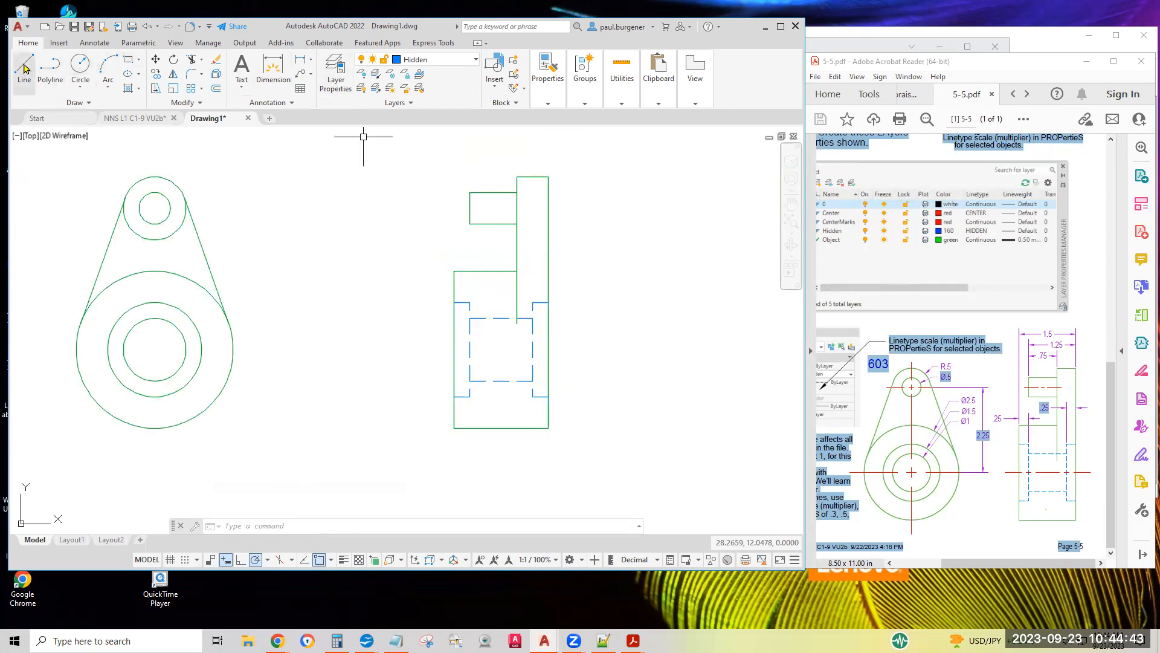
{"action": "left_click", "coordinate": [454, 302]}
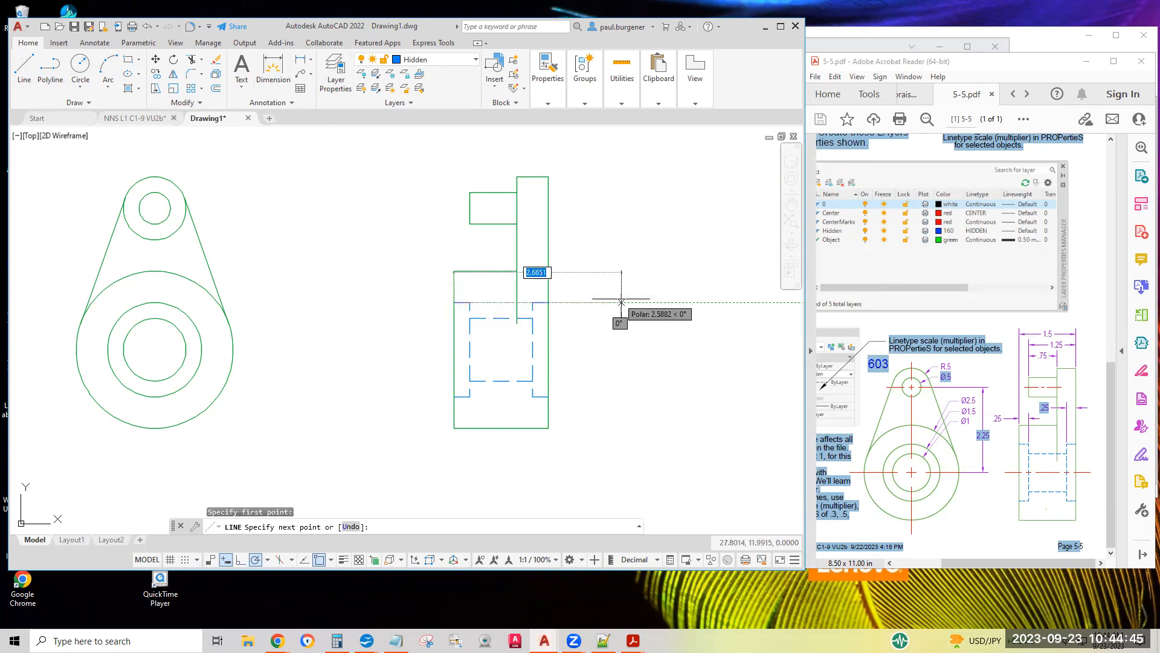
{"action": "left_click", "coordinate": [634, 302]}
{"action": "key", "text": "Return"}
{"action": "scroll", "coordinate": [532, 304], "scroll_direction": "up", "scroll_amount": 4}
{"action": "scroll", "coordinate": [547, 306], "scroll_direction": "up", "scroll_amount": 8}
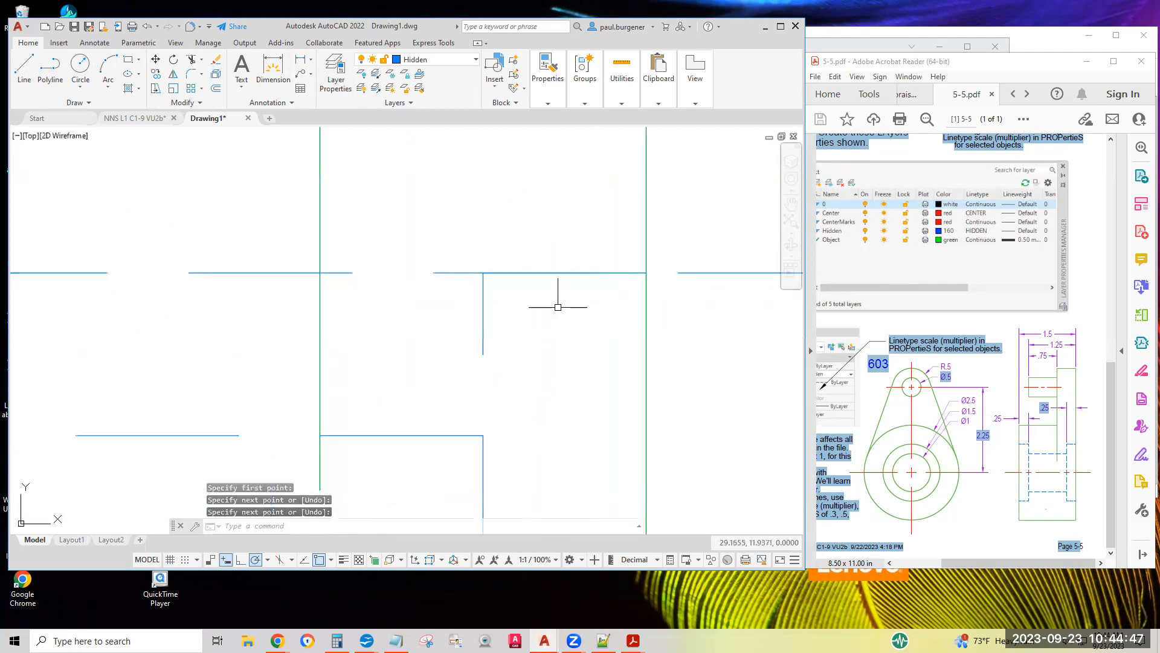
{"action": "scroll", "coordinate": [518, 284], "scroll_direction": "down", "scroll_amount": 10}
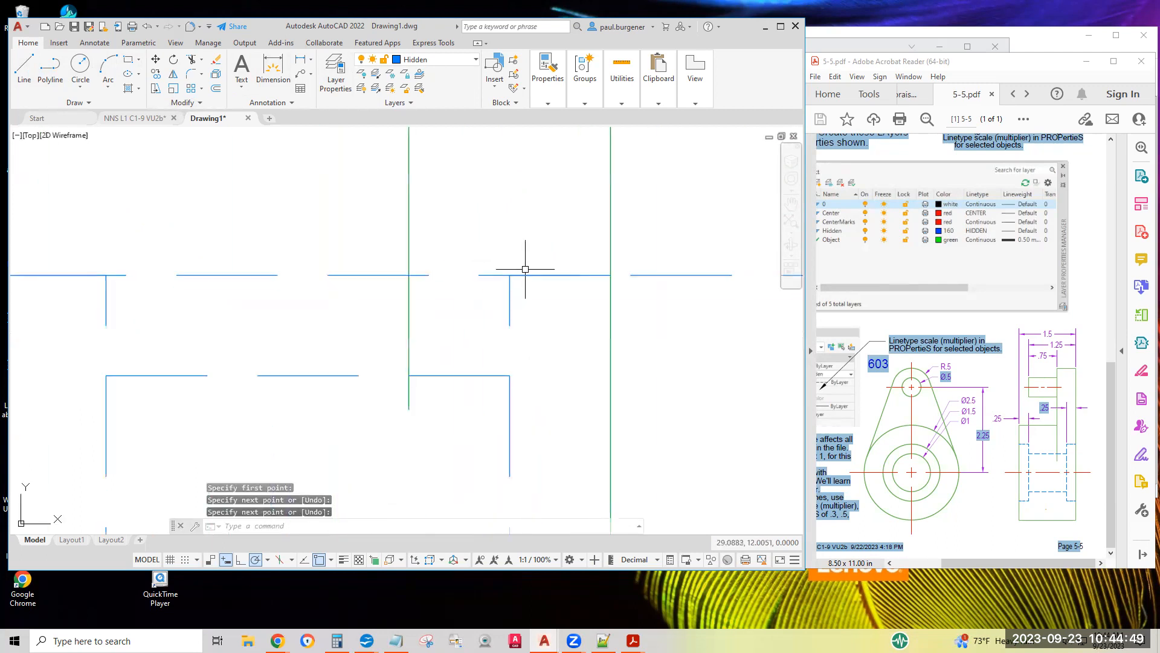
{"action": "scroll", "coordinate": [417, 184], "scroll_direction": "down", "scroll_amount": 2}
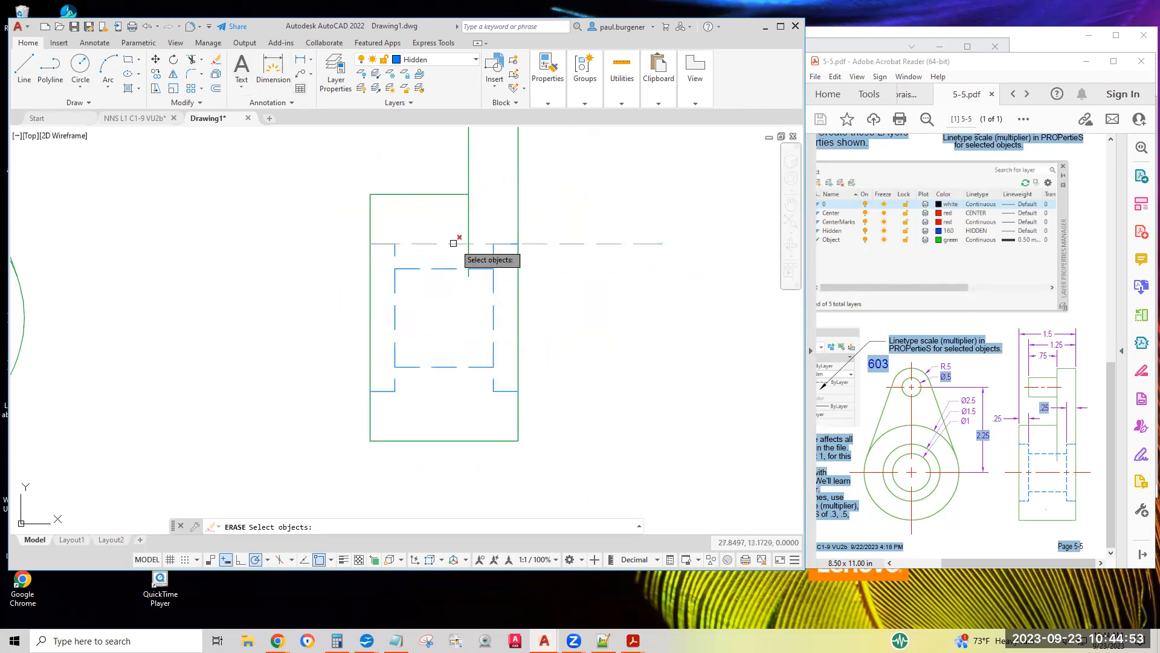
{"action": "left_click", "coordinate": [435, 243]}
Examine the dash pattern of the hidden lines at the side view's counterbores and hole.
{"action": "scroll", "coordinate": [570, 325], "scroll_direction": "down", "scroll_amount": 2}
{"action": "scroll", "coordinate": [571, 325], "scroll_direction": "down", "scroll_amount": 2}
{"action": "scroll", "coordinate": [590, 365], "scroll_direction": "up", "scroll_amount": 2}
{"action": "scroll", "coordinate": [590, 365], "scroll_direction": "up", "scroll_amount": 4}
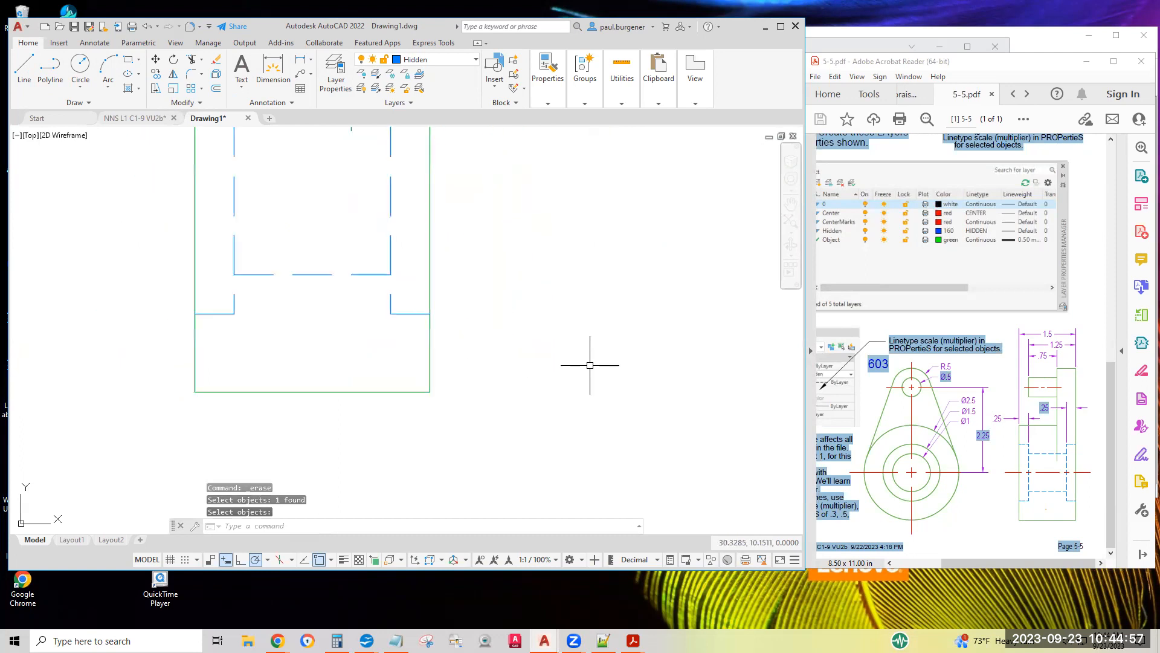
{"action": "scroll", "coordinate": [590, 365], "scroll_direction": "down", "scroll_amount": 4}
{"action": "middle_click_drag", "start_coordinate": [590, 381], "coordinate": [597, 412]}
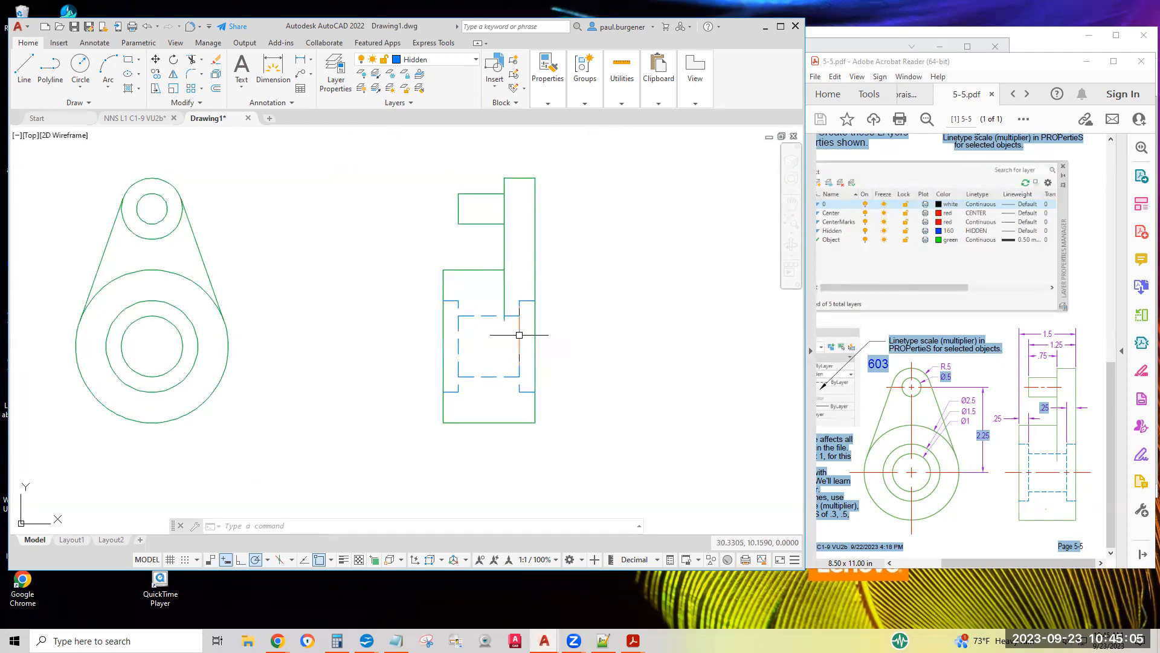
{"action": "scroll", "coordinate": [531, 303], "scroll_direction": "up", "scroll_amount": 5}
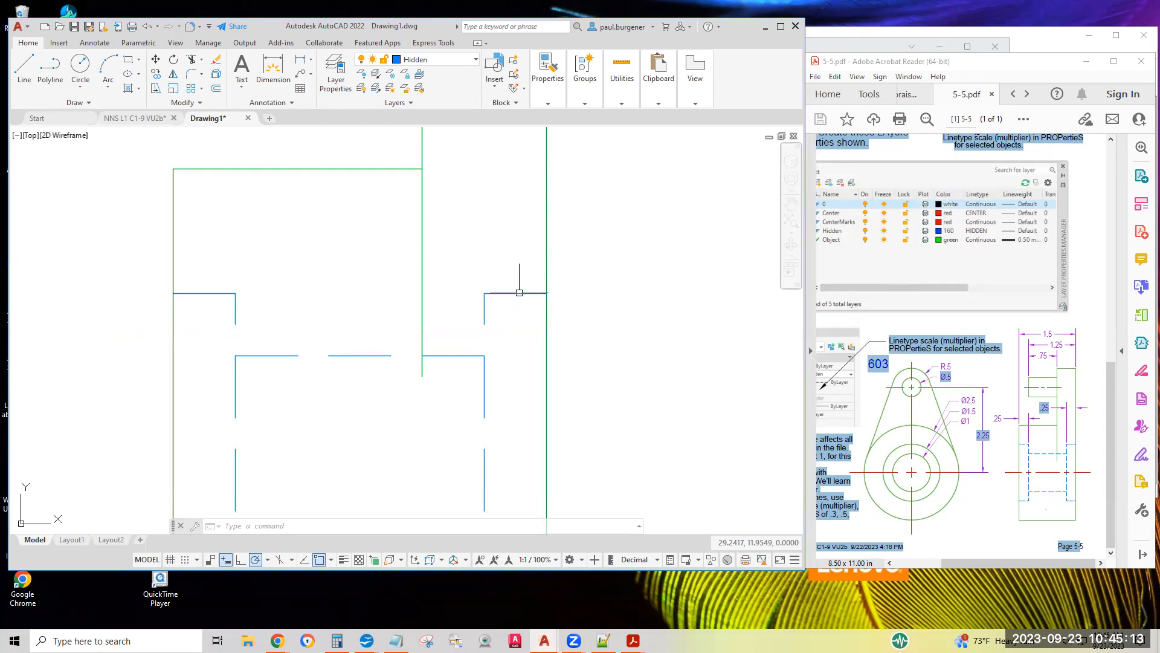
{"action": "scroll", "coordinate": [582, 303], "scroll_direction": "down", "scroll_amount": 4}
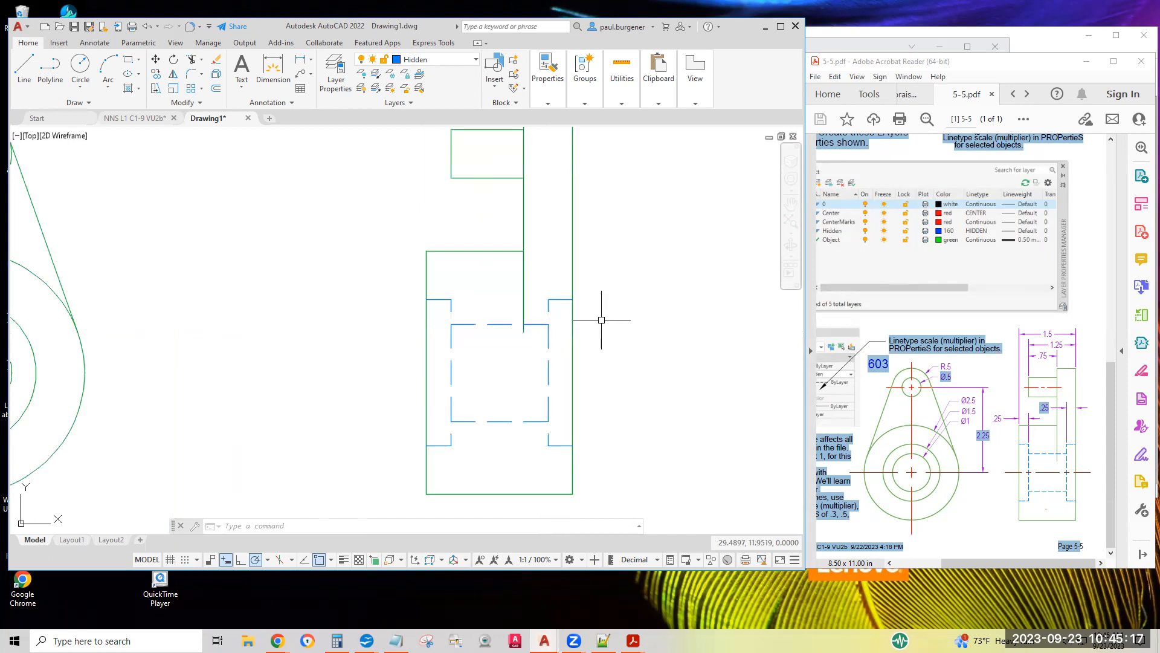
{"action": "scroll", "coordinate": [601, 319], "scroll_direction": "down", "scroll_amount": 2}
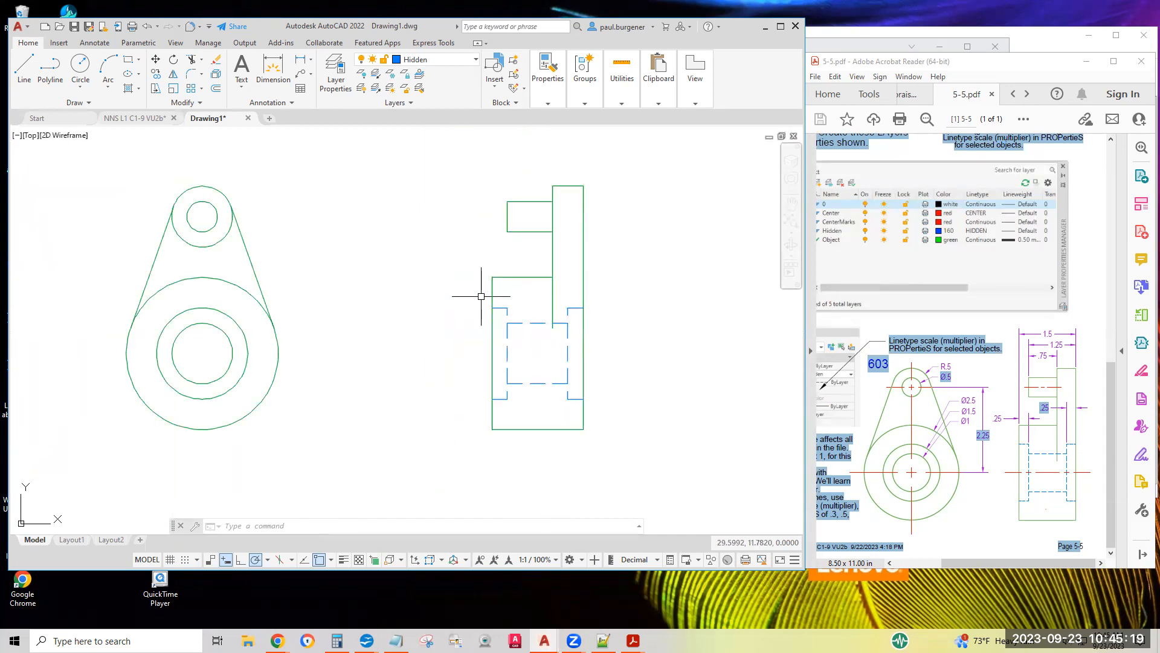
Set the linetype scale of all the side view's hidden lines to 0.3.
{"action": "left_click", "coordinate": [482, 297]}
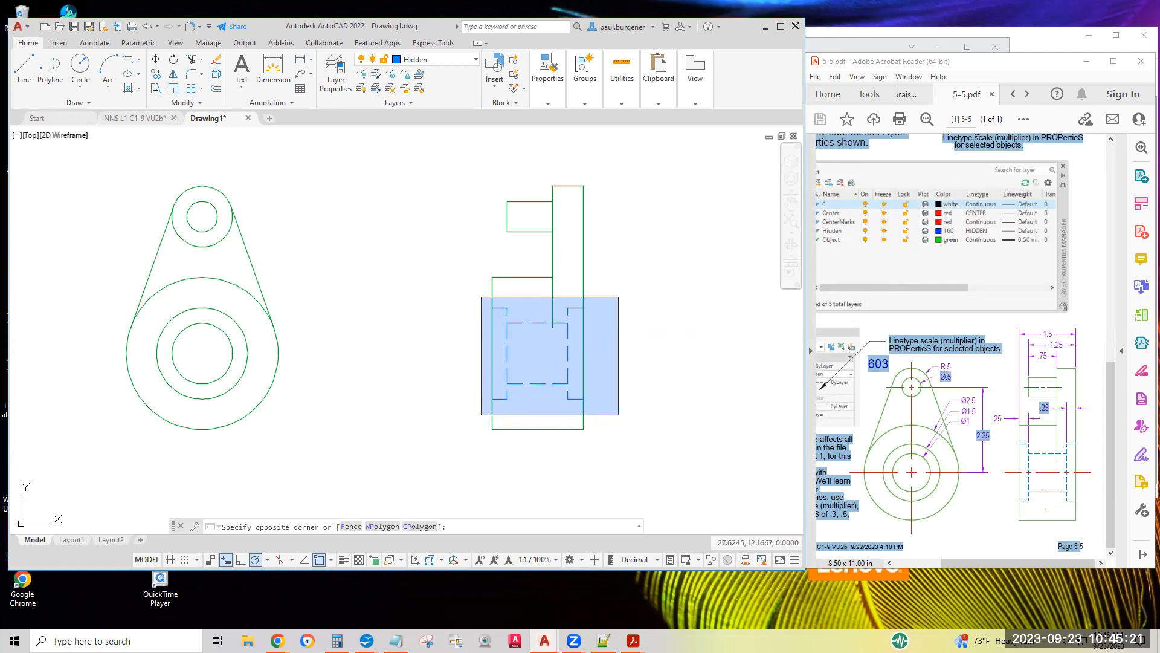
{"action": "left_click", "coordinate": [620, 414]}
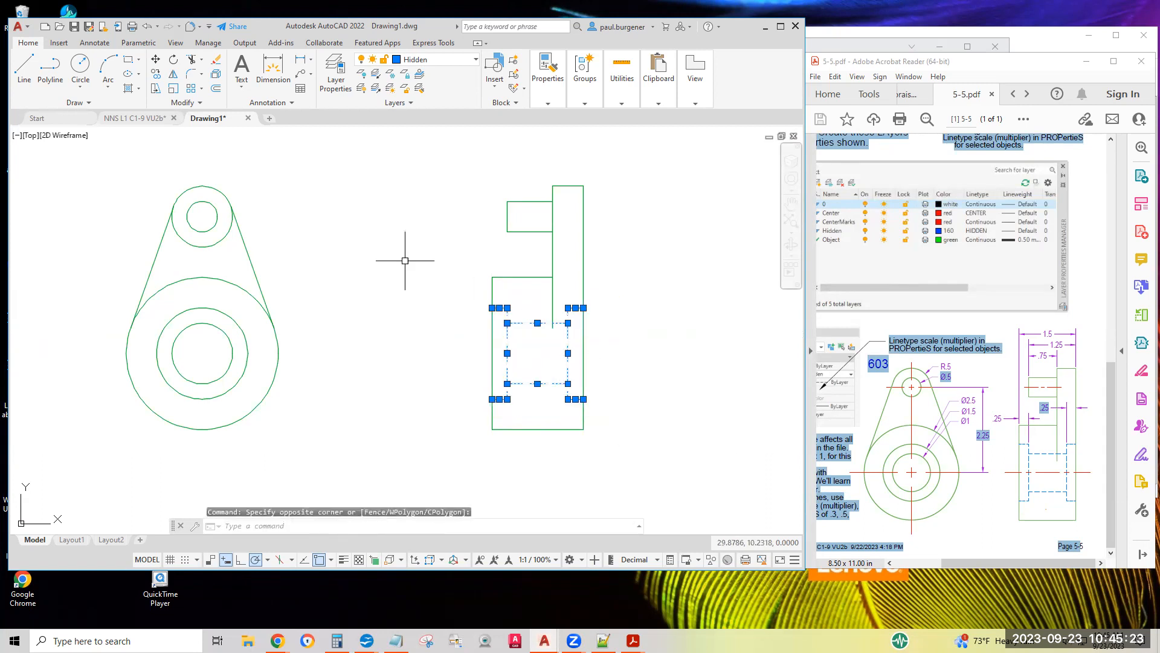
{"action": "right_click", "coordinate": [428, 205]}
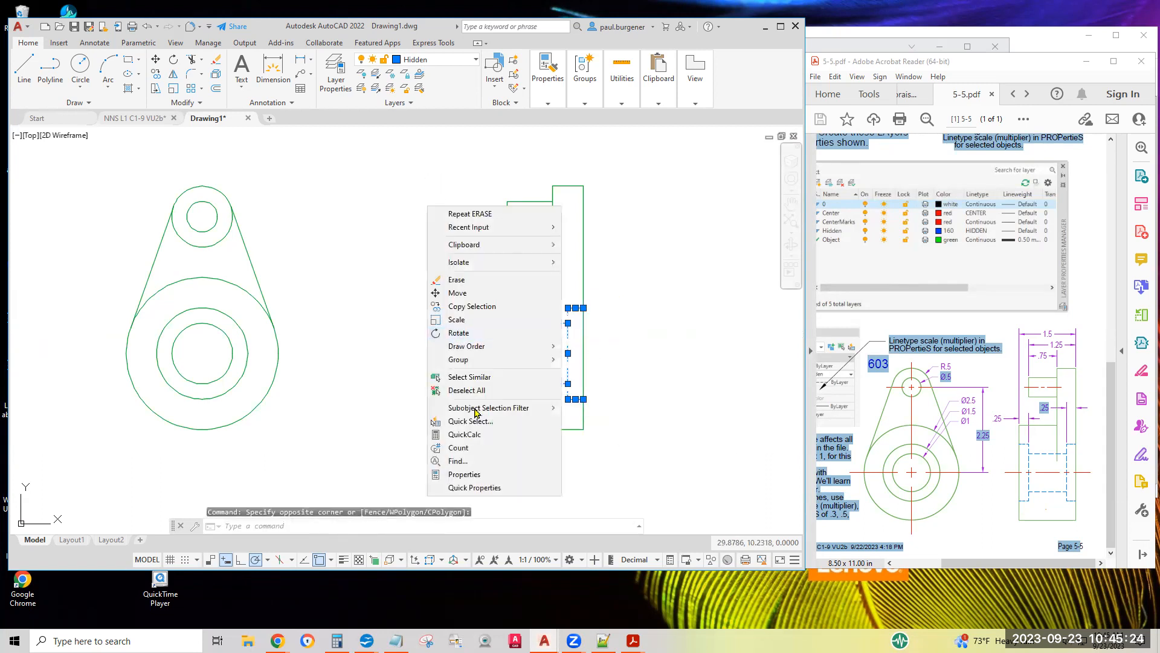
{"action": "left_click", "coordinate": [473, 473]}
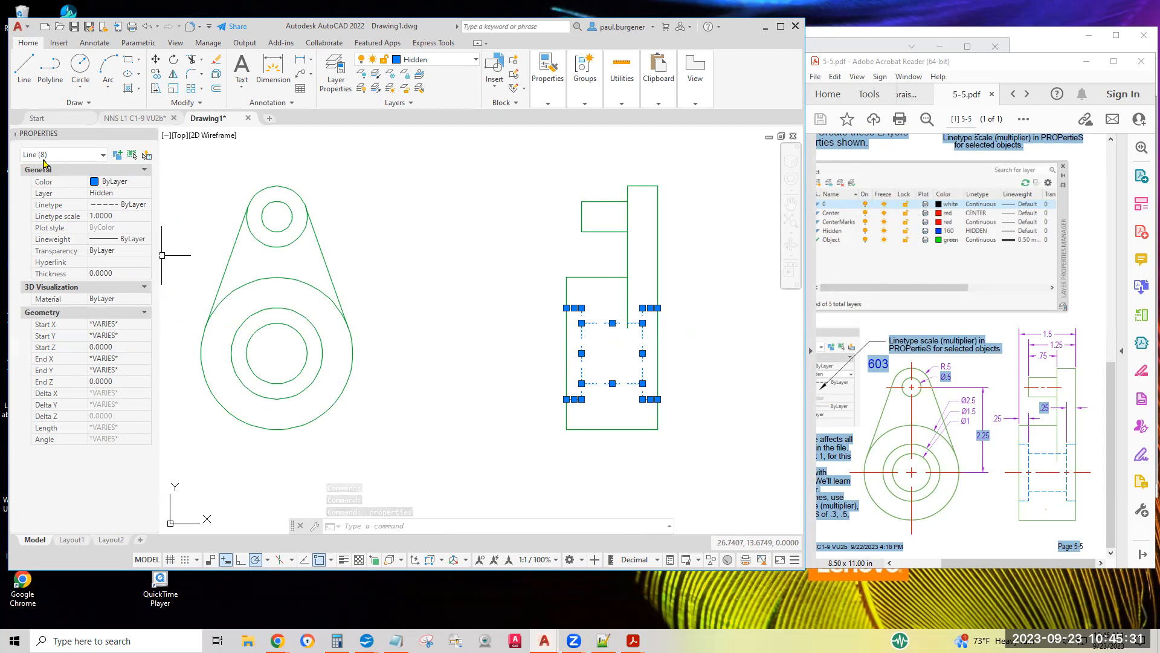
{"action": "left_click", "coordinate": [126, 215]}
{"action": "key", "text": "BackSpace"}
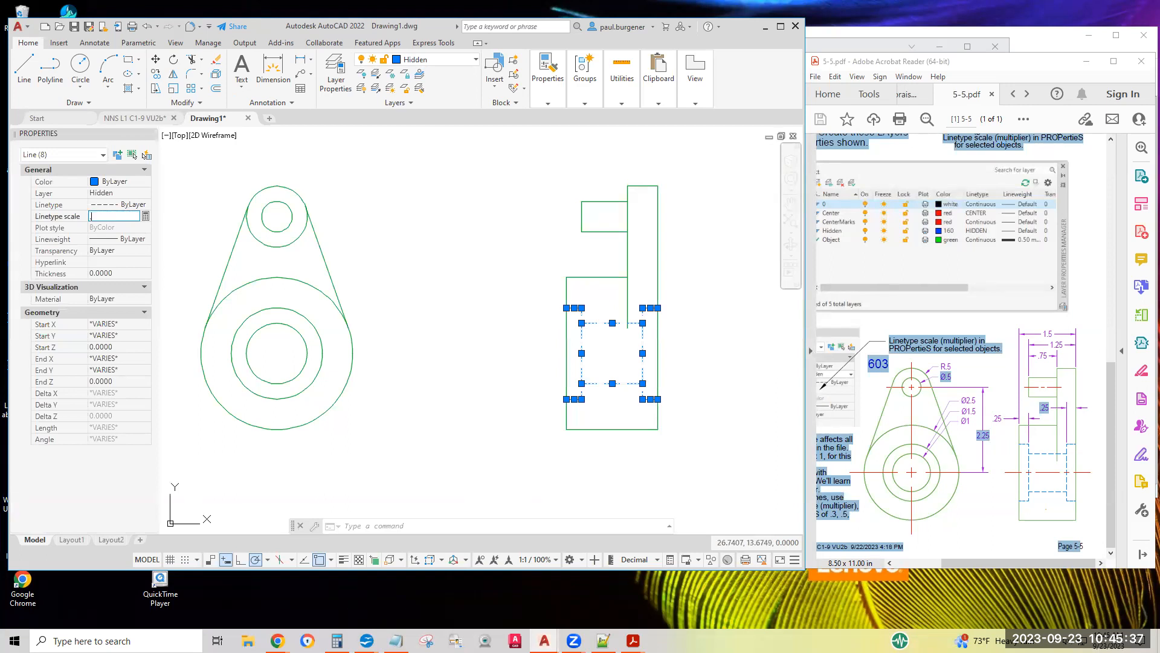
{"action": "key", "text": "Return"}
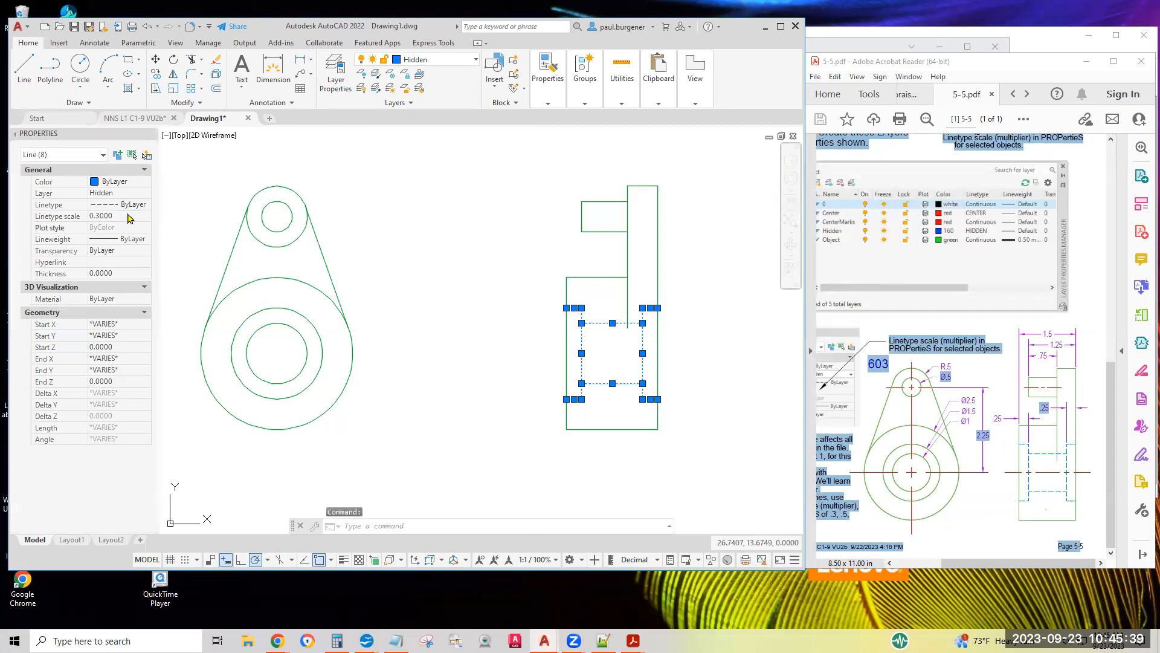
{"action": "key", "text": "Escape"}
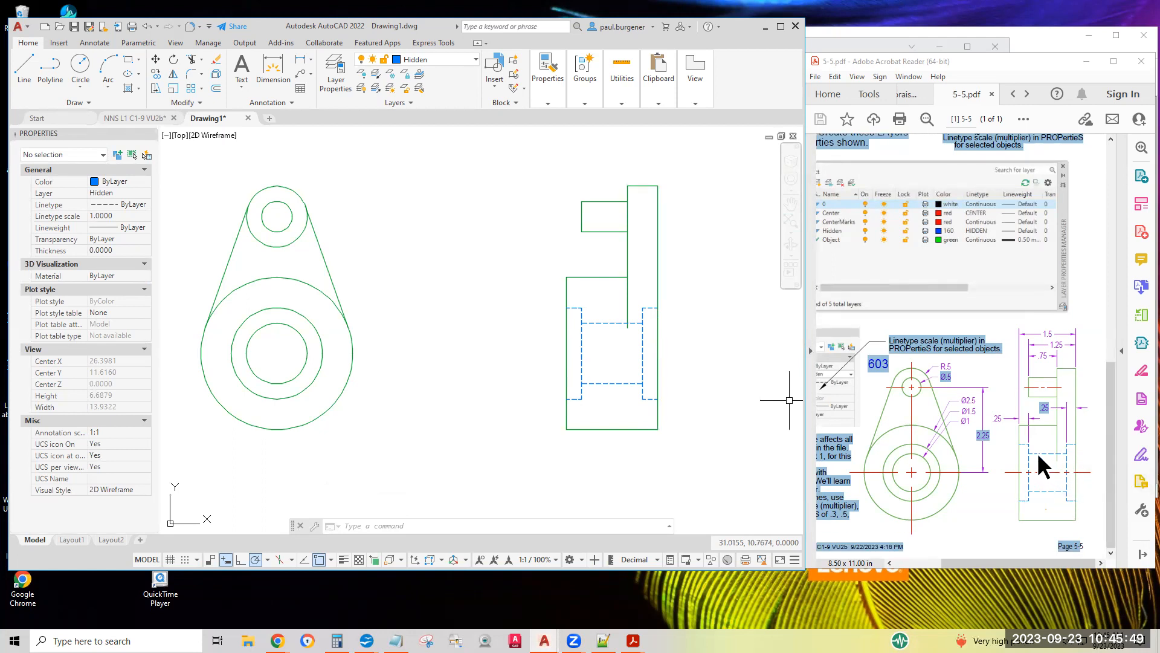
Set the linetype scale of all the side view's hidden lines to 0.5, following the reference sheet's broken-line note.
{"action": "scroll", "coordinate": [717, 397], "scroll_direction": "down", "scroll_amount": 2}
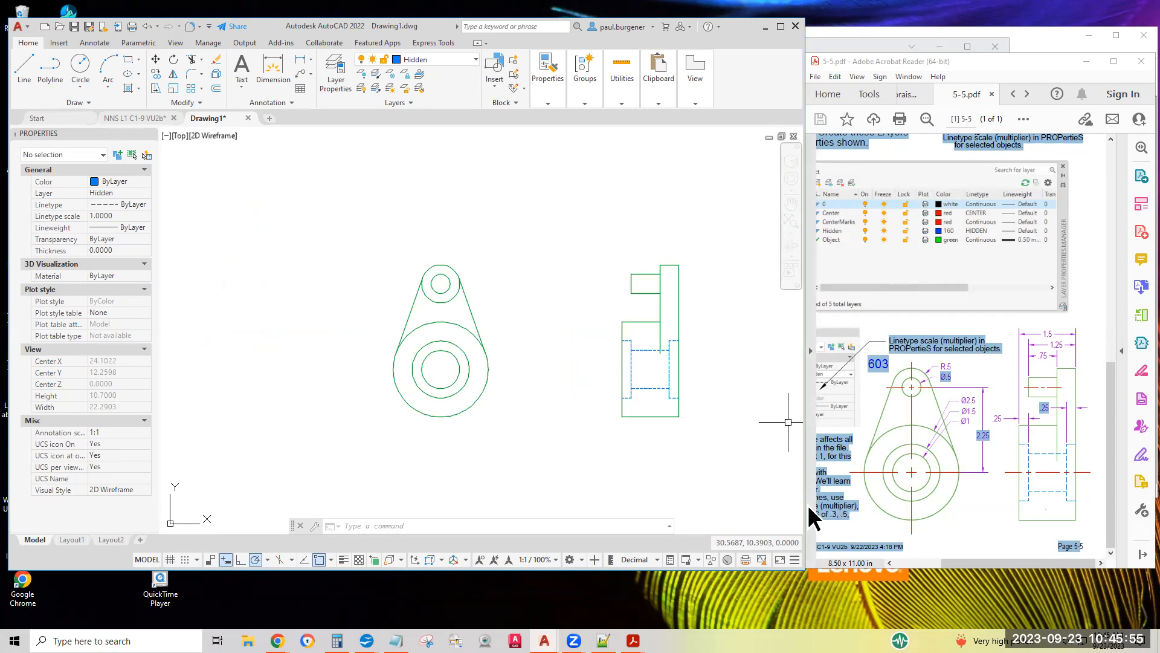
{"action": "left_click", "coordinate": [870, 511]}
{"action": "scroll", "coordinate": [858, 515], "scroll_direction": "left", "scroll_amount": 3}
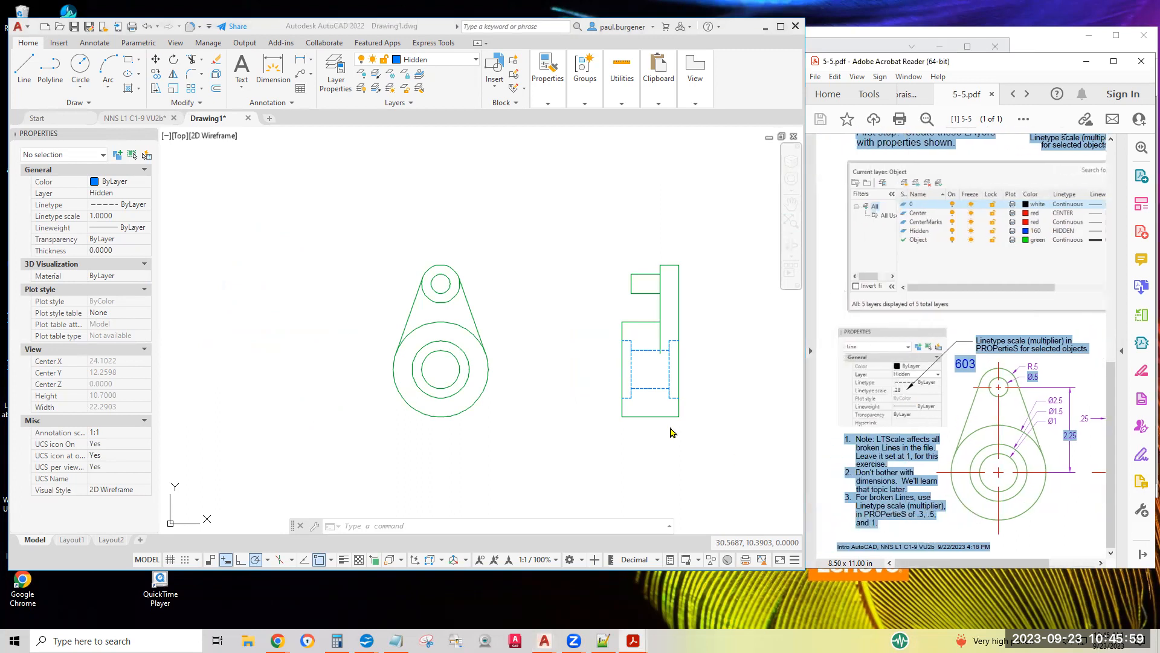
{"action": "left_click", "coordinate": [585, 382]}
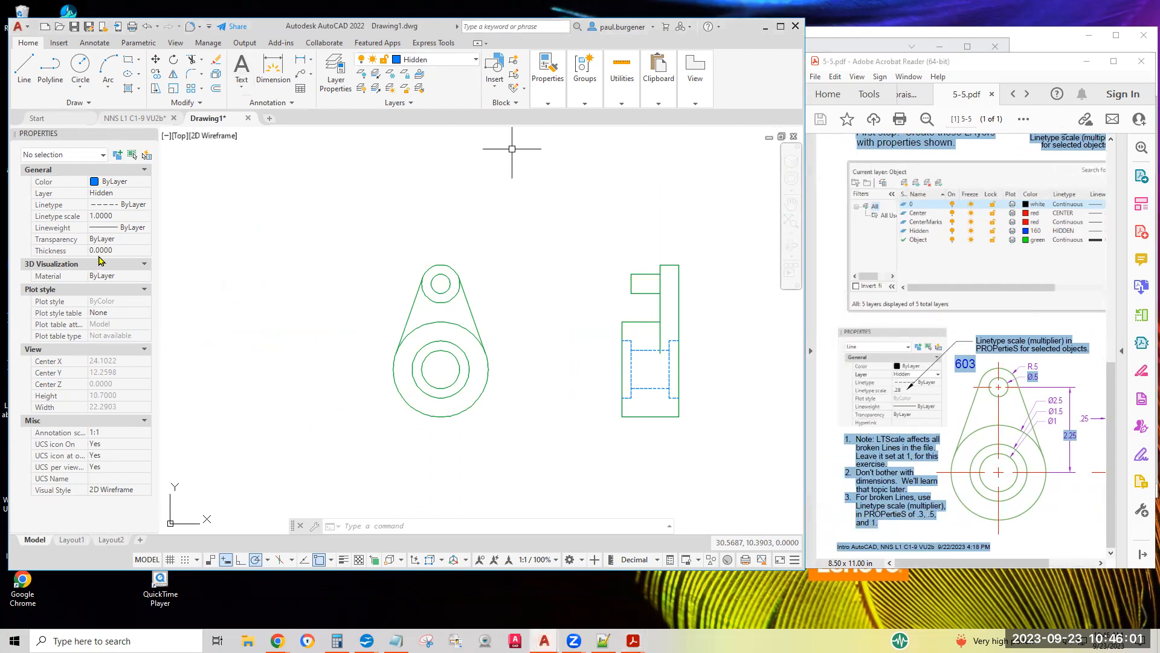
{"action": "left_click", "coordinate": [606, 334]}
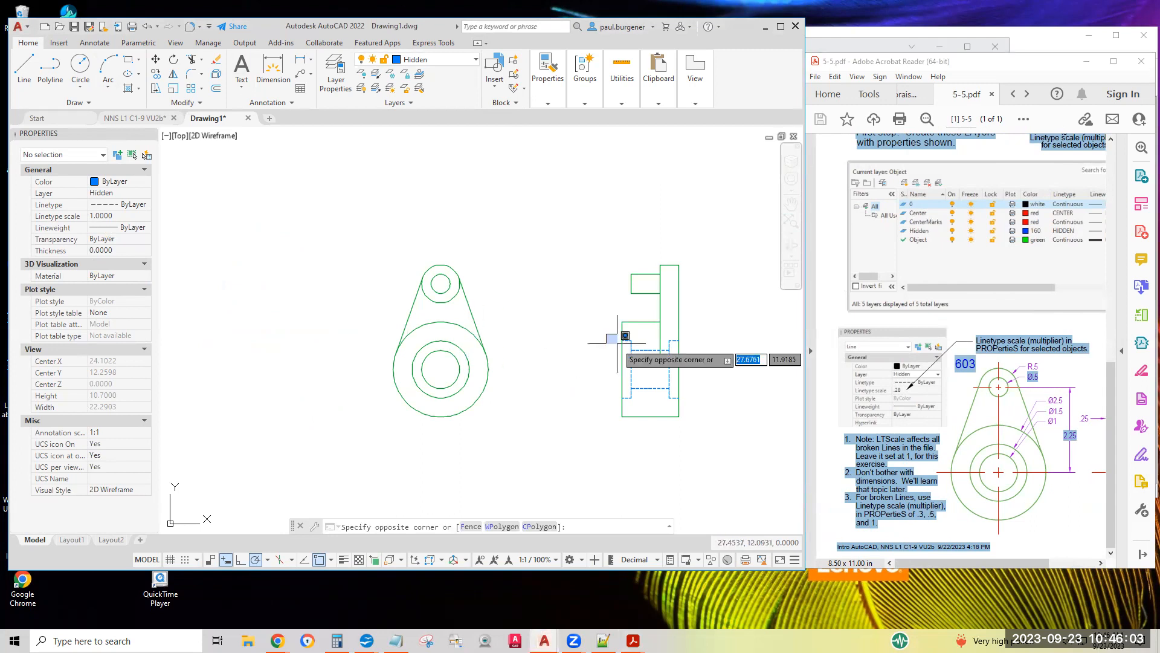
{"action": "left_click", "coordinate": [706, 406]}
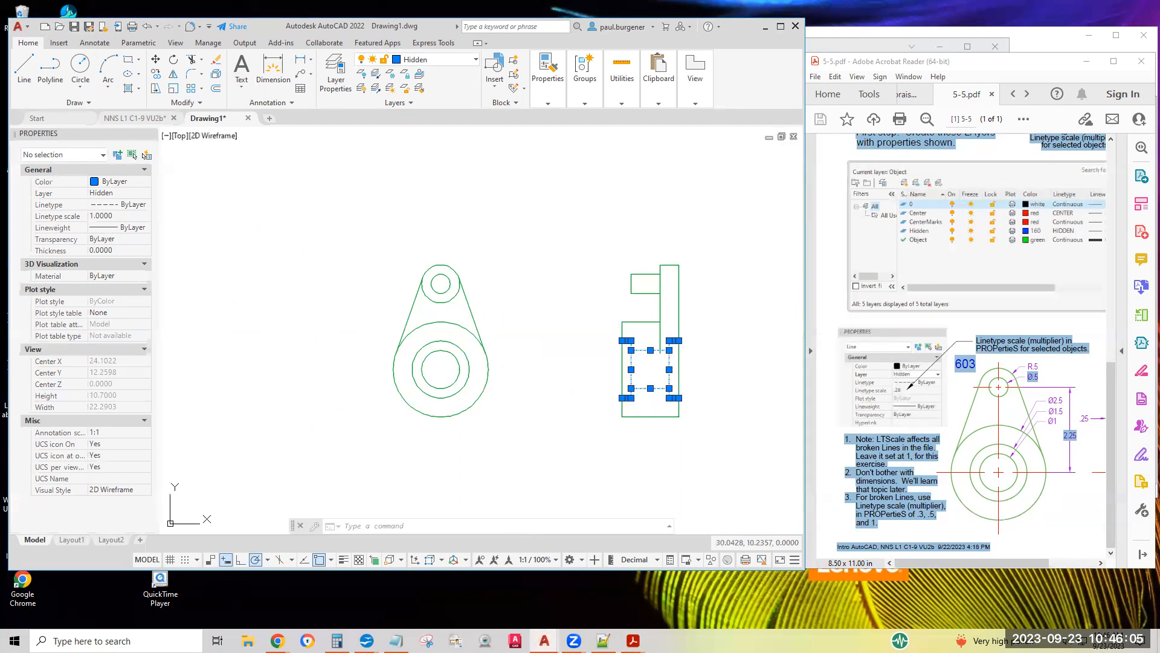
{"action": "left_click", "coordinate": [114, 216]}
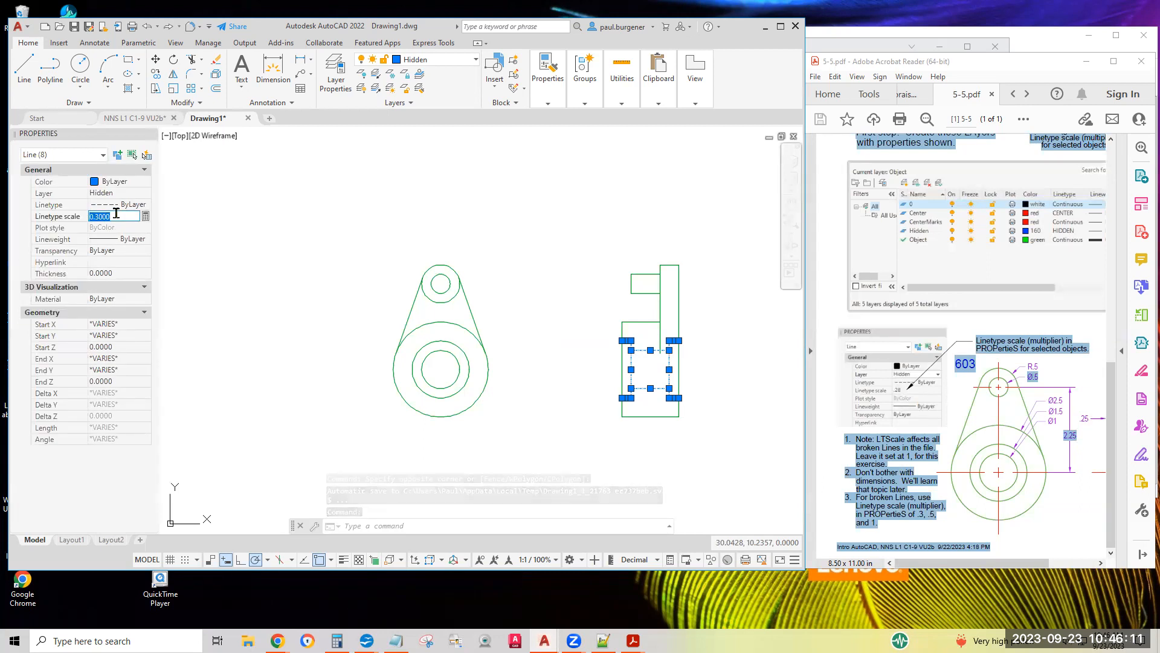
{"action": "key", "text": "BackSpace"}
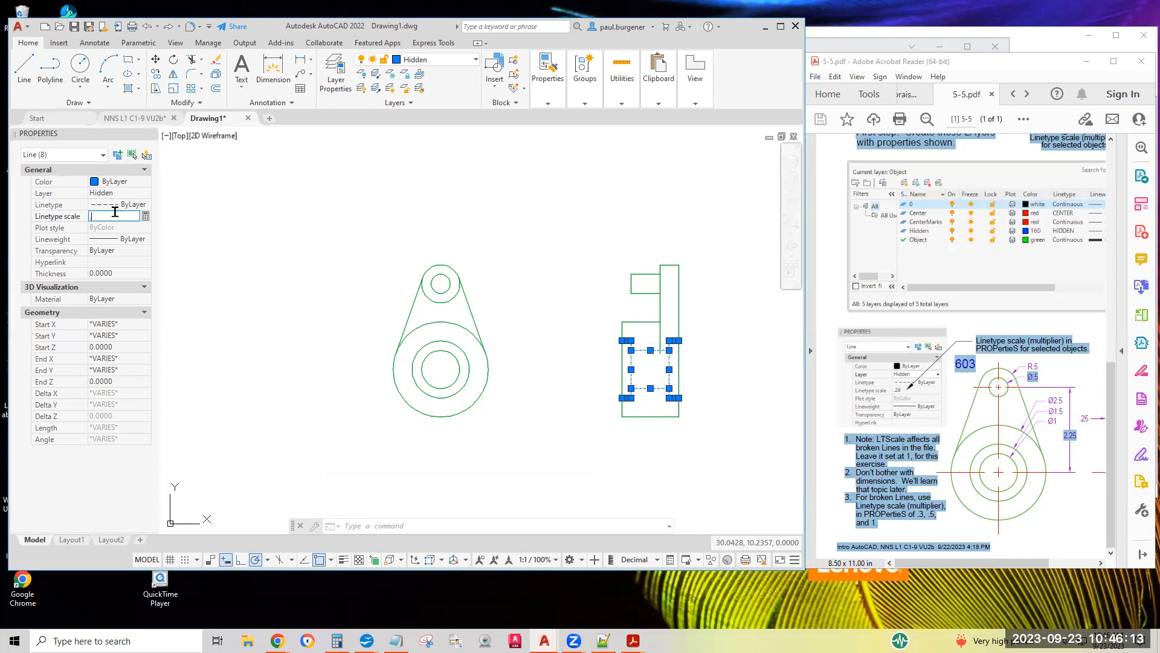
{"action": "key", "text": "Return"}
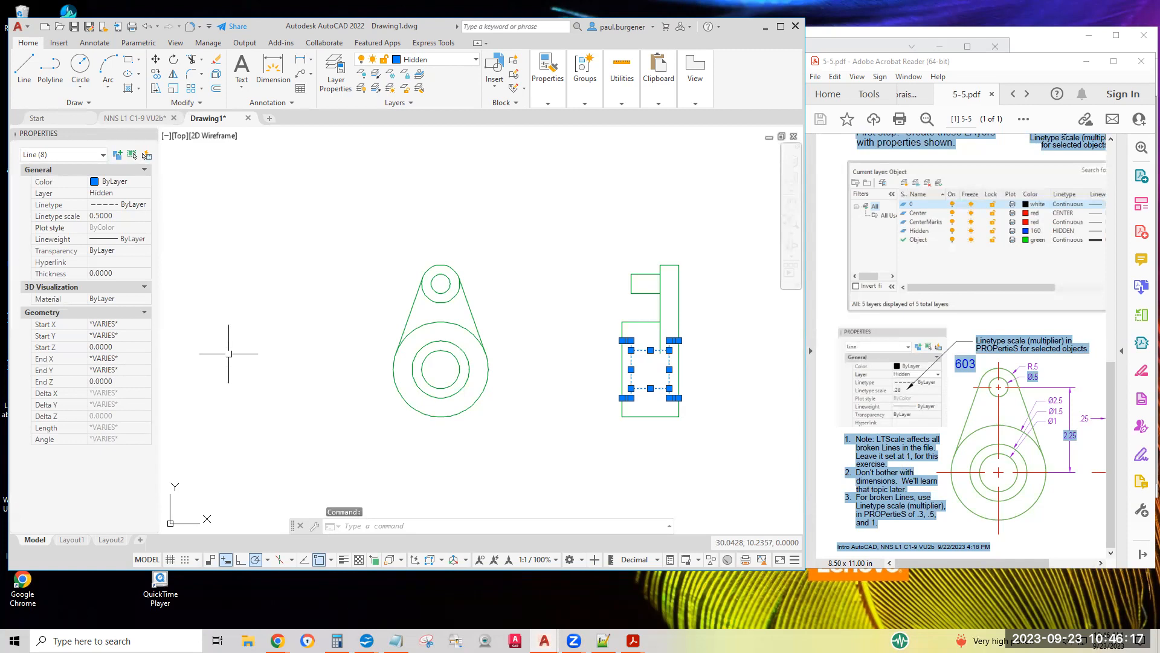
{"action": "key", "text": "Escape"}
{"action": "middle_click_drag", "start_coordinate": [1035, 383], "coordinate": [951, 383]}
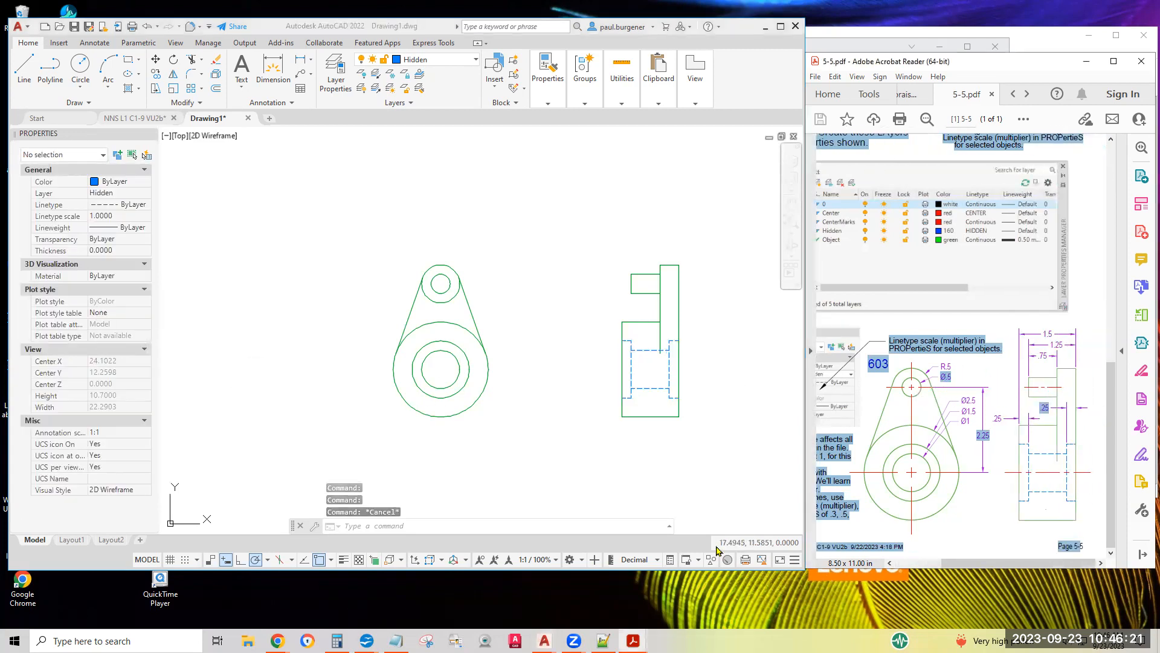
{"action": "scroll", "coordinate": [643, 471], "scroll_direction": "down", "scroll_amount": 1}
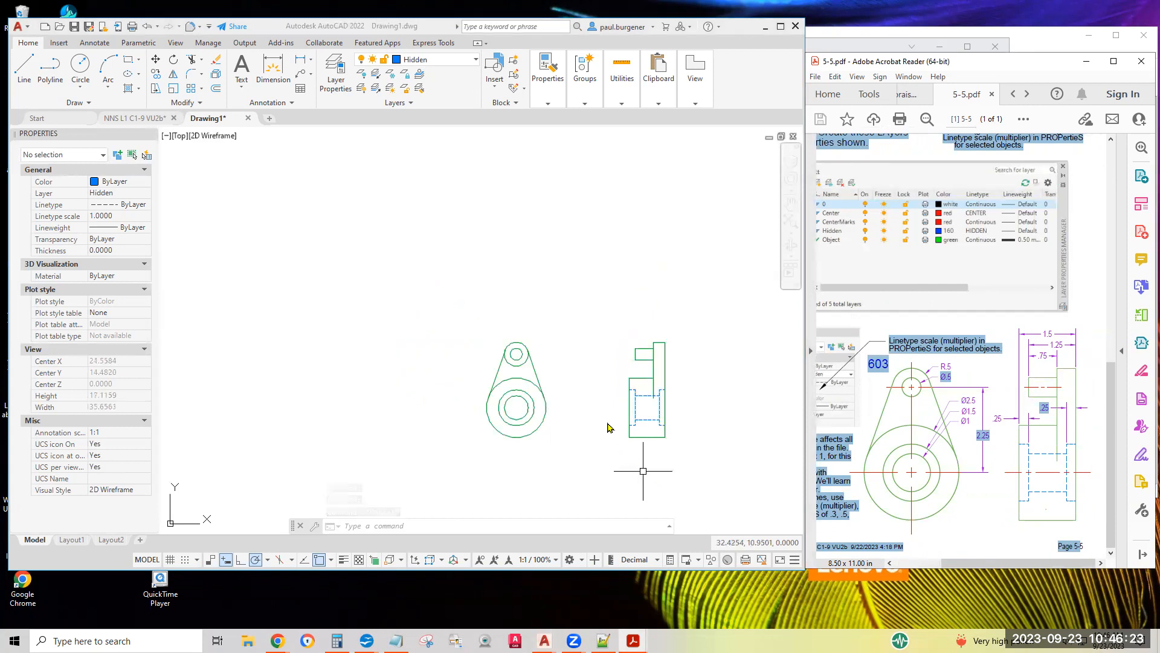
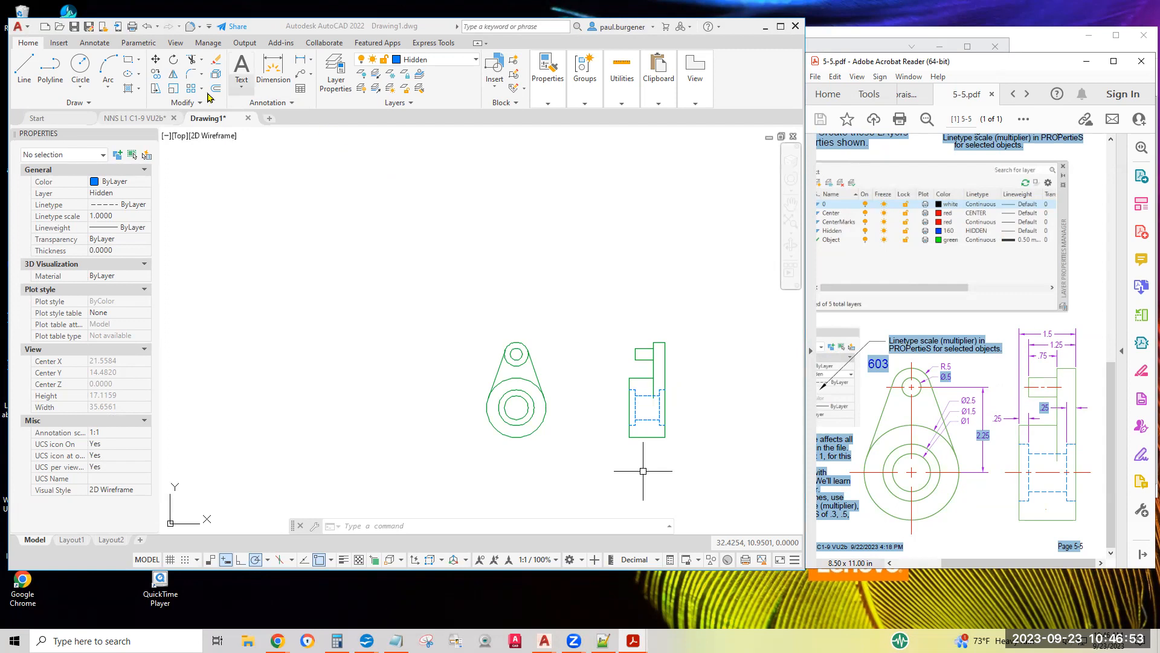
Make Center the current layer and draw a horizontal center line through the side view's upper boss, from its left edge's midpoint to the plate.
{"action": "left_click", "coordinate": [463, 61]}
{"action": "left_click", "coordinate": [434, 91]}
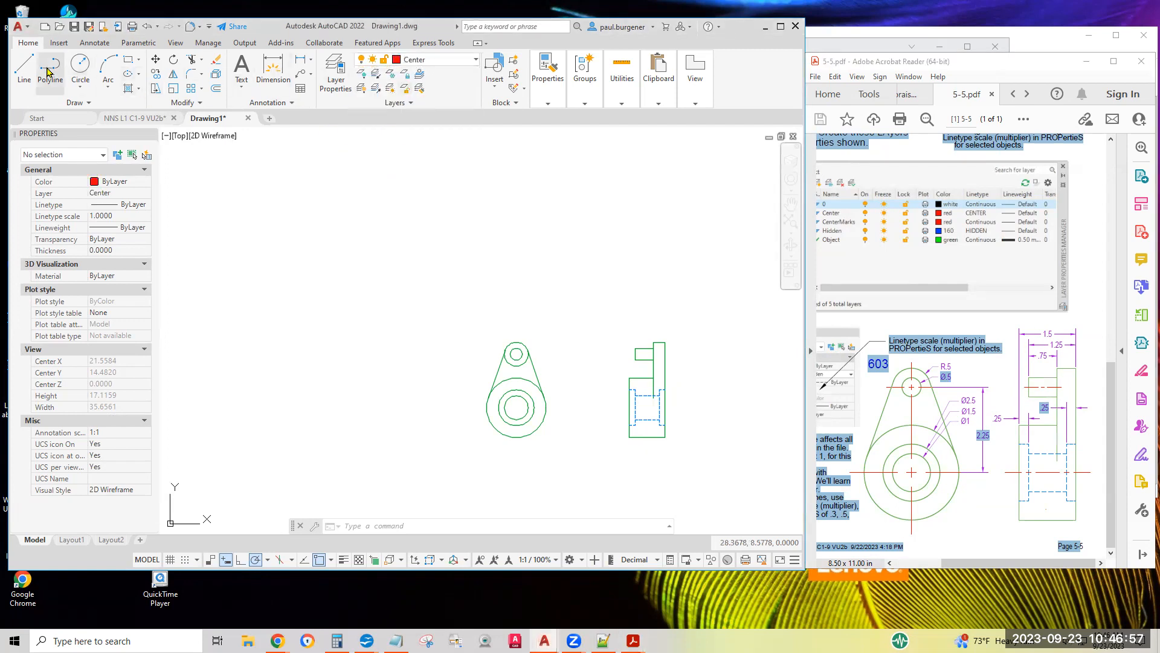
{"action": "left_click", "coordinate": [24, 70]}
{"action": "scroll", "coordinate": [607, 365], "scroll_direction": "up", "scroll_amount": 3}
{"action": "mouse_move", "coordinate": [654, 357]}
{"action": "middle_mouse_down"}
{"action": "mouse_move", "coordinate": [508, 377]}
{"action": "mouse_move", "coordinate": [384, 368]}
{"action": "middle_mouse_up"}
{"action": "left_click", "coordinate": [430, 305]}
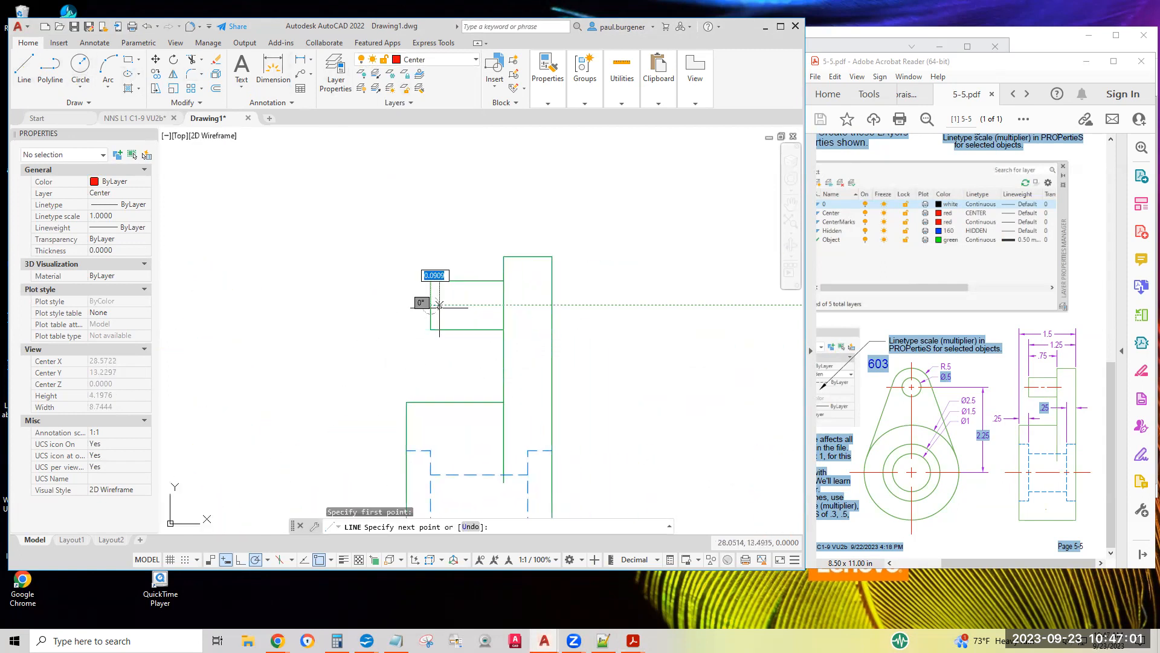
{"action": "left_click", "coordinate": [503, 305]}
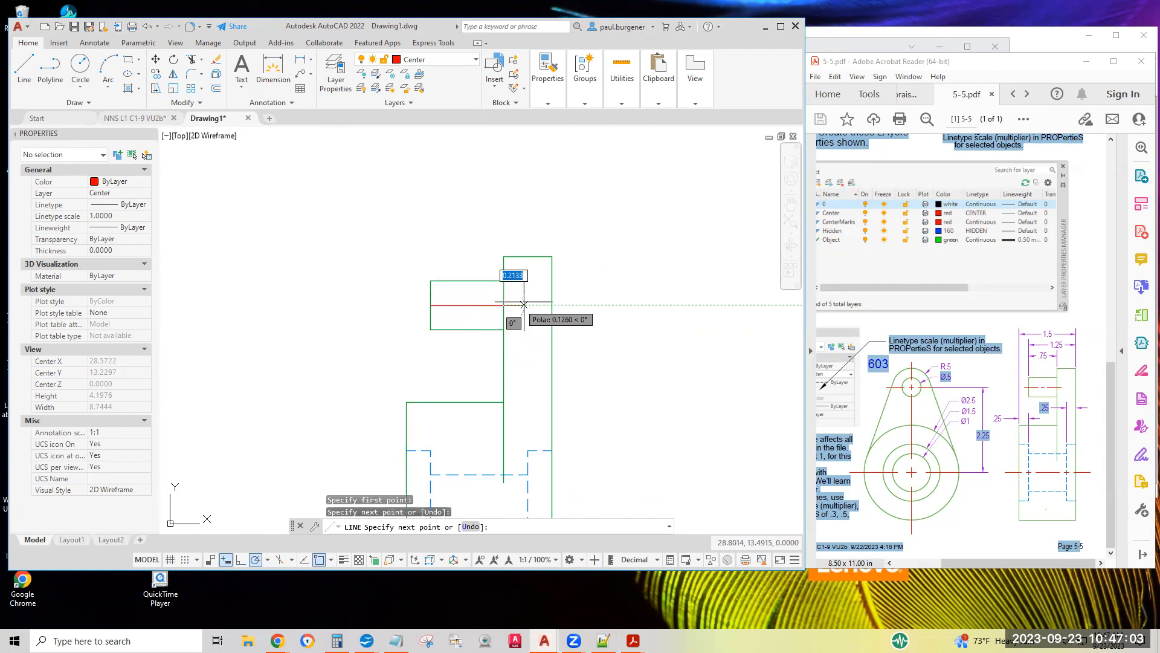
{"action": "key", "text": "Return"}
Draw a 1.5-long horizontal center line through the side view's counterbored hole, from the left edge to the right edge.
{"action": "scroll", "coordinate": [683, 339], "scroll_direction": "down", "scroll_amount": 2}
{"action": "mouse_move", "coordinate": [683, 339]}
{"action": "middle_mouse_down"}
{"action": "mouse_move", "coordinate": [642, 254]}
{"action": "mouse_move", "coordinate": [617, 244]}
{"action": "middle_mouse_up"}
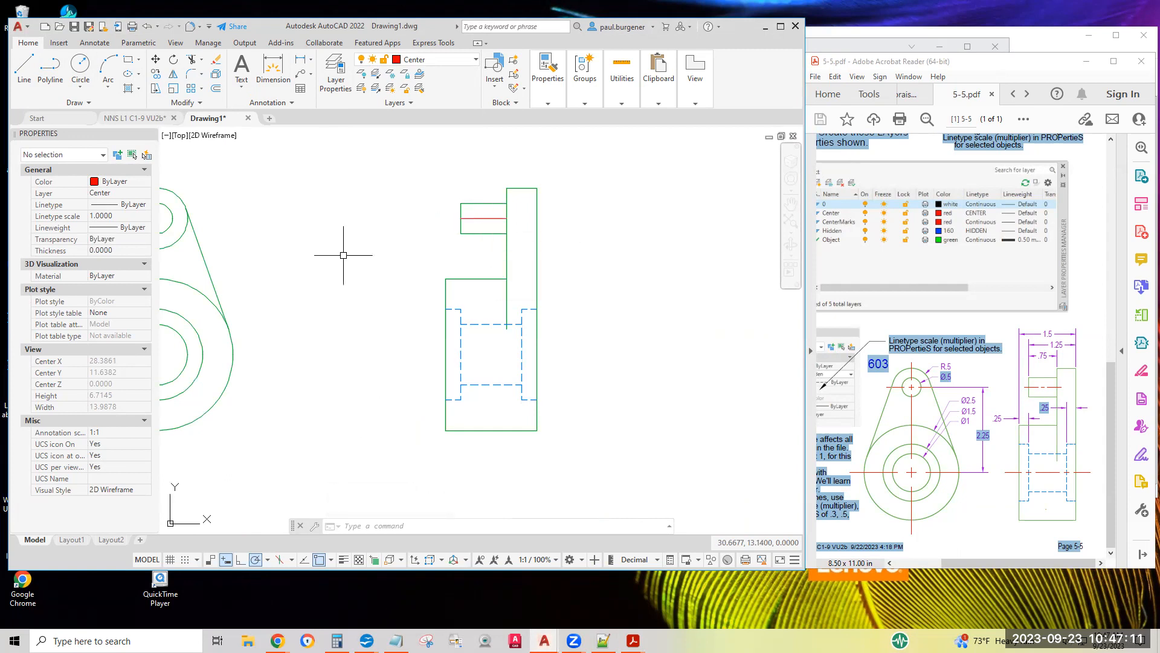
{"action": "left_click", "coordinate": [24, 65]}
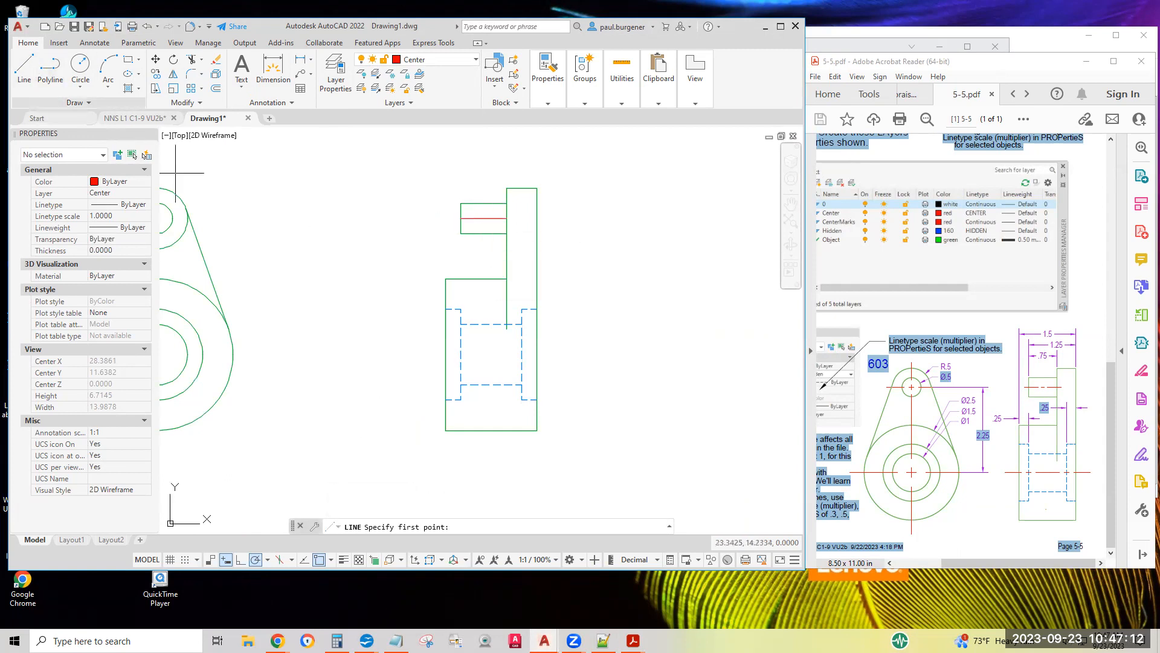
{"action": "left_click", "coordinate": [445, 354]}
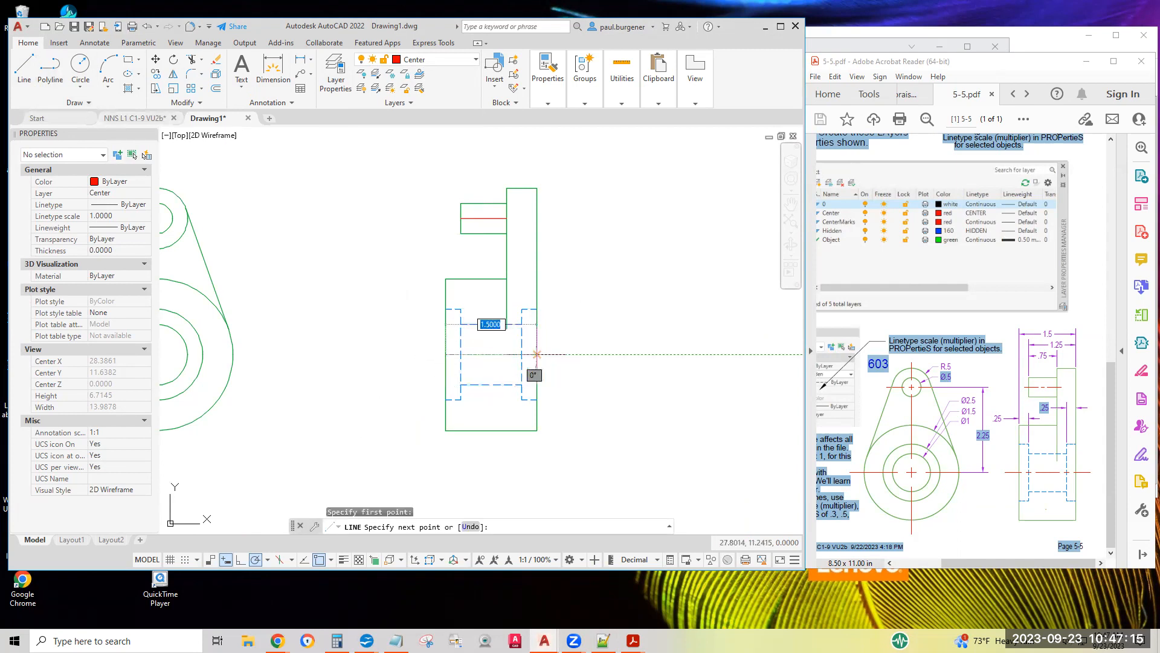
{"action": "left_click", "coordinate": [537, 355]}
{"action": "key", "text": "Return"}
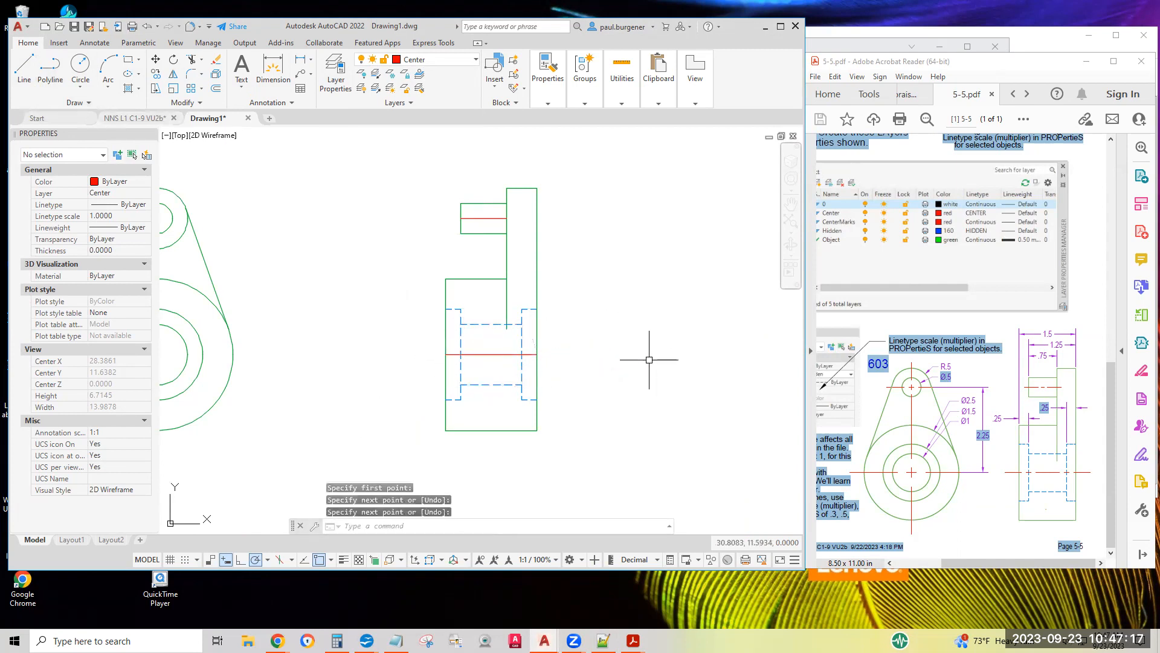
Scale the upper boss's center line by 1.3 about its midpoint so it extends past the boss.
{"action": "scroll", "coordinate": [512, 232], "scroll_direction": "down", "scroll_amount": 2}
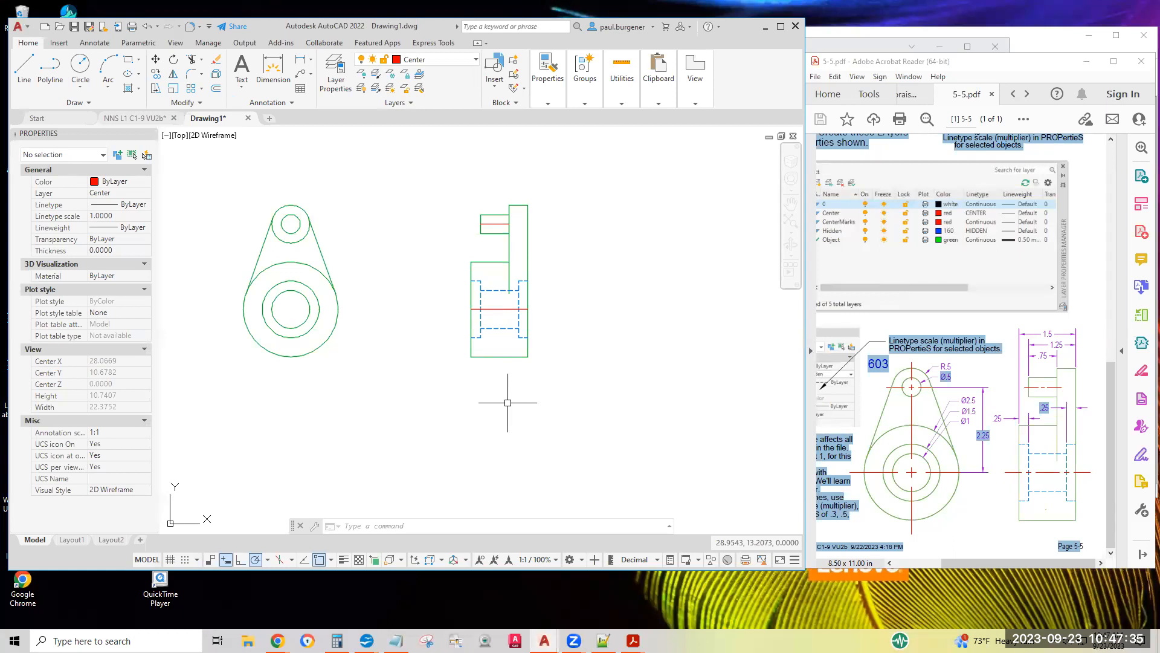
{"action": "scroll", "coordinate": [357, 318], "scroll_direction": "down", "scroll_amount": 2}
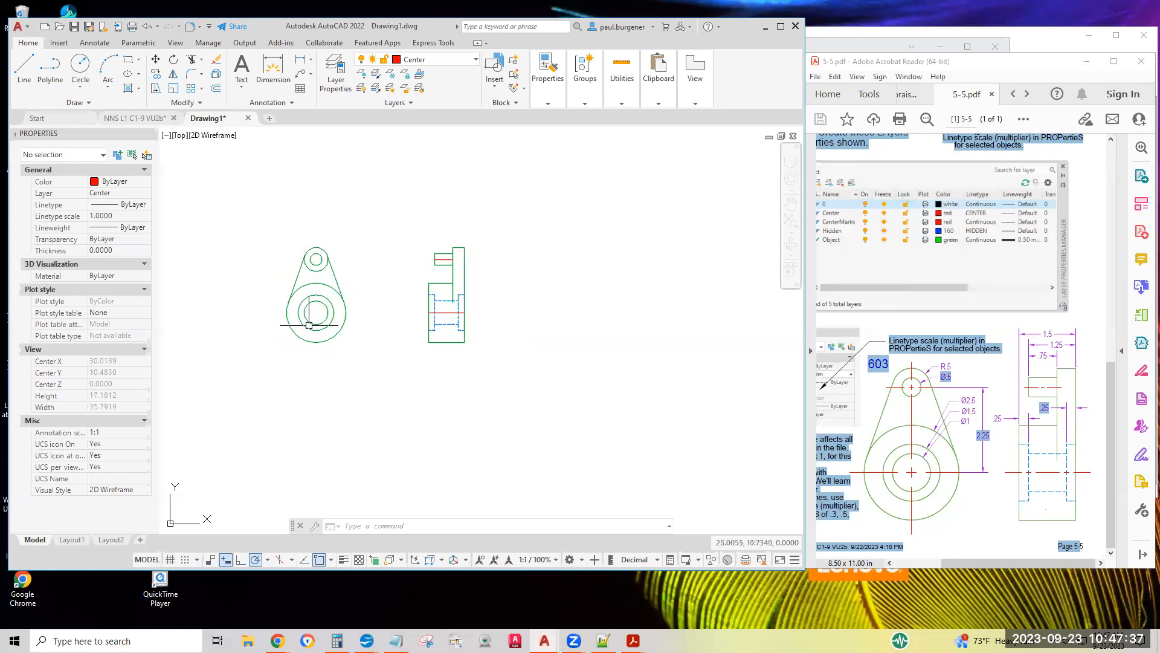
{"action": "scroll", "coordinate": [403, 316], "scroll_direction": "up", "scroll_amount": 4}
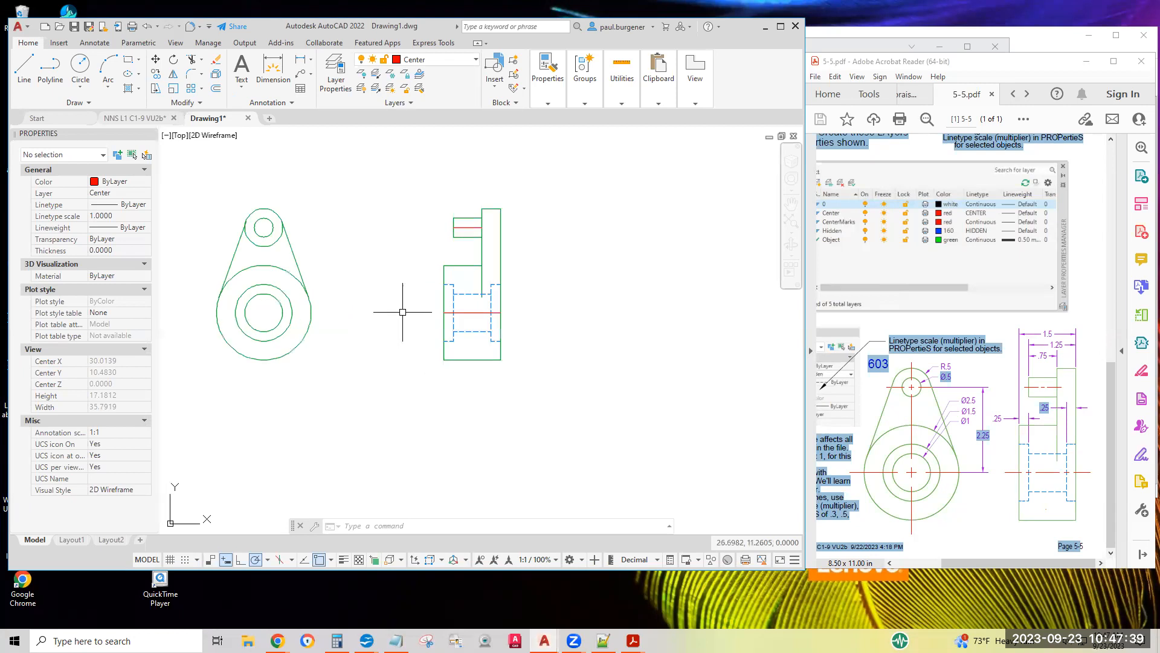
{"action": "left_click", "coordinate": [174, 91]}
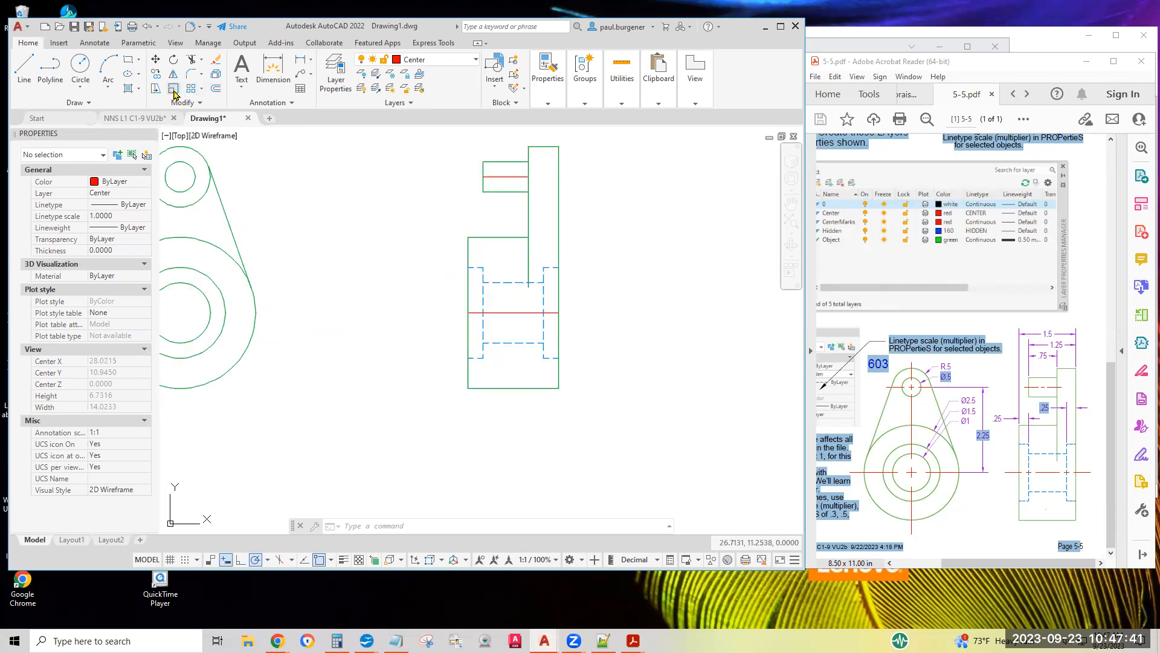
{"action": "left_click", "coordinate": [513, 177]}
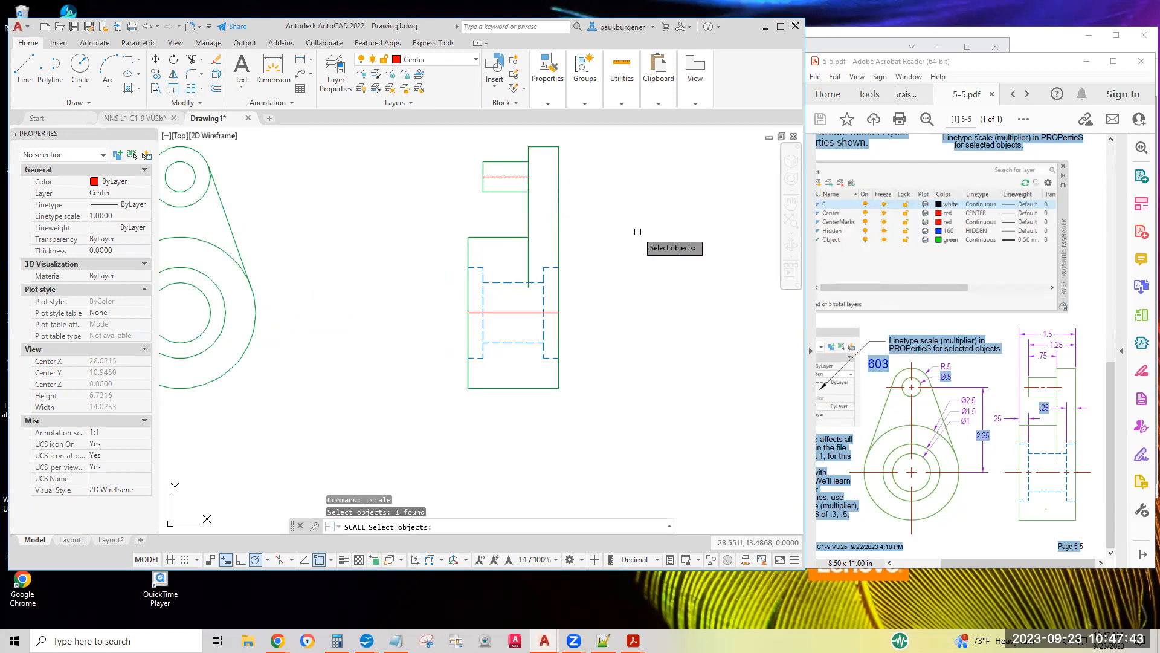
{"action": "key", "text": "Return"}
{"action": "left_click", "coordinate": [506, 177]}
{"action": "type", "text": "1.3"}
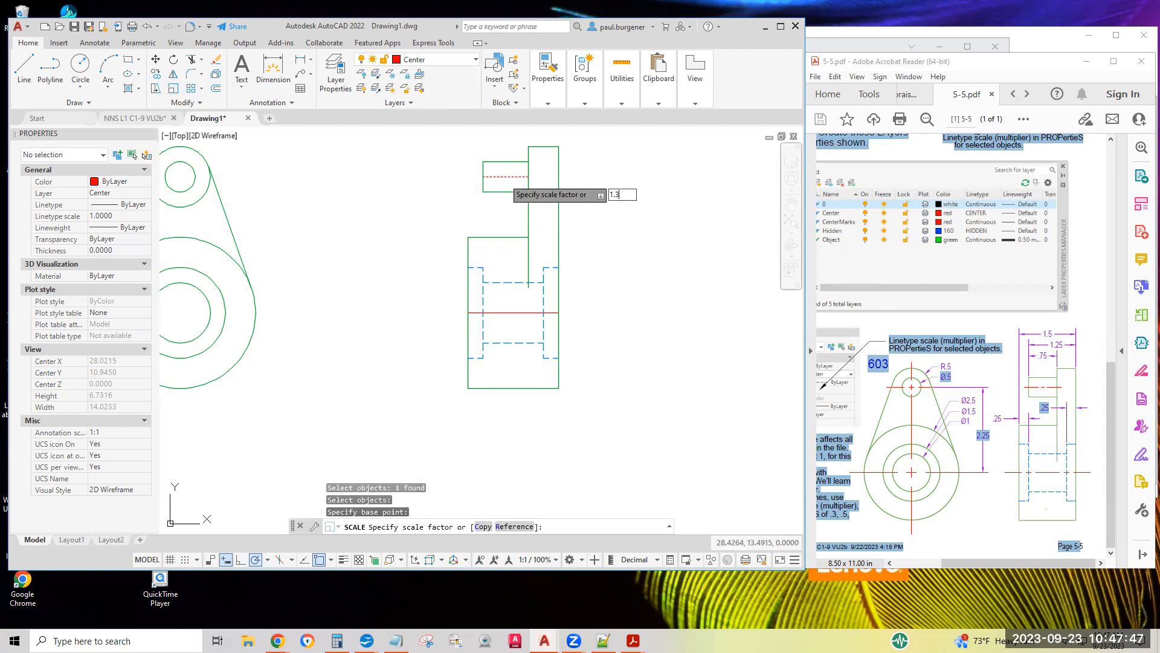
{"action": "key", "text": "Return"}
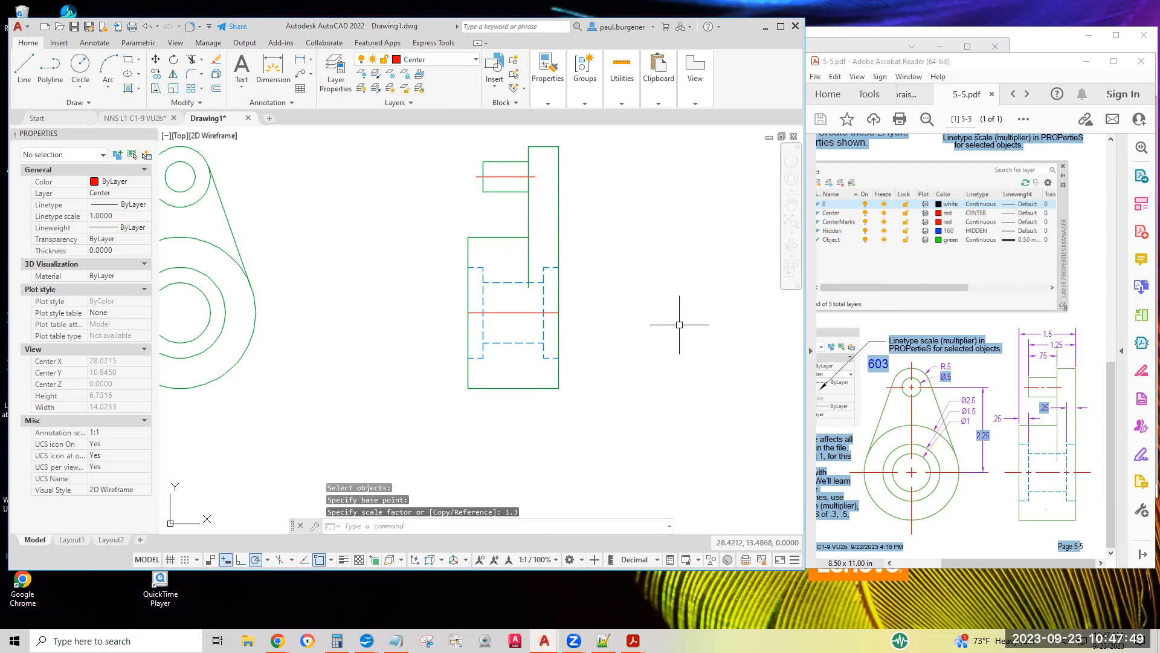
Scale the counterbored hole's center line in the side view by 1.3 about its midpoint.
{"action": "key", "text": "Return"}
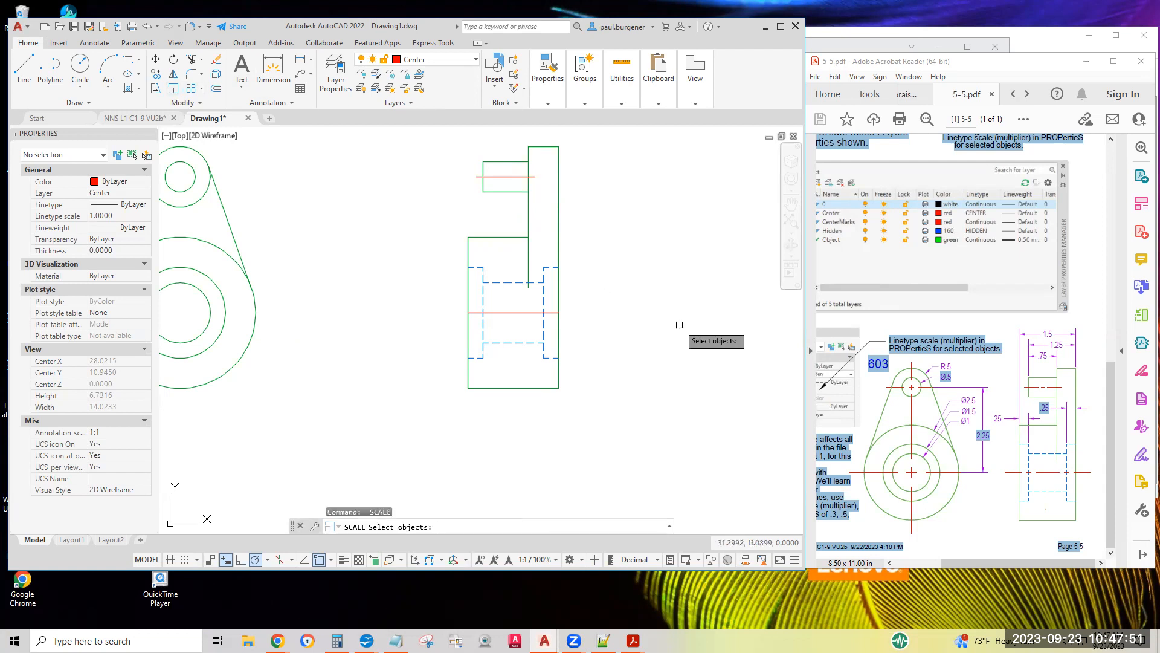
{"action": "left_click", "coordinate": [540, 312]}
{"action": "key", "text": "Return"}
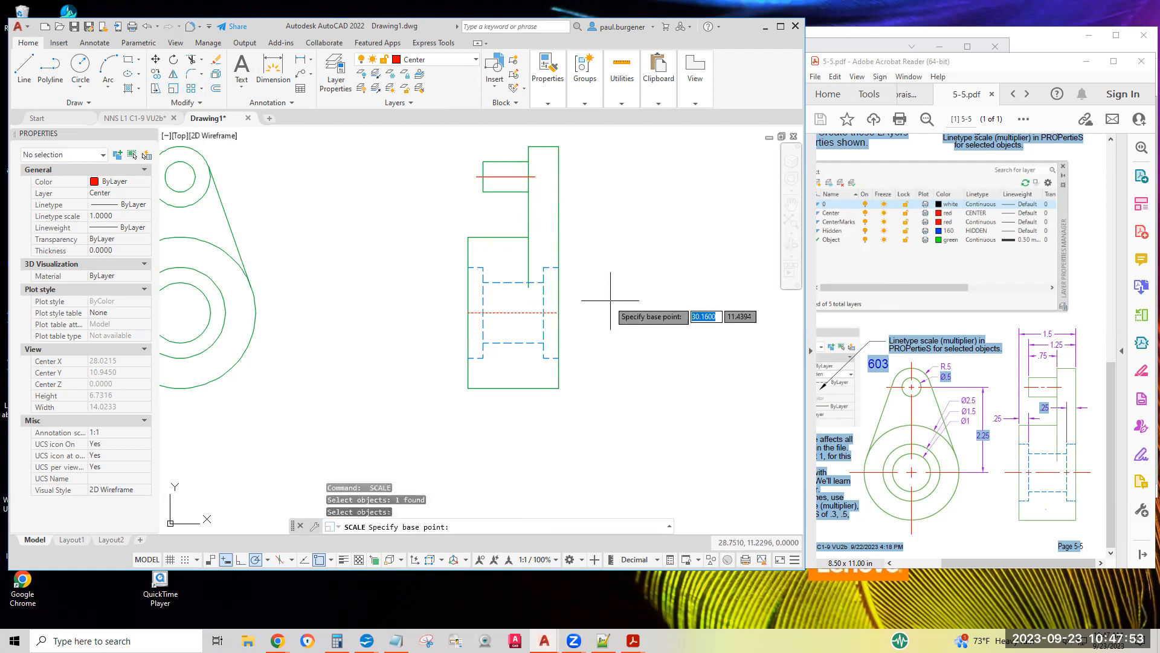
{"action": "left_click", "coordinate": [513, 312]}
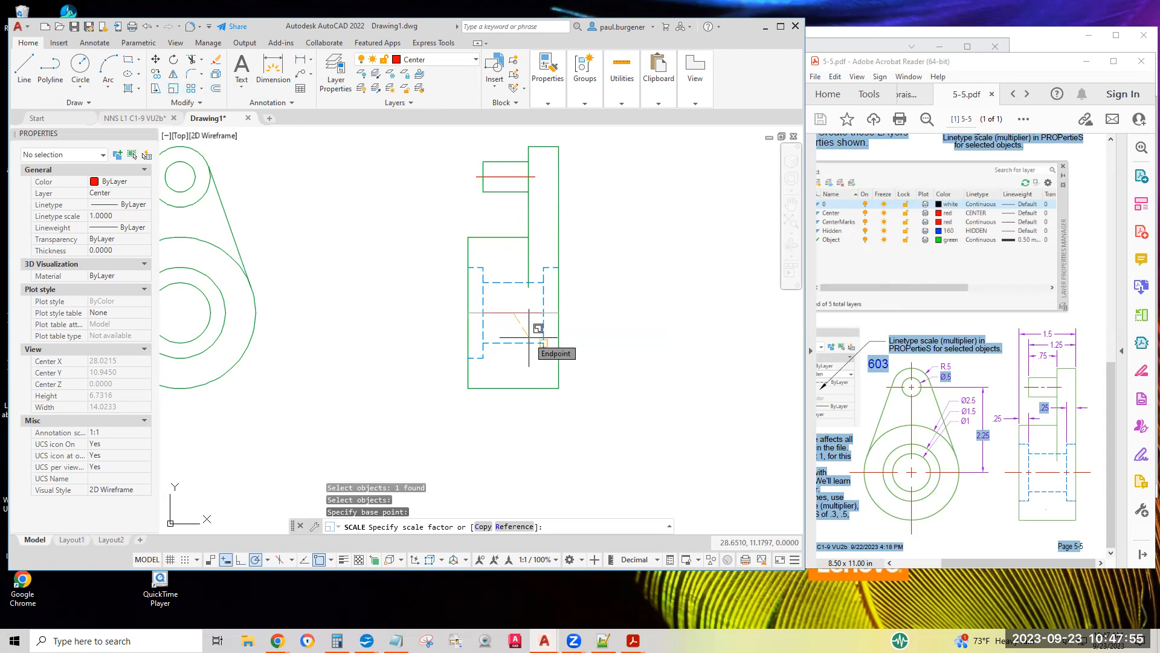
{"action": "type", "text": "1.3"}
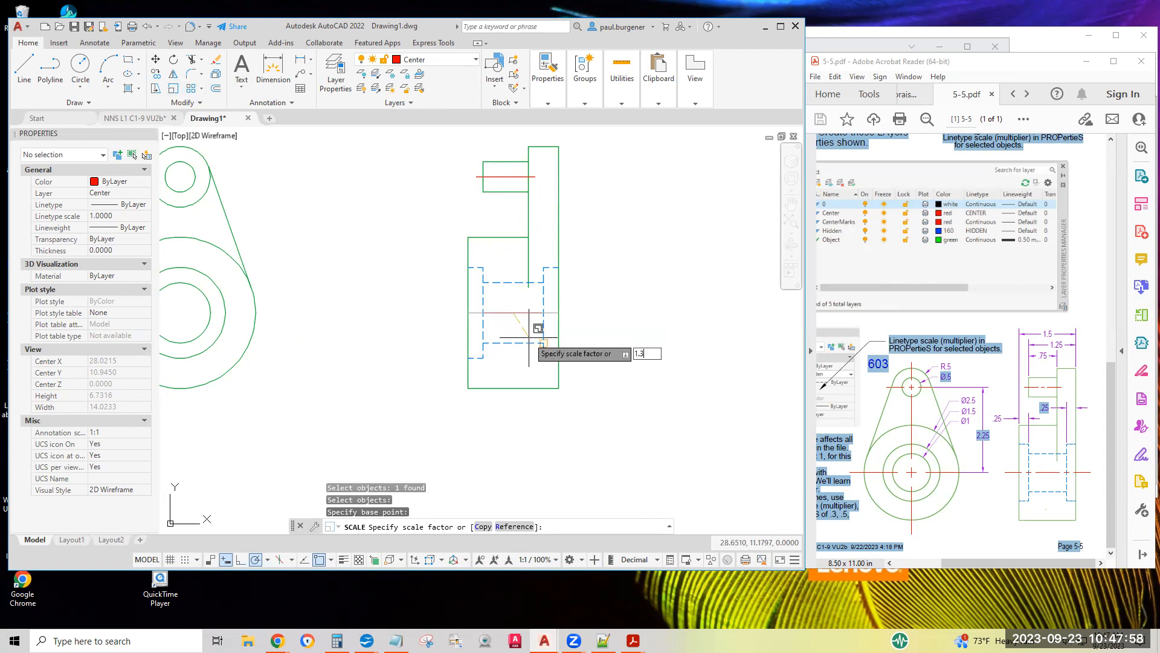
{"action": "key", "text": "Return"}
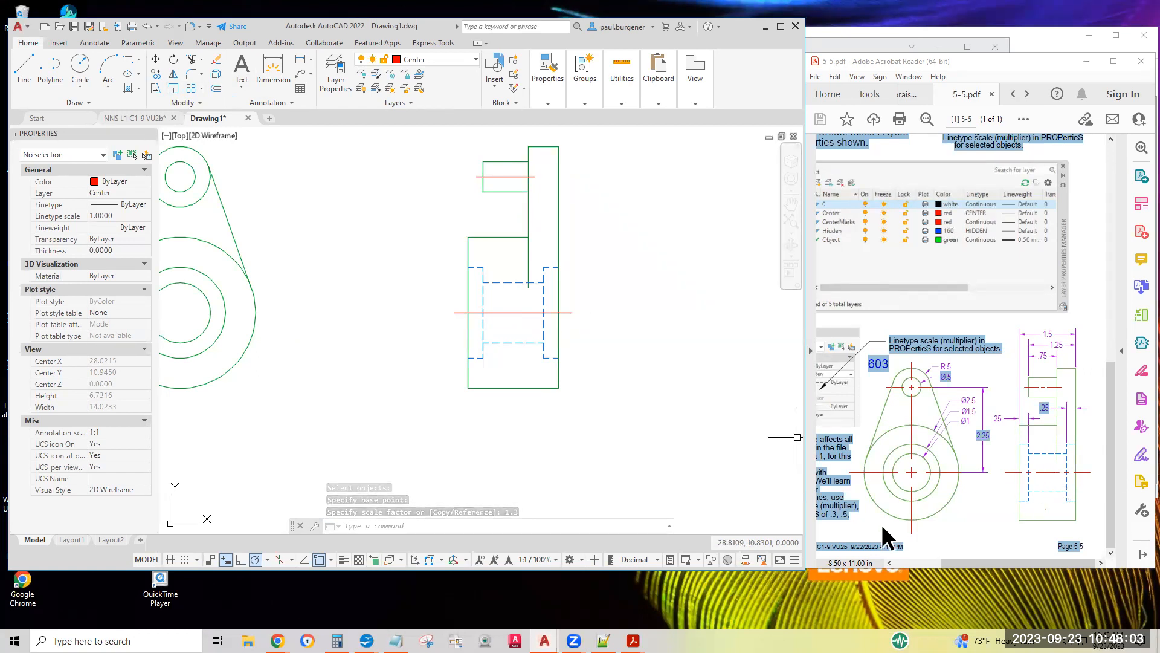
Set the linetype scale of both side-view center lines, through the upper boss and the counterbored hole, to .5.
{"action": "middle_click_drag", "start_coordinate": [876, 520], "coordinate": [864, 526]}
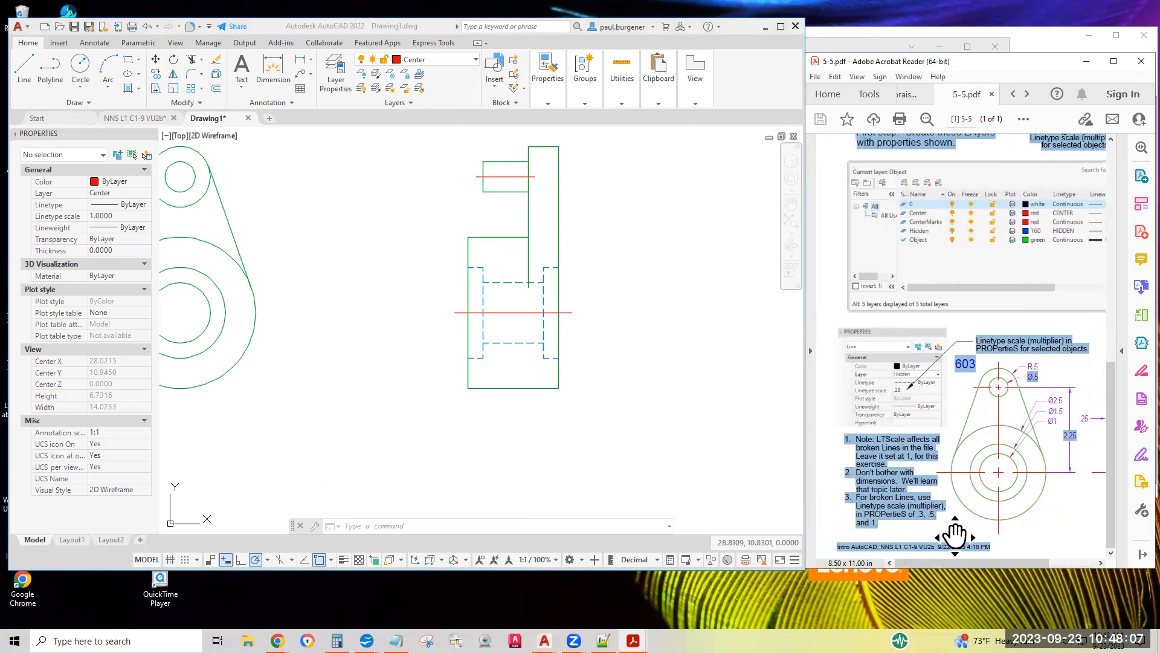
{"action": "scroll", "coordinate": [971, 532], "scroll_direction": "right", "scroll_amount": 3, "text": "shift"}
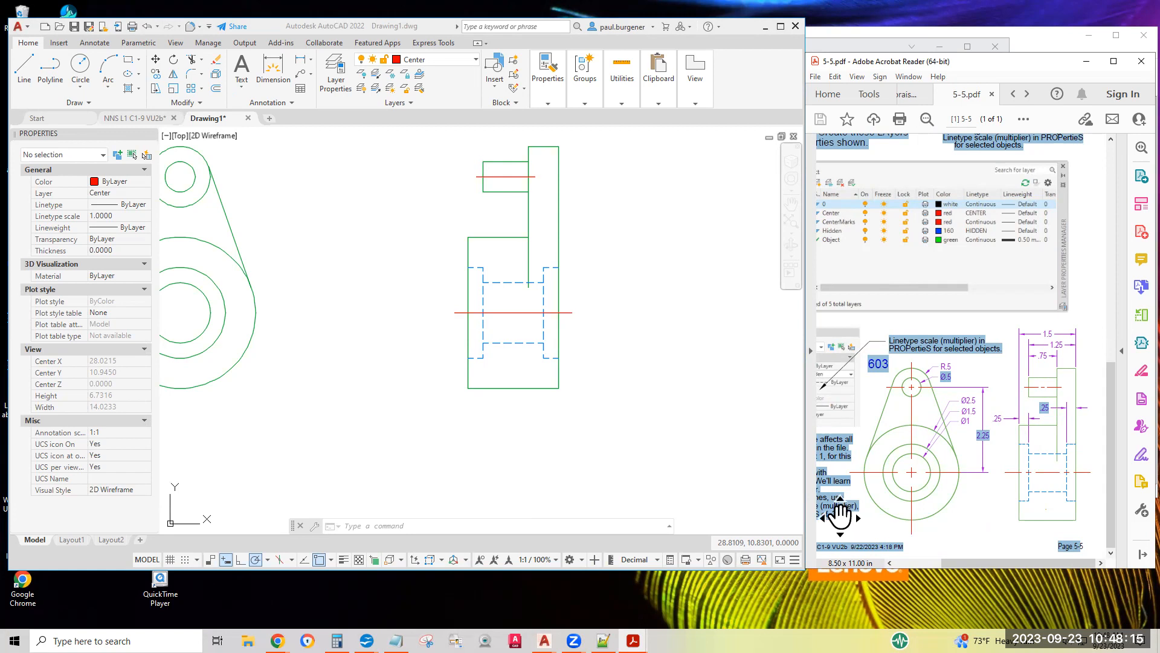
{"action": "scroll", "coordinate": [840, 513], "scroll_direction": "left", "scroll_amount": 3, "text": "shift"}
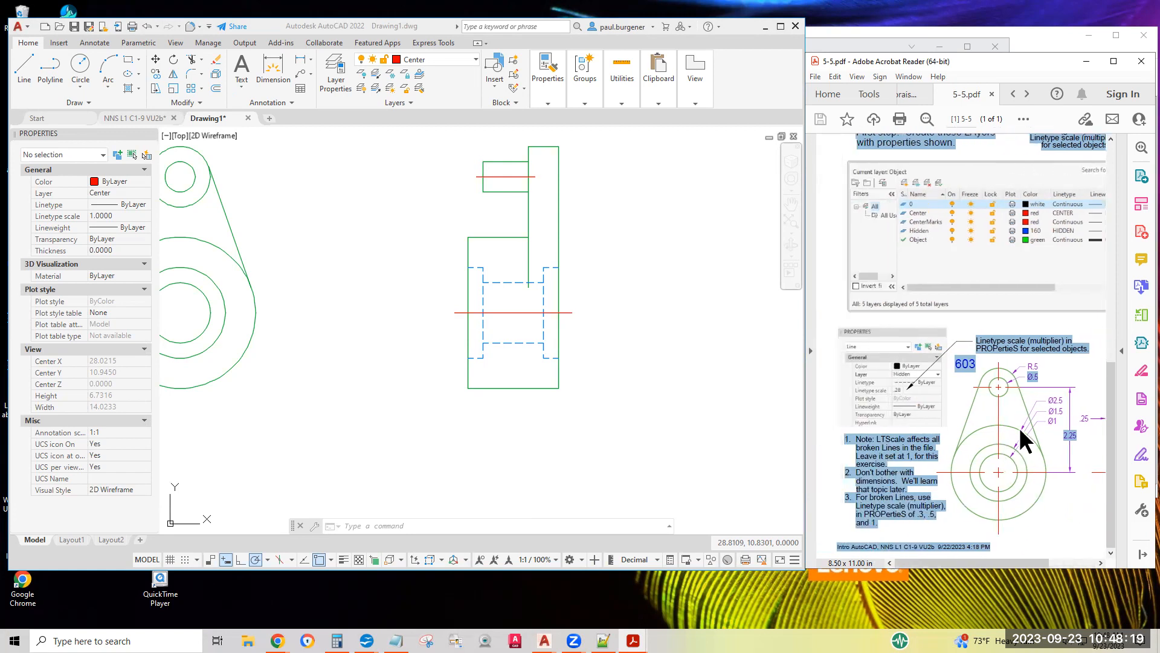
{"action": "scroll", "coordinate": [1068, 513], "scroll_direction": "right", "scroll_amount": 3, "text": "shift"}
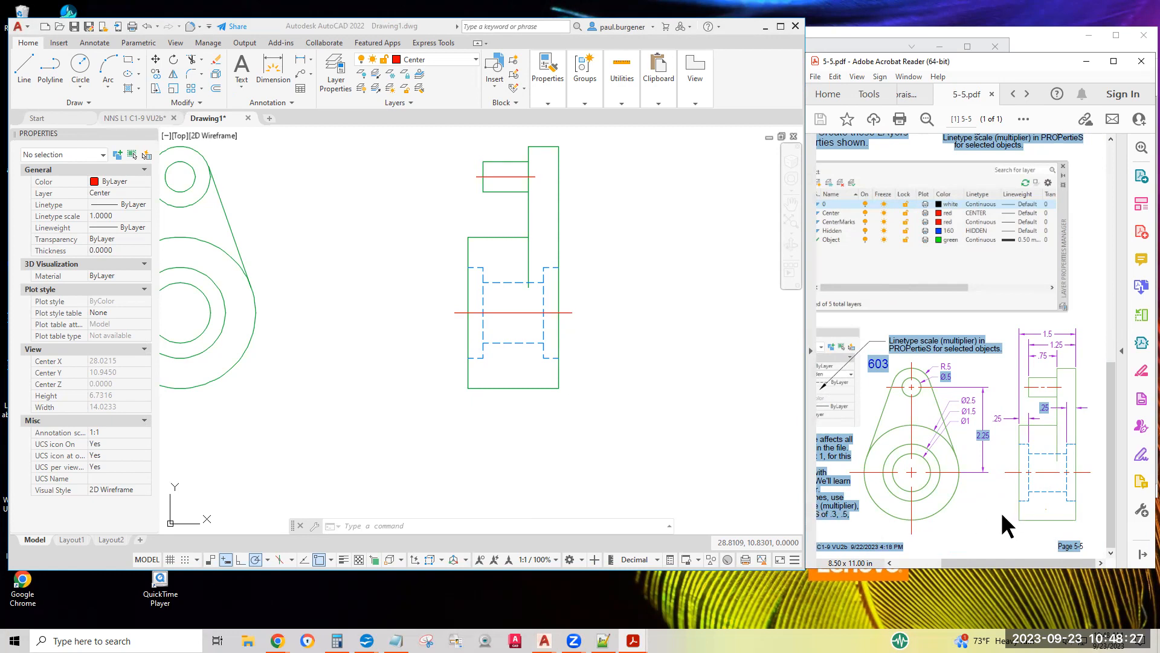
{"action": "left_click", "coordinate": [543, 192]}
{"action": "left_click", "coordinate": [511, 177]}
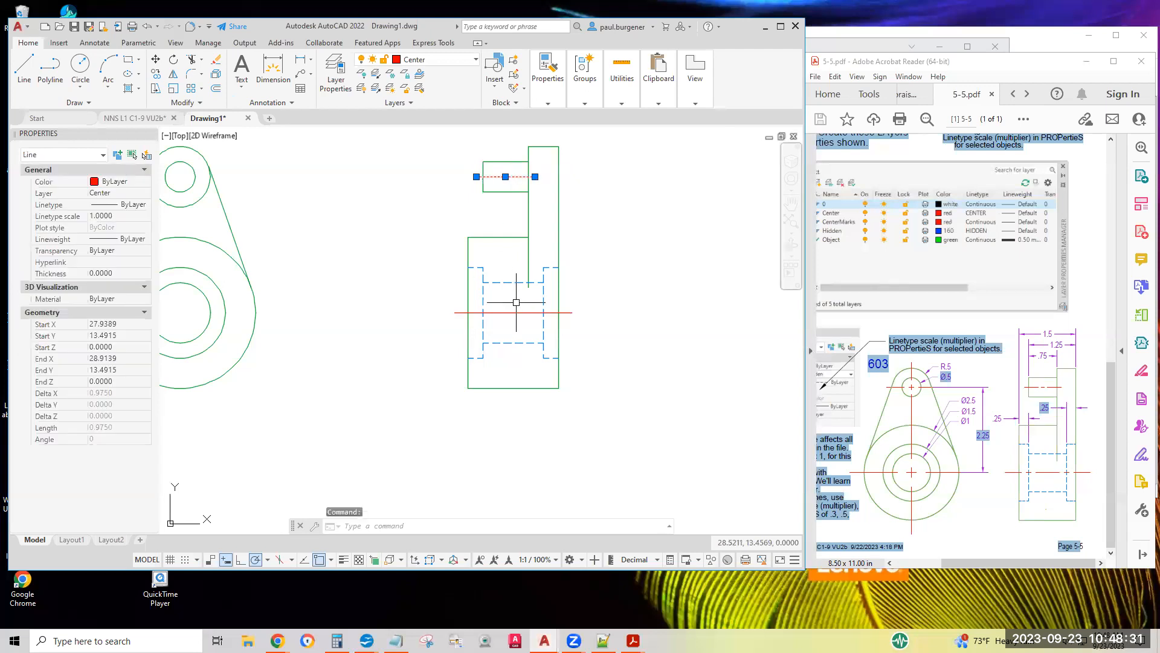
{"action": "left_click", "coordinate": [516, 312]}
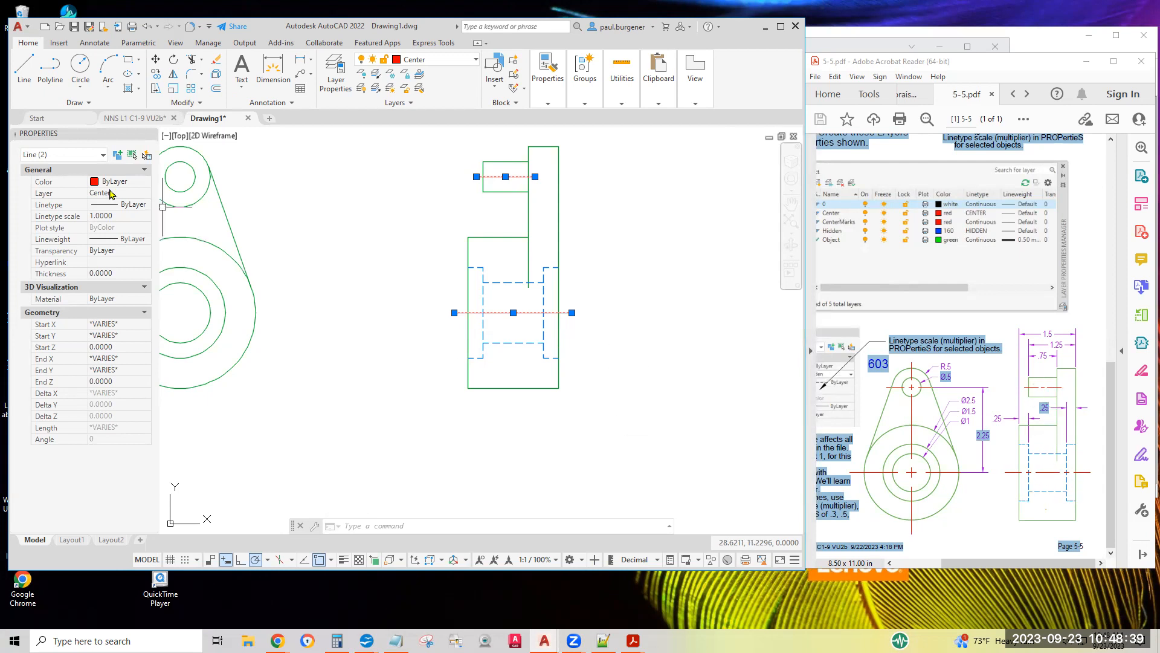
{"action": "left_click", "coordinate": [123, 216]}
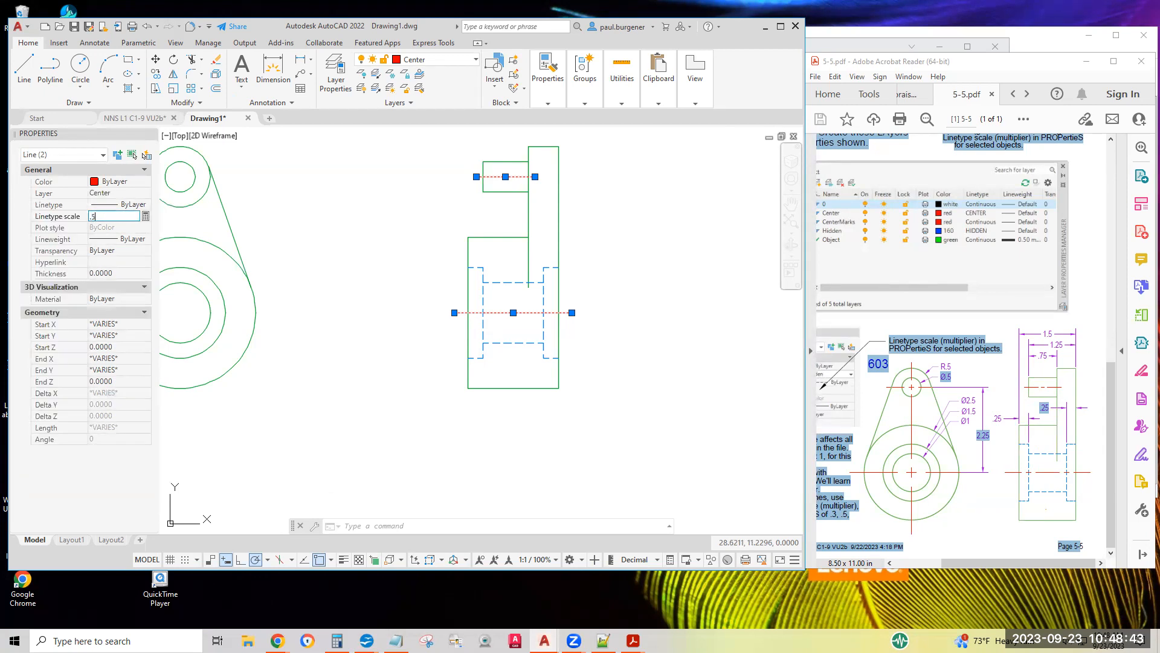
{"action": "type", "text": ".5"}
{"action": "key", "text": "Return"}
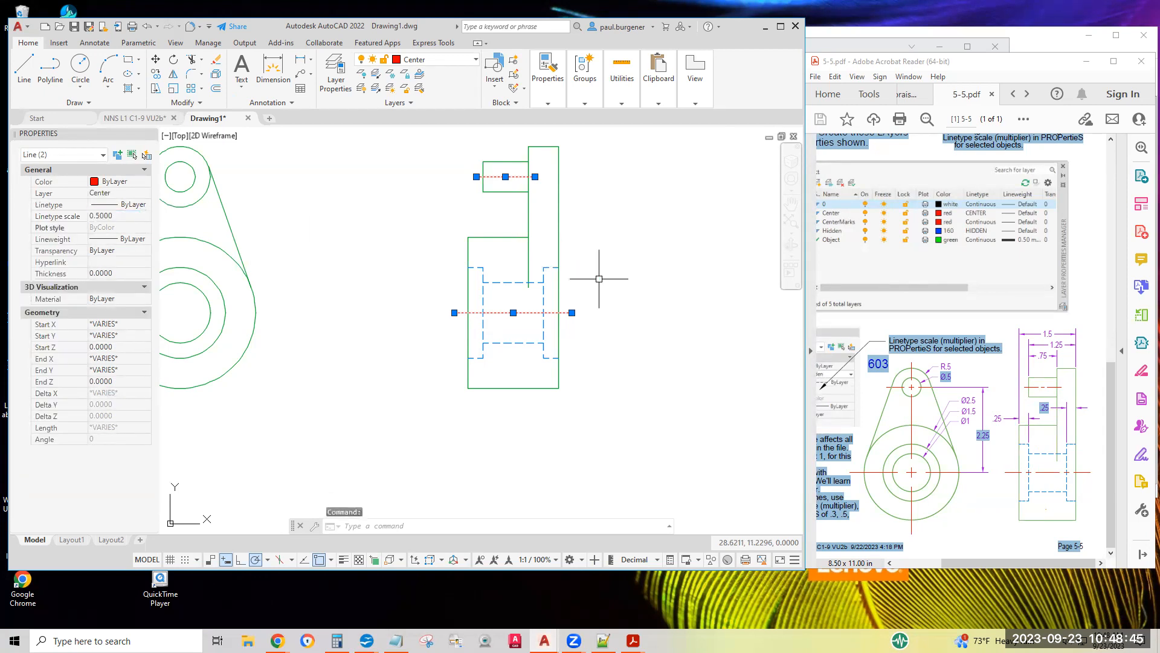
{"action": "key", "text": "Escape"}
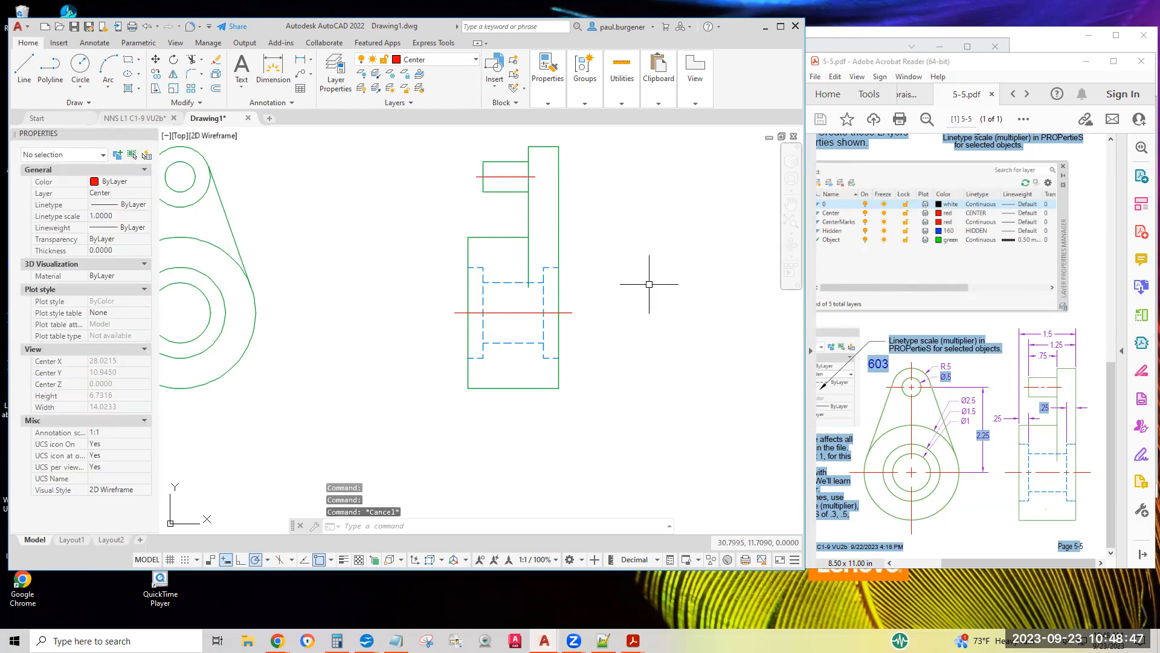
Set the linetype scale of the side view's two center lines to 0.3.
{"action": "left_click", "coordinate": [510, 305]}
{"action": "left_click", "coordinate": [510, 305]}
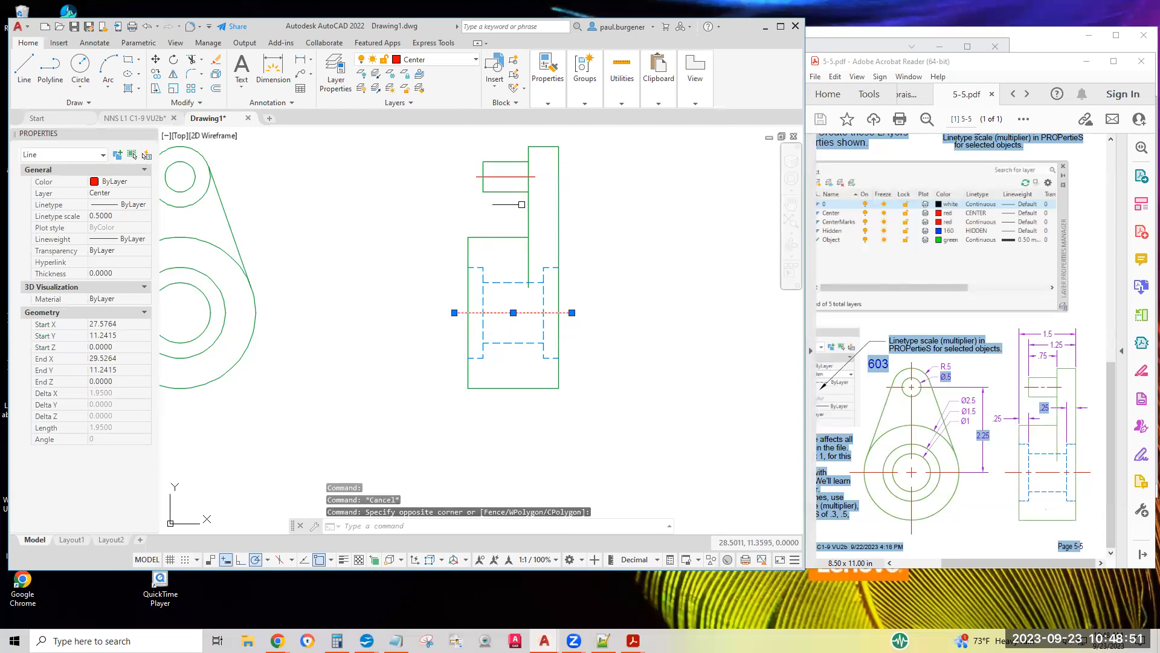
{"action": "left_click", "coordinate": [517, 183]}
{"action": "left_click", "coordinate": [503, 170]}
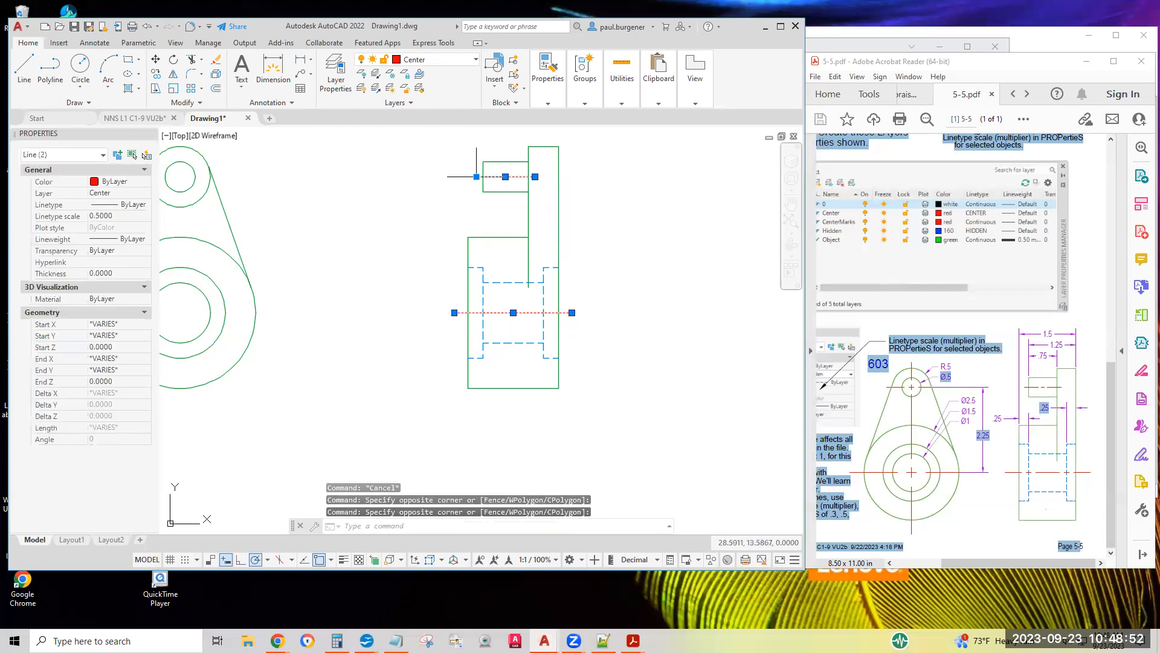
{"action": "left_click", "coordinate": [140, 217]}
{"action": "key", "text": "BackSpace"}
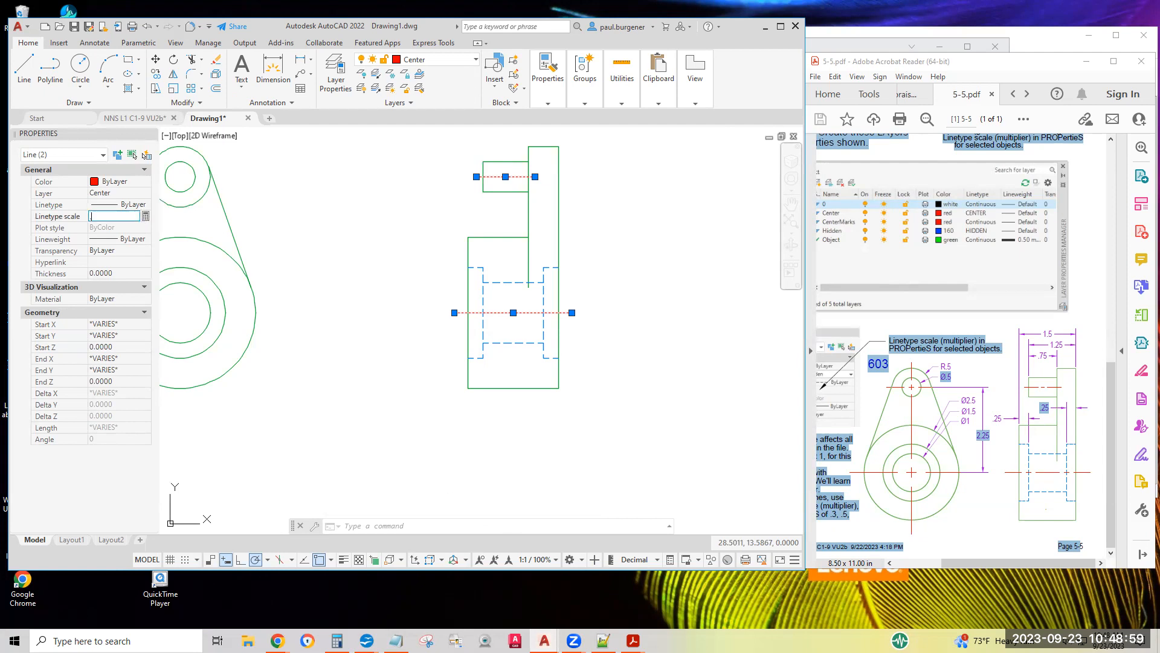
{"action": "key", "text": "Return"}
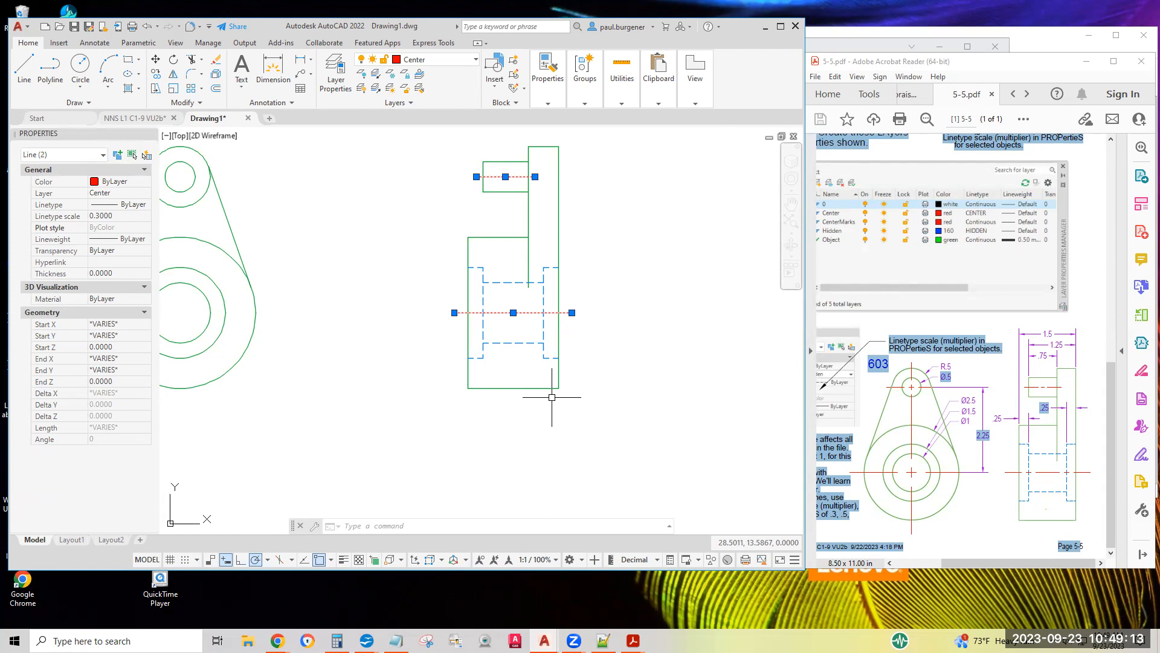
{"action": "key", "text": "Escape"}
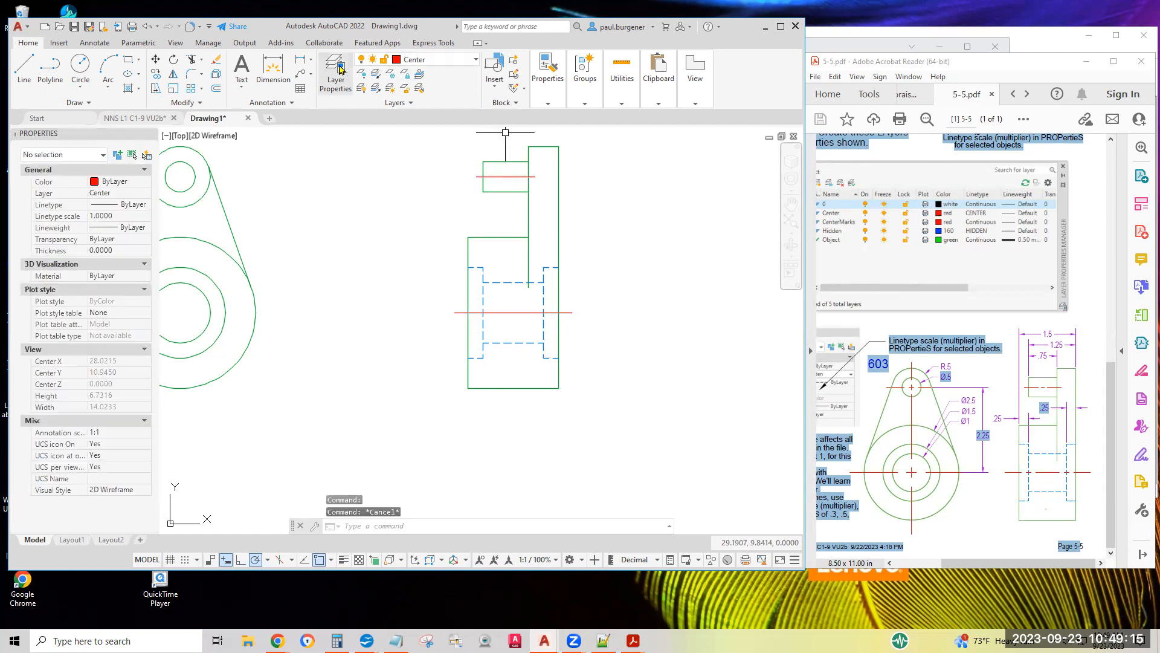
Assign the CENTER linetype to the Center layer and widen the layer list's linetype column.
{"action": "left_click", "coordinate": [341, 70]}
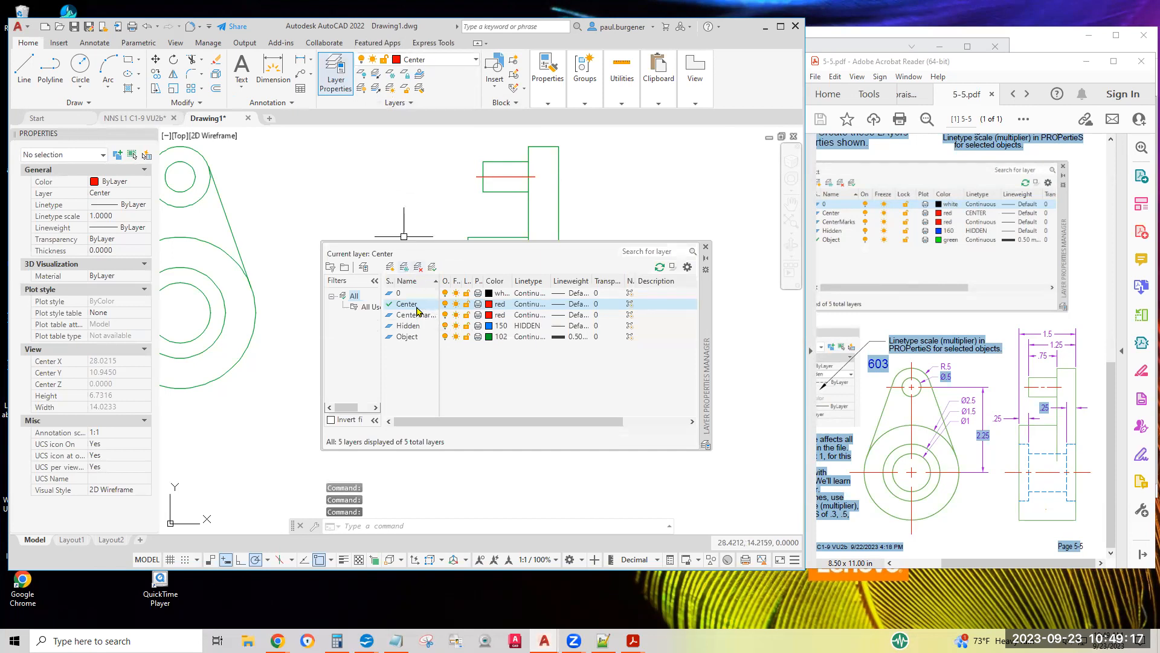
{"action": "left_click", "coordinate": [528, 309]}
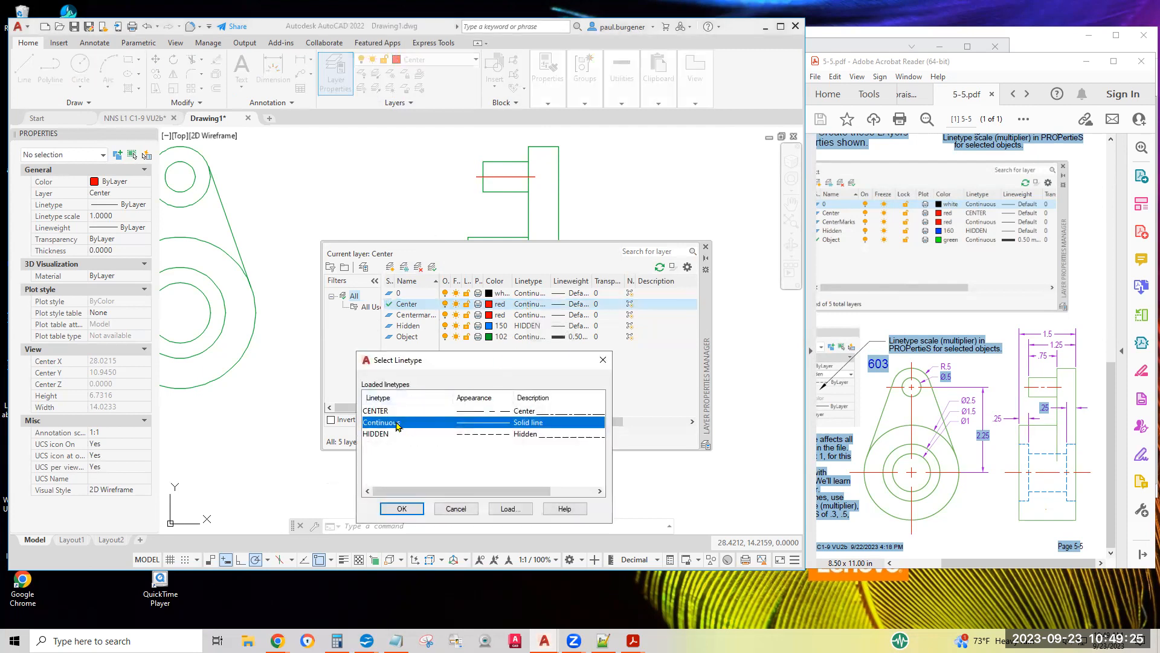
{"action": "left_click", "coordinate": [381, 411]}
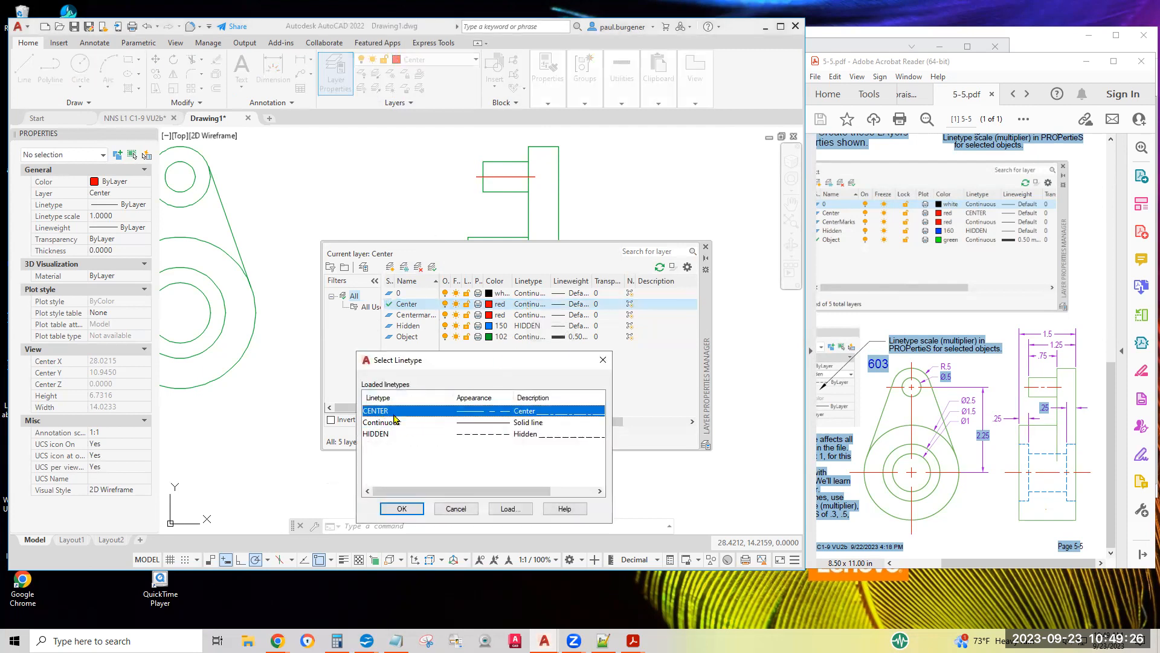
{"action": "left_click", "coordinate": [402, 509]}
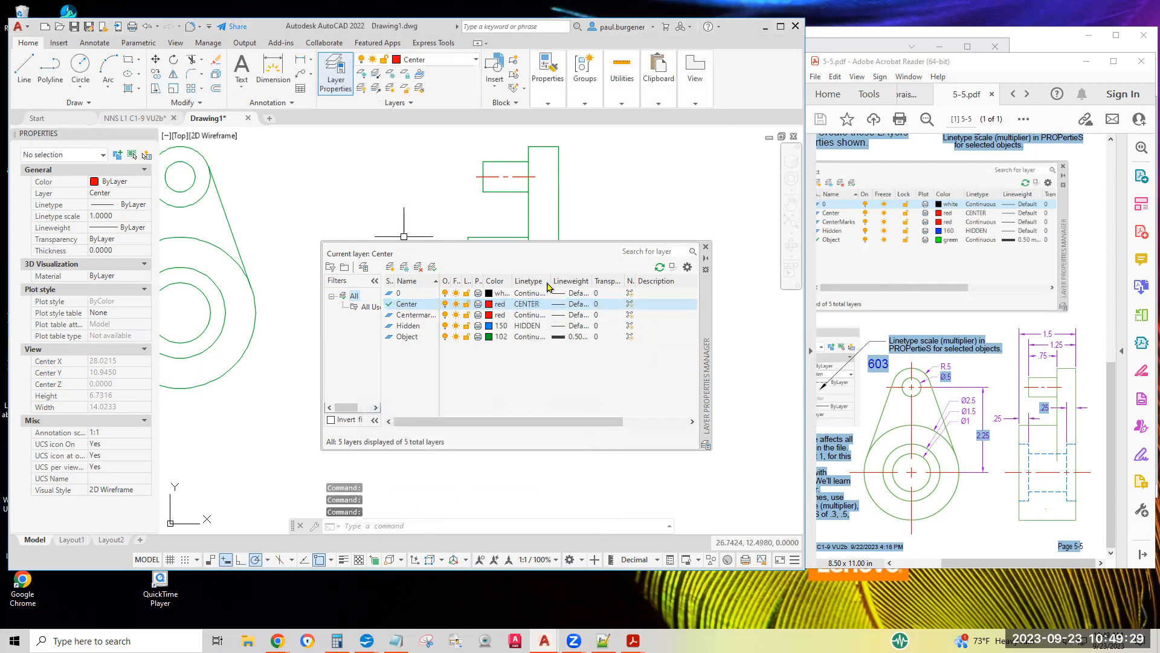
{"action": "left_click_drag", "start_coordinate": [551, 281], "coordinate": [563, 281]}
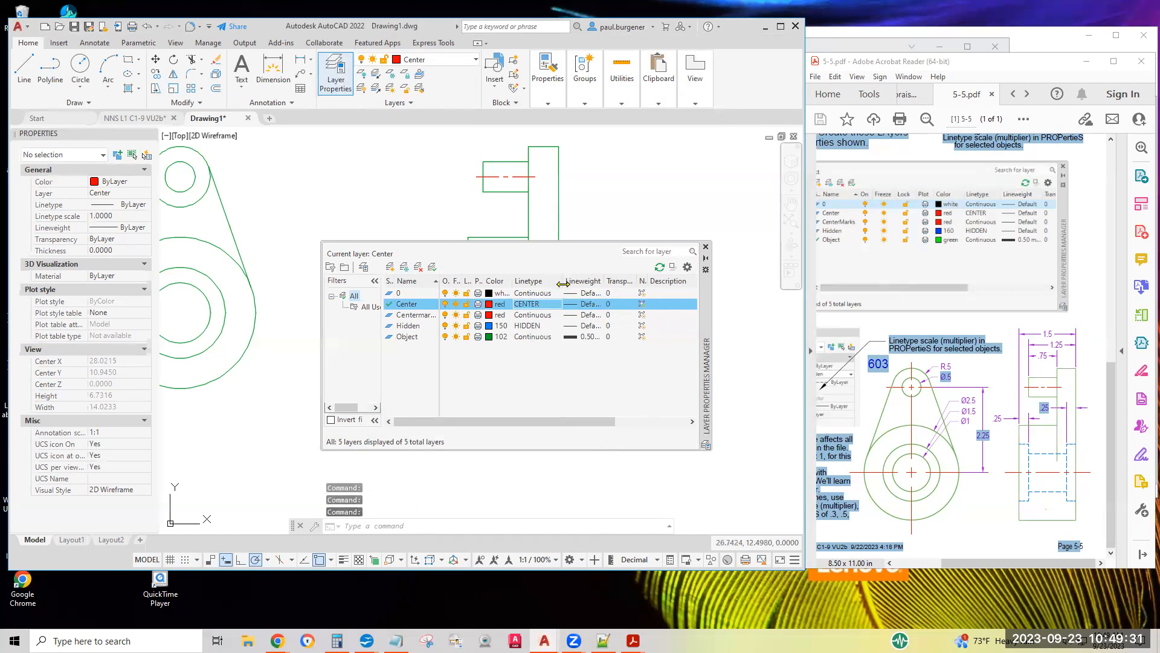
{"action": "left_click", "coordinate": [705, 247]}
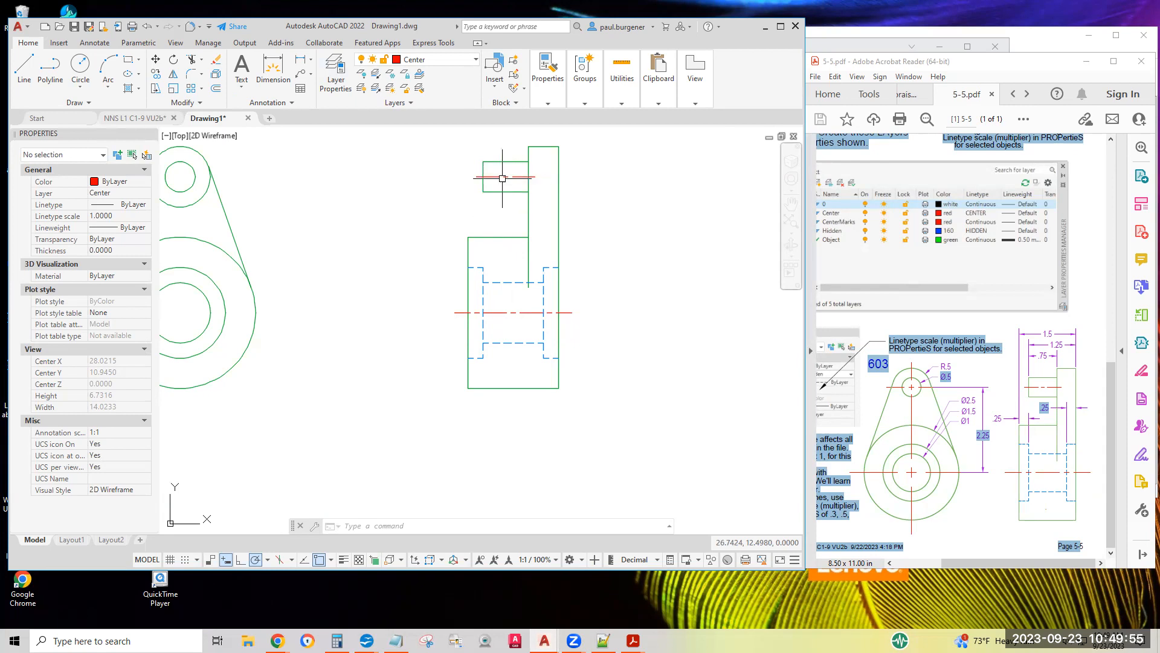
Set the linetype scale of the center line through the side view's counterbored hole to 0.5.
{"action": "left_click", "coordinate": [519, 313]}
{"action": "left_click", "coordinate": [122, 218]}
{"action": "key", "text": "BackSpace"}
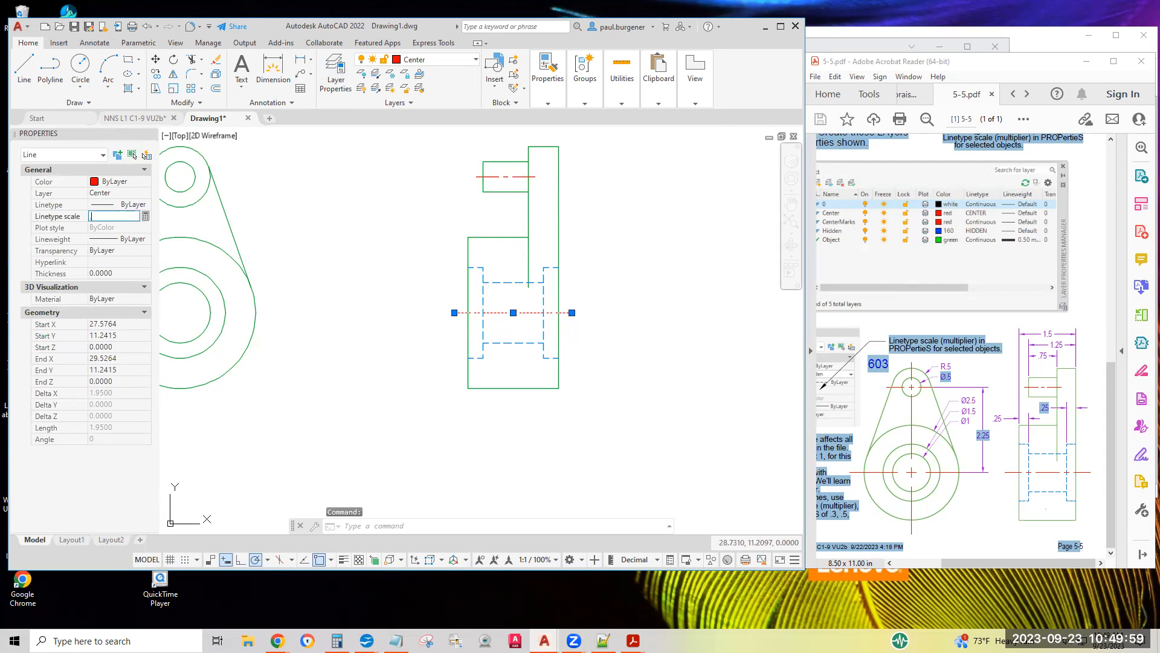
{"action": "key", "text": "Return"}
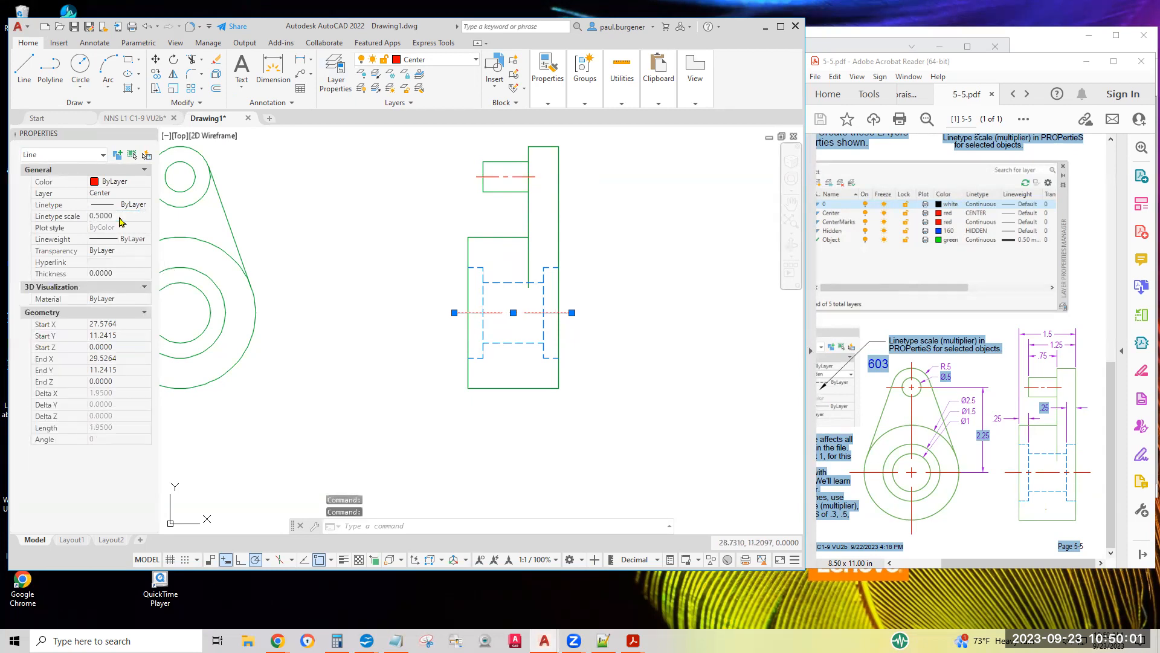
{"action": "key", "text": "Escape"}
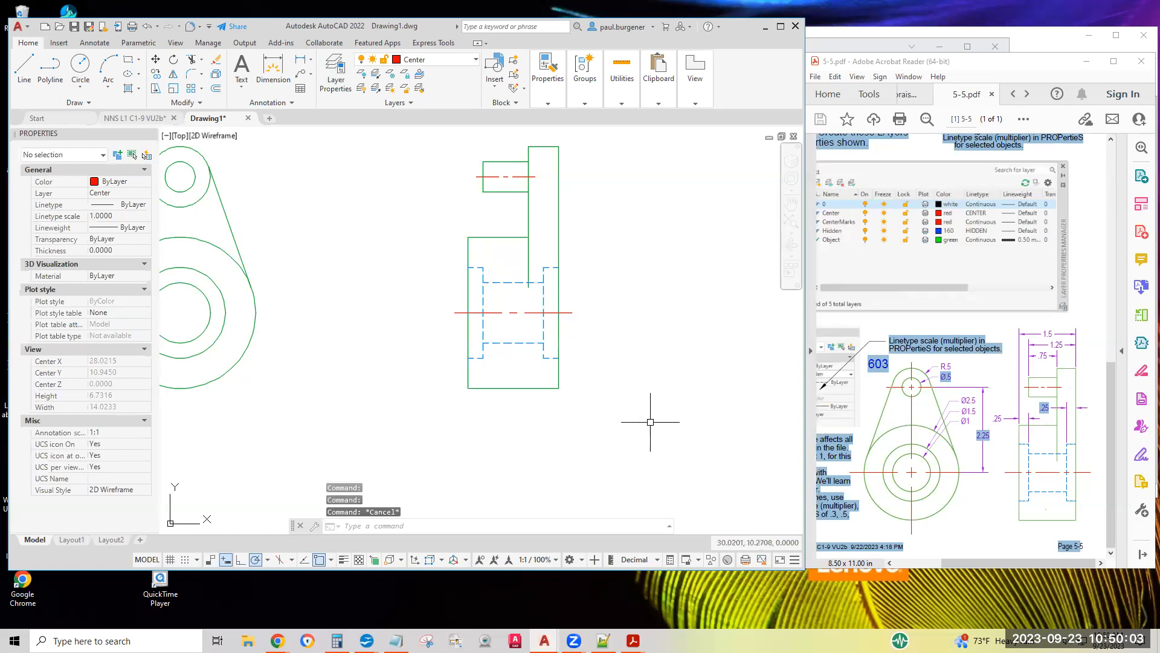
{"action": "scroll", "coordinate": [650, 417], "scroll_direction": "down", "scroll_amount": 2}
{"action": "middle_click_drag", "start_coordinate": [484, 357], "coordinate": [588, 345]}
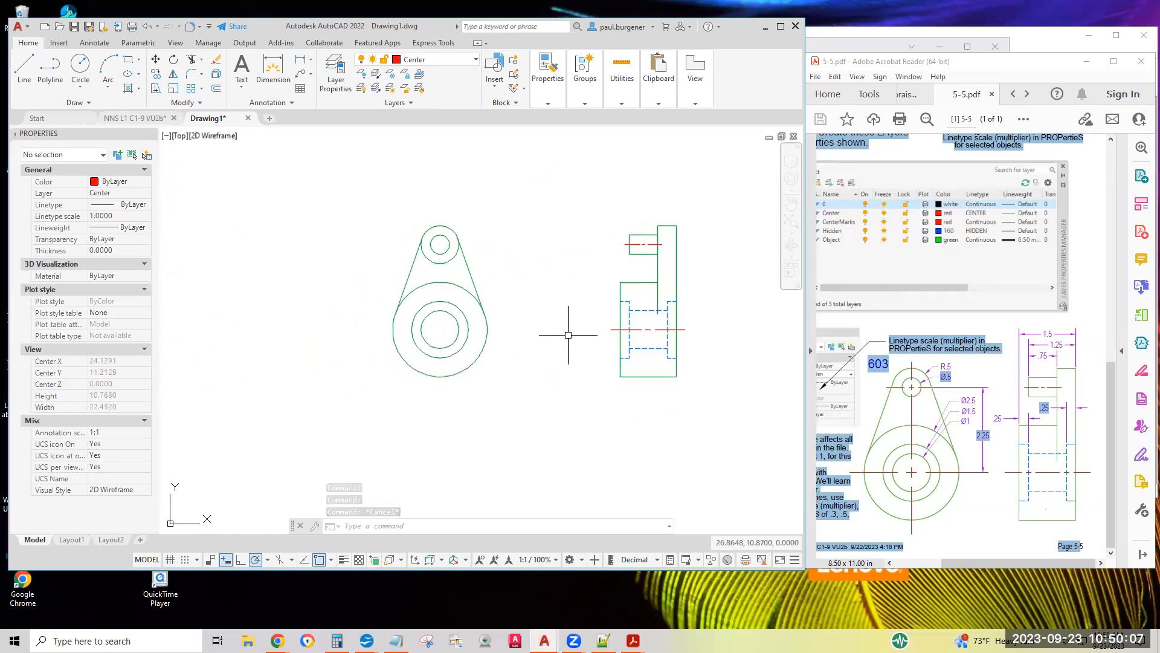
{"action": "scroll", "coordinate": [513, 329], "scroll_direction": "down", "scroll_amount": 2}
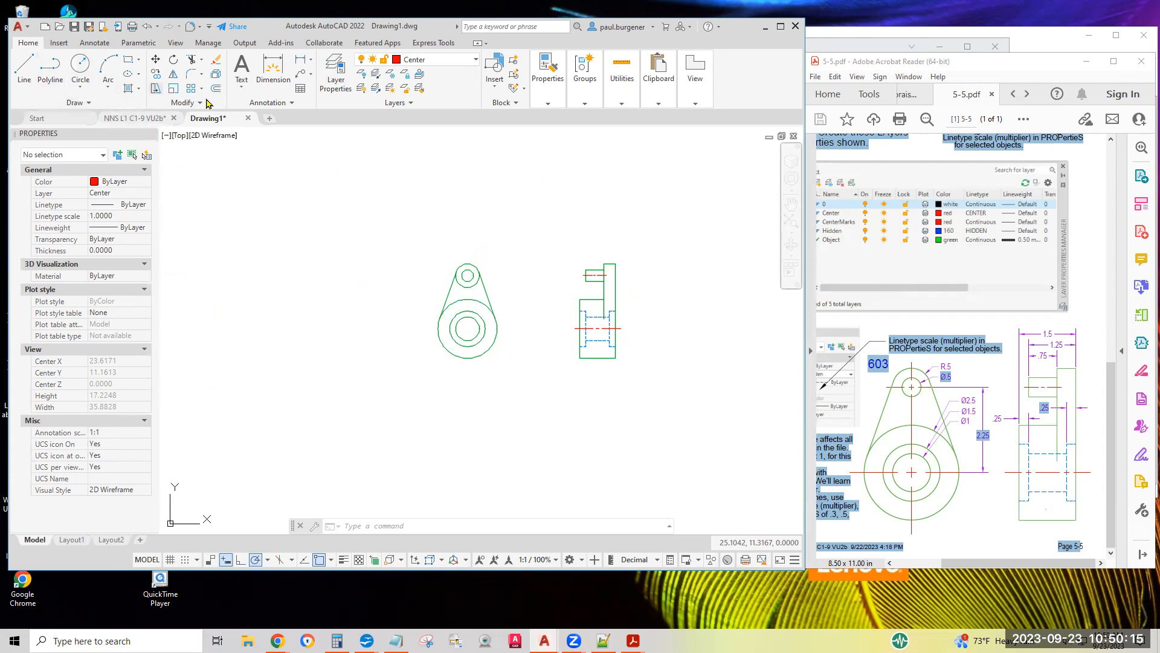
{"action": "left_click", "coordinate": [290, 104]}
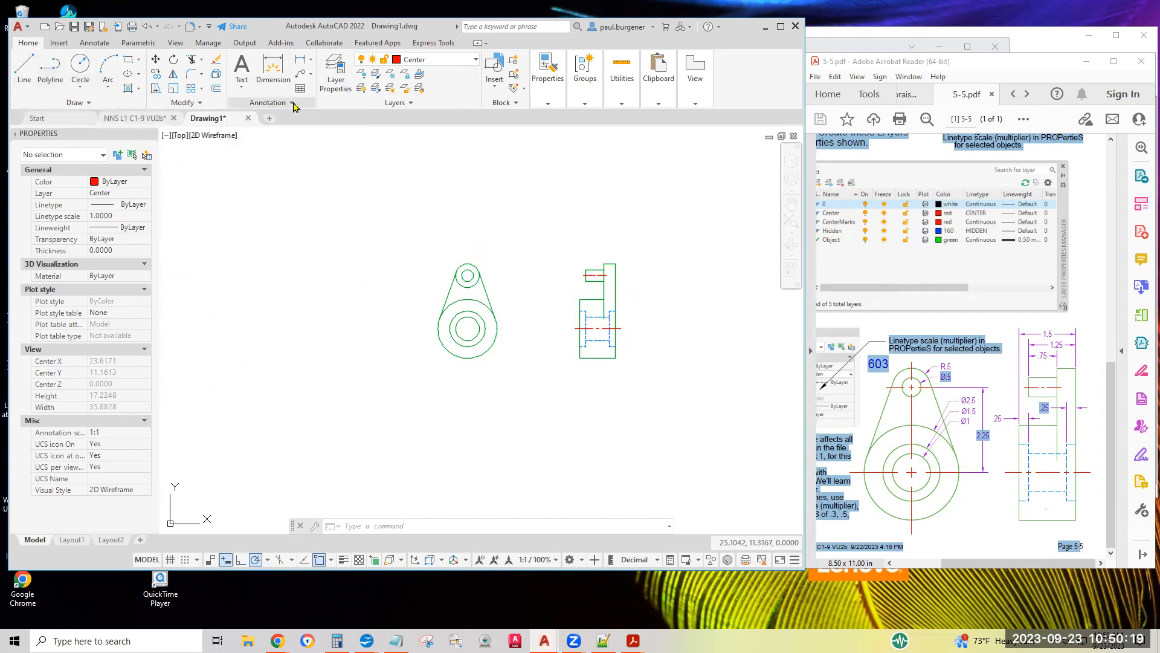
{"action": "left_click", "coordinate": [290, 104]}
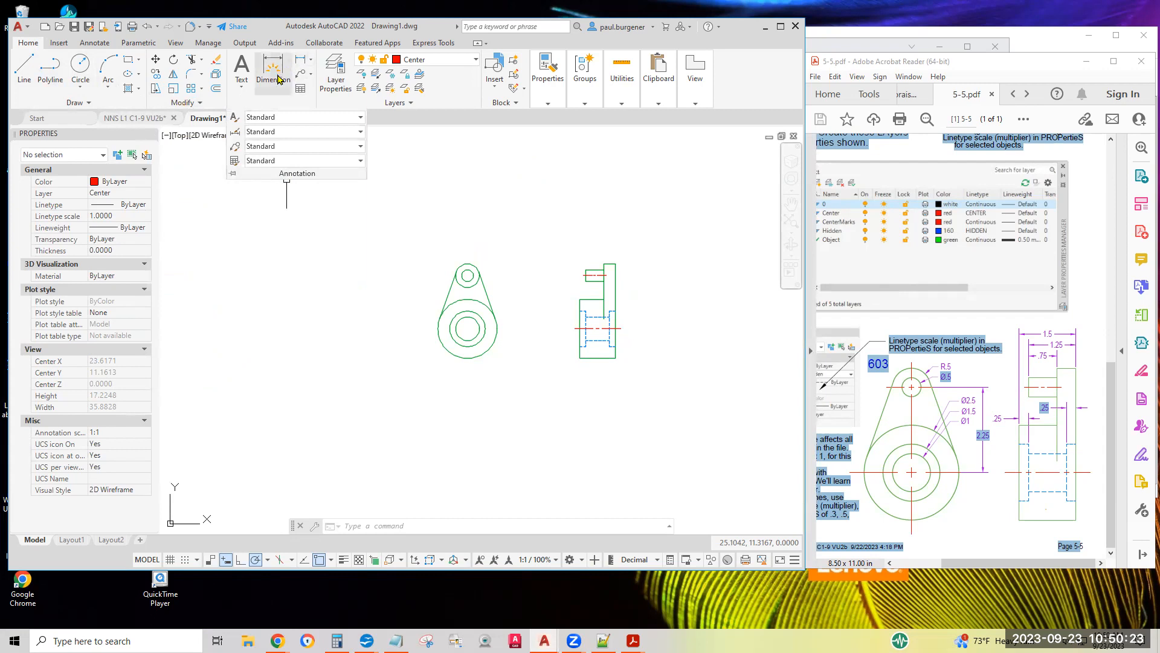
{"action": "left_click", "coordinate": [381, 221]}
{"action": "left_click", "coordinate": [251, 130]}
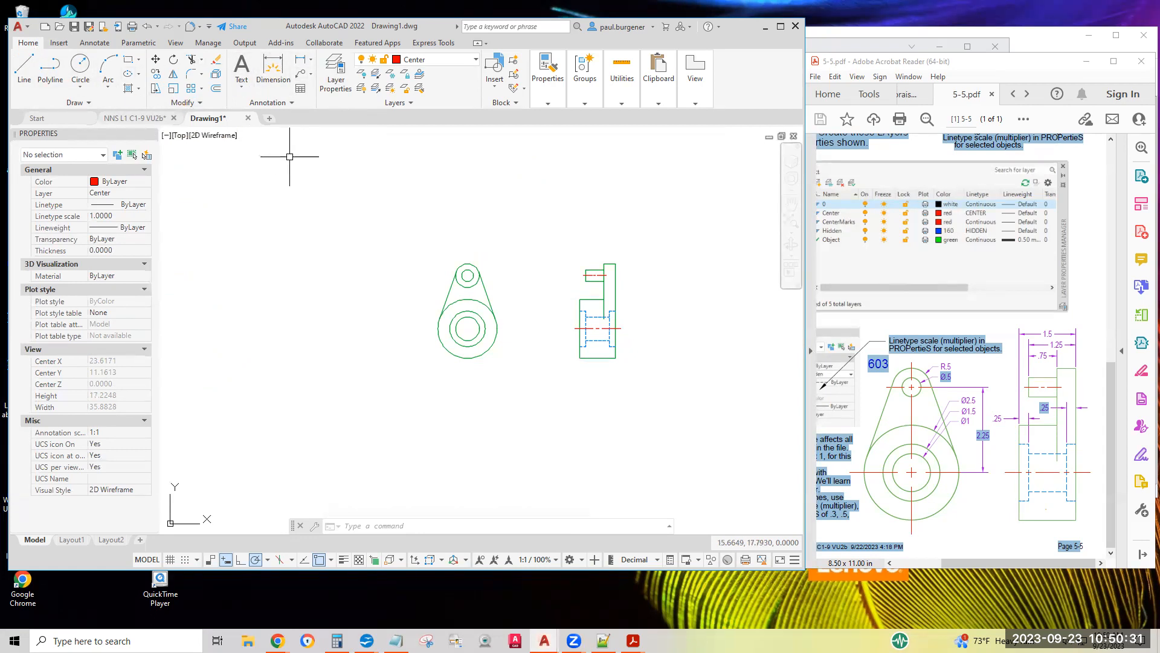
{"action": "left_click", "coordinate": [95, 44]}
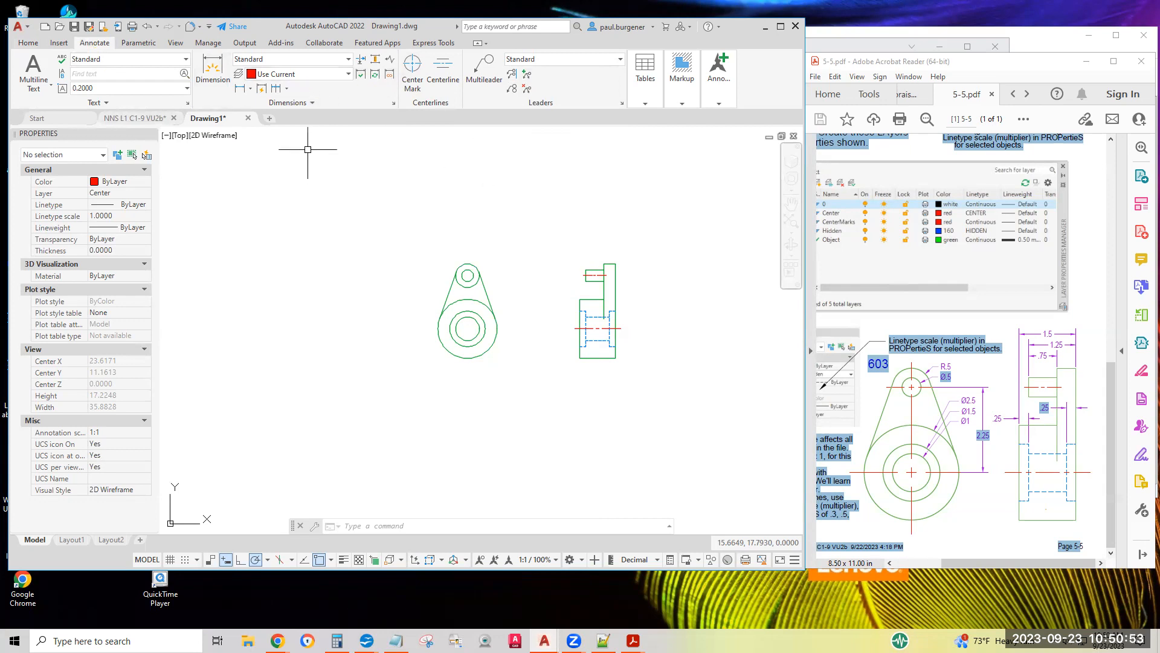
Make Centermarks the current layer and add center marks to the front view's upper rounded end and its largest lower circle.
{"action": "left_click", "coordinate": [28, 42]}
{"action": "left_click", "coordinate": [452, 63]}
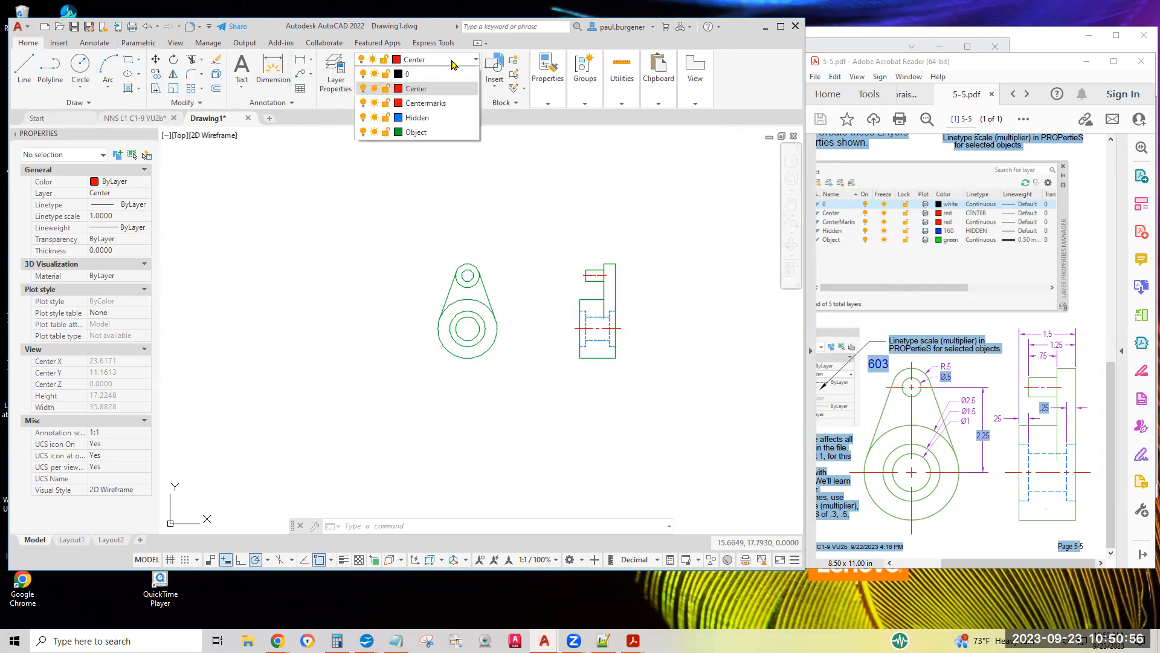
{"action": "left_click", "coordinate": [426, 106]}
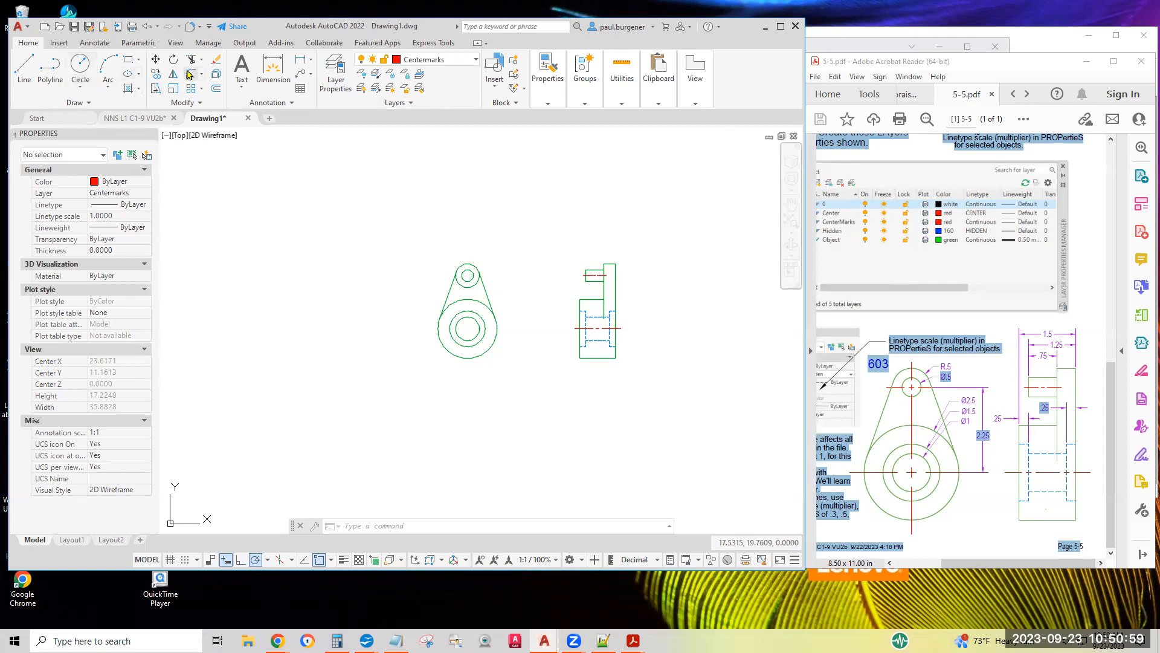
{"action": "left_click", "coordinate": [95, 44]}
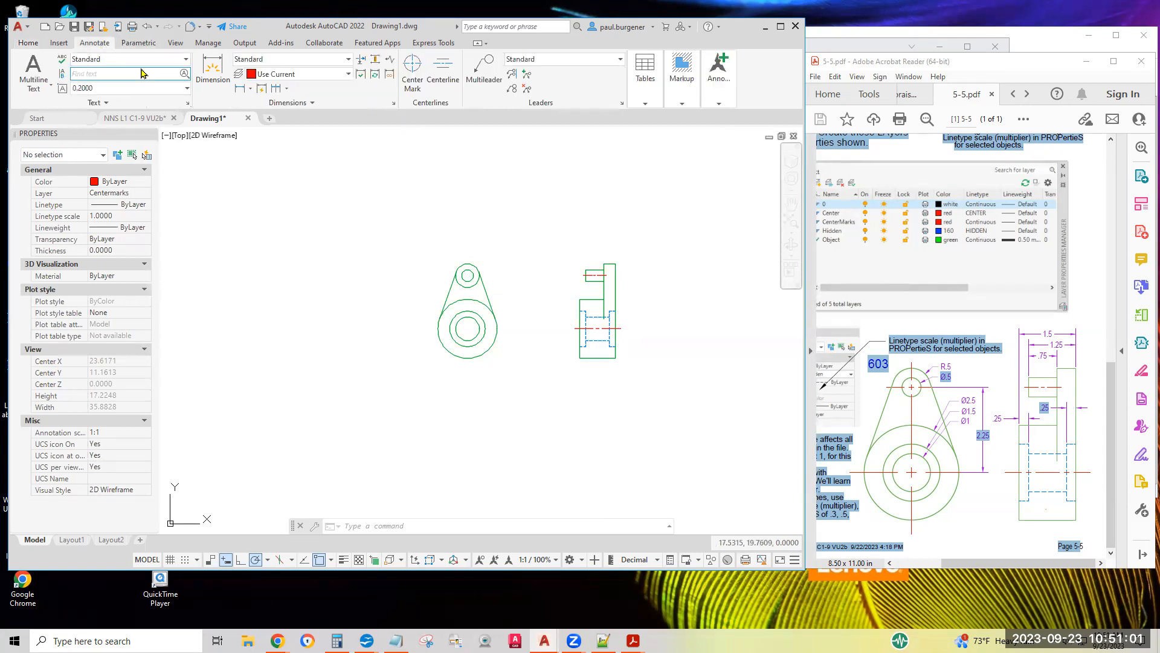
{"action": "left_click", "coordinate": [413, 67]}
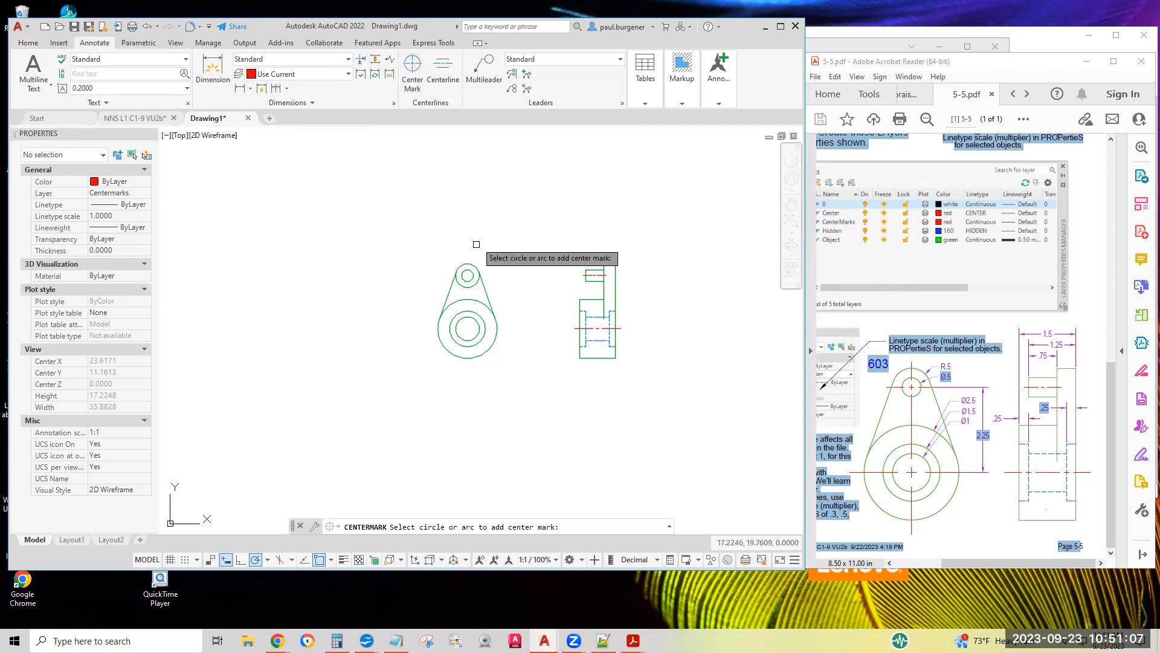
{"action": "left_click", "coordinate": [471, 261]}
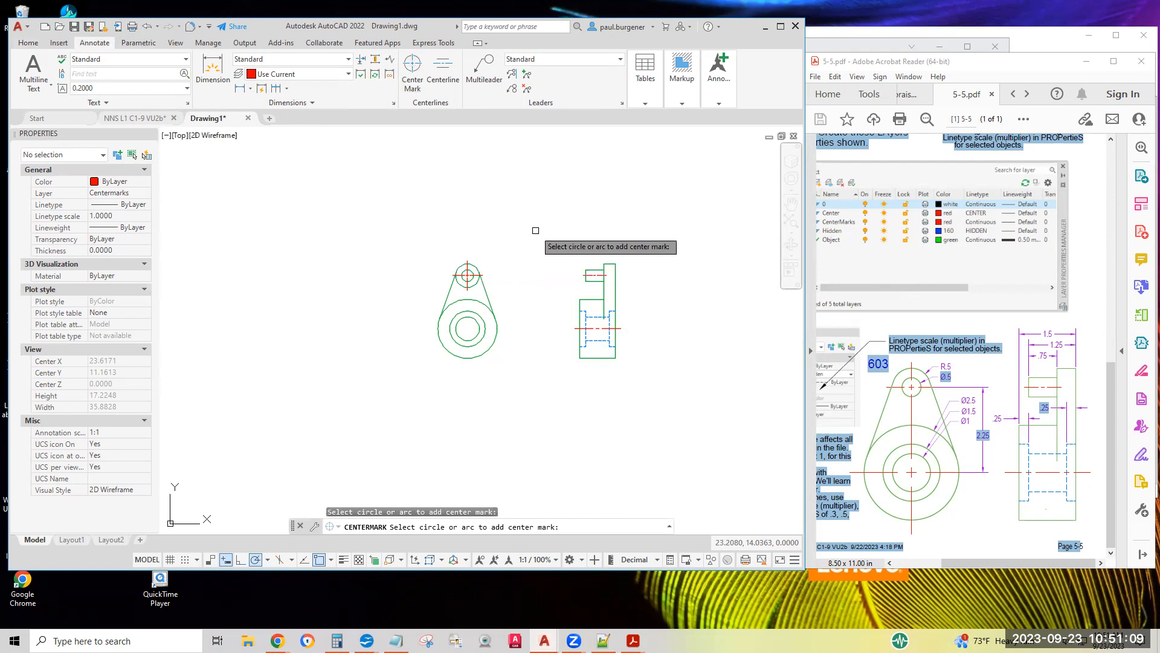
{"action": "left_click", "coordinate": [479, 296]}
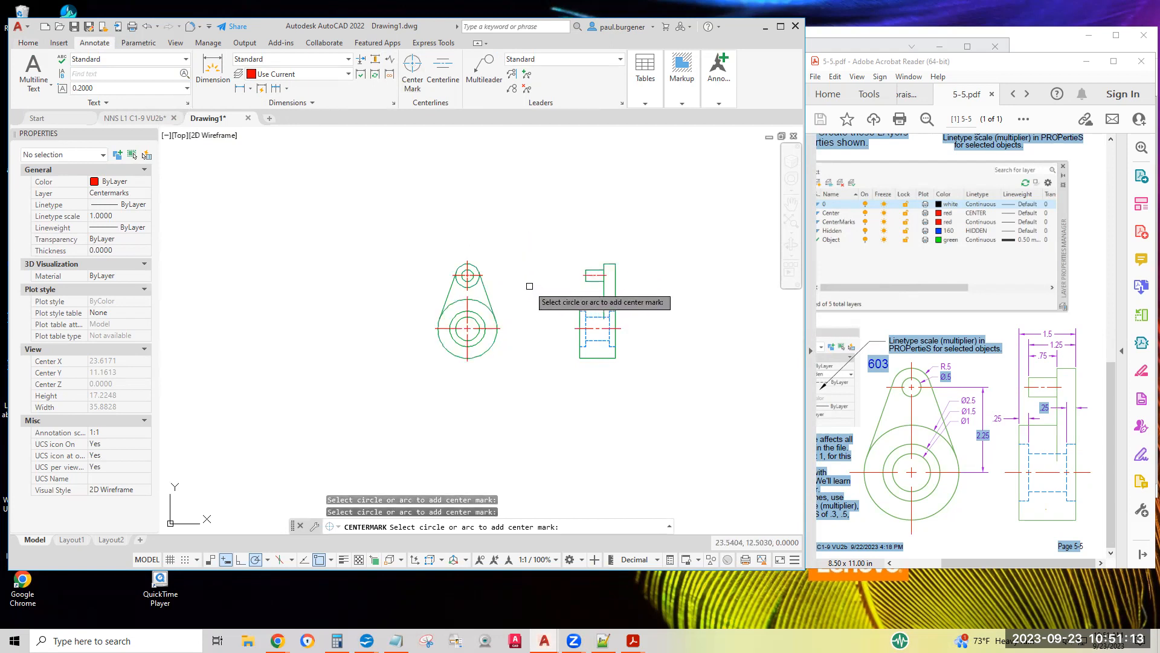
Finish adding center marks and examine the linetype and dash pattern of the center mark on the front view's largest lower circle.
{"action": "key", "text": "Return"}
{"action": "scroll", "coordinate": [471, 342], "scroll_direction": "up", "scroll_amount": 4}
{"action": "scroll", "coordinate": [473, 320], "scroll_direction": "up", "scroll_amount": 3}
{"action": "scroll", "coordinate": [530, 234], "scroll_direction": "down", "scroll_amount": 2}
{"action": "scroll", "coordinate": [538, 249], "scroll_direction": "up", "scroll_amount": 15}
{"action": "scroll", "coordinate": [539, 230], "scroll_direction": "up", "scroll_amount": 10}
{"action": "scroll", "coordinate": [536, 164], "scroll_direction": "down", "scroll_amount": 20}
{"action": "middle_click_drag", "start_coordinate": [555, 172], "coordinate": [585, 307]}
{"action": "left_click", "coordinate": [587, 290]}
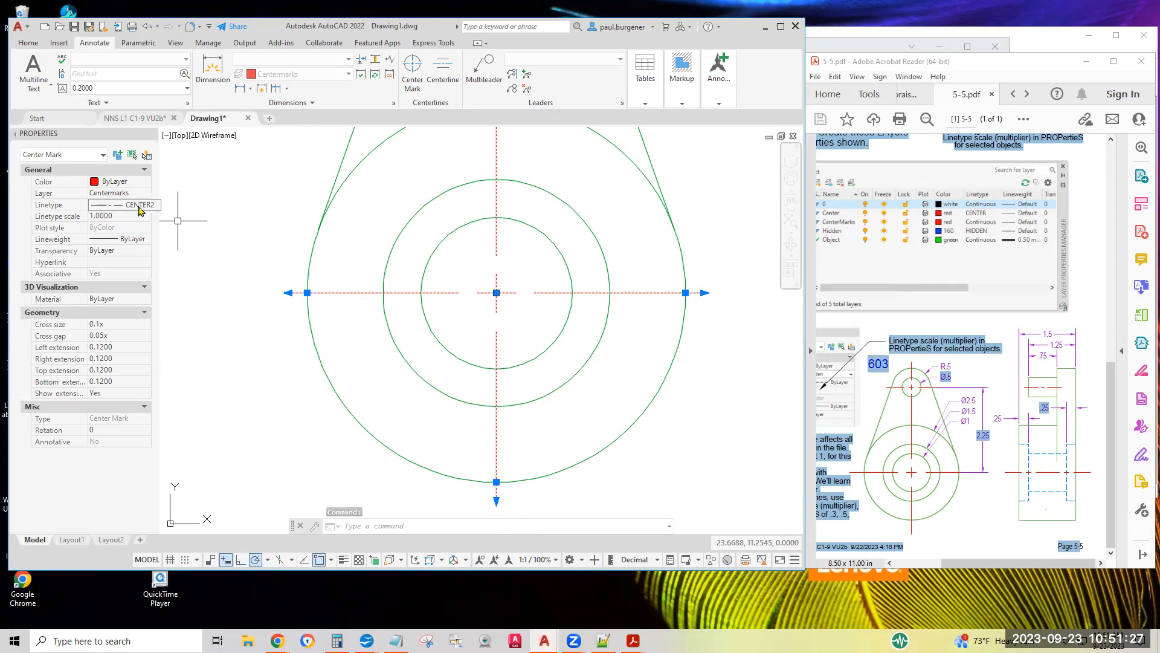
{"action": "key", "text": "Escape"}
{"action": "scroll", "coordinate": [535, 293], "scroll_direction": "up", "scroll_amount": 15}
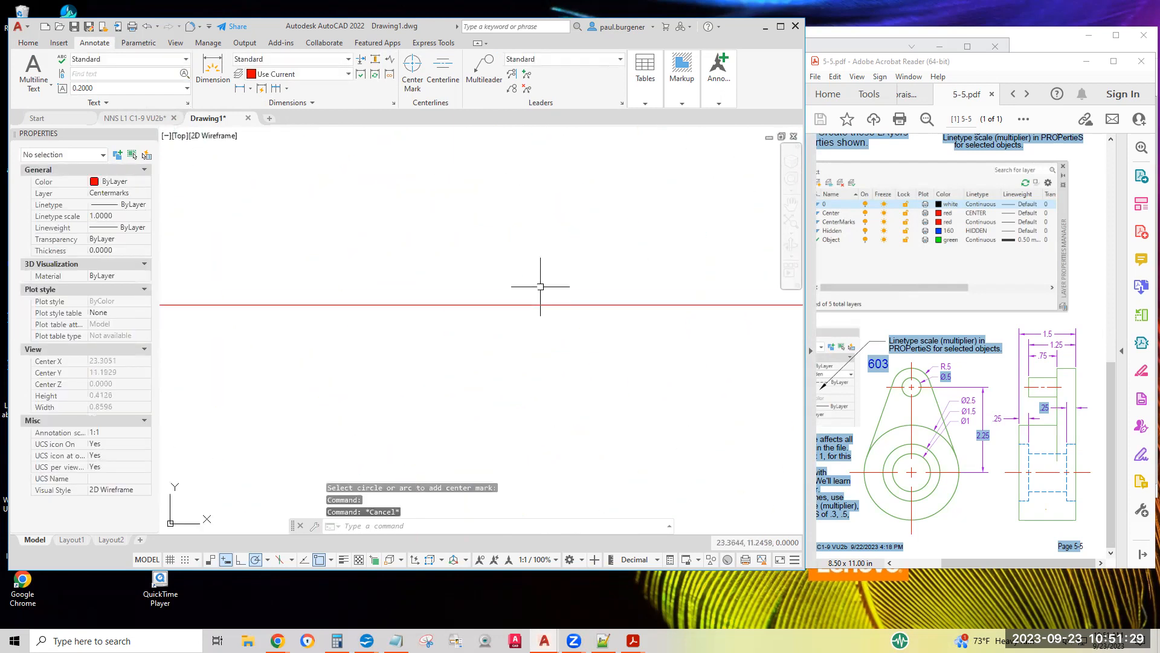
{"action": "scroll", "coordinate": [531, 306], "scroll_direction": "up", "scroll_amount": 8}
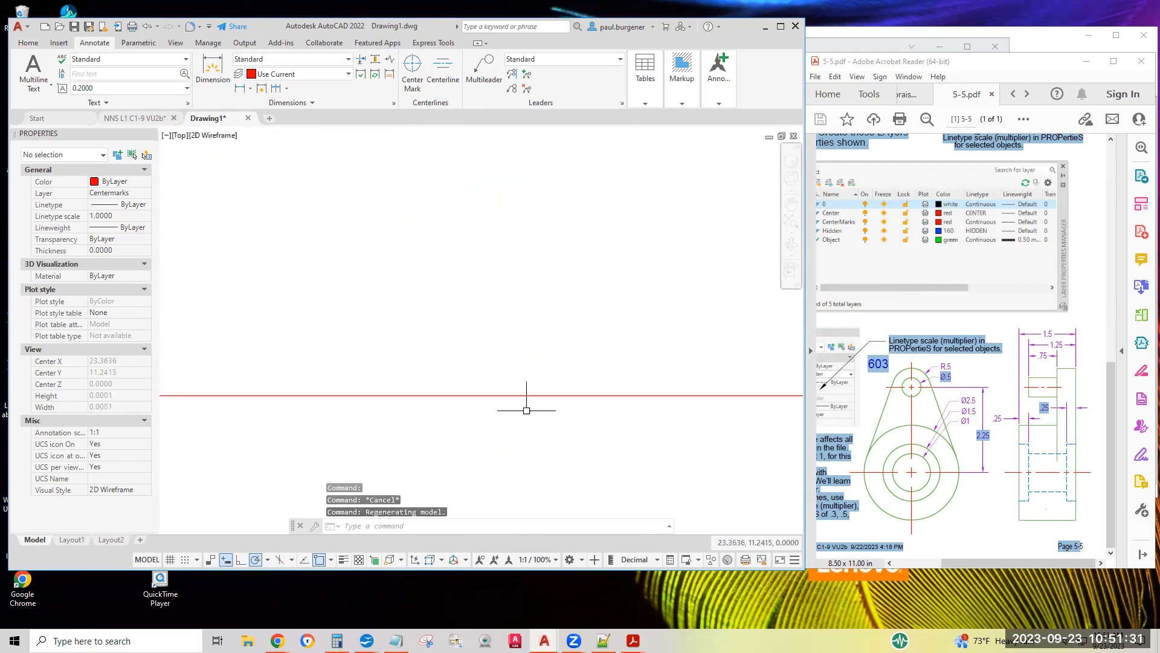
{"action": "scroll", "coordinate": [530, 383], "scroll_direction": "down", "scroll_amount": 15}
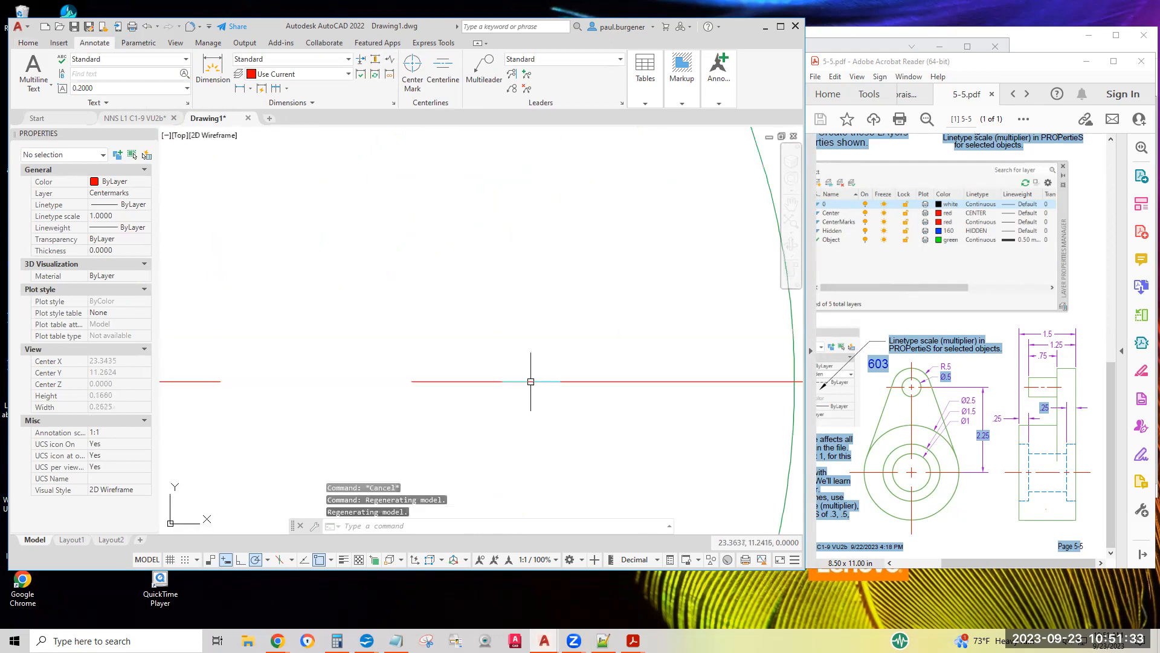
{"action": "mouse_move", "coordinate": [530, 352]}
{"action": "middle_mouse_down"}
{"action": "mouse_move", "coordinate": [528, 300]}
{"action": "mouse_move", "coordinate": [528, 340]}
{"action": "middle_mouse_up"}
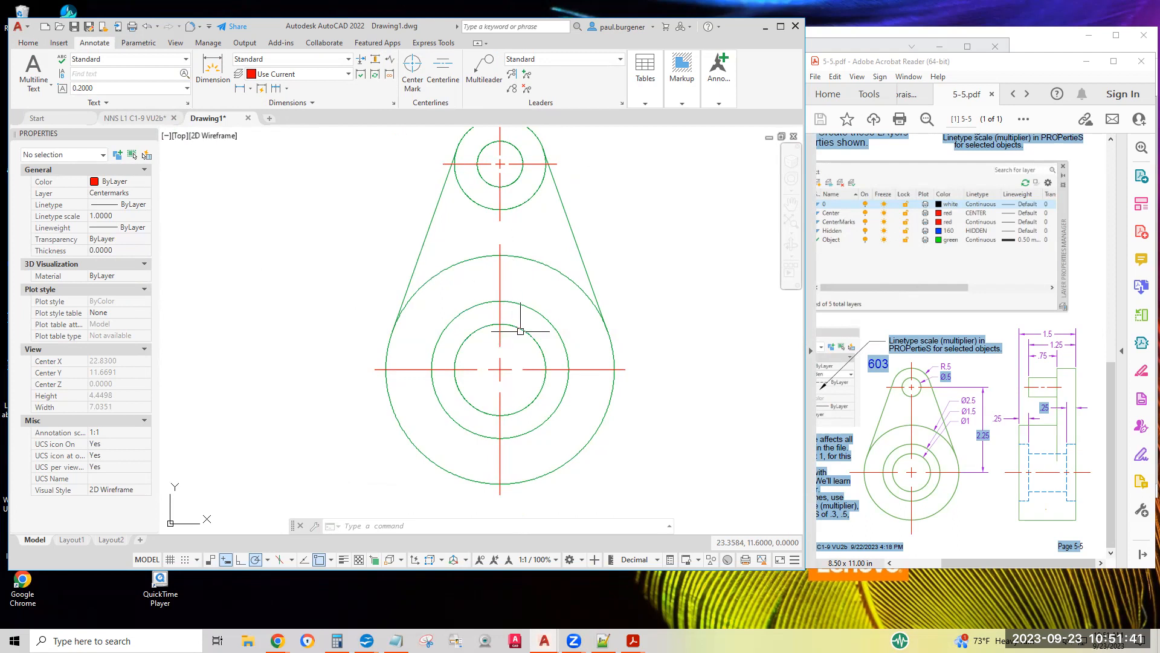
{"action": "scroll", "coordinate": [557, 369], "scroll_direction": "up", "scroll_amount": 4}
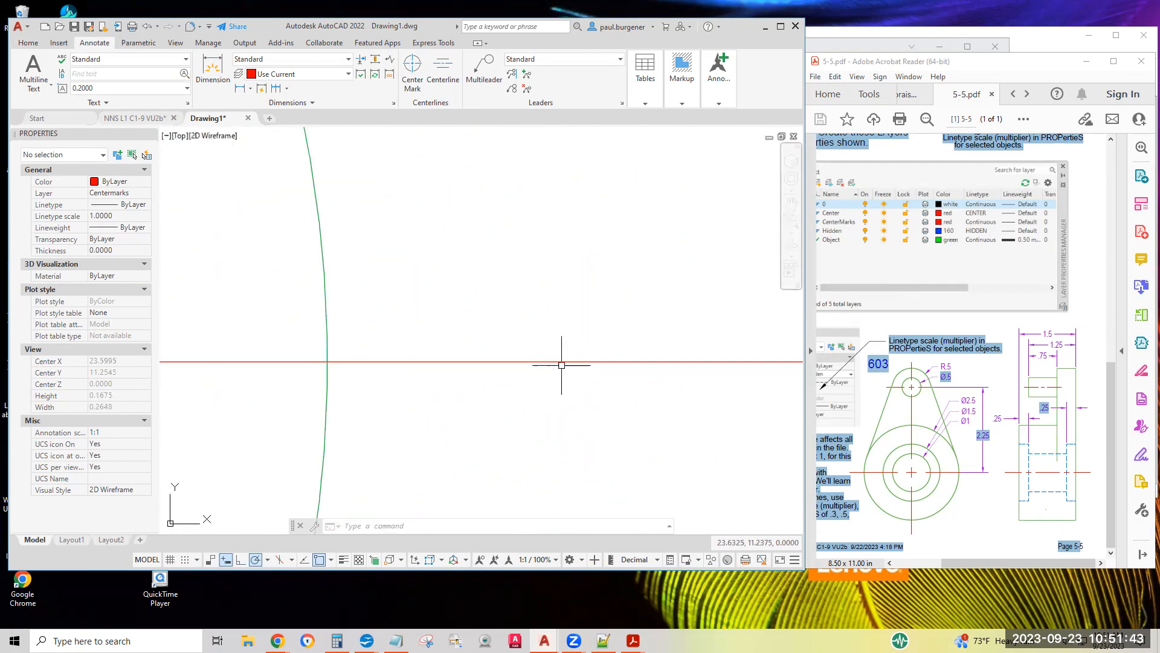
{"action": "scroll", "coordinate": [549, 426], "scroll_direction": "down", "scroll_amount": 10}
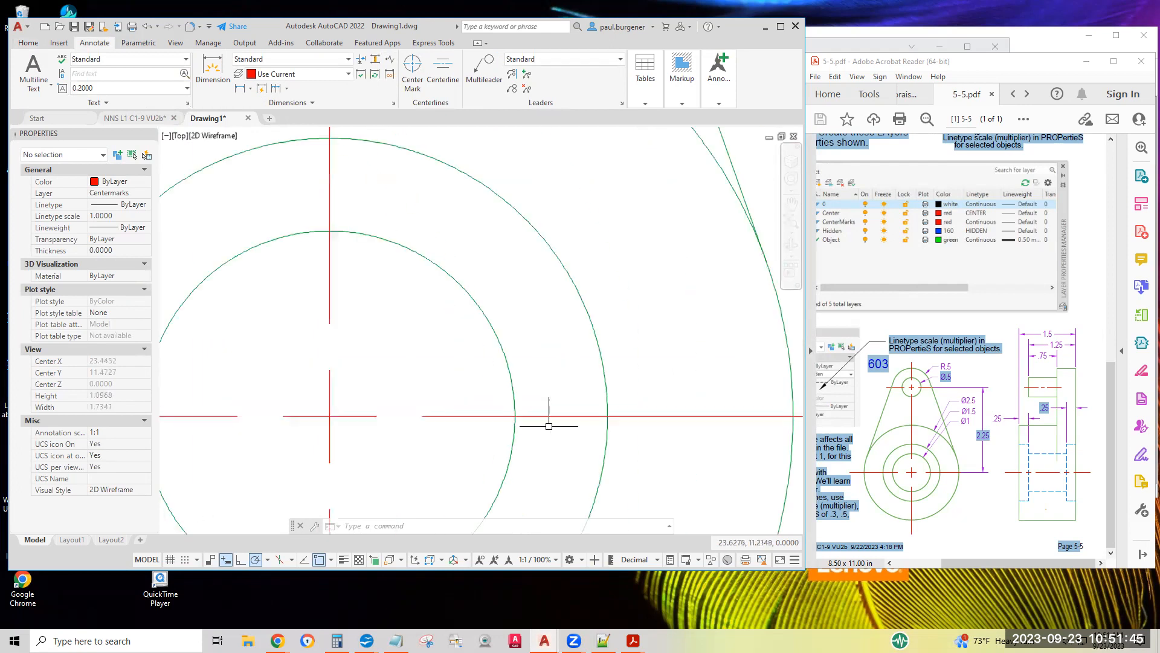
{"action": "middle_click_drag", "start_coordinate": [572, 368], "coordinate": [507, 387]}
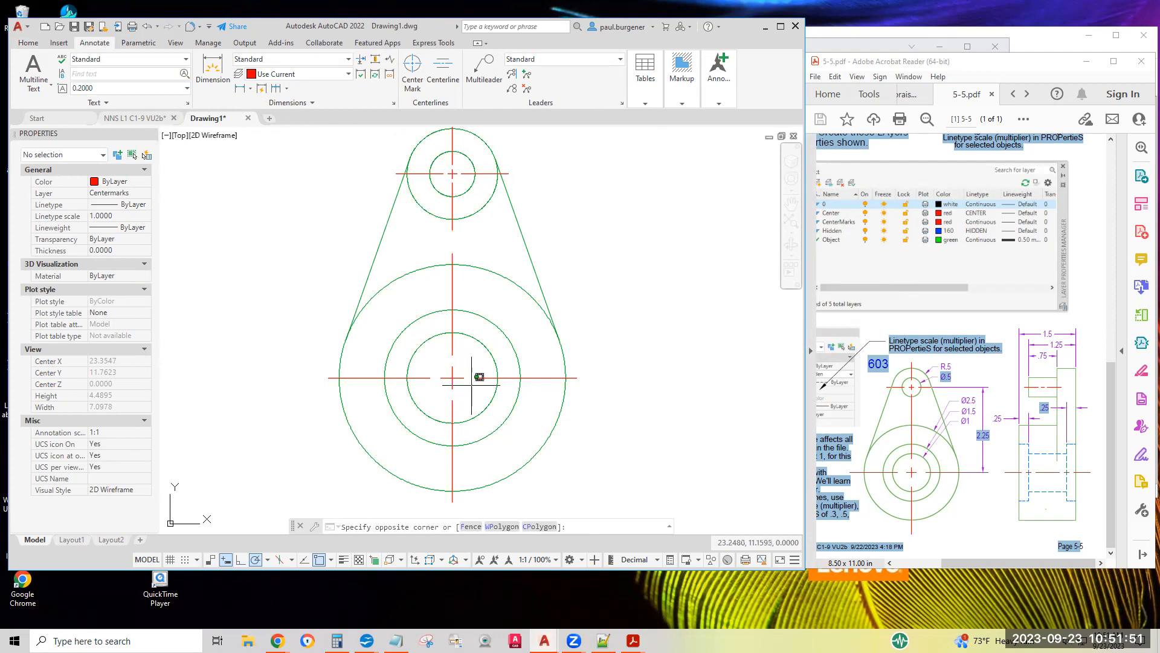
Set the linetype of both front-view center marks to Continuous.
{"action": "left_click", "coordinate": [452, 369]}
{"action": "left_click", "coordinate": [440, 353]}
{"action": "left_click", "coordinate": [461, 183]}
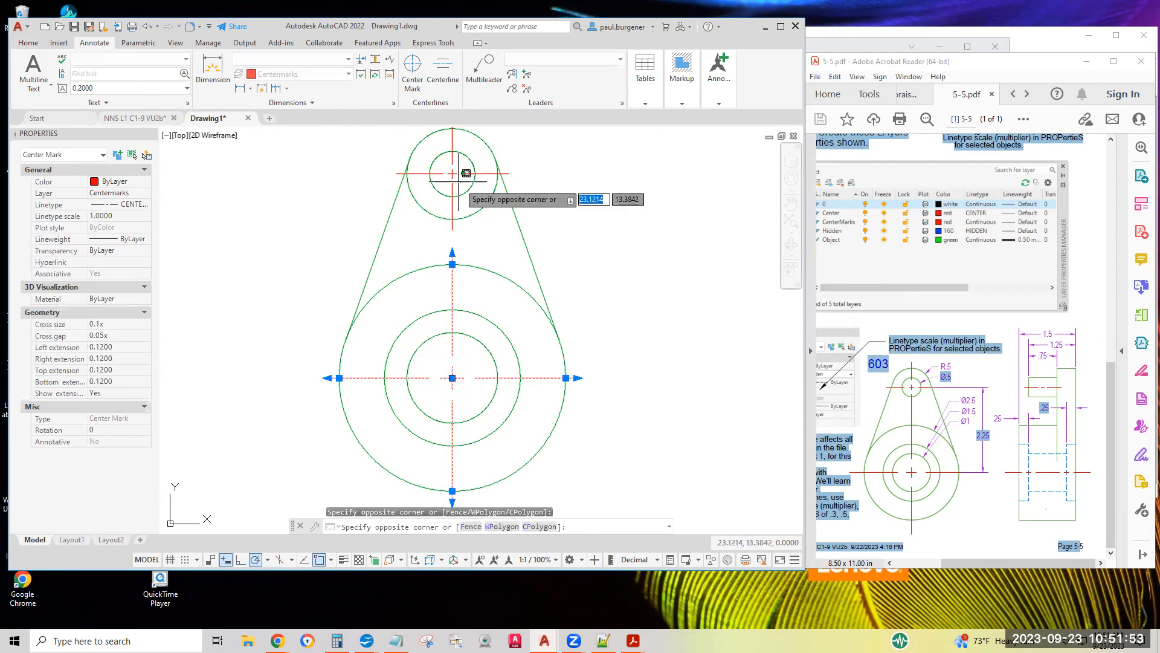
{"action": "left_click", "coordinate": [439, 167]}
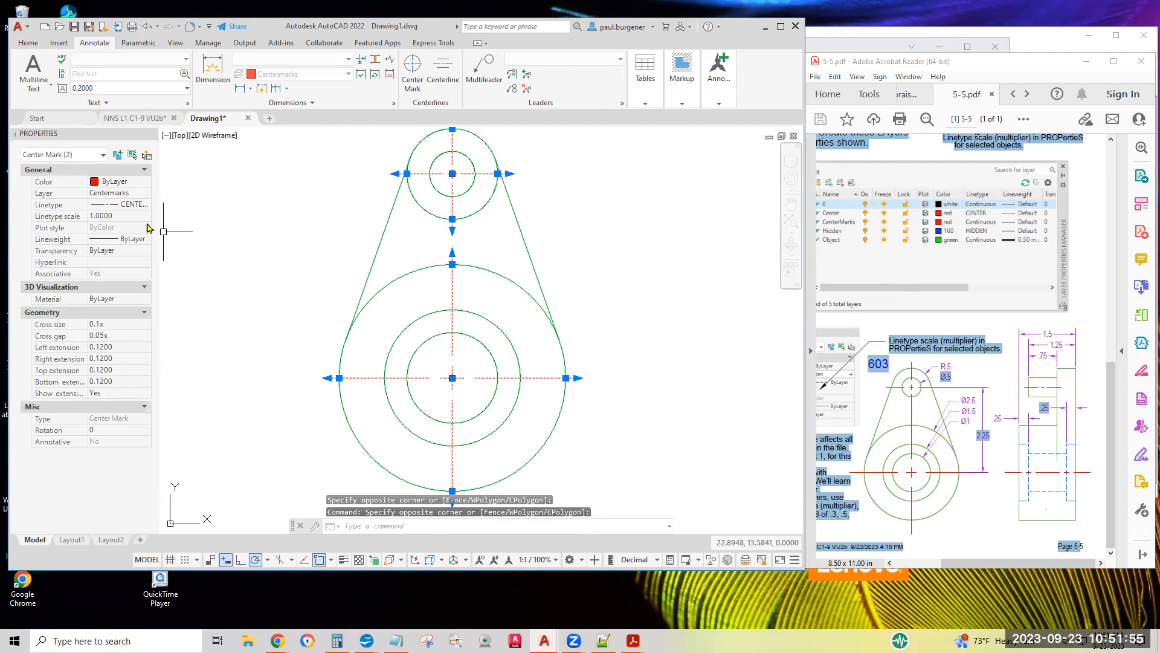
{"action": "left_click", "coordinate": [134, 209]}
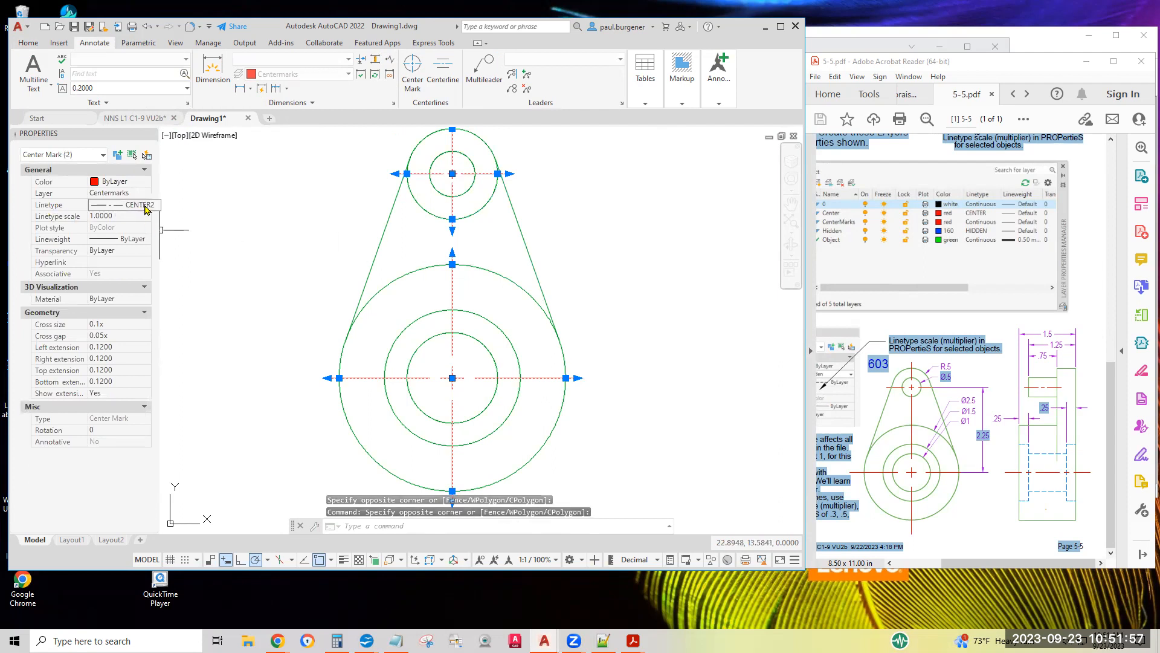
{"action": "left_click", "coordinate": [148, 209]}
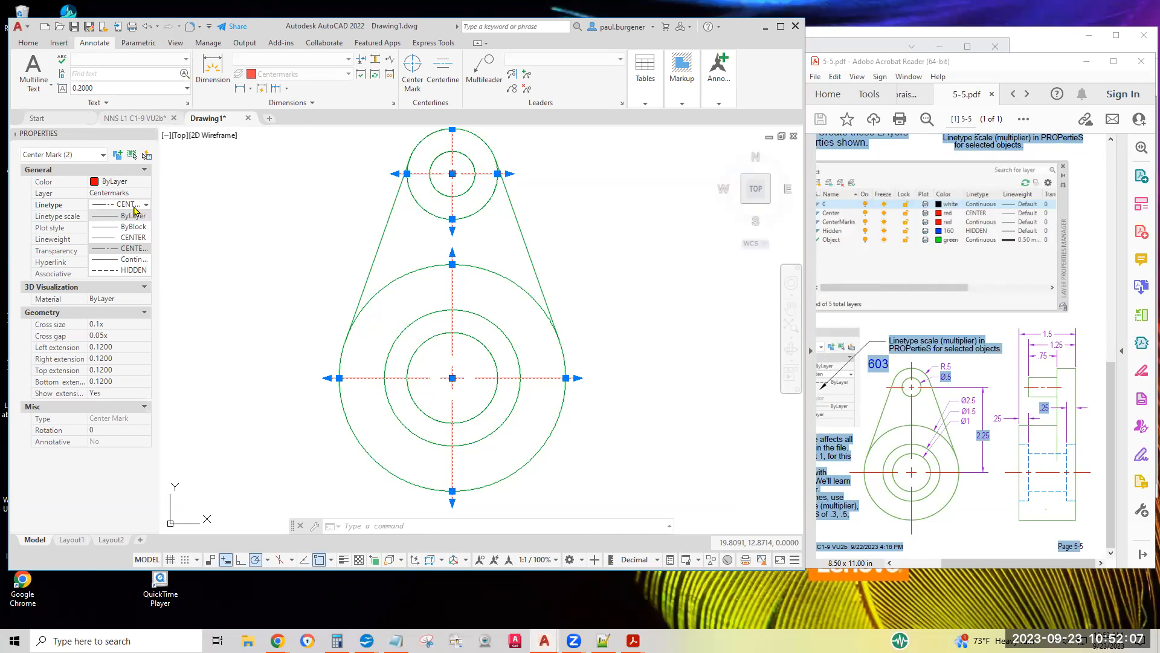
{"action": "left_click", "coordinate": [138, 259]}
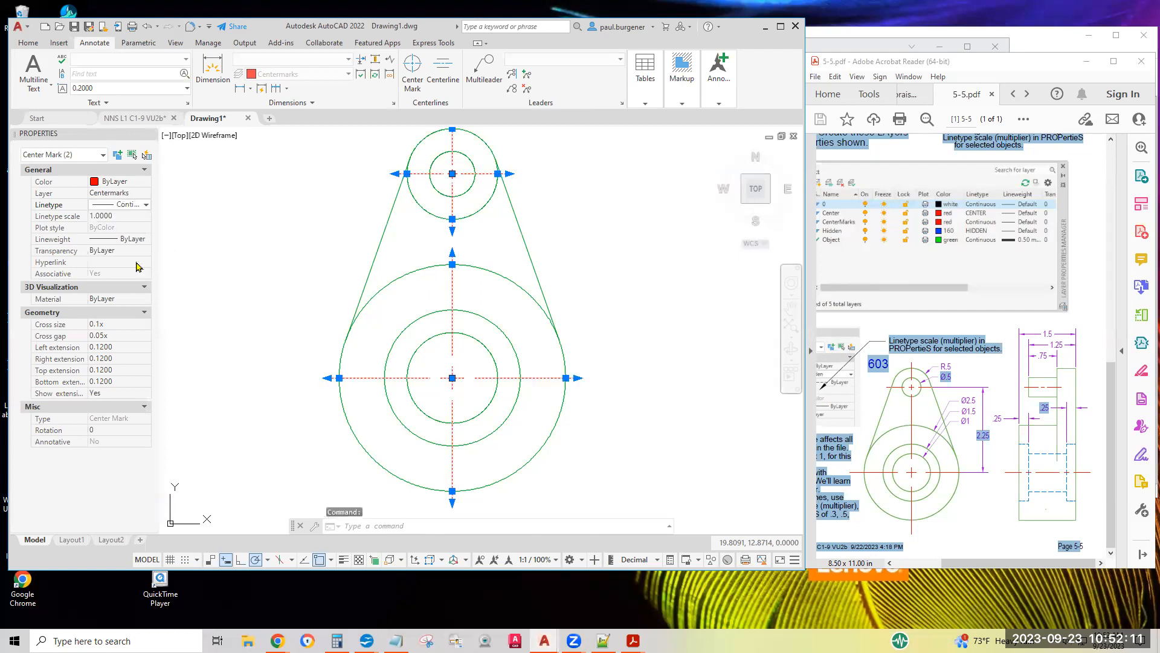
{"action": "key", "text": "Escape"}
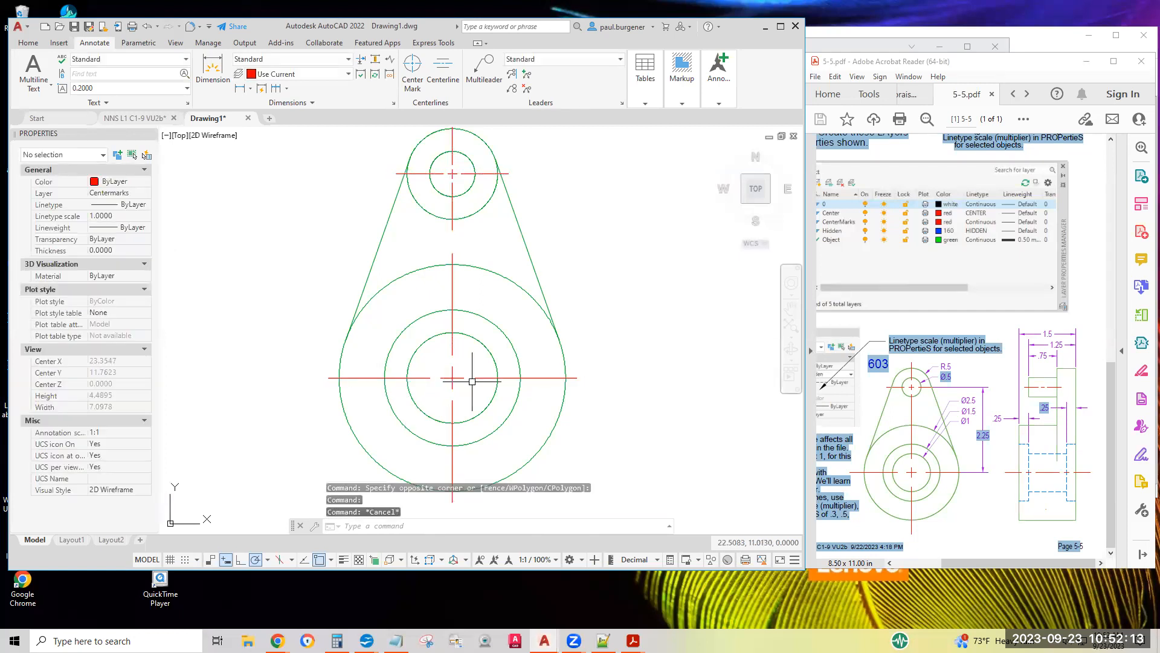
Inspect the lower center mark's lines and properties, and compare the front view with the side view.
{"action": "scroll", "coordinate": [472, 380], "scroll_direction": "up", "scroll_amount": 2}
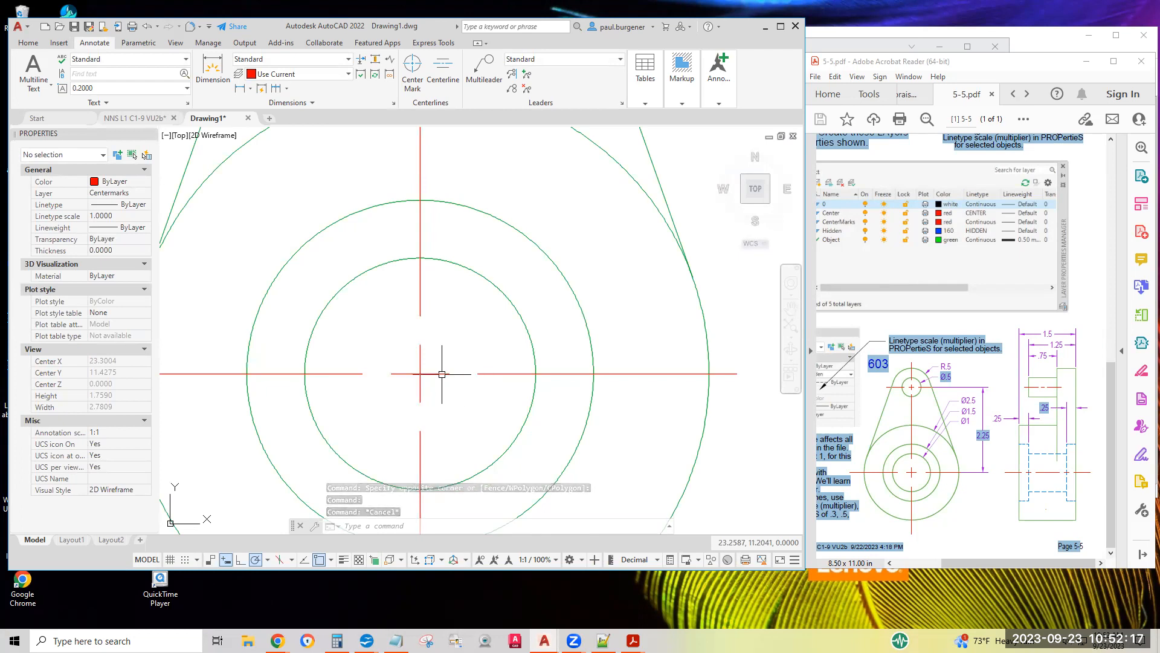
{"action": "left_click", "coordinate": [443, 374]}
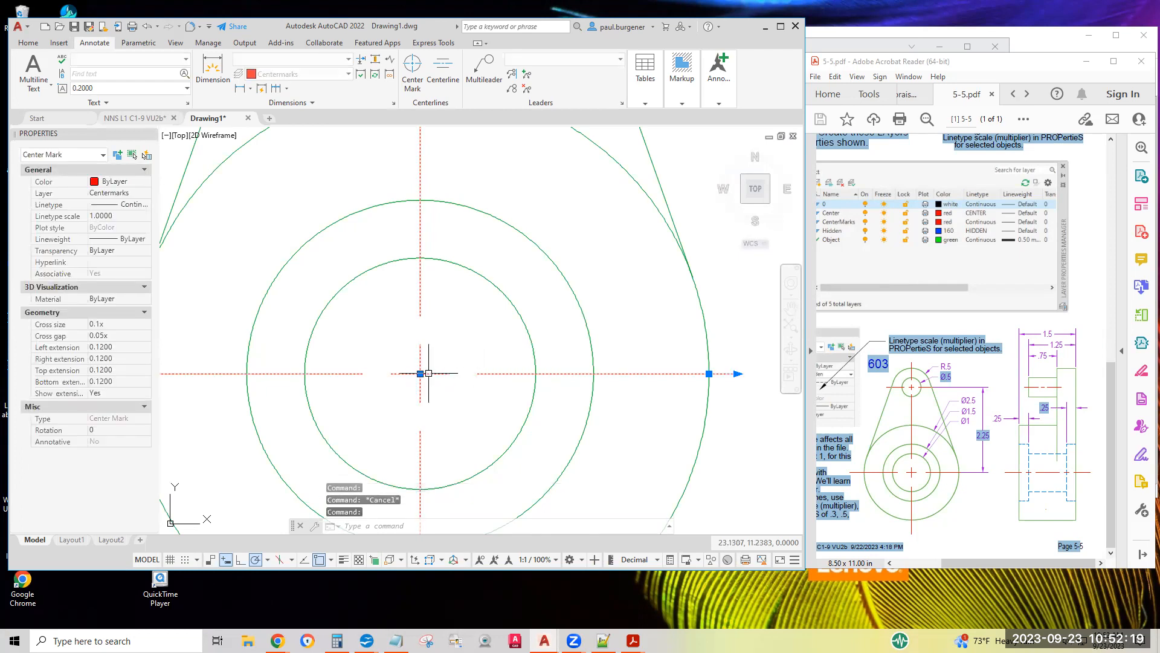
{"action": "key", "text": "Escape"}
{"action": "scroll", "coordinate": [506, 378], "scroll_direction": "down", "scroll_amount": 2}
{"action": "scroll", "coordinate": [506, 378], "scroll_direction": "down", "scroll_amount": 5}
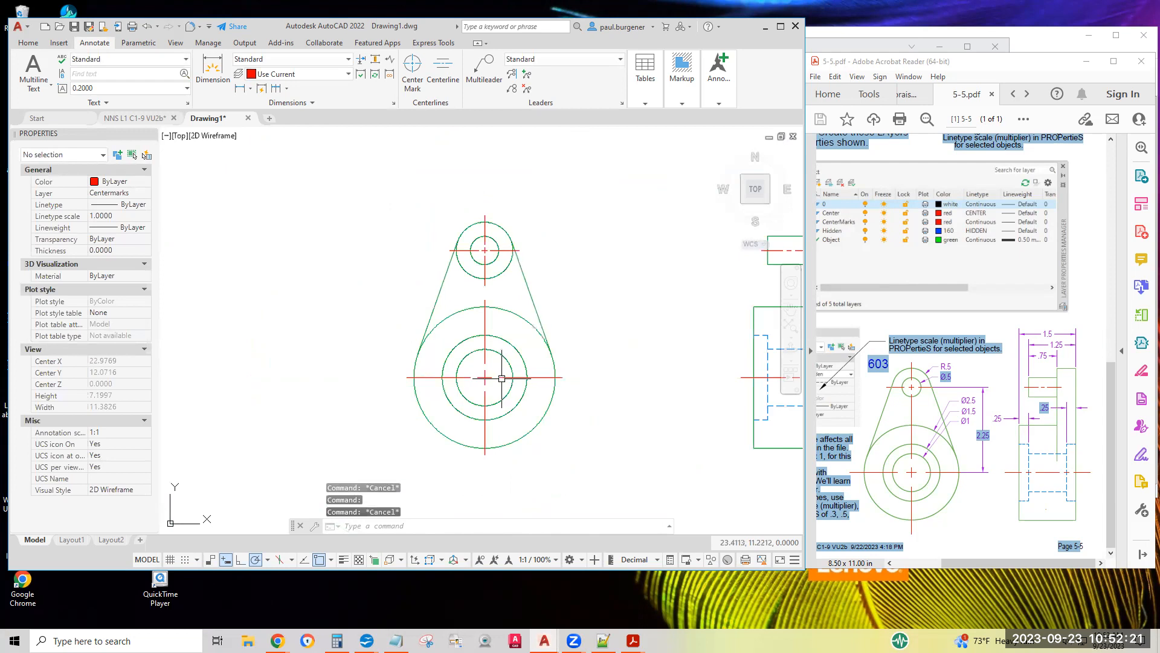
{"action": "left_click", "coordinate": [501, 378]}
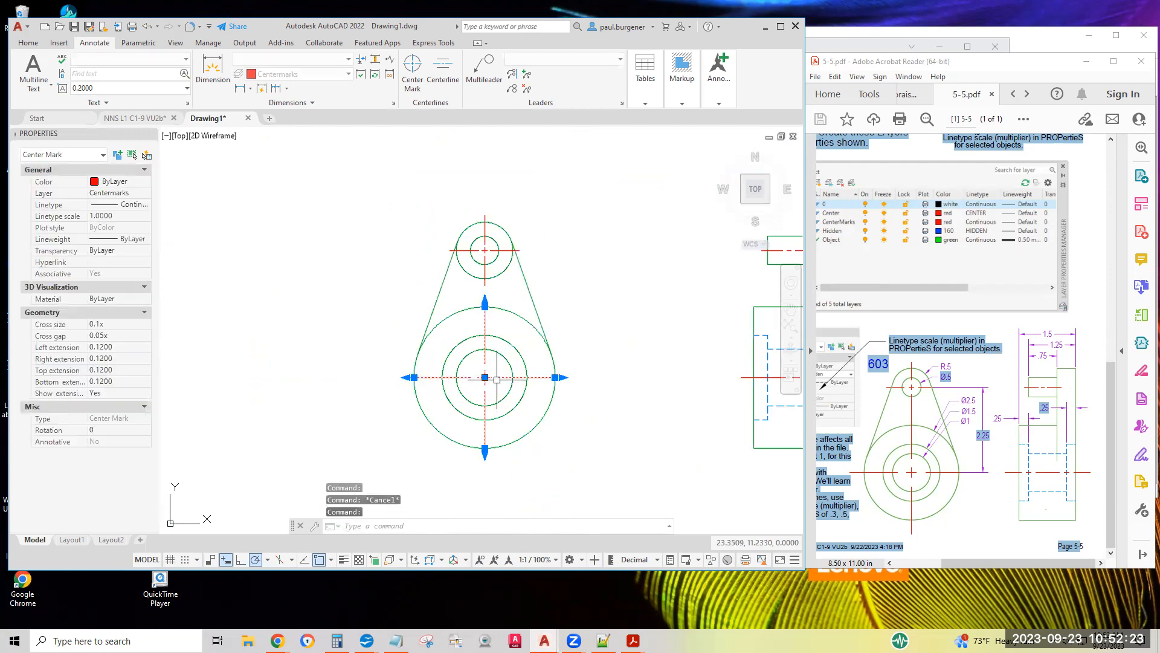
{"action": "key", "text": "Escape"}
{"action": "scroll", "coordinate": [513, 395], "scroll_direction": "up", "scroll_amount": 4}
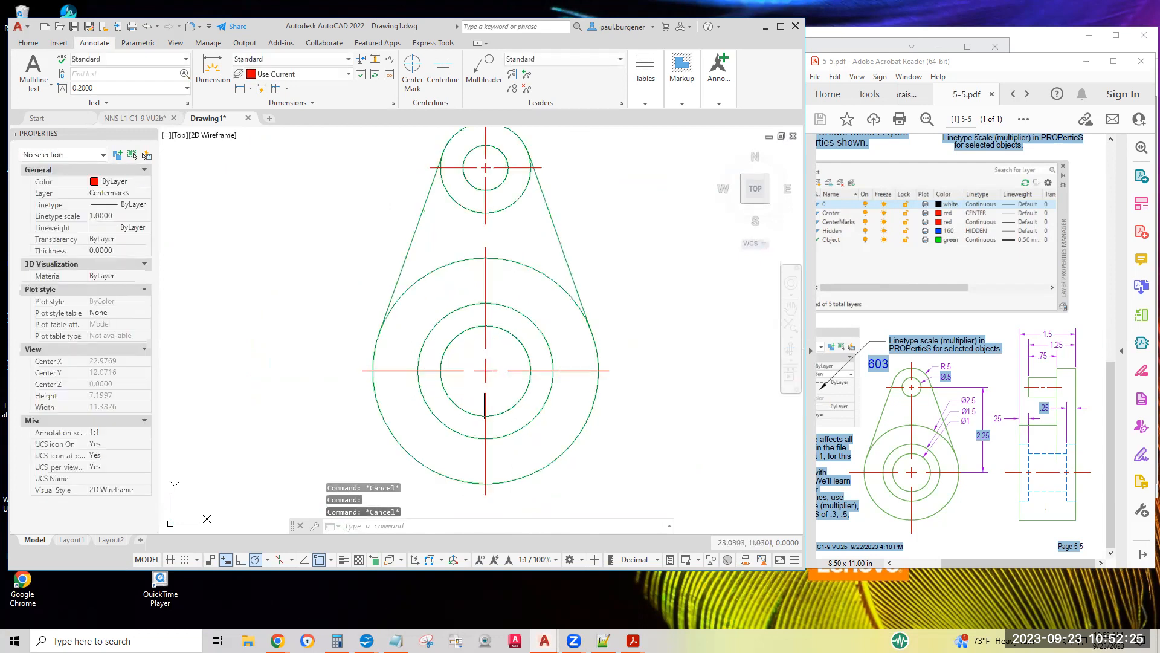
{"action": "scroll", "coordinate": [494, 392], "scroll_direction": "down", "scroll_amount": 4}
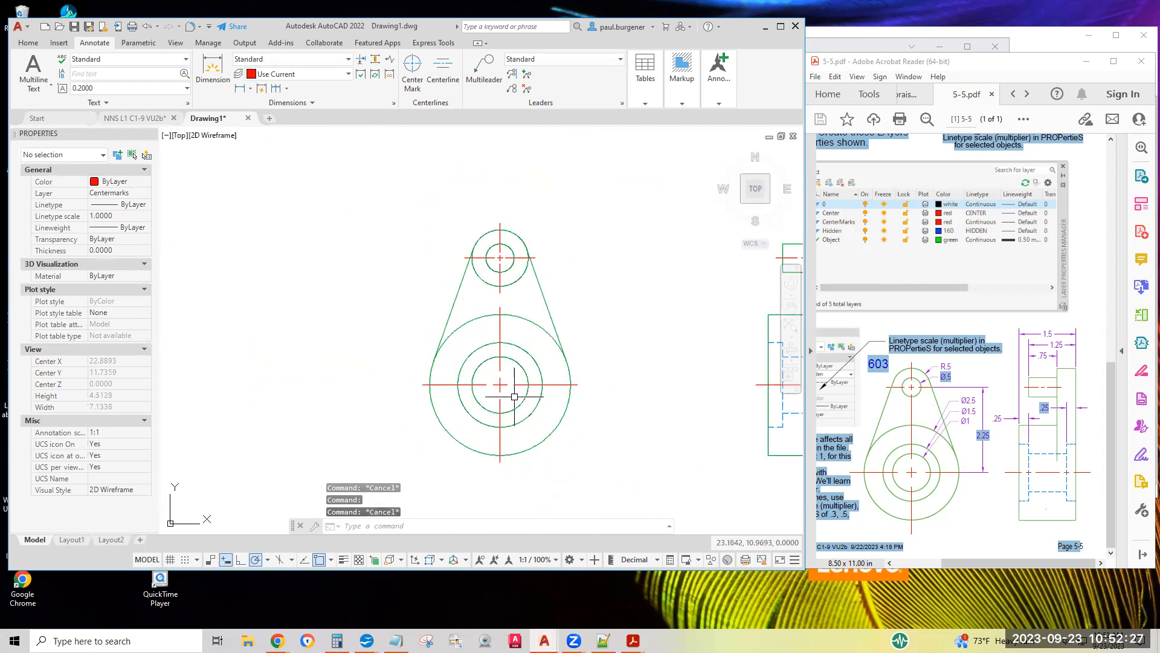
{"action": "key", "text": "Escape"}
{"action": "mouse_move", "coordinate": [669, 436]}
{"action": "middle_mouse_down"}
{"action": "mouse_move", "coordinate": [492, 407]}
{"action": "mouse_move", "coordinate": [515, 415]}
{"action": "mouse_move", "coordinate": [517, 403]}
{"action": "middle_mouse_up"}
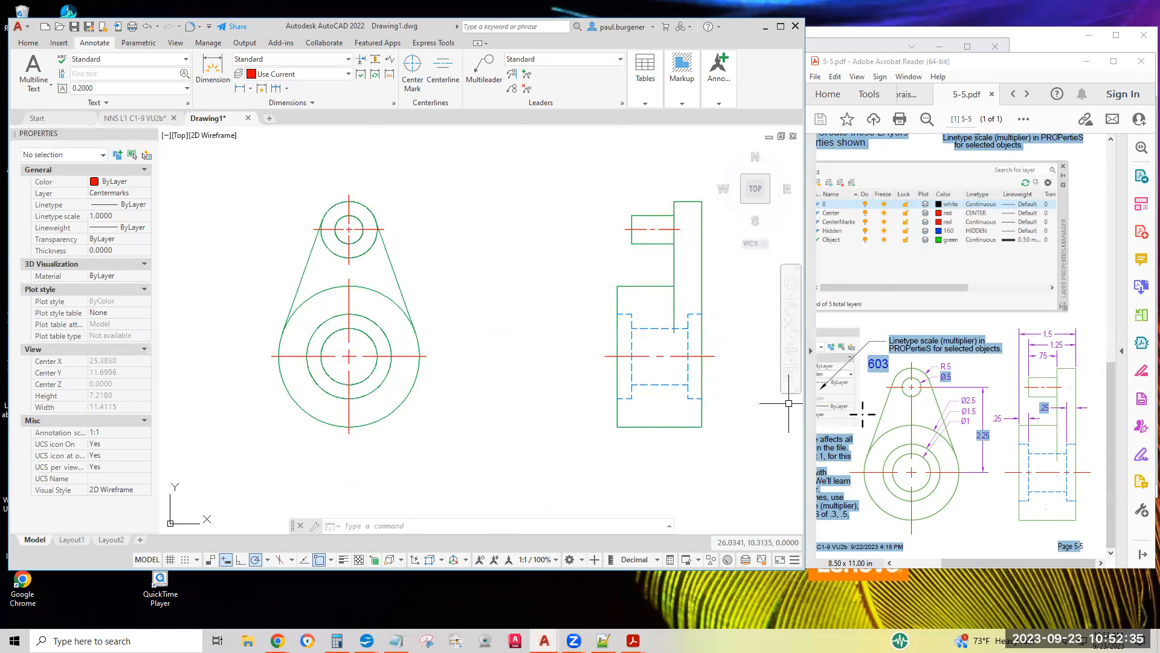
Switch to the 5-5.pdf exercise sheet and review its linetype scale notes and the part 603 drawing.
{"action": "left_click", "coordinate": [858, 390]}
{"action": "scroll", "coordinate": [848, 393], "scroll_direction": "left", "scroll_amount": 3}
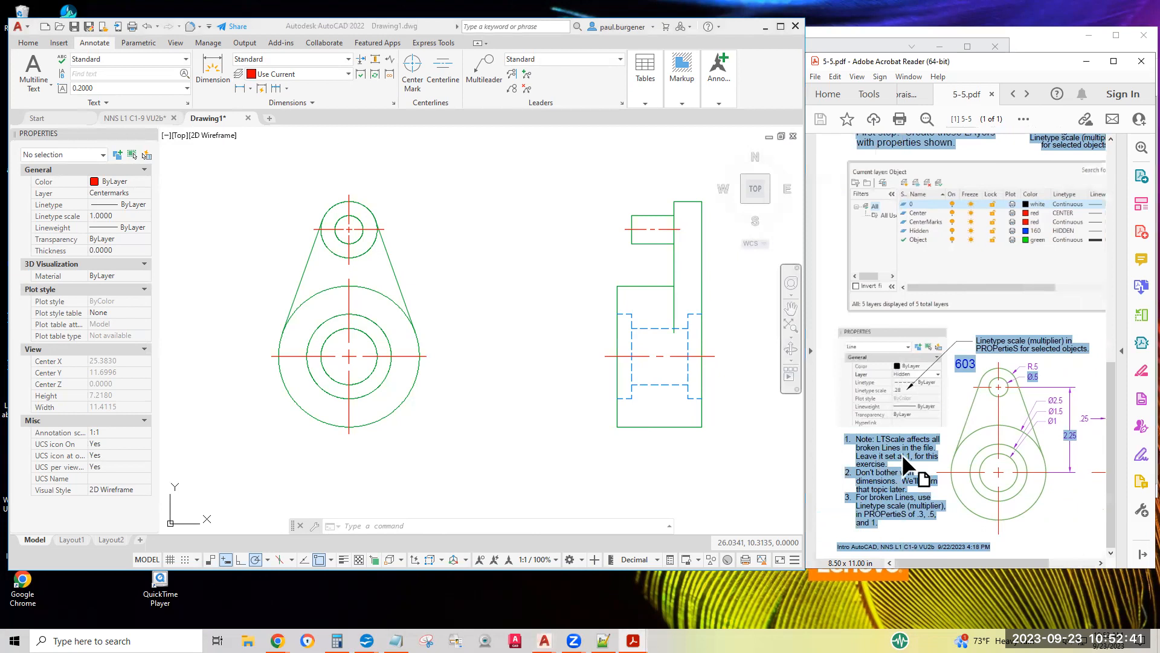
{"action": "scroll", "coordinate": [875, 492], "scroll_direction": "up", "scroll_amount": 1}
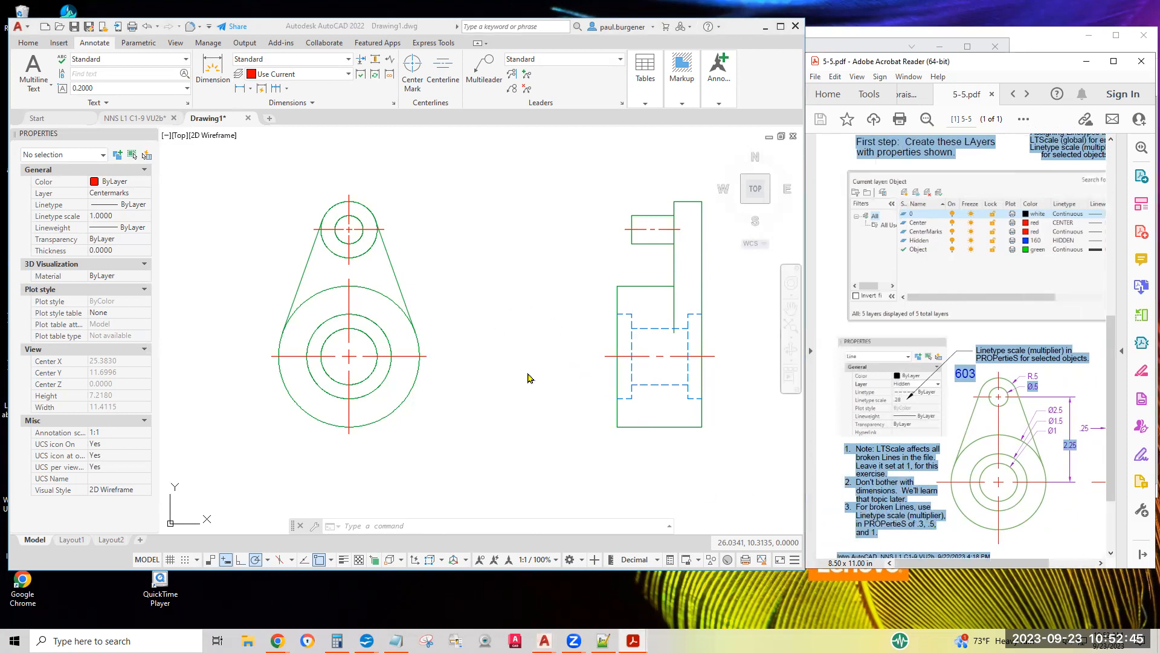
{"action": "scroll", "coordinate": [562, 377], "scroll_direction": "down", "scroll_amount": 2}
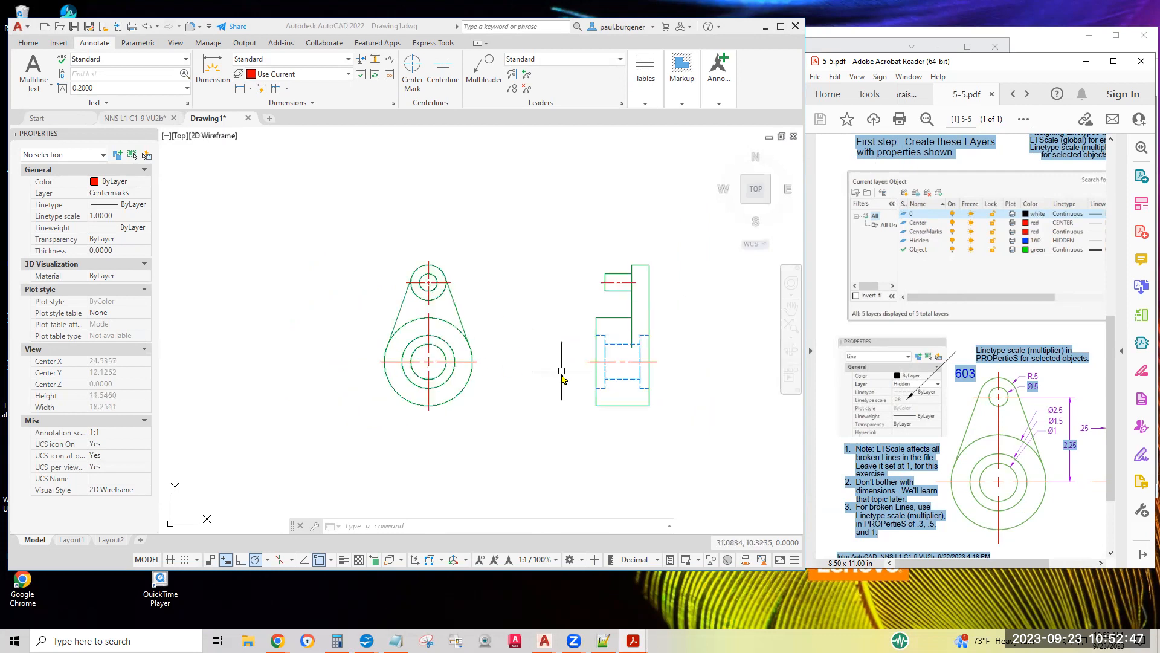
{"action": "scroll", "coordinate": [962, 445], "scroll_direction": "up", "scroll_amount": 1}
{"action": "left_click", "coordinate": [1025, 458]}
{"action": "scroll", "coordinate": [1026, 447], "scroll_direction": "right", "scroll_amount": 3}
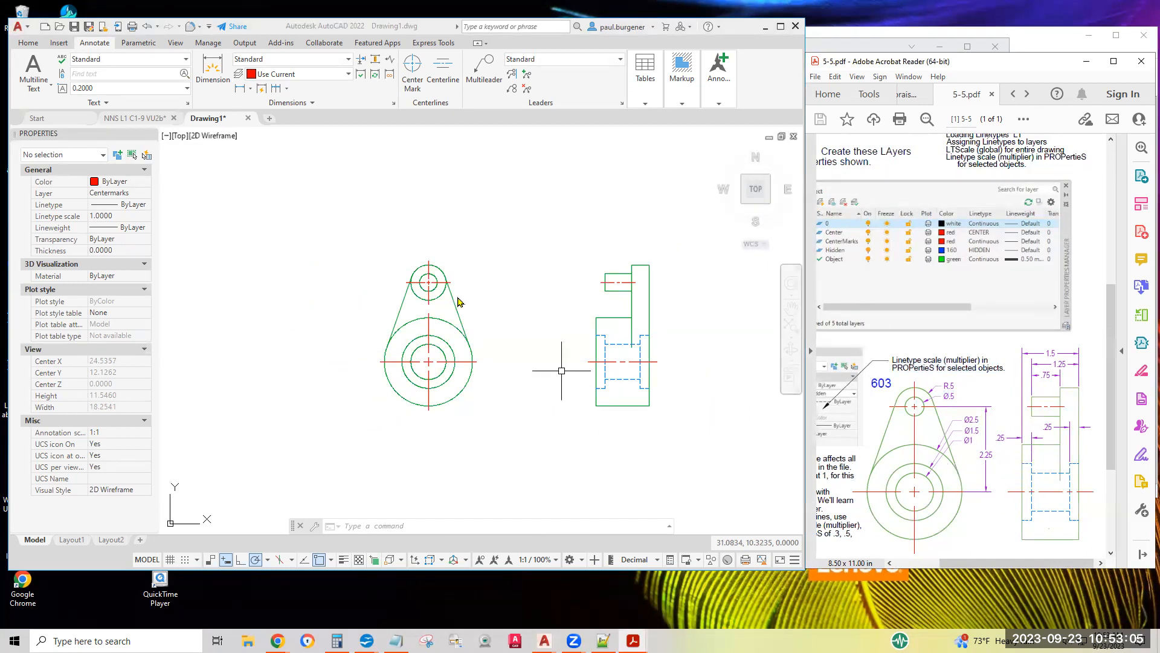
Move the entire side view about 1.7 units toward the front view.
{"action": "left_click", "coordinate": [27, 44]}
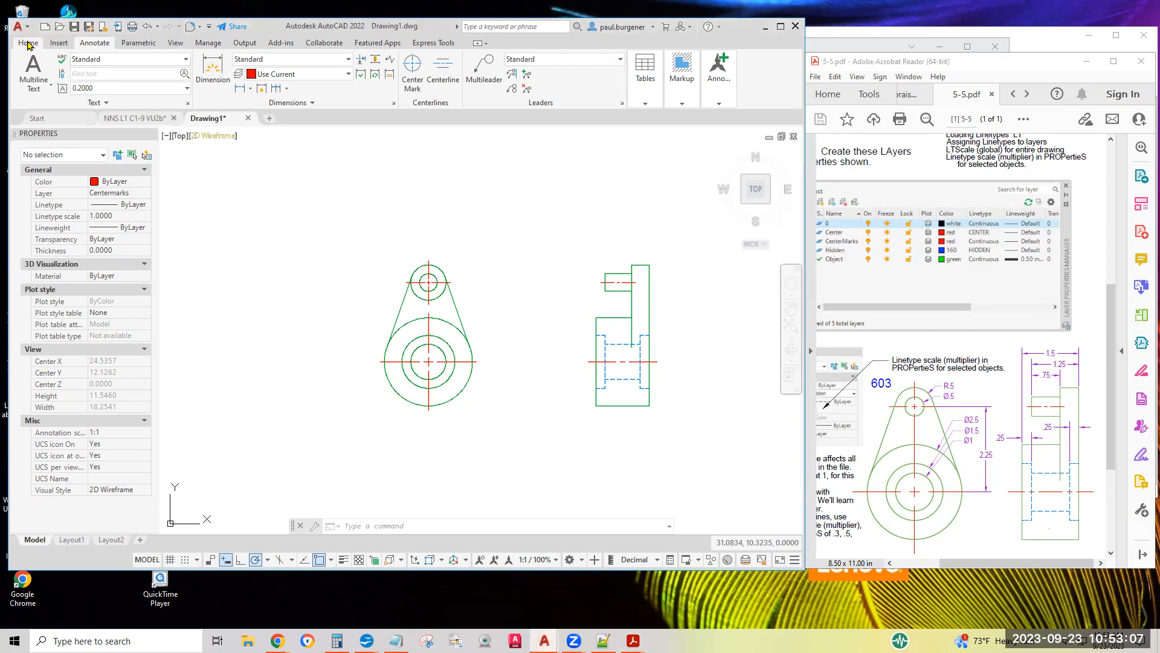
{"action": "left_click", "coordinate": [29, 44]}
{"action": "left_click", "coordinate": [164, 61]}
{"action": "left_click_drag", "start_coordinate": [574, 239], "coordinate": [700, 462]}
{"action": "key", "text": "Return"}
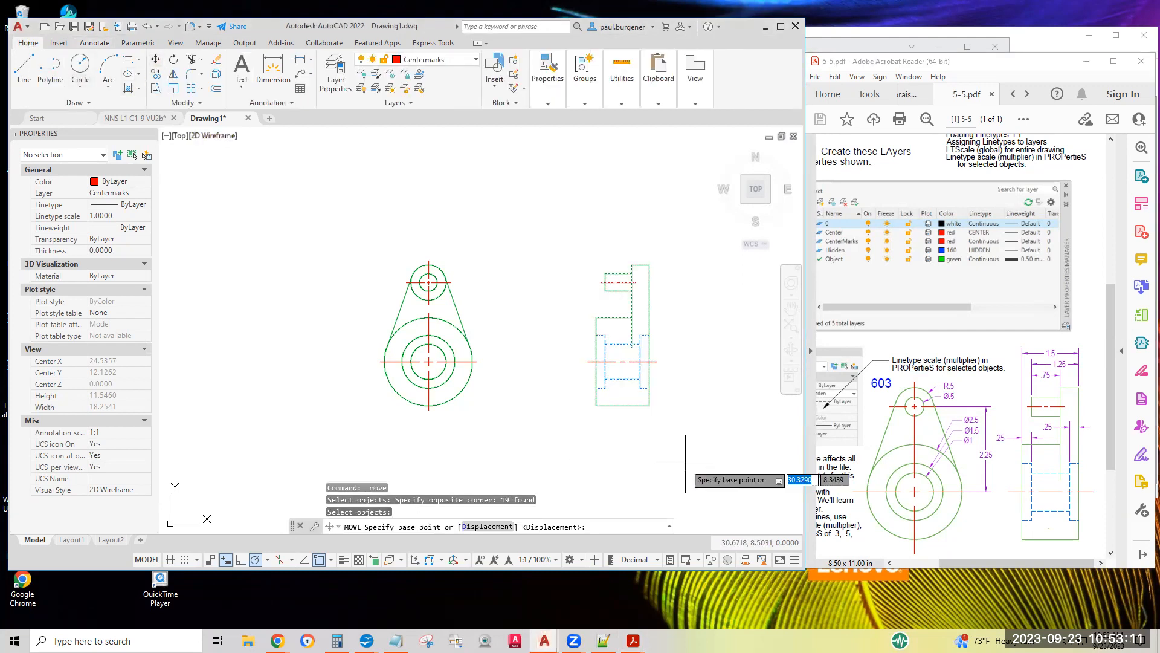
{"action": "left_click", "coordinate": [686, 464]}
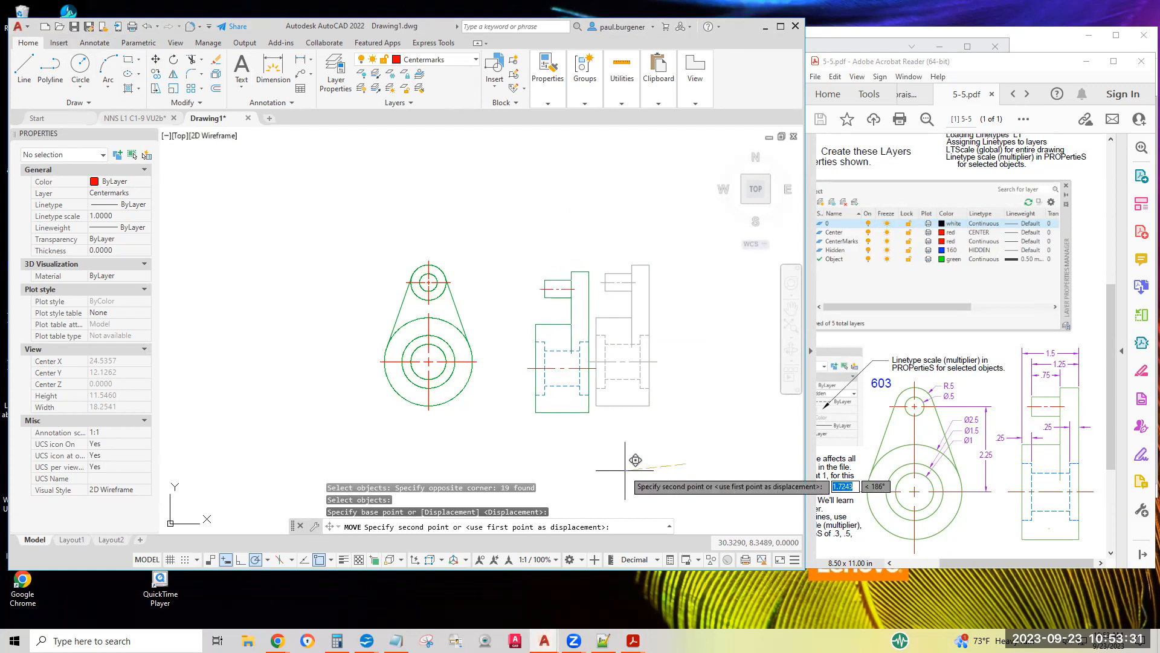
{"action": "left_click", "coordinate": [626, 468]}
Turn on lineweight display for the two views.
{"action": "middle_click_drag", "start_coordinate": [634, 394], "coordinate": [617, 364]}
{"action": "scroll", "coordinate": [617, 364], "scroll_direction": "up", "scroll_amount": 3}
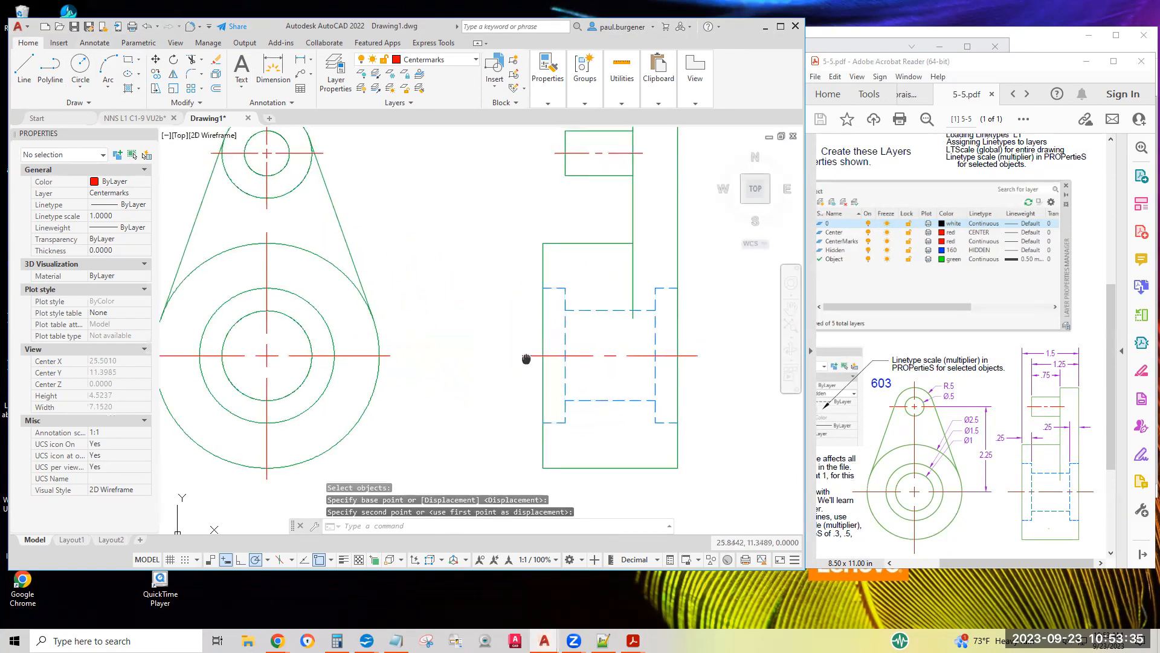
{"action": "scroll", "coordinate": [530, 357], "scroll_direction": "down", "scroll_amount": 1}
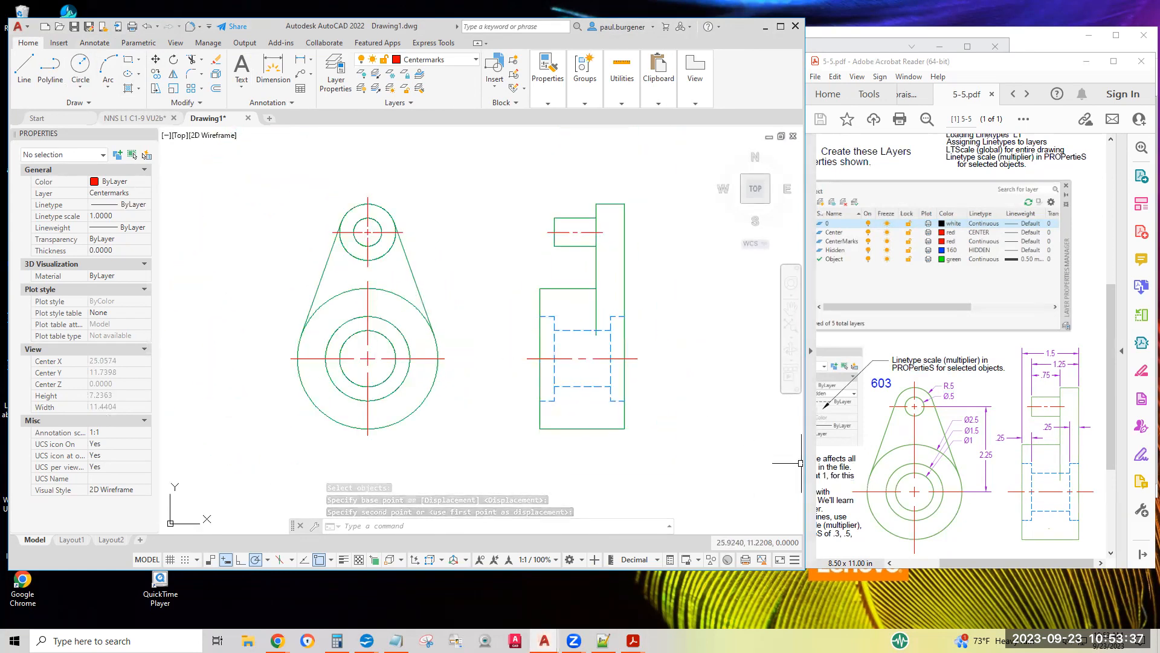
{"action": "left_click", "coordinate": [345, 560]}
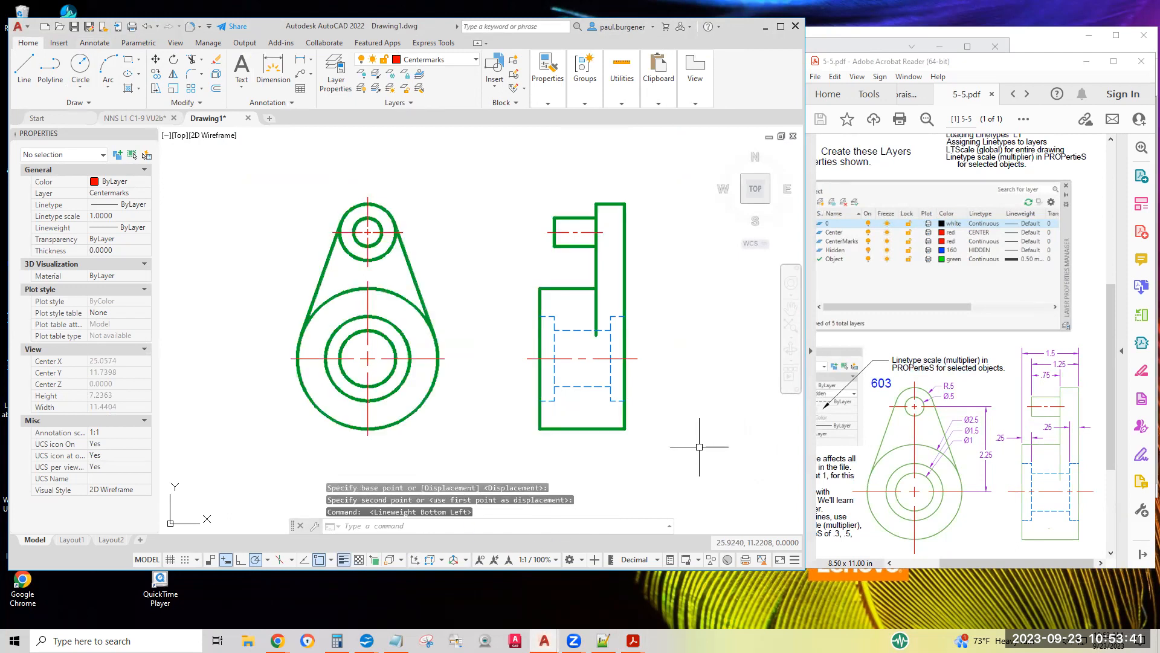
Draw a diagonal line about 0.04 long from the lower end of the side view's inner vertical line.
{"action": "scroll", "coordinate": [579, 346], "scroll_direction": "up", "scroll_amount": 6}
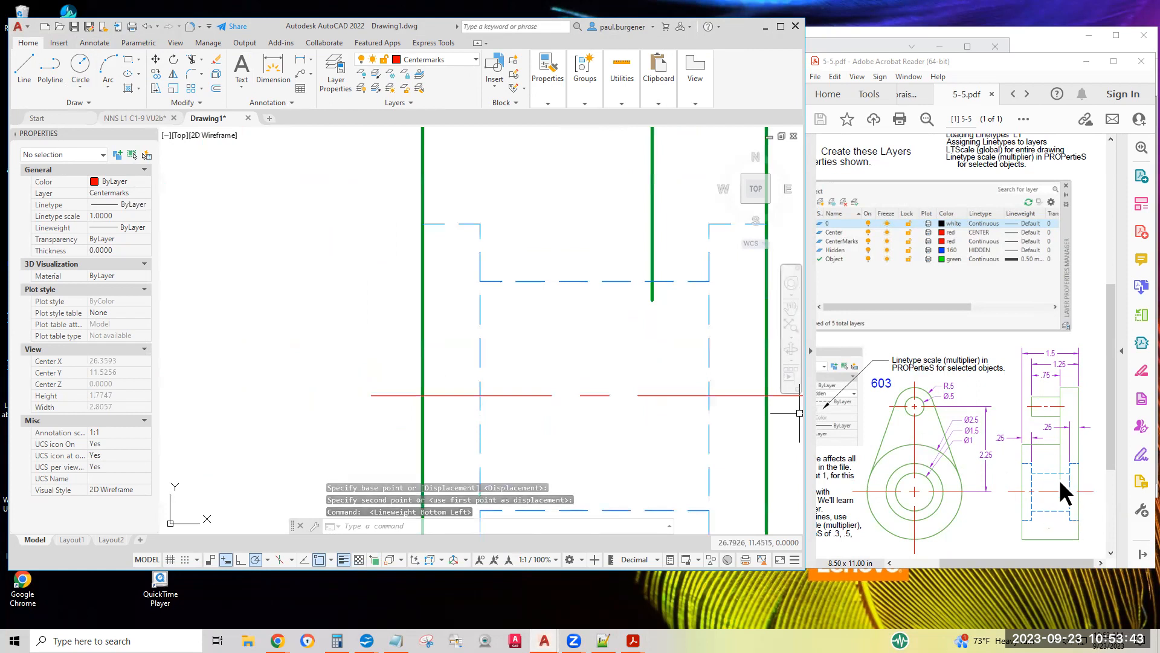
{"action": "scroll", "coordinate": [1059, 479], "scroll_direction": "up", "scroll_amount": 1}
{"action": "scroll", "coordinate": [680, 300], "scroll_direction": "up", "scroll_amount": 2}
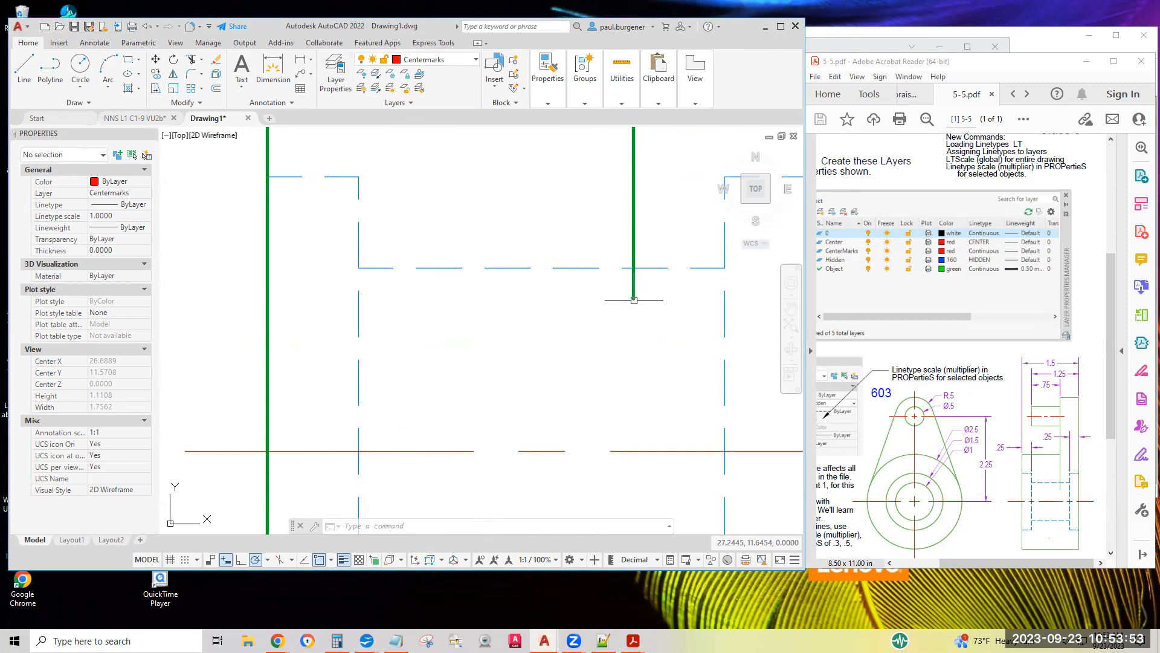
{"action": "left_click", "coordinate": [24, 67]}
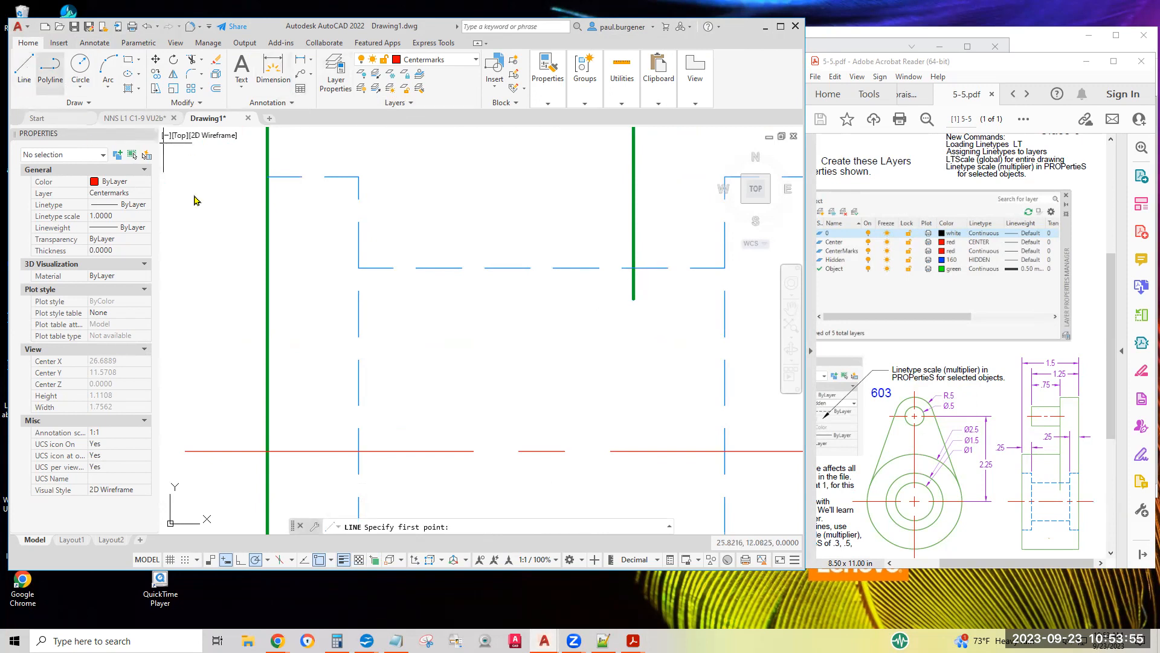
{"action": "left_click", "coordinate": [633, 298]}
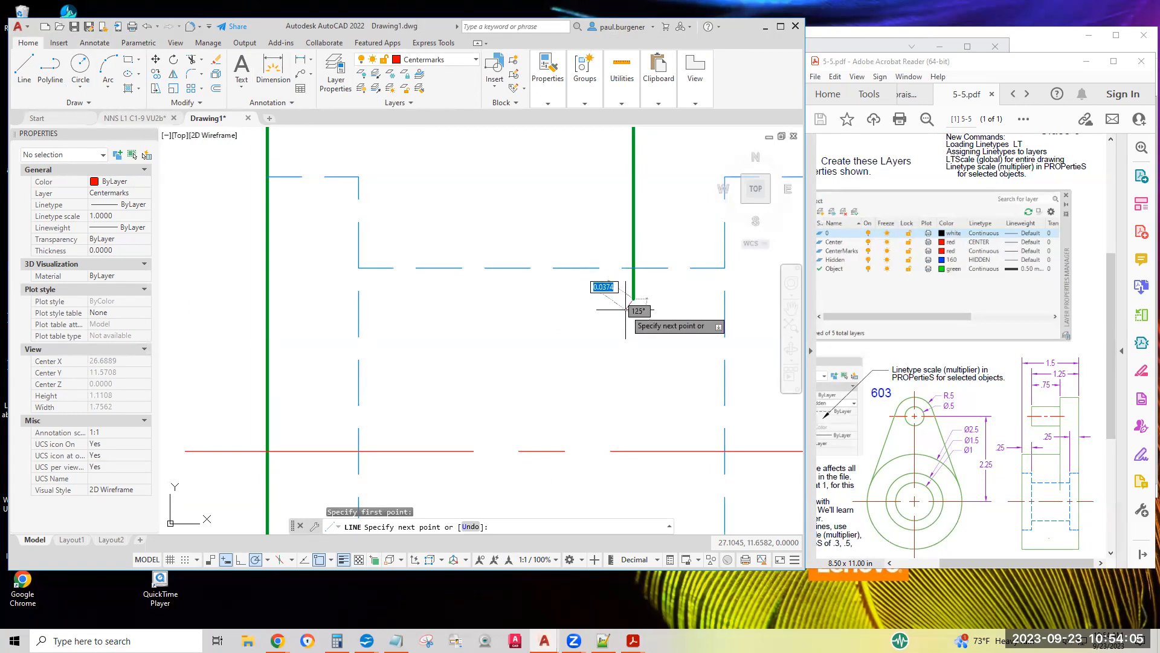
{"action": "left_click", "coordinate": [625, 310]}
{"action": "key", "text": "Return"}
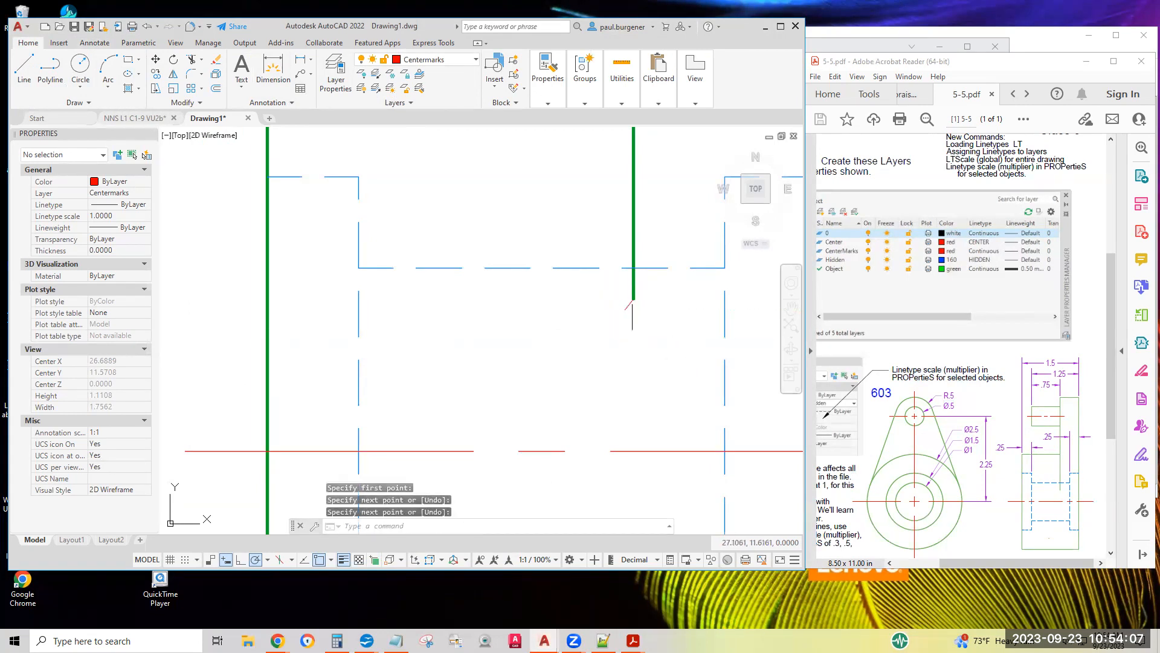
Move the short diagonal line at the end of the inner vertical line to the Object layer.
{"action": "left_click", "coordinate": [630, 304]}
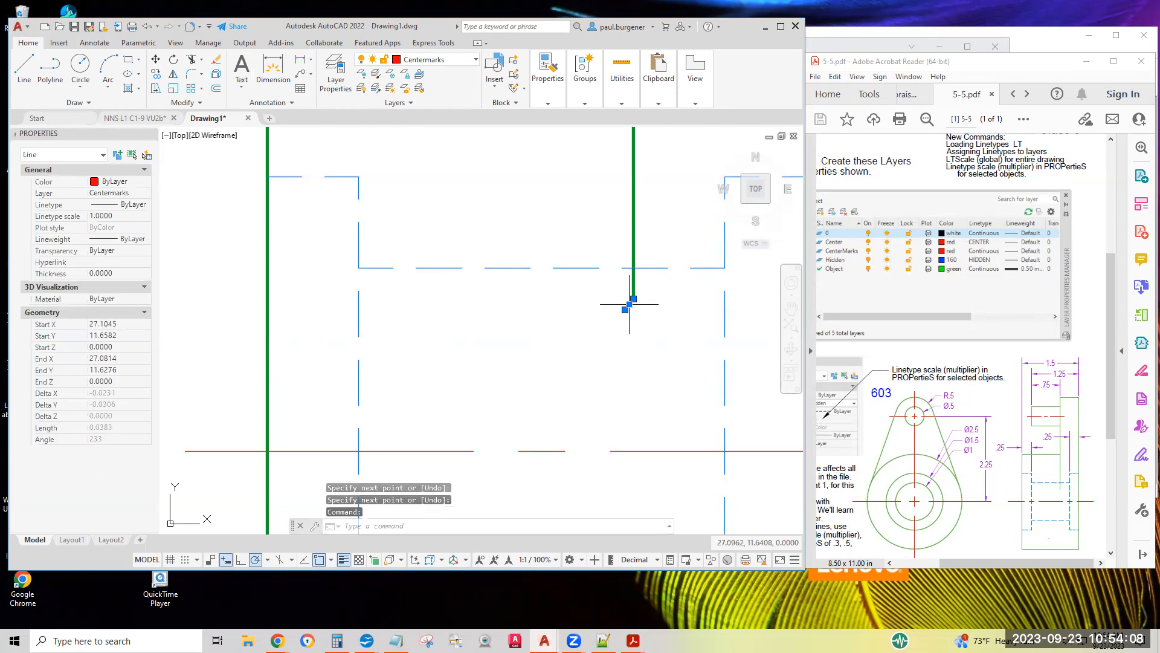
{"action": "left_click", "coordinate": [429, 62]}
{"action": "left_click", "coordinate": [432, 136]}
{"action": "key", "text": "Escape"}
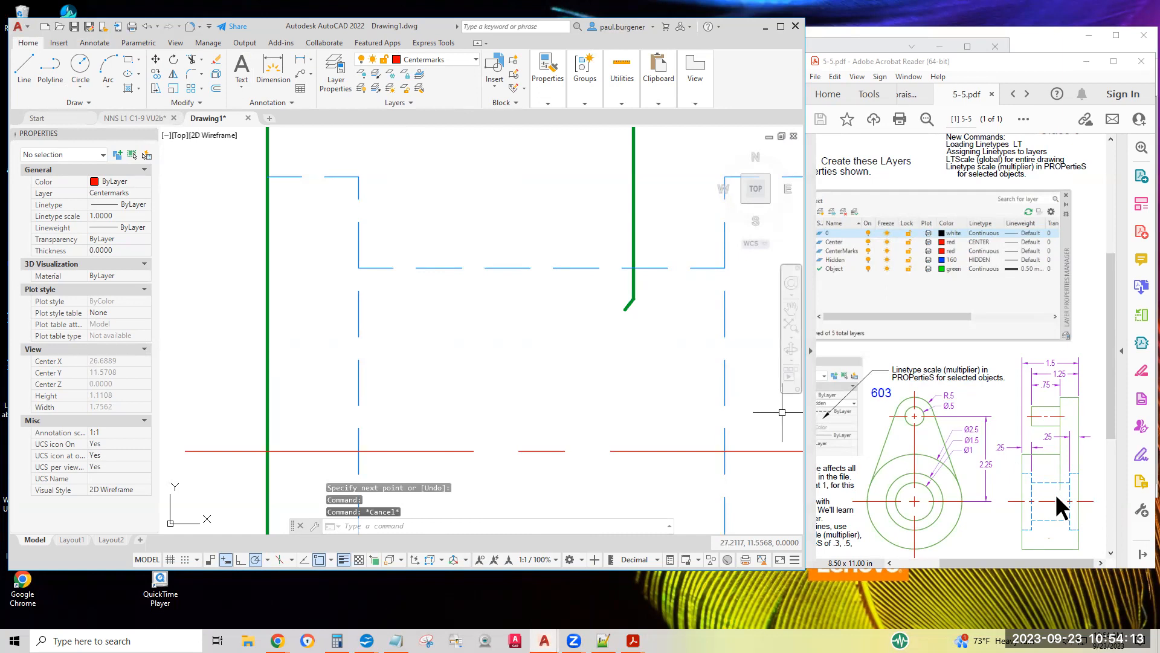
Erase the short diagonal line at the lower end of the side view's inner vertical line.
{"action": "left_click", "coordinate": [216, 60]}
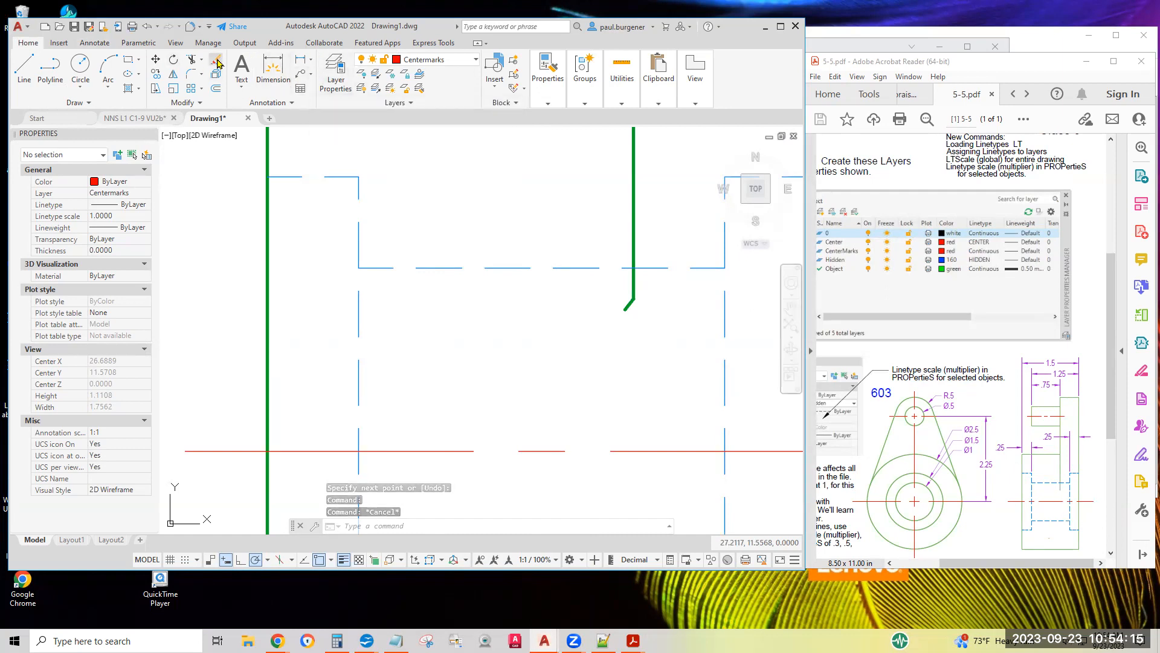
{"action": "left_click", "coordinate": [628, 305]}
{"action": "key", "text": "Return"}
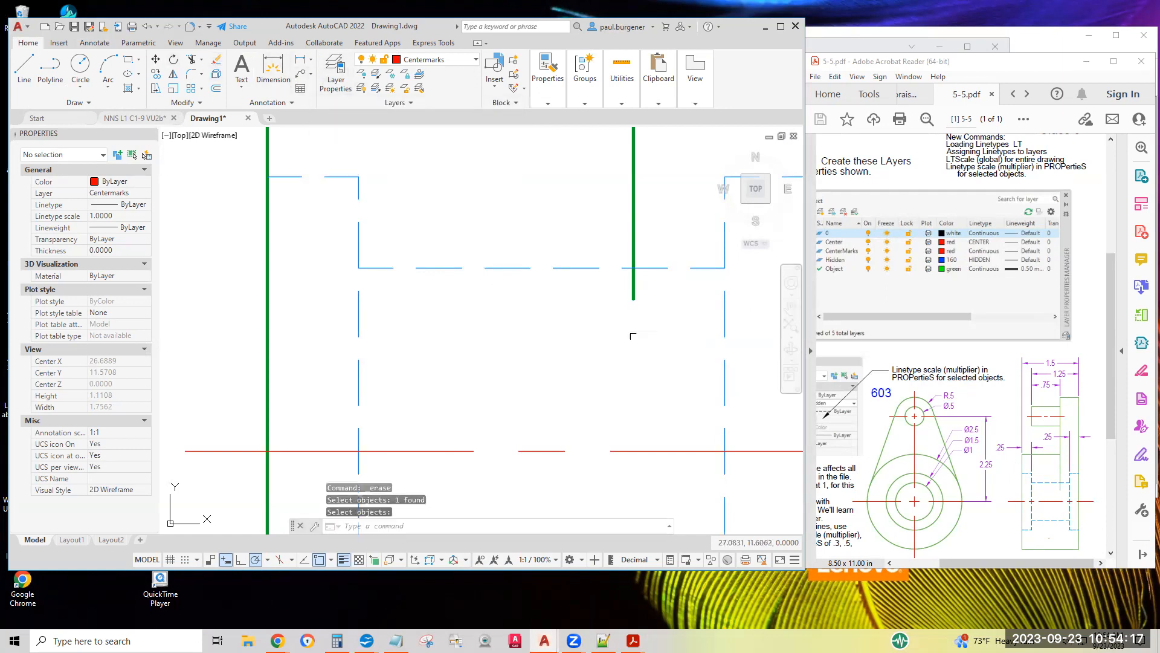
{"action": "scroll", "coordinate": [640, 348], "scroll_direction": "down", "scroll_amount": 4}
{"action": "middle_click_drag", "start_coordinate": [642, 352], "coordinate": [664, 375]}
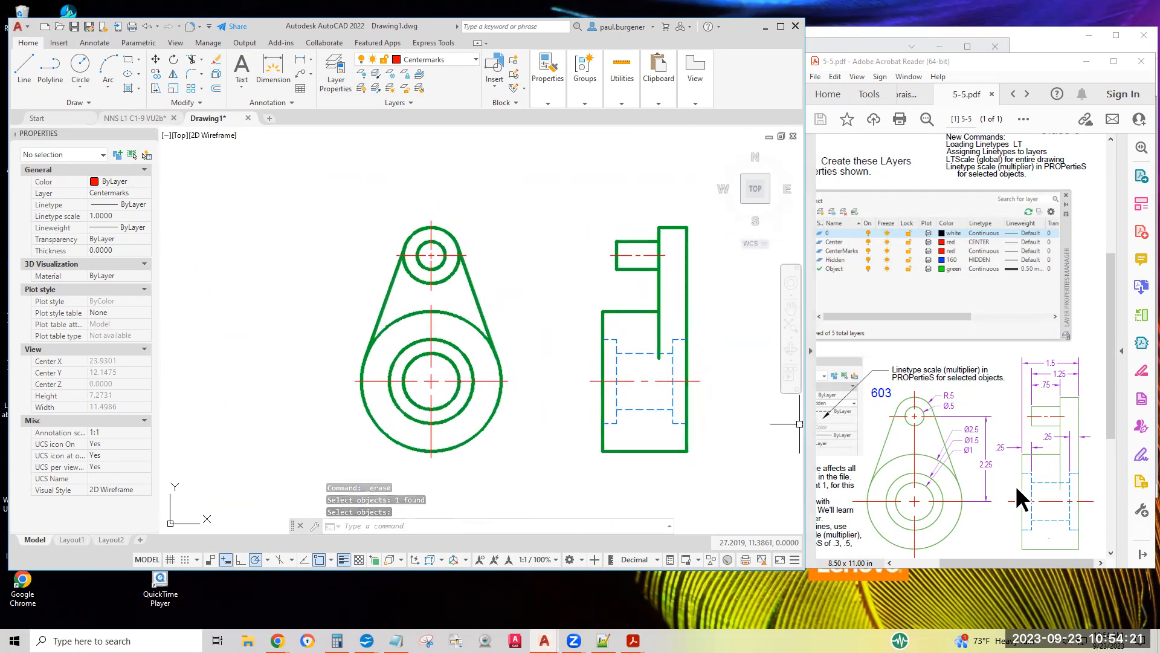
Make Object the current layer.
{"action": "left_click", "coordinate": [423, 59]}
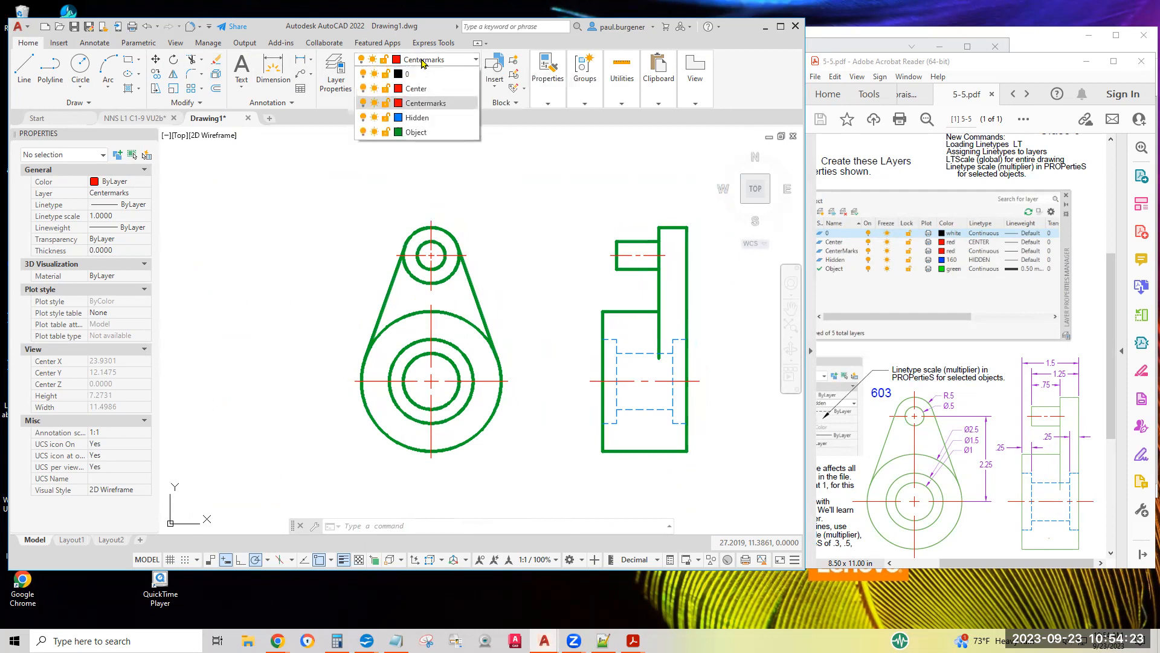
{"action": "left_click", "coordinate": [414, 134]}
{"action": "middle_click_drag", "start_coordinate": [568, 214], "coordinate": [502, 204]}
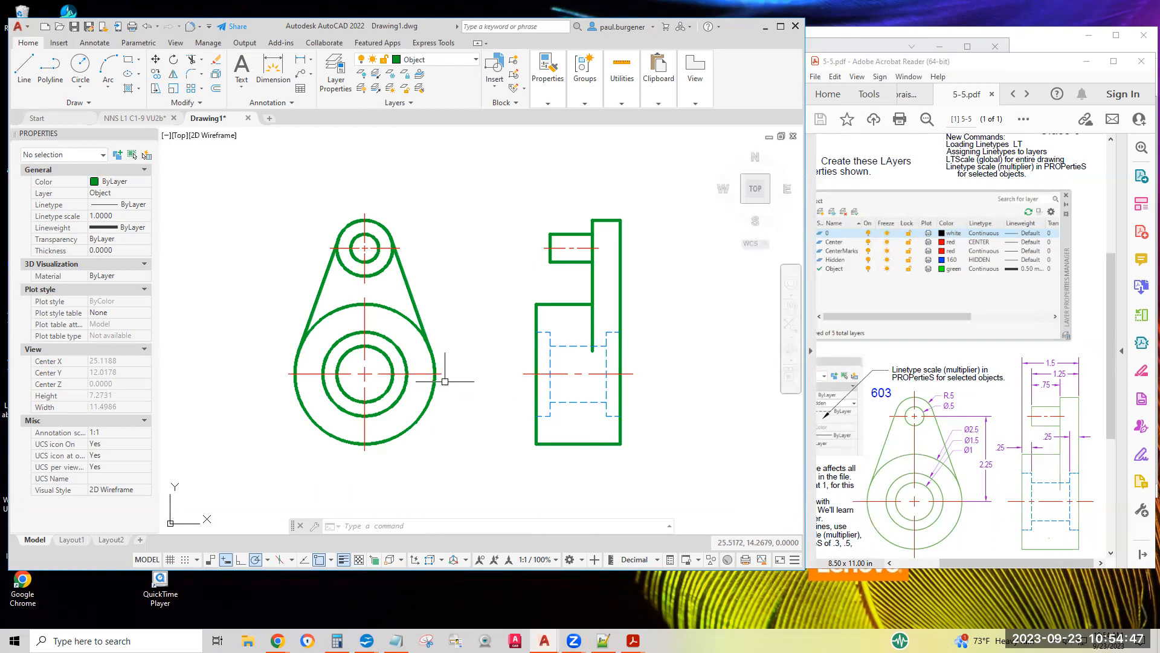
Examine the center marks of the front view's upper and lower circles and how far they extend past the outlines.
{"action": "scroll", "coordinate": [446, 378], "scroll_direction": "down", "scroll_amount": 2}
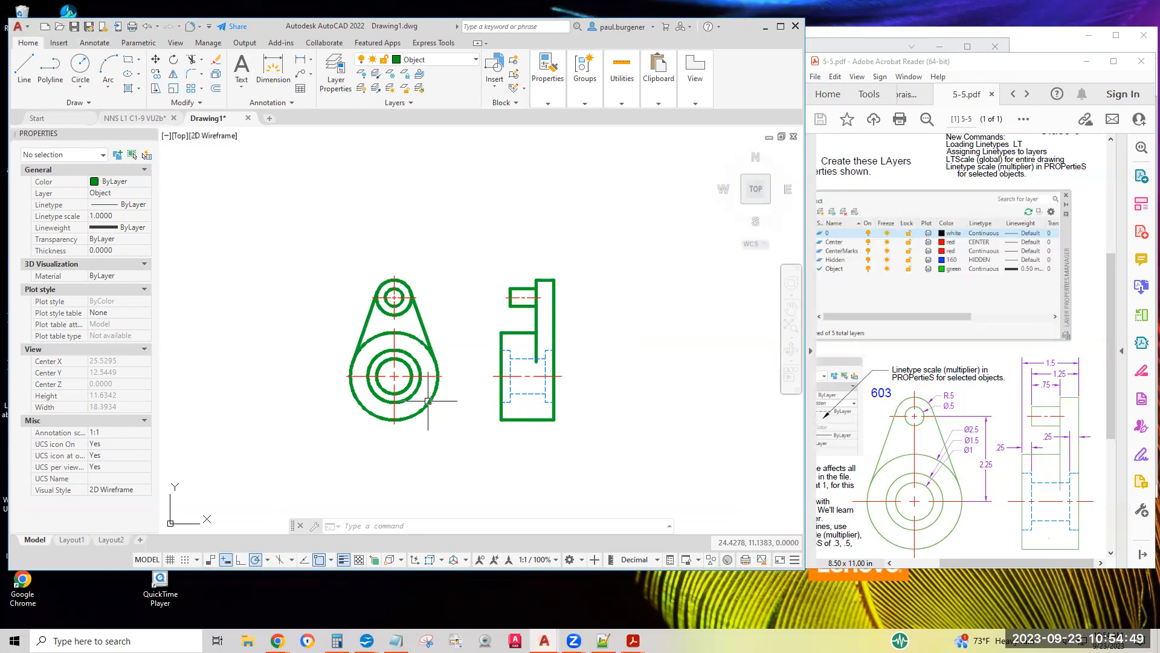
{"action": "scroll", "coordinate": [397, 391], "scroll_direction": "up", "scroll_amount": 2}
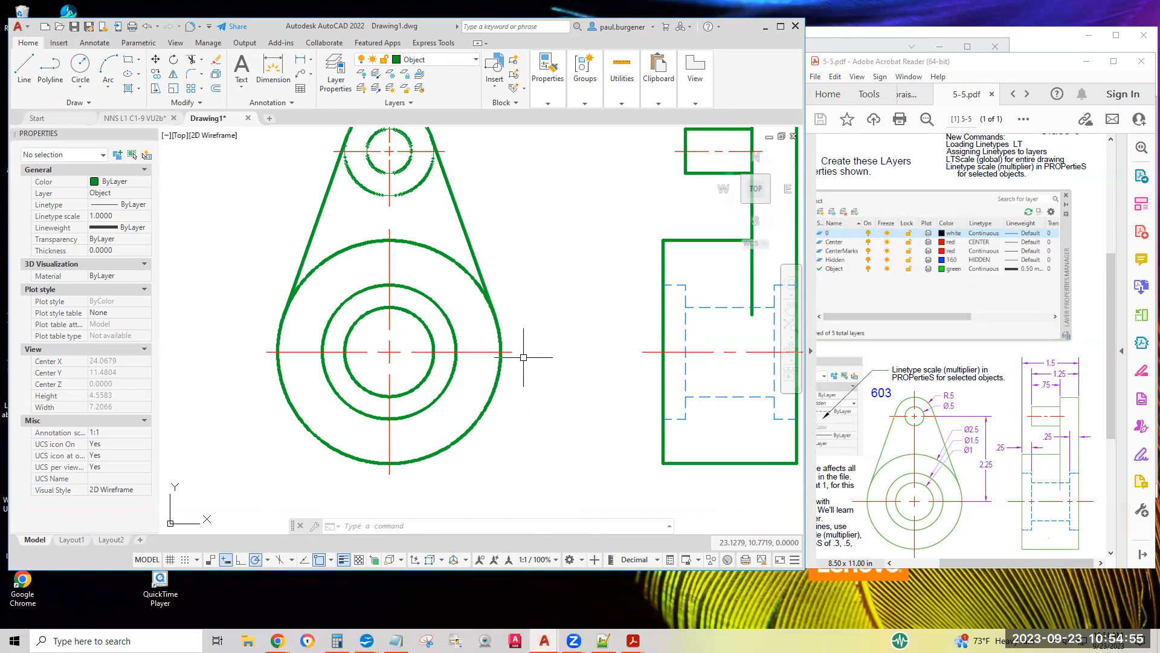
{"action": "scroll", "coordinate": [522, 356], "scroll_direction": "down", "scroll_amount": 1}
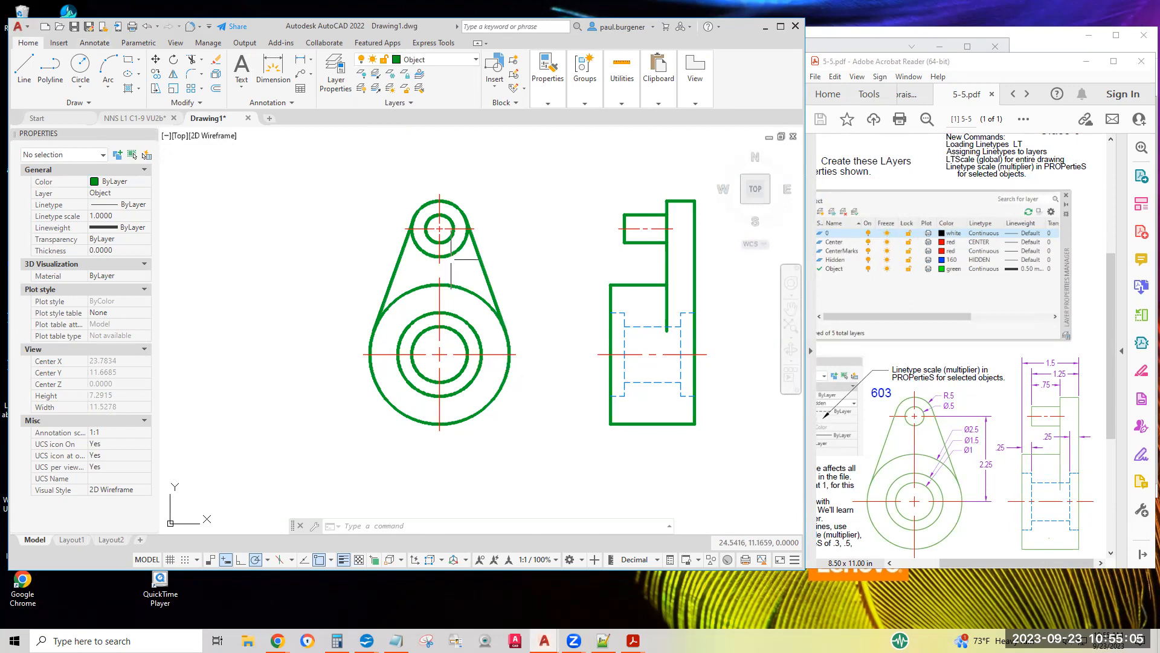
{"action": "scroll", "coordinate": [436, 232], "scroll_direction": "up", "scroll_amount": 6}
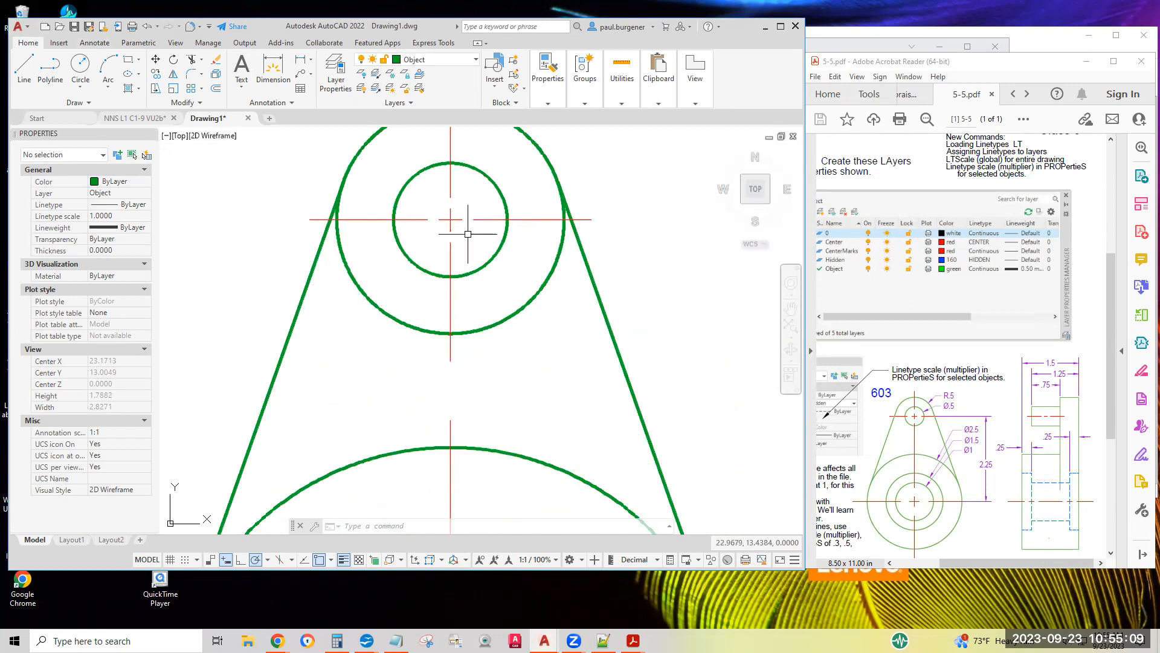
{"action": "scroll", "coordinate": [461, 207], "scroll_direction": "down", "scroll_amount": 2}
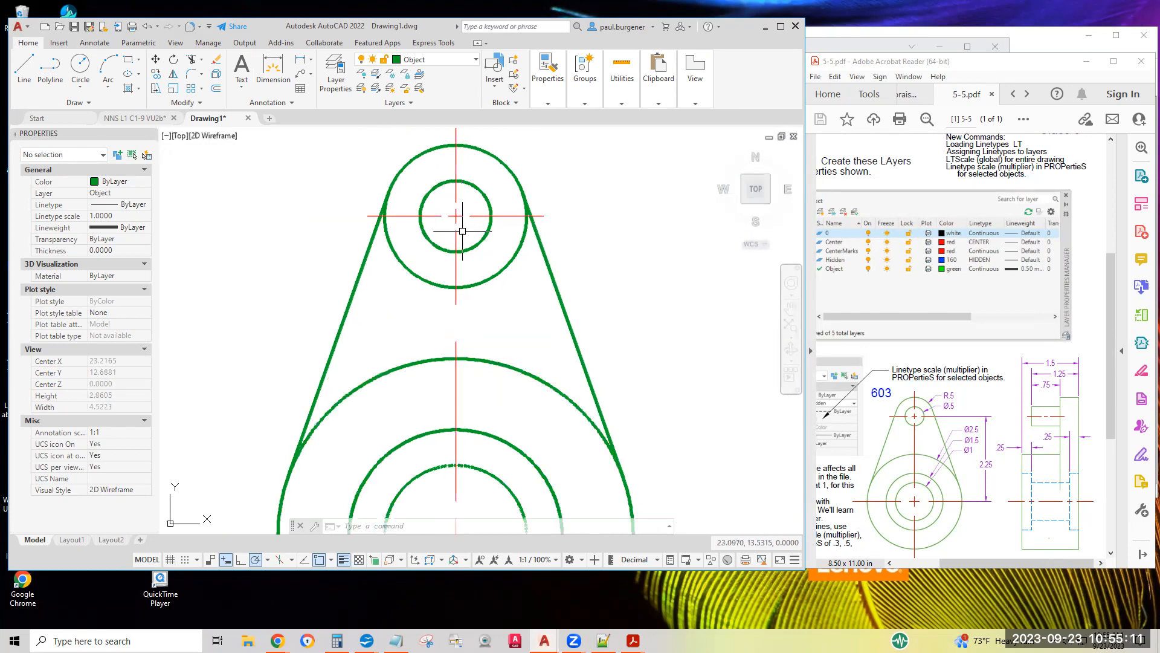
{"action": "middle_click_drag", "start_coordinate": [490, 337], "coordinate": [492, 182]}
{"action": "scroll", "coordinate": [491, 224], "scroll_direction": "down", "scroll_amount": 2}
{"action": "middle_click_drag", "start_coordinate": [485, 275], "coordinate": [466, 312]}
{"action": "scroll", "coordinate": [462, 318], "scroll_direction": "up", "scroll_amount": 2}
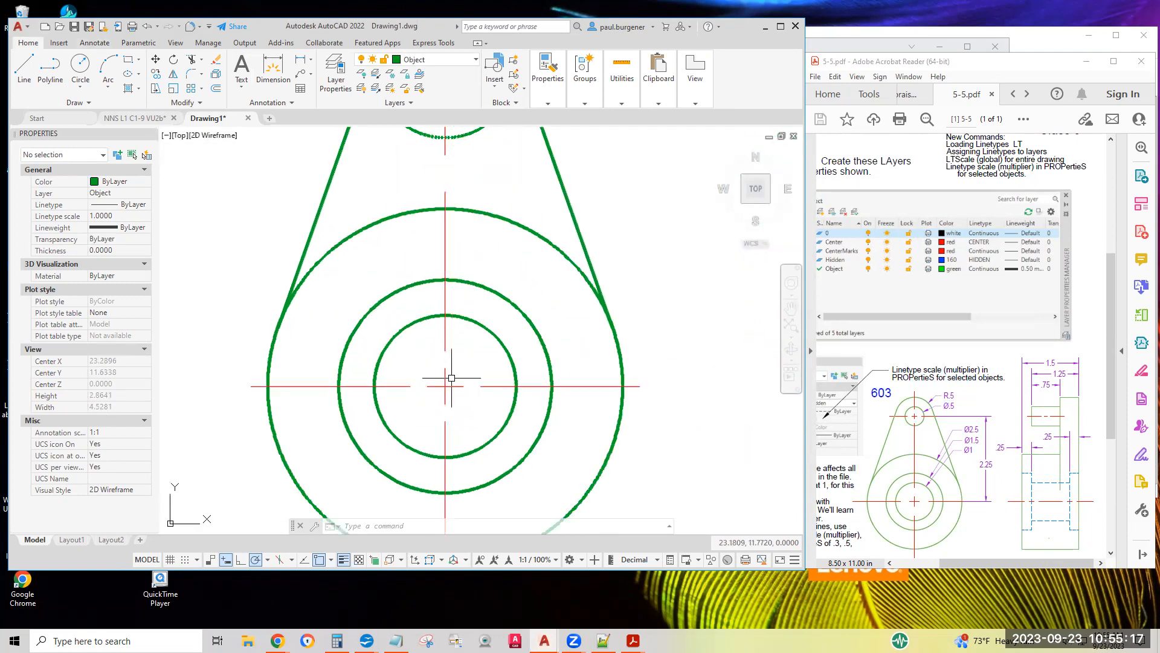
Lengthen all four extensions of the front view's lower center mark to about 0.25.
{"action": "middle_click_drag", "start_coordinate": [452, 377], "coordinate": [460, 323]}
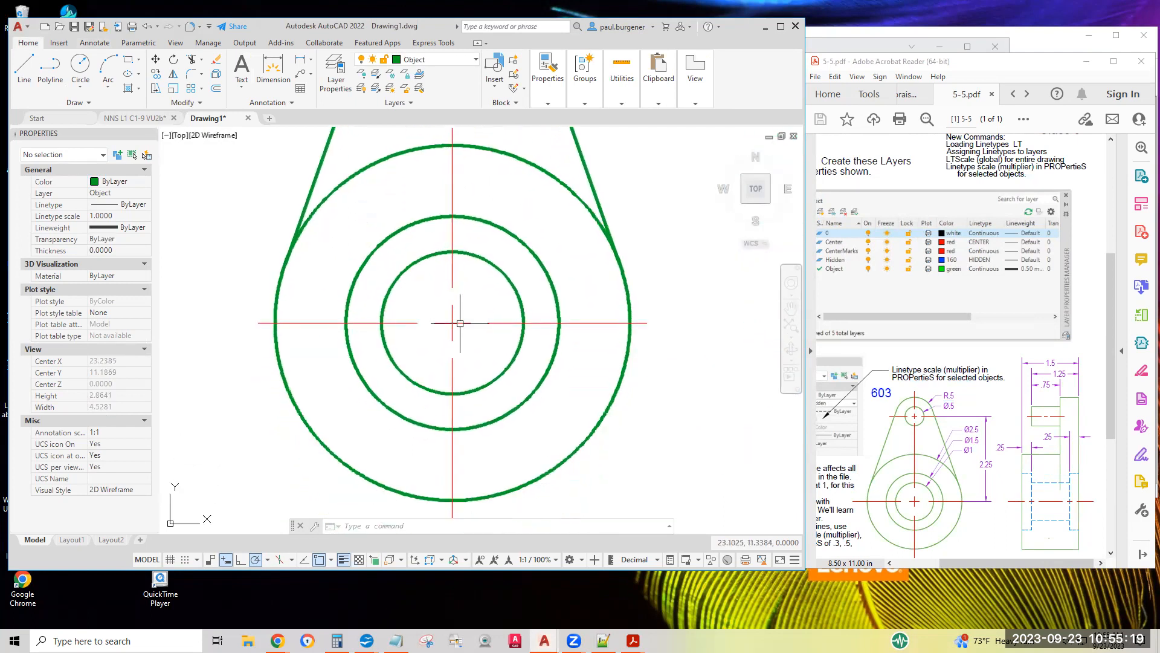
{"action": "left_click", "coordinate": [460, 323]}
{"action": "mouse_move", "coordinate": [452, 324]}
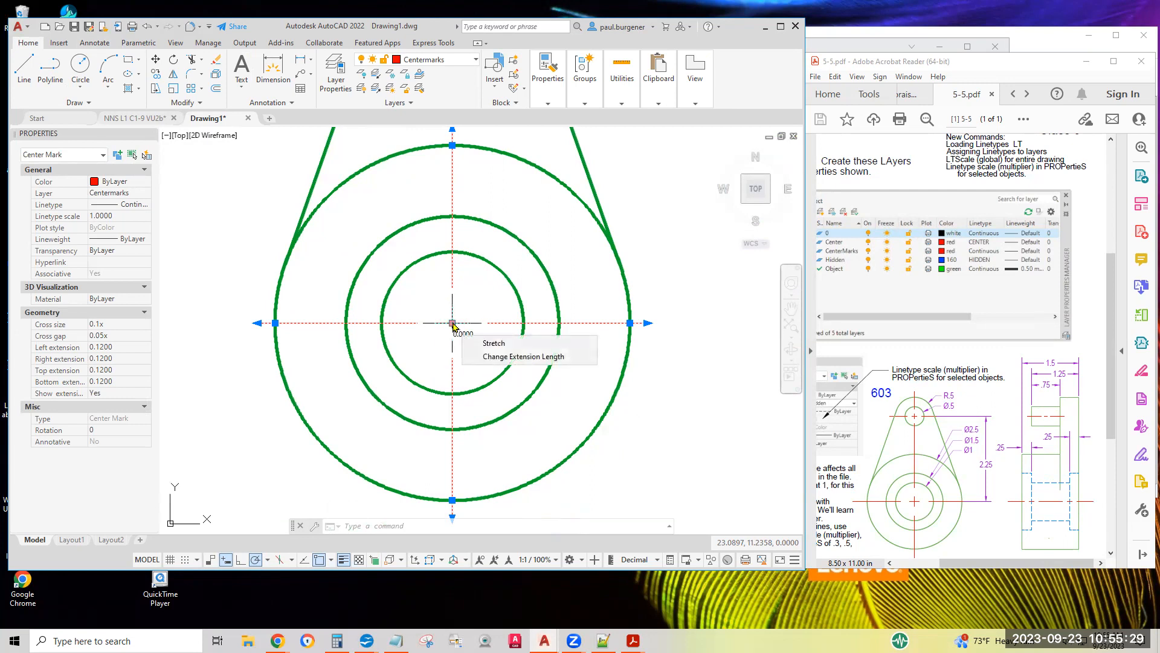
{"action": "left_click", "coordinate": [508, 356]}
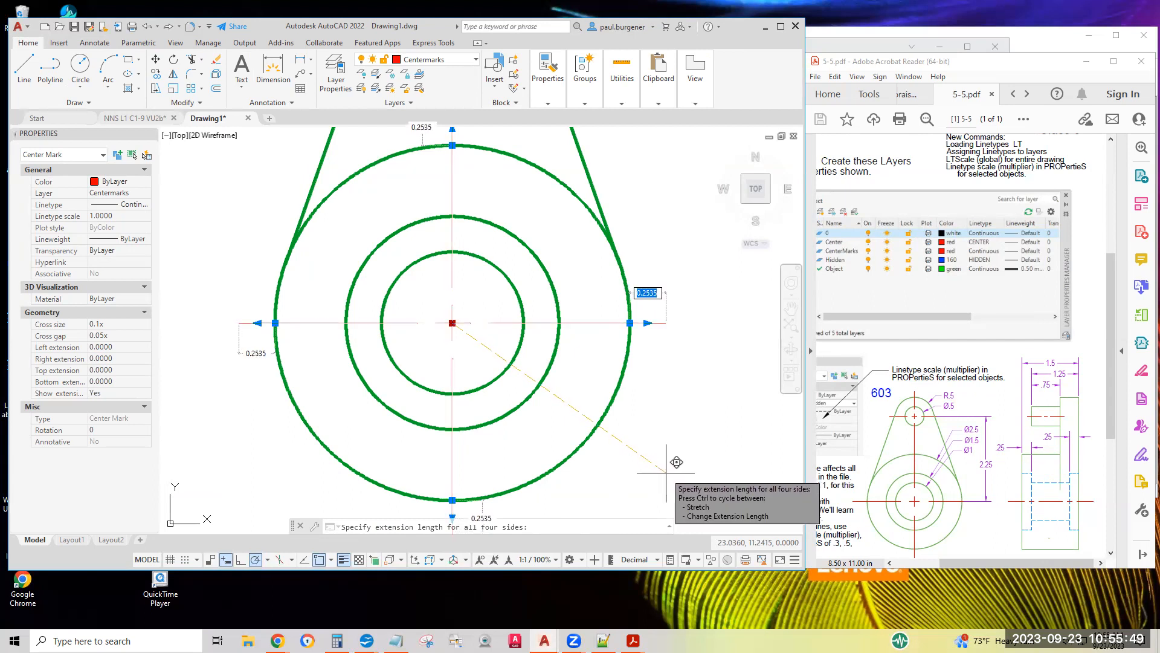
{"action": "left_click", "coordinate": [666, 472]}
{"action": "key", "text": "Escape"}
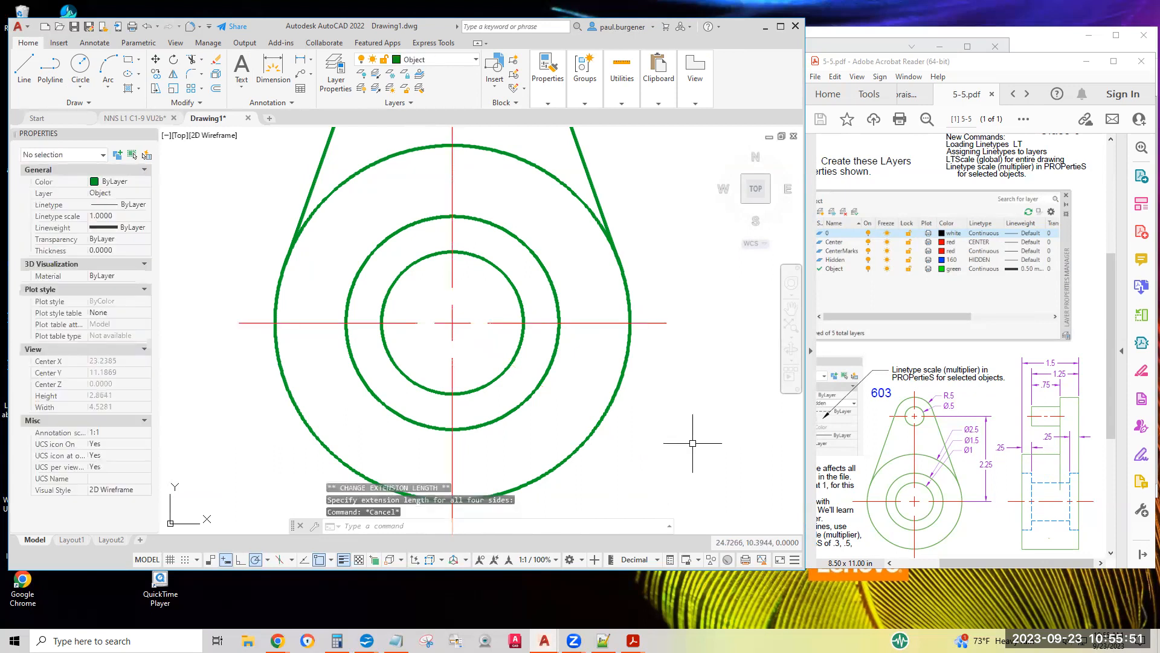
Change all four extensions of the front view's upper center mark to a length of about 0.13.
{"action": "scroll", "coordinate": [693, 442], "scroll_direction": "down", "scroll_amount": 2}
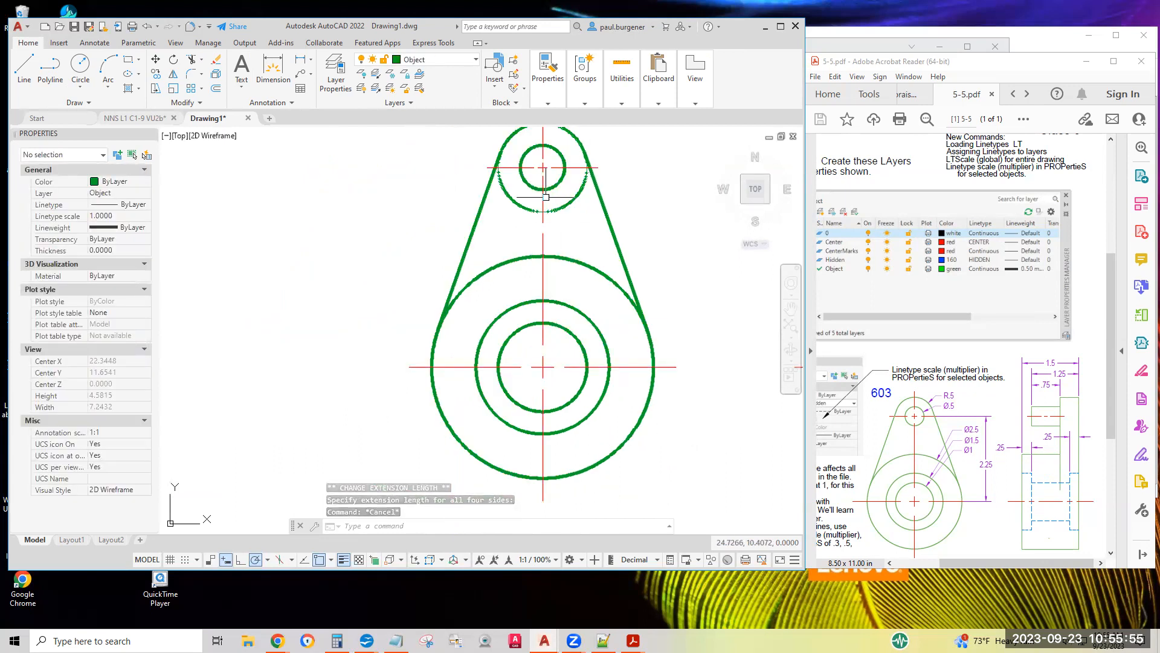
{"action": "middle_click_drag", "start_coordinate": [544, 197], "coordinate": [524, 286]}
{"action": "scroll", "coordinate": [535, 257], "scroll_direction": "up", "scroll_amount": 1}
{"action": "scroll", "coordinate": [534, 256], "scroll_direction": "up", "scroll_amount": 2}
{"action": "left_click", "coordinate": [511, 258]}
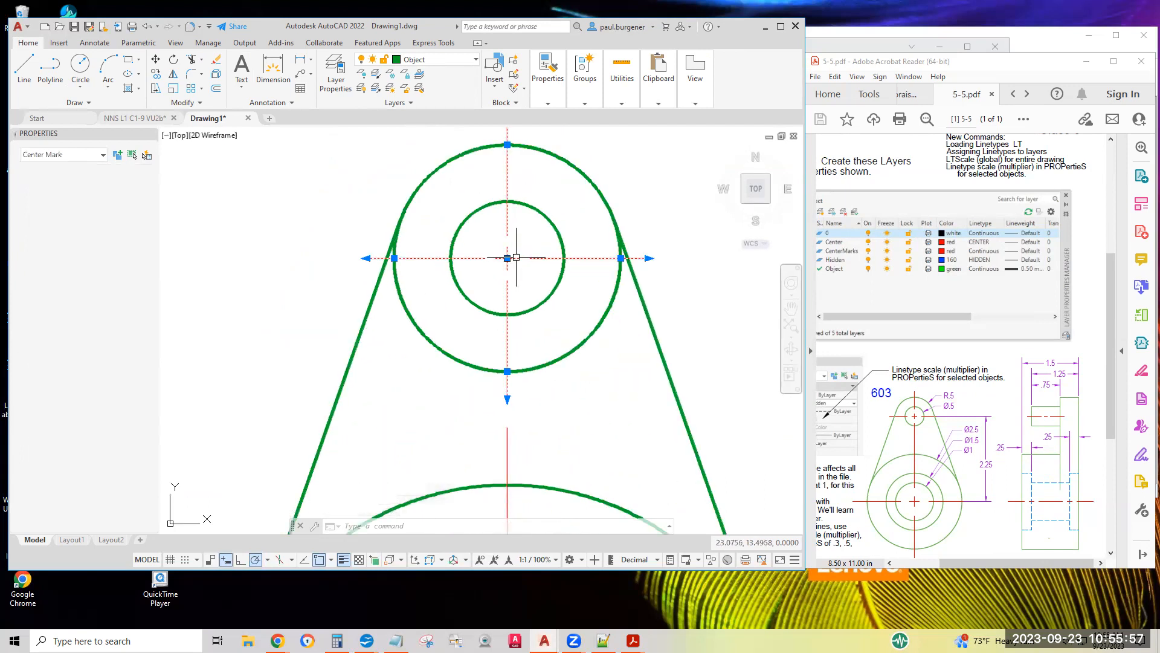
{"action": "mouse_move", "coordinate": [507, 258]}
{"action": "left_click", "coordinate": [553, 291]}
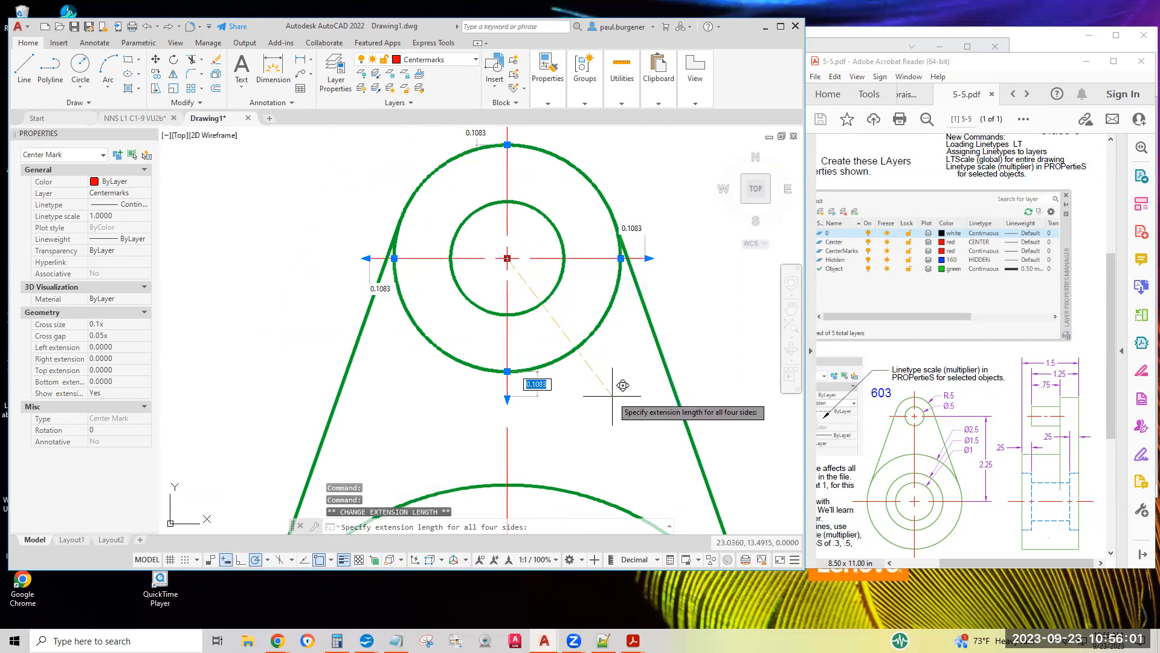
{"action": "key", "text": "Escape"}
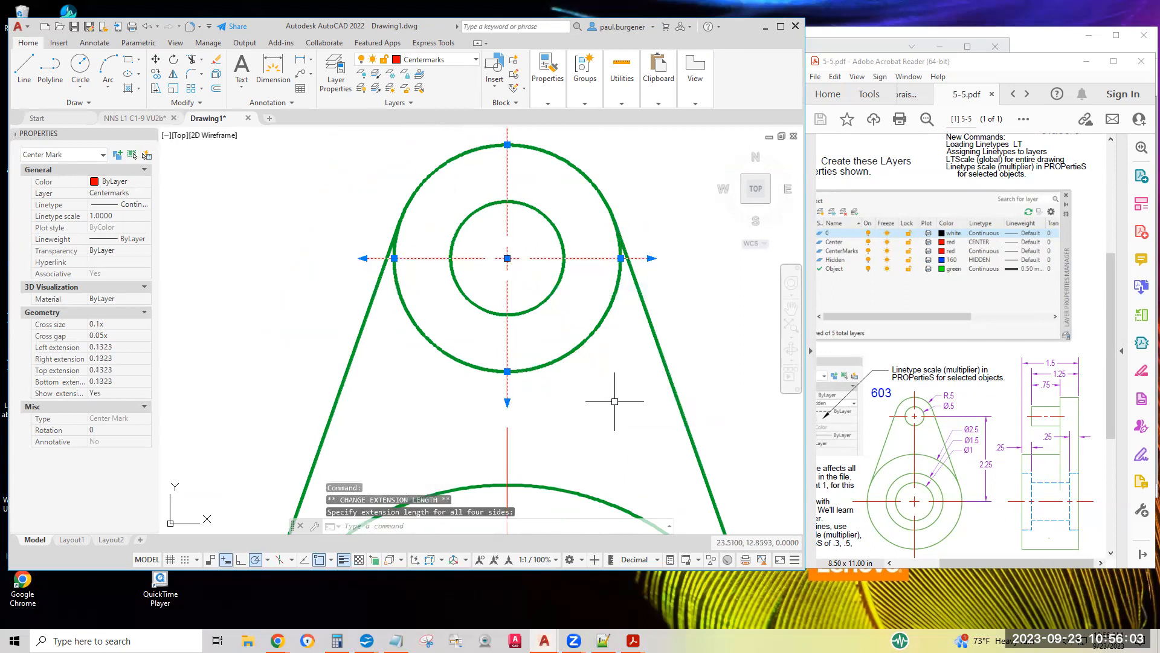
{"action": "key", "text": "Escape"}
Check the front and side views of part 603 as a whole, including center marks, hidden lines and lineweights.
{"action": "scroll", "coordinate": [732, 358], "scroll_direction": "down", "scroll_amount": 2}
{"action": "scroll", "coordinate": [732, 358], "scroll_direction": "down", "scroll_amount": 1}
{"action": "middle_click_drag", "start_coordinate": [707, 335], "coordinate": [596, 248]}
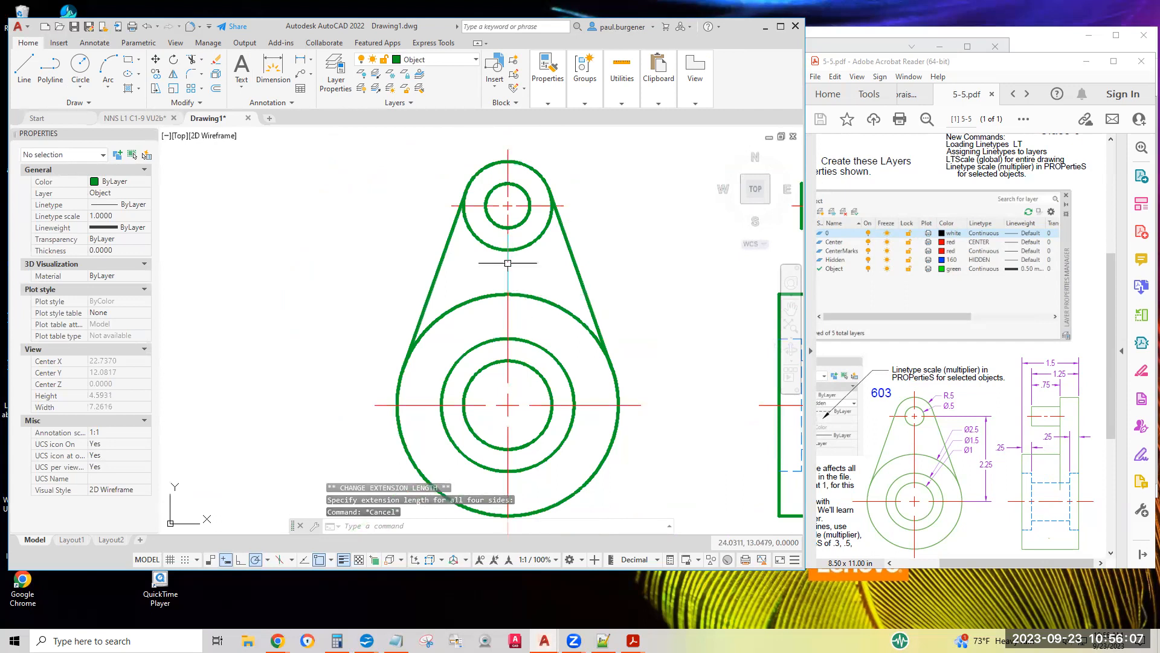
{"action": "scroll", "coordinate": [605, 312], "scroll_direction": "down", "scroll_amount": 2}
{"action": "mouse_move", "coordinate": [605, 312]}
{"action": "middle_mouse_down"}
{"action": "mouse_move", "coordinate": [448, 306]}
{"action": "mouse_move", "coordinate": [484, 337]}
{"action": "mouse_move", "coordinate": [487, 326]}
{"action": "middle_mouse_up"}
{"action": "scroll", "coordinate": [478, 320], "scroll_direction": "up", "scroll_amount": 2}
{"action": "scroll", "coordinate": [500, 324], "scroll_direction": "down", "scroll_amount": 2}
{"action": "scroll", "coordinate": [500, 324], "scroll_direction": "down", "scroll_amount": 2}
{"action": "scroll", "coordinate": [487, 332], "scroll_direction": "up", "scroll_amount": 2}
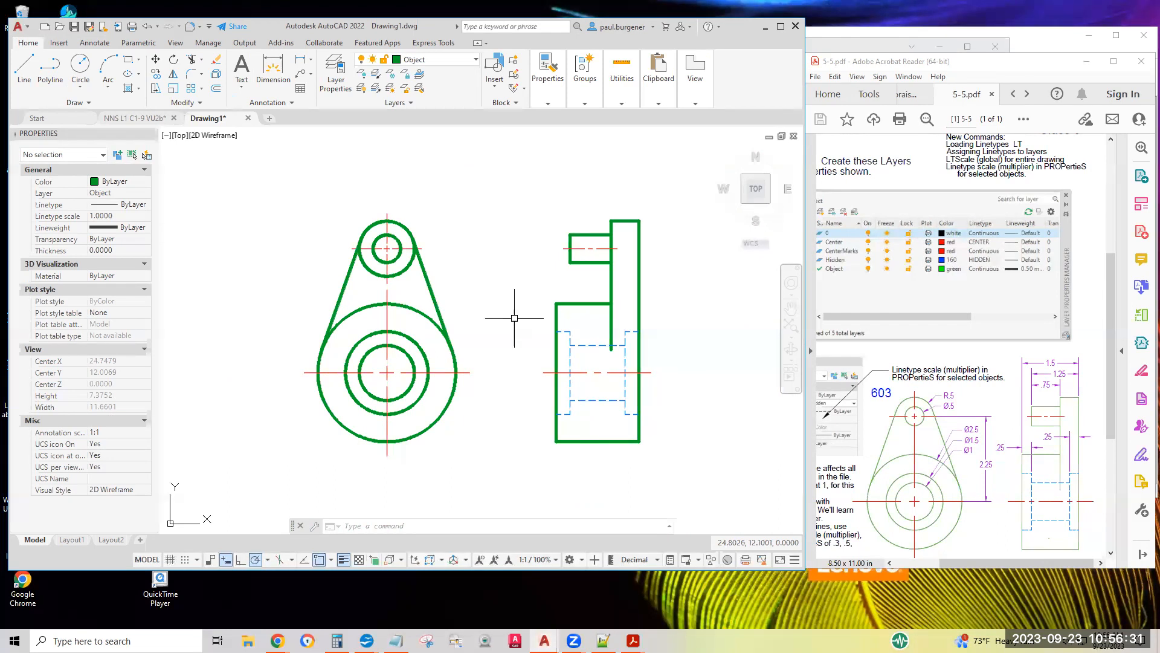
{"action": "scroll", "coordinate": [591, 320], "scroll_direction": "down", "scroll_amount": 1}
Switch to the 5-5.pdf sheet and review its broken-line linetype scale note and the Class 5 list of new commands.
{"action": "mouse_move", "coordinate": [927, 349]}
{"action": "middle_mouse_down"}
{"action": "mouse_move", "coordinate": [928, 339]}
{"action": "mouse_move", "coordinate": [842, 422]}
{"action": "middle_mouse_up"}
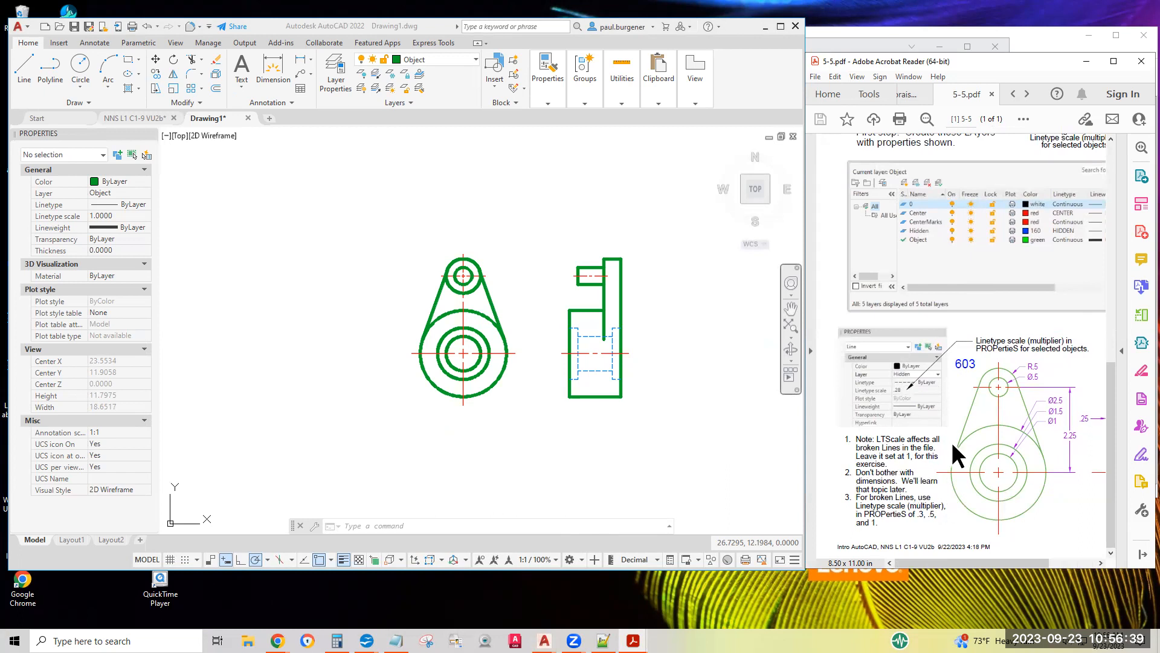
{"action": "left_click_drag", "start_coordinate": [879, 523], "coordinate": [855, 523]}
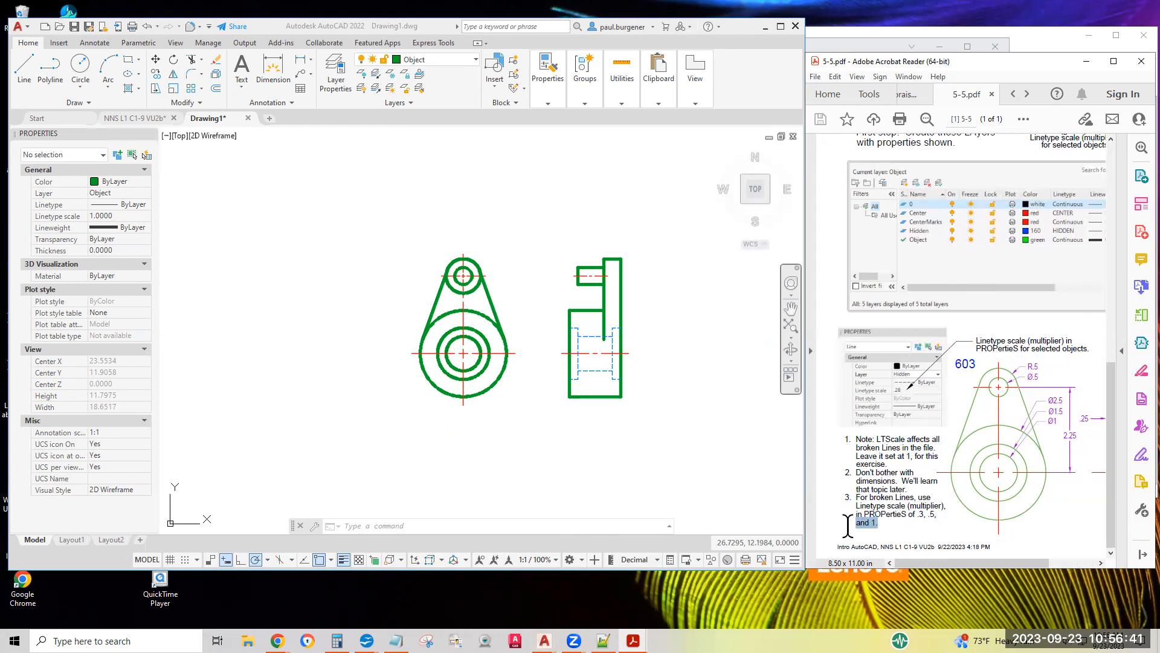
{"action": "left_click", "coordinate": [884, 528]}
{"action": "middle_click_drag", "start_coordinate": [1007, 280], "coordinate": [1029, 256]}
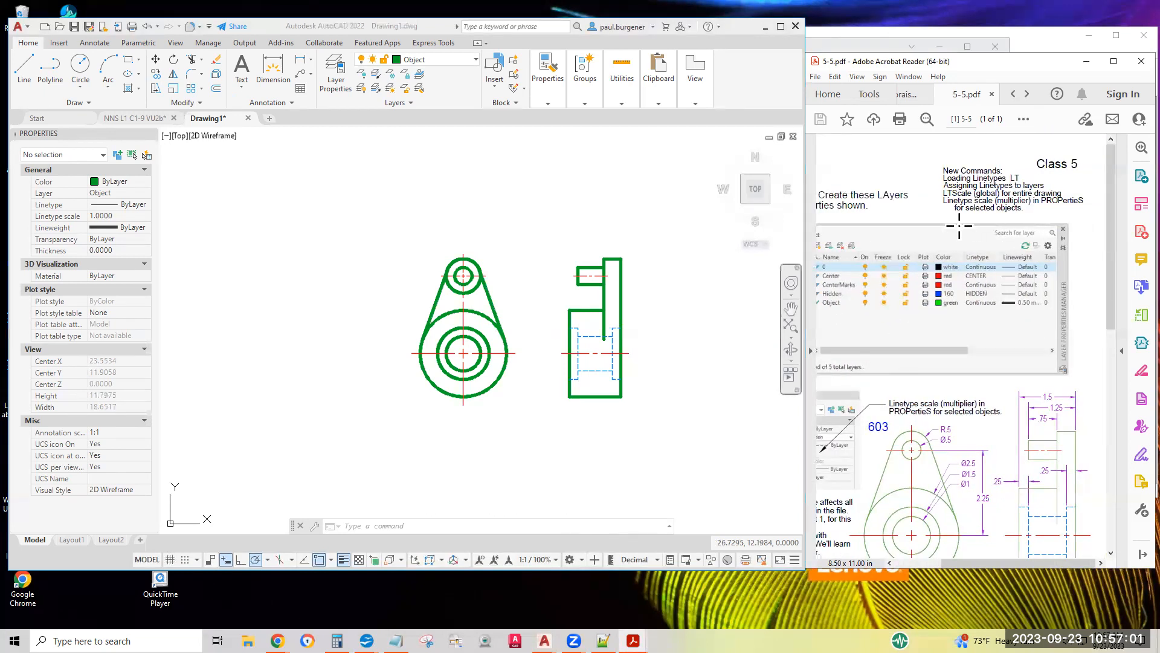